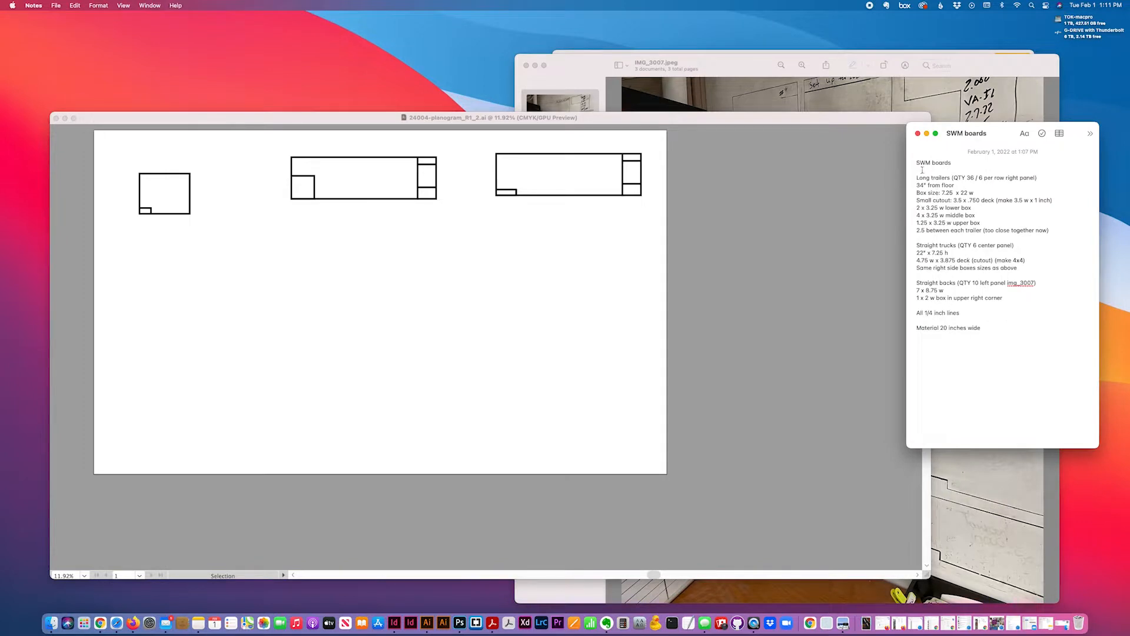
# Highlight the cutout and box measurements in the notes, then compare the IMG_3007–3009 whiteboard photos
pyautogui.moveTo(954, 200); pyautogui.dragTo(972, 301)
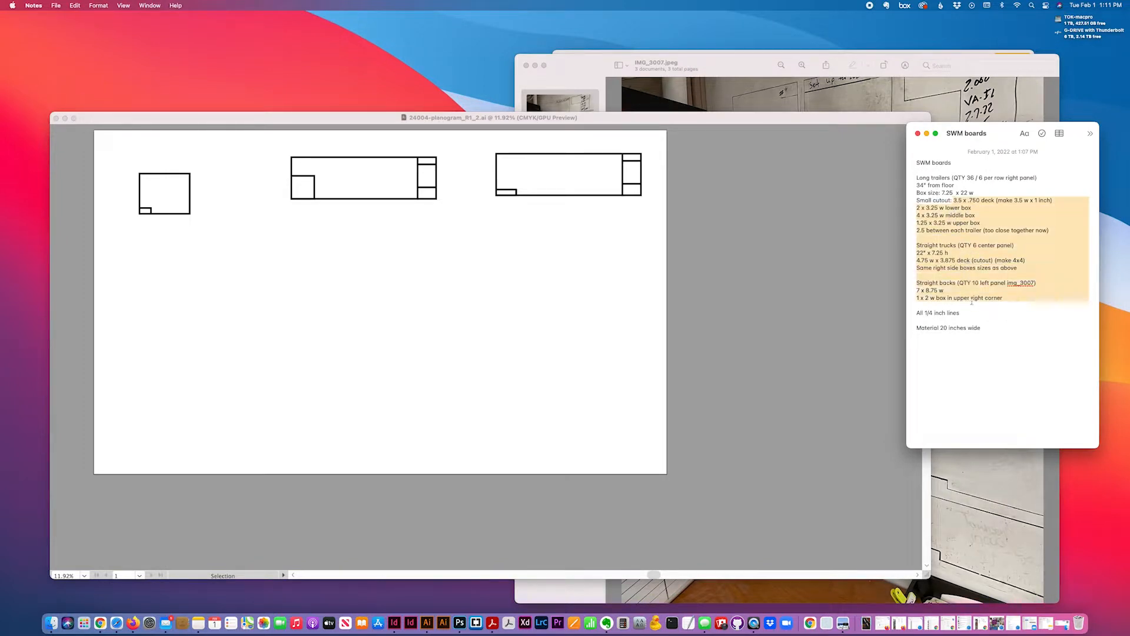
pyautogui.click(841, 62)
pyautogui.click(579, 277)
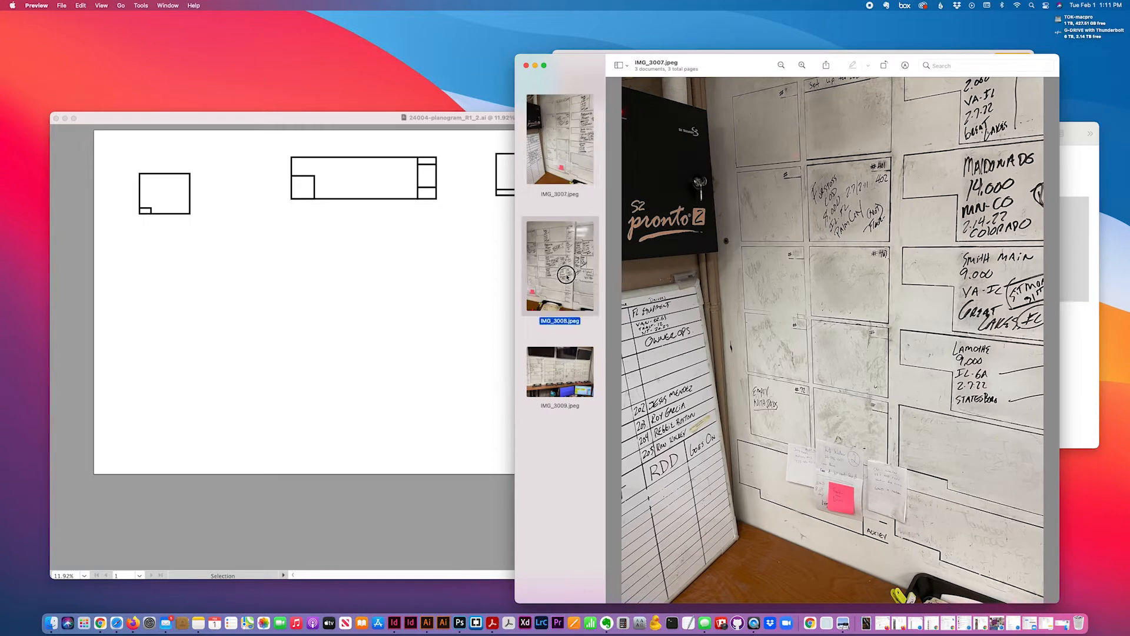
pyautogui.click(568, 358)
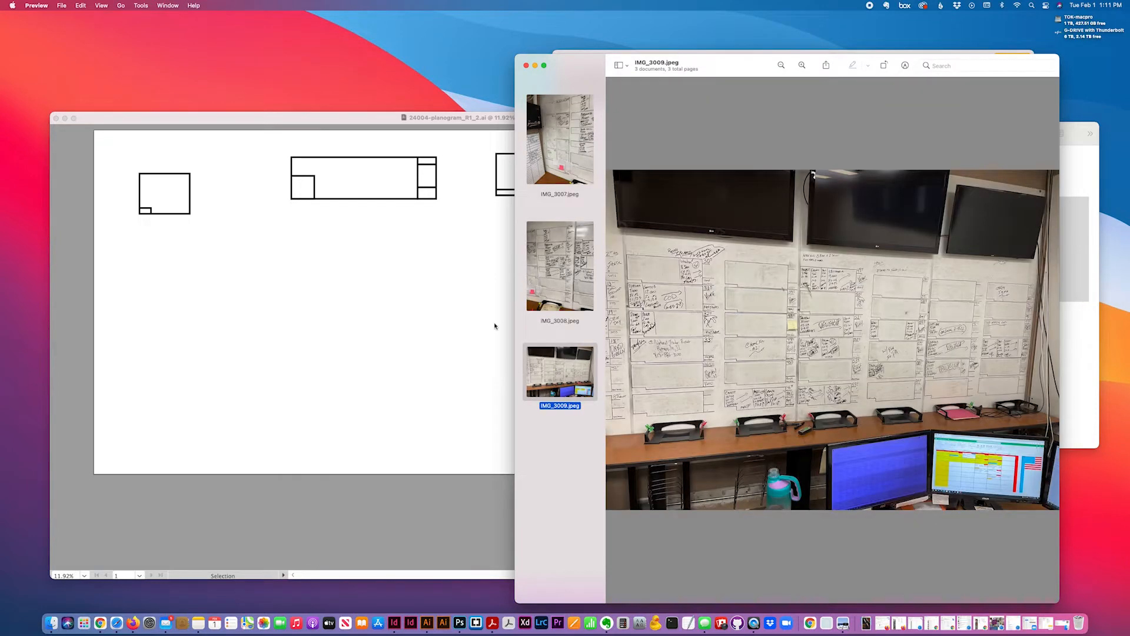
pyautogui.click(574, 313)
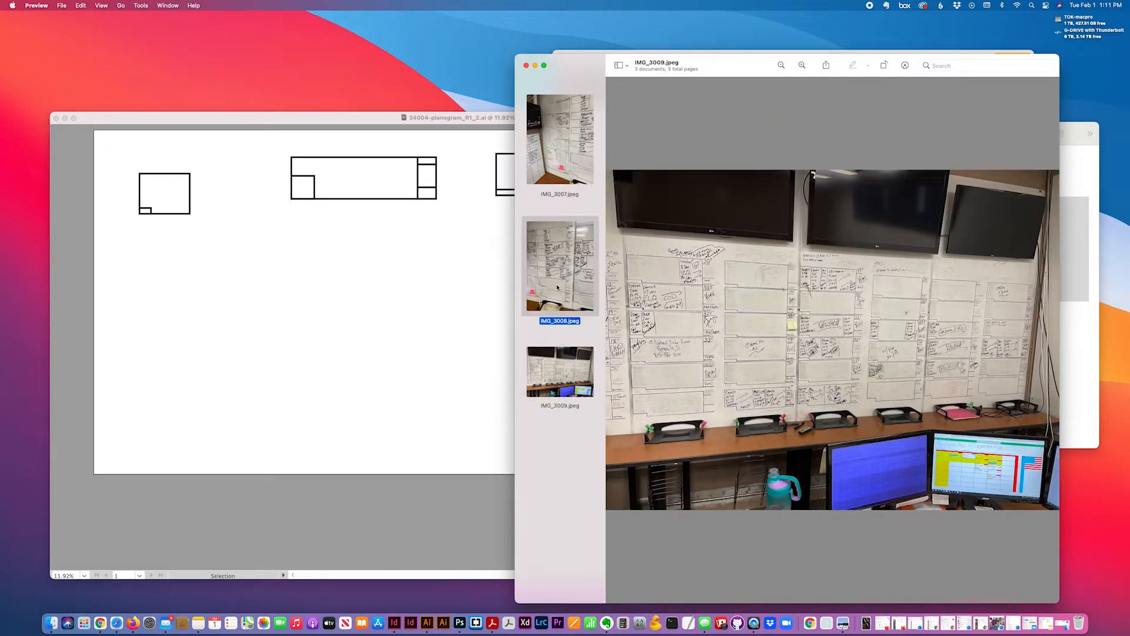
pyautogui.click(529, 177)
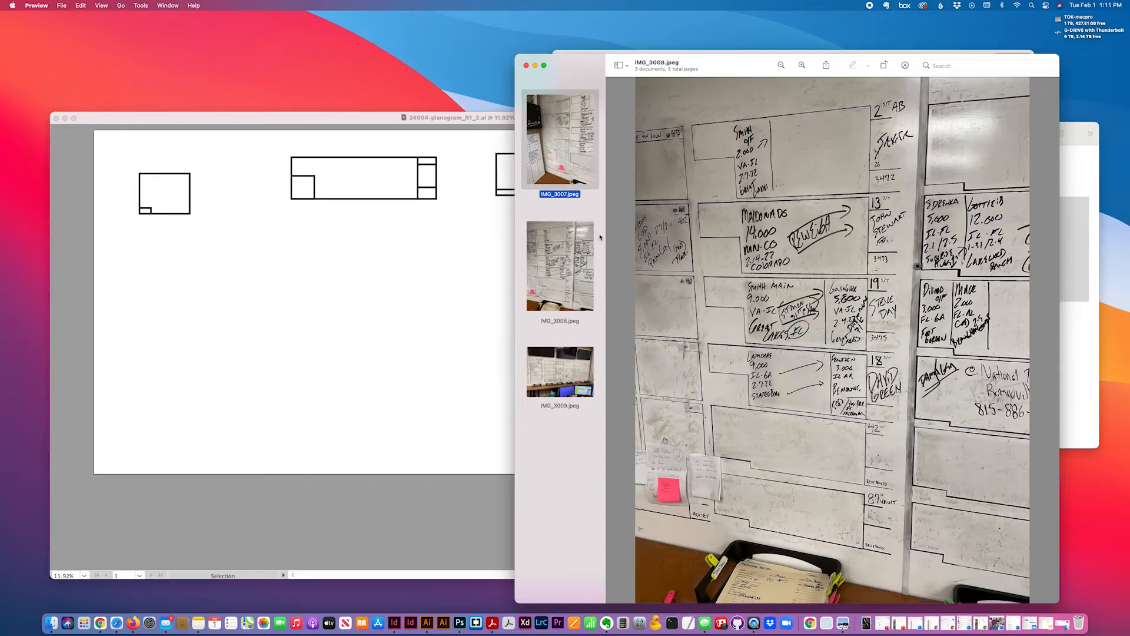
# Clear the notes highlight, reposition the notes window, and show IMG_3008 again
pyautogui.click(1077, 340)
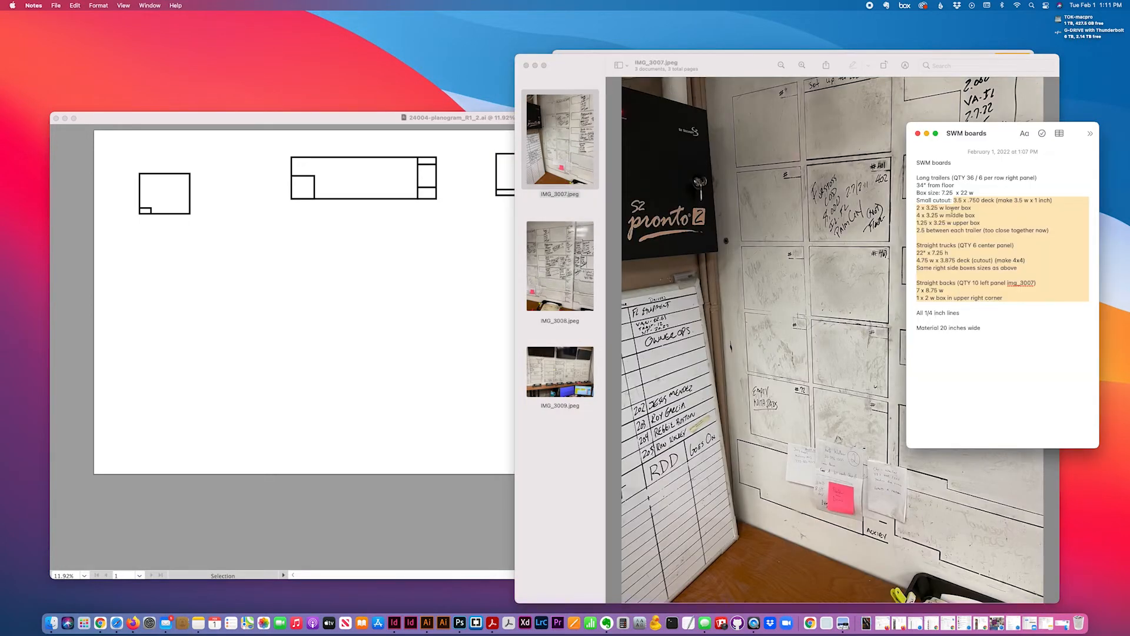
pyautogui.click(954, 214)
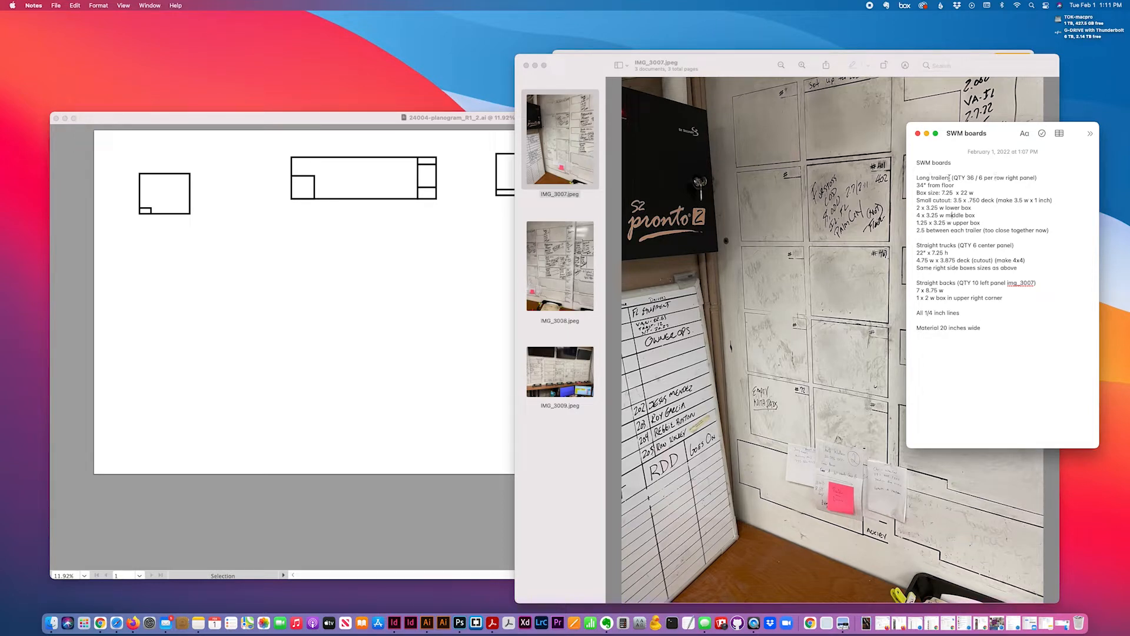
pyautogui.moveTo(989, 130); pyautogui.dragTo(1006, 104)
pyautogui.click(538, 270)
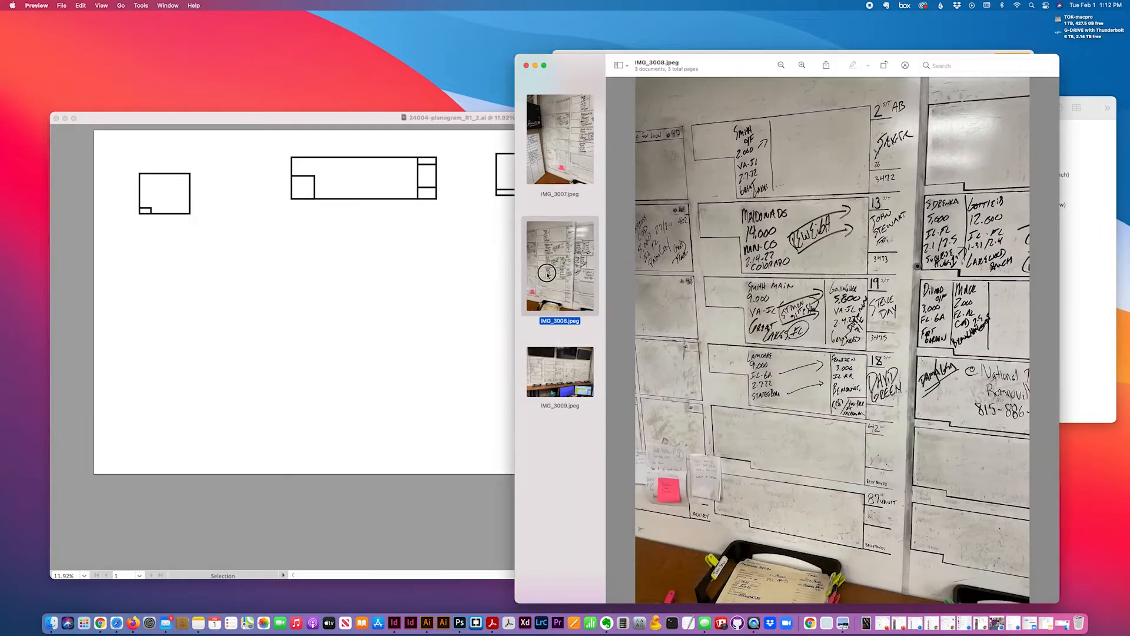
# Move the photo viewer window left and up beside the board notes
pyautogui.moveTo(880, 59); pyautogui.dragTo(778, 39)
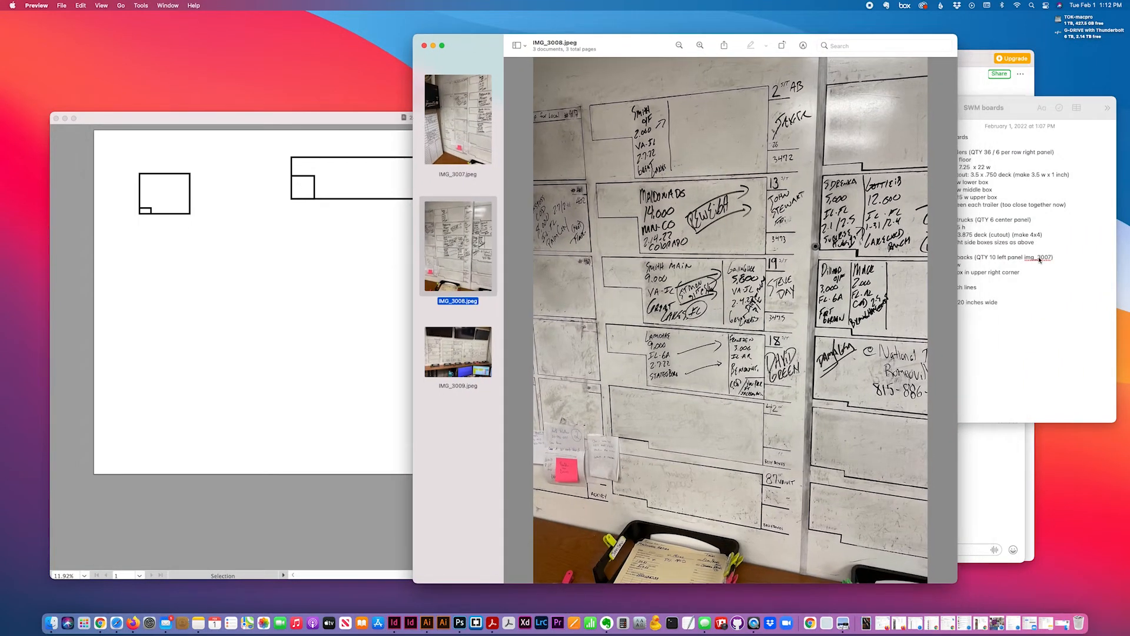
pyautogui.click(1035, 286)
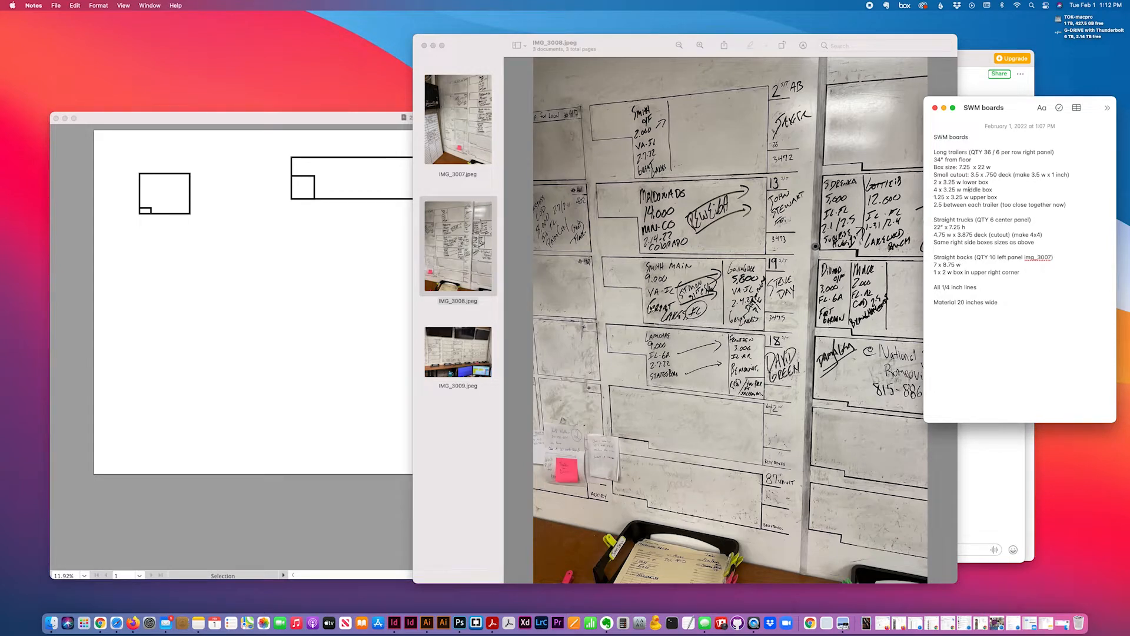
pyautogui.scroll(-5, 599, 290)
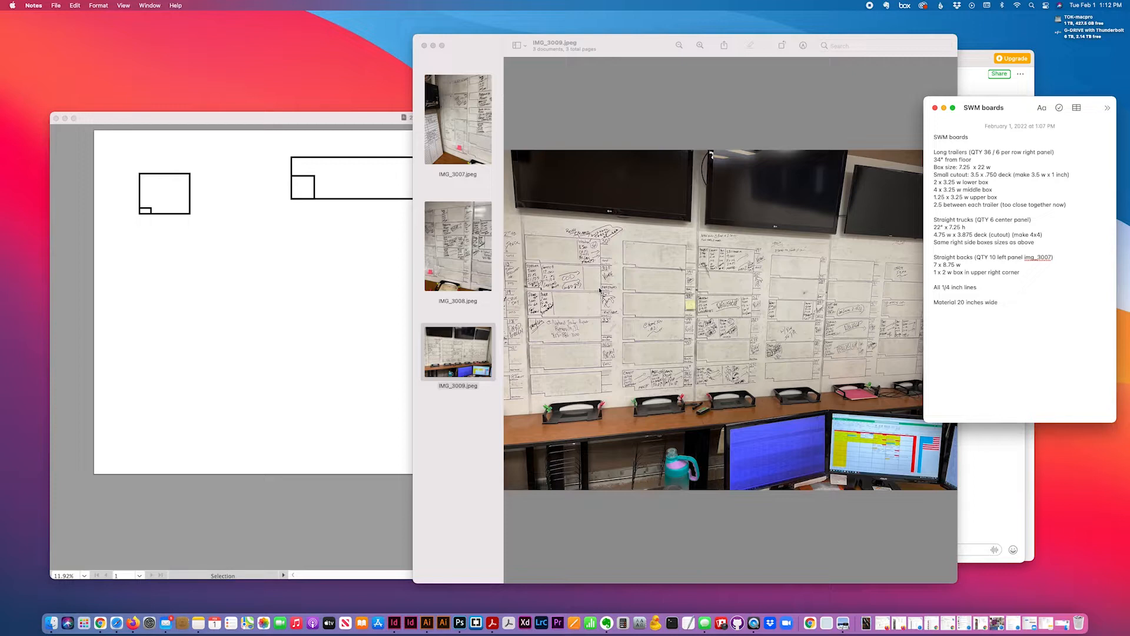
pyautogui.click(793, 330)
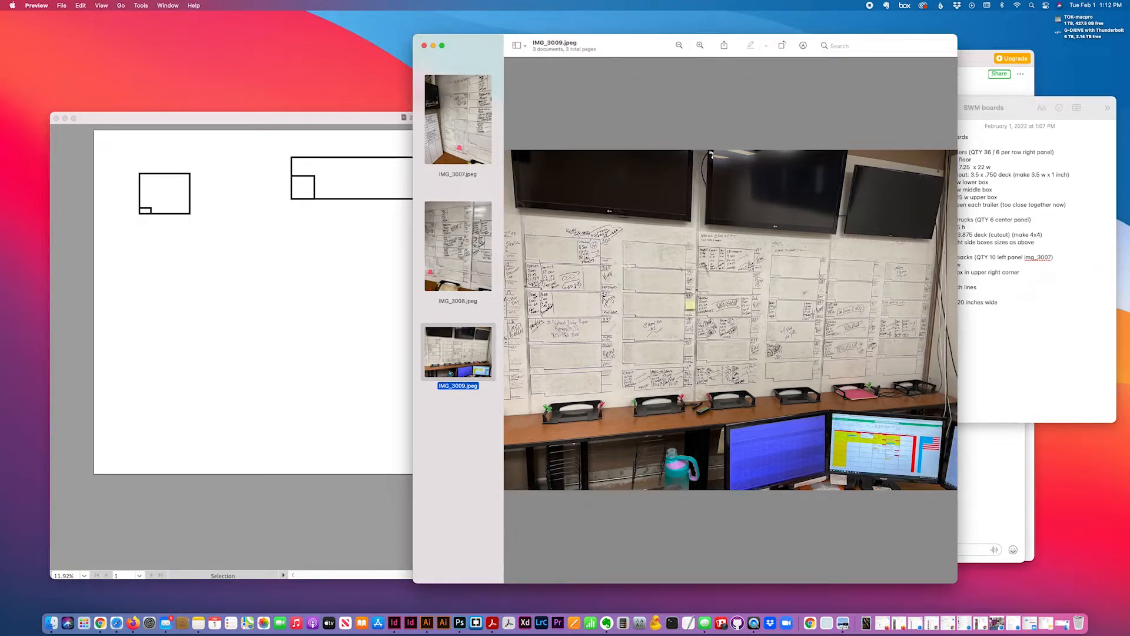
pyautogui.click(1062, 318)
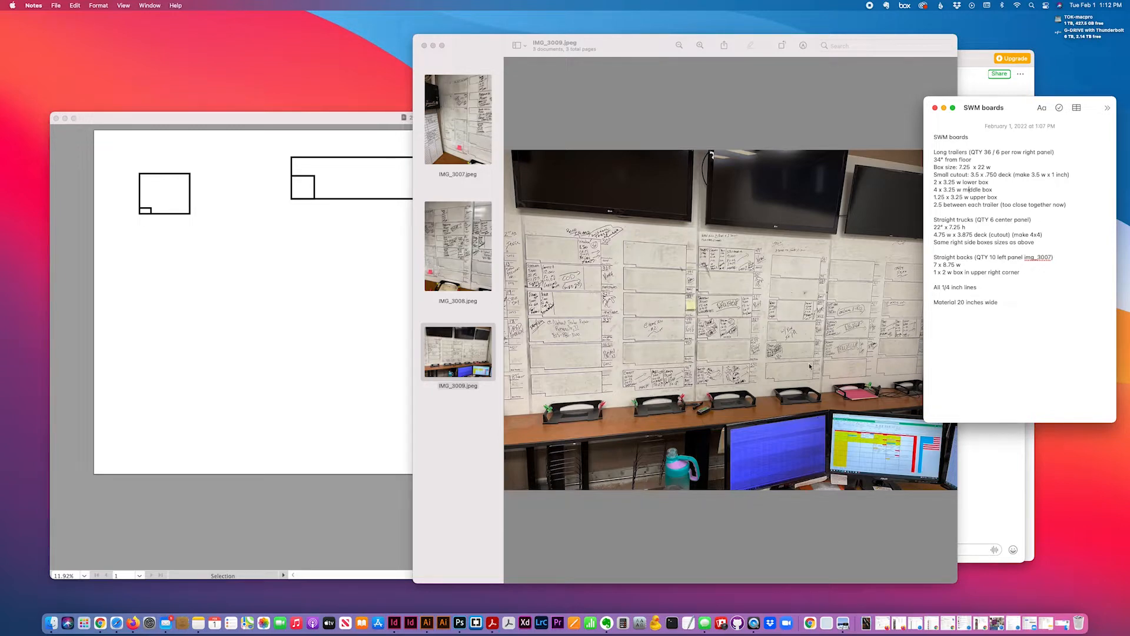
# Compare the IMG_3008 and IMG_3007 photos with the notes, then return to the planogram drawing
pyautogui.click(429, 212)
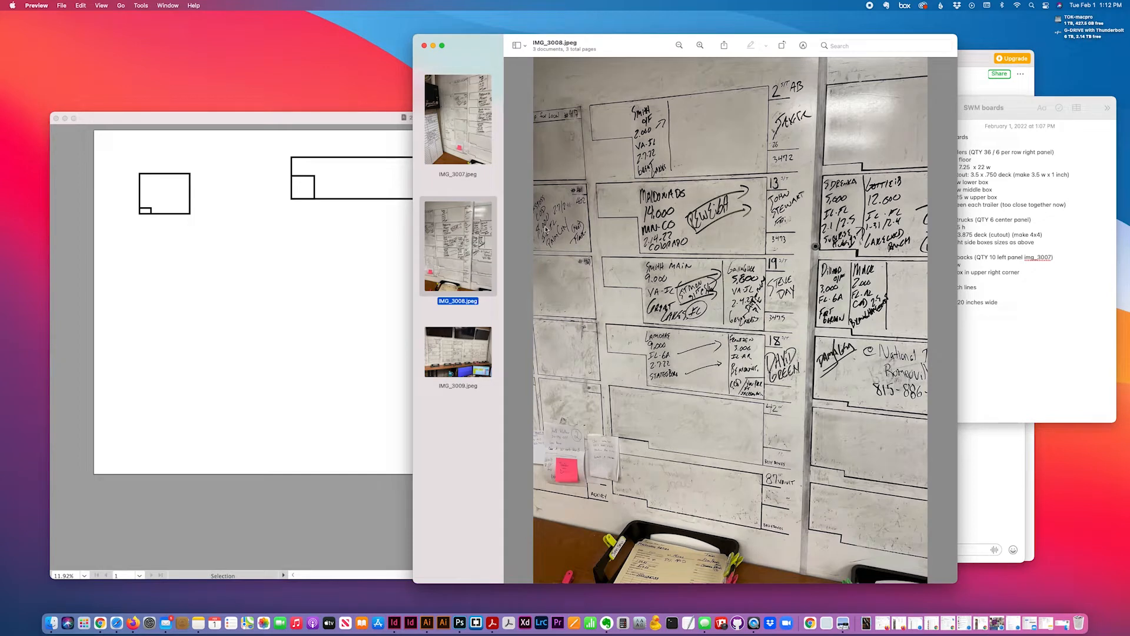
pyautogui.click(1045, 311)
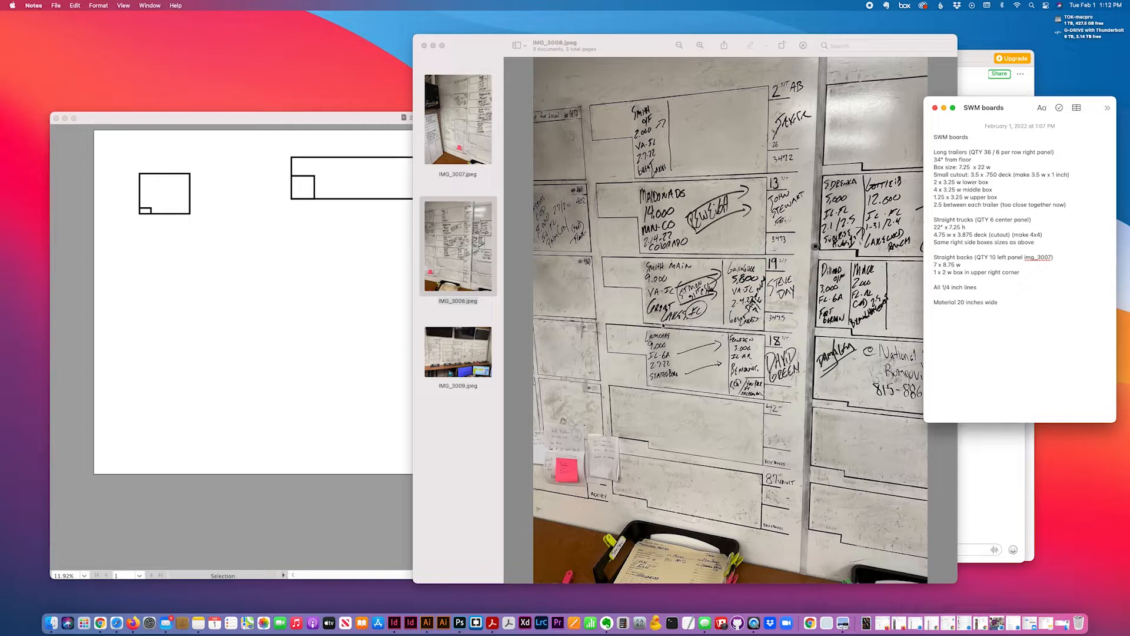
pyautogui.click(467, 111)
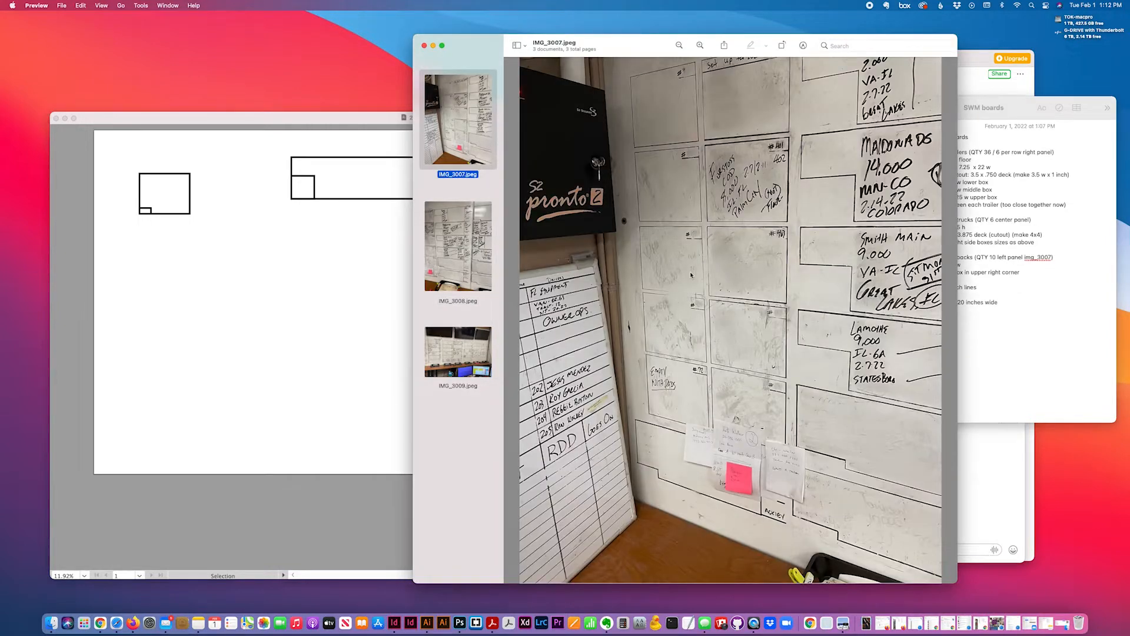
pyautogui.click(1037, 370)
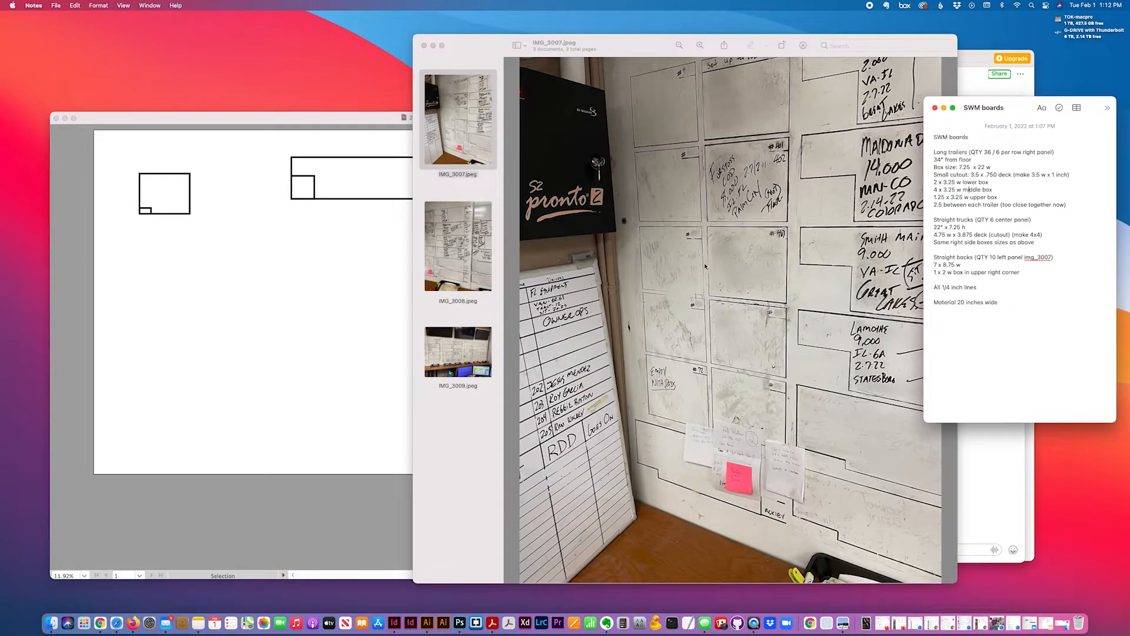
pyautogui.click(229, 288)
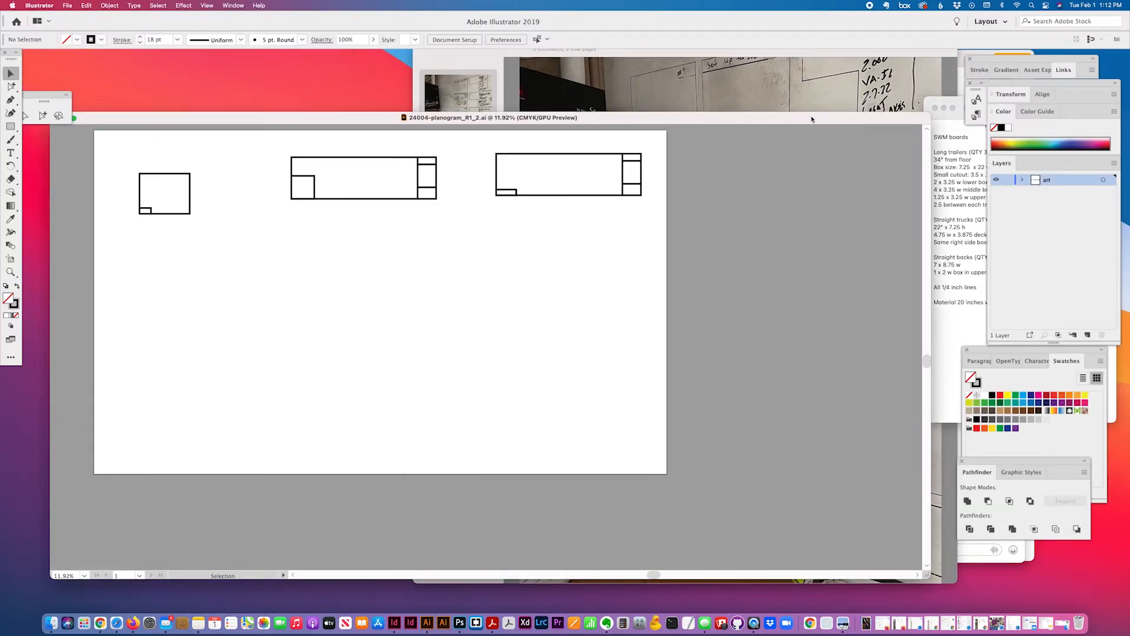
# Check the third trailer board and shift the planogram window left and down
pyautogui.click(849, 90)
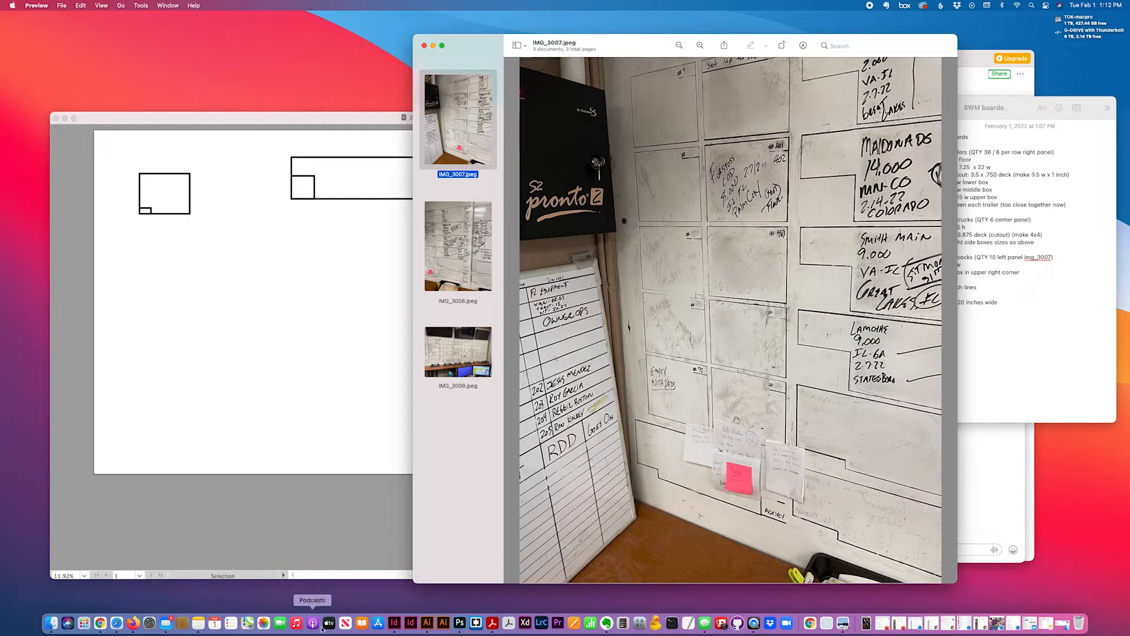
pyautogui.click(289, 359)
pyautogui.moveTo(480, 174); pyautogui.dragTo(684, 226)
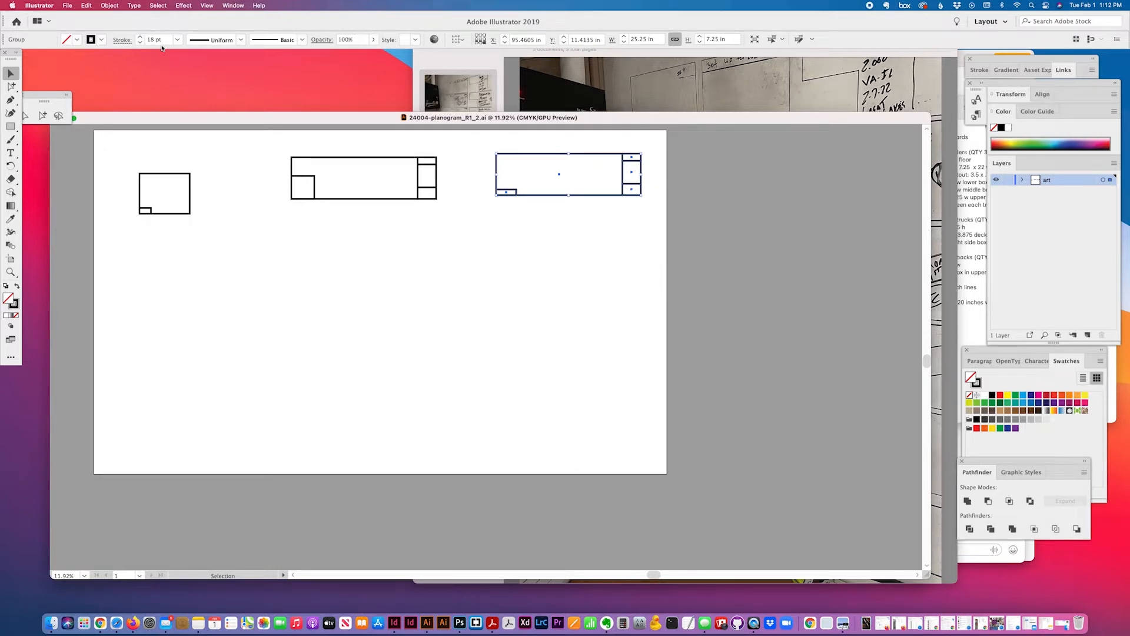
pyautogui.click(405, 226)
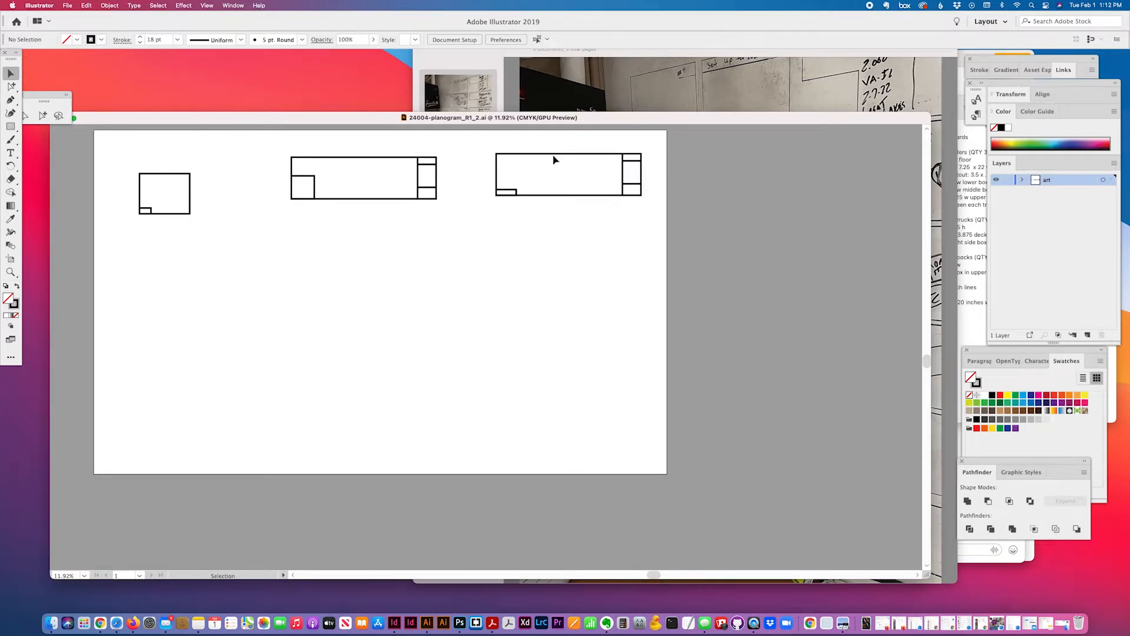
pyautogui.moveTo(655, 119); pyautogui.dragTo(630, 130)
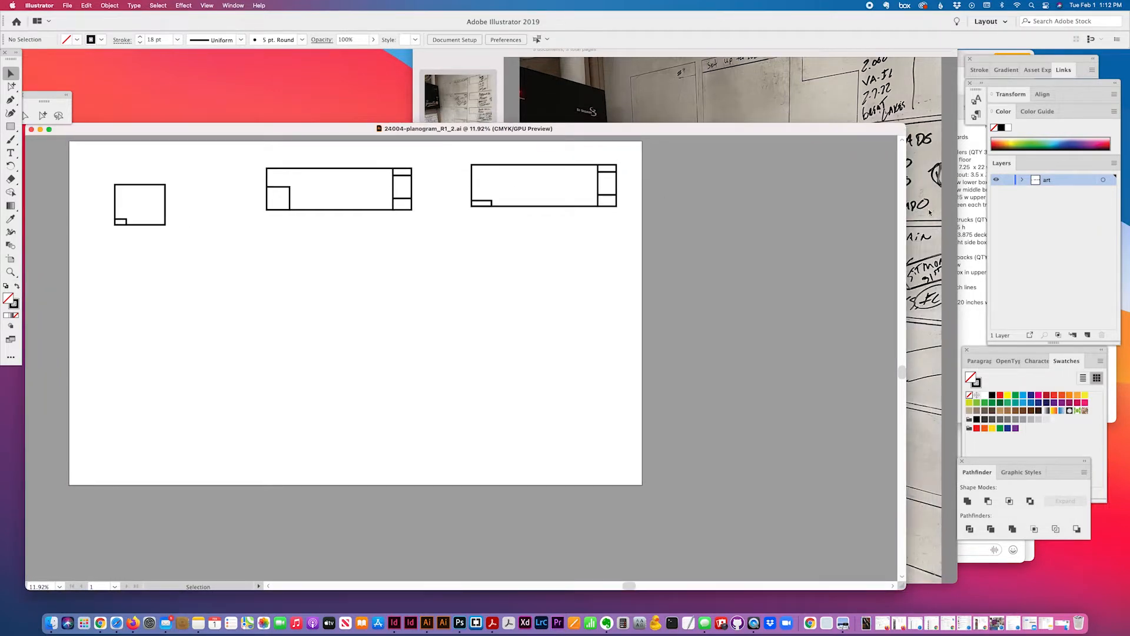
# Highlight the 'Box size 7.25 x 22 w' line in the board notes
pyautogui.click(956, 204)
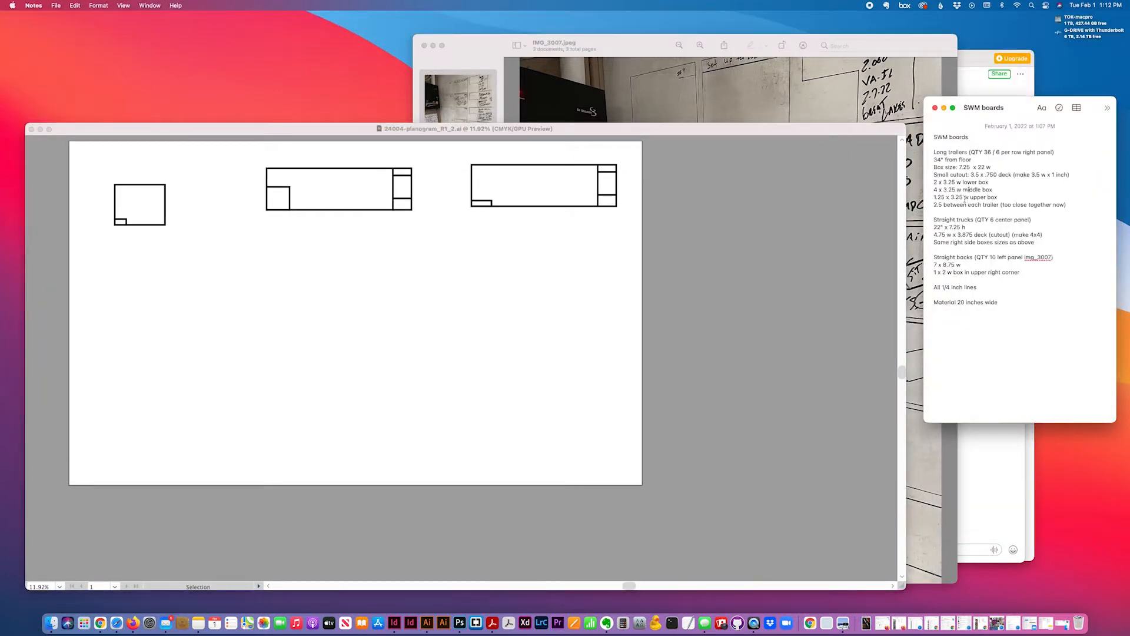
pyautogui.tripleClick(939, 152)
pyautogui.click(972, 152)
pyautogui.moveTo(932, 166); pyautogui.dragTo(992, 169)
pyautogui.click(315, 313)
# Draw a 22 × 7.25 in rectangle and place it just under the third trailer board
pyautogui.click(9, 128)
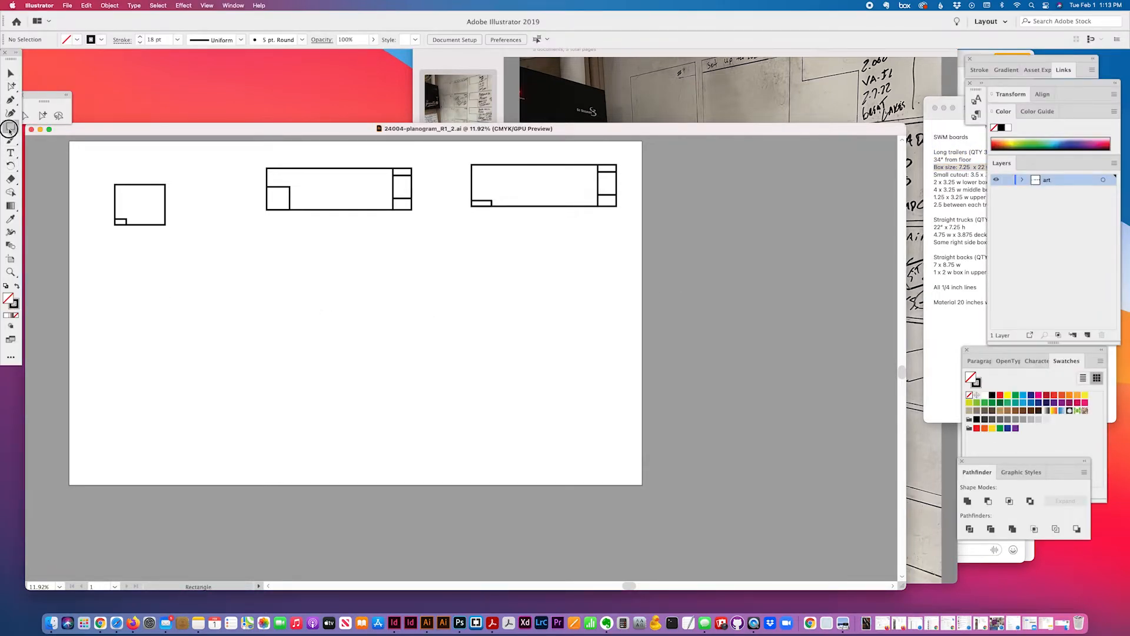
pyautogui.click(478, 269)
pyautogui.write('22')
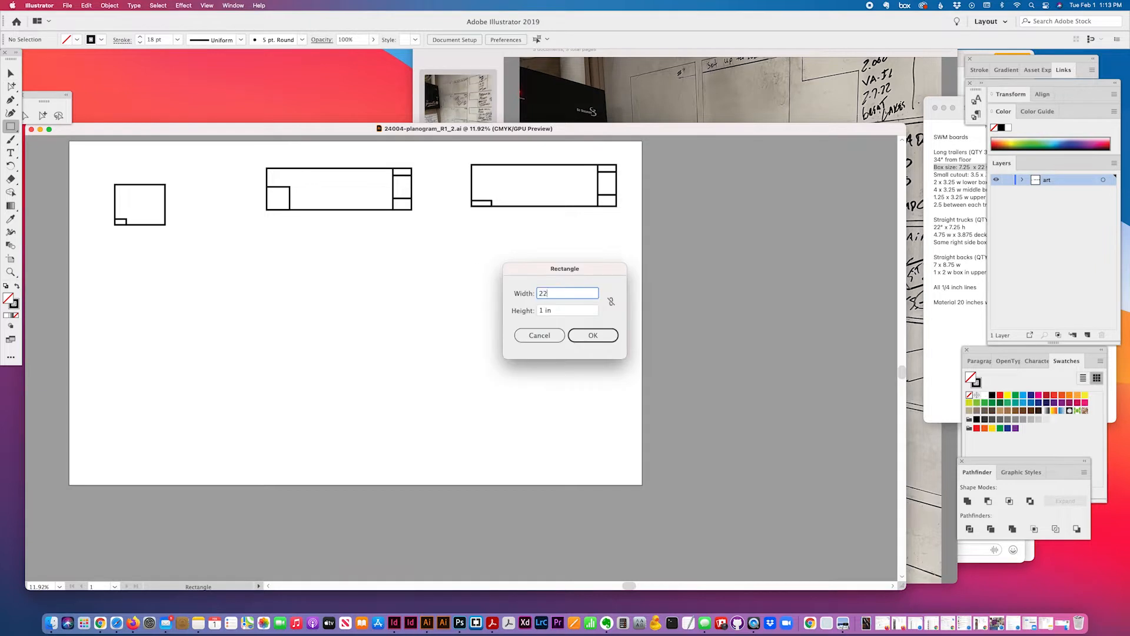
pyautogui.press('Tab')
pyautogui.write('7.2')
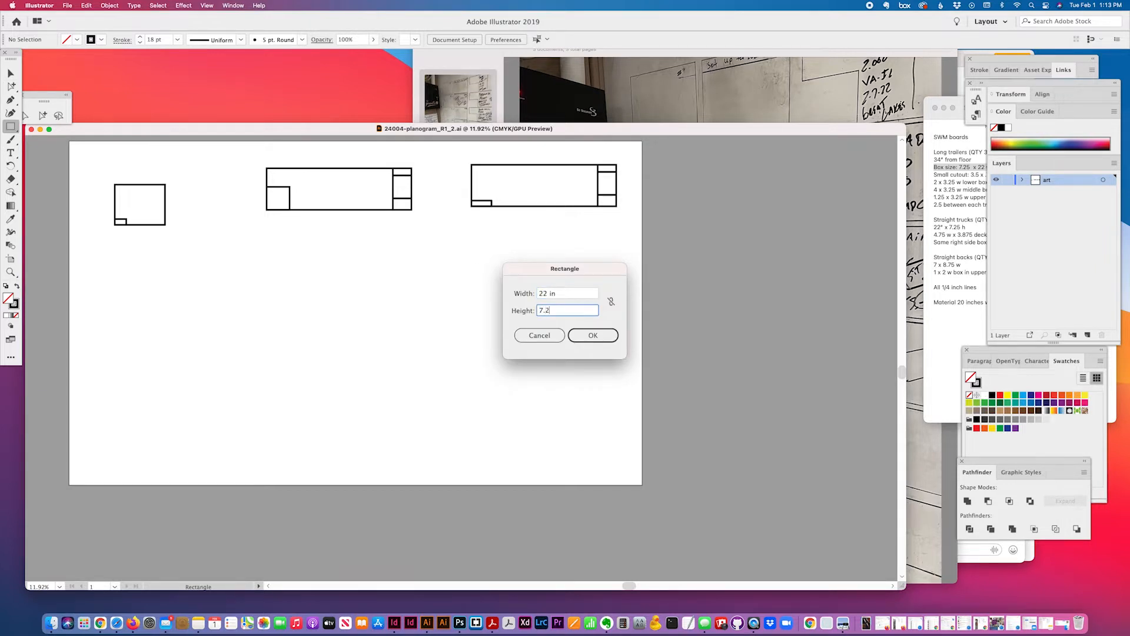
pyautogui.click(590, 336)
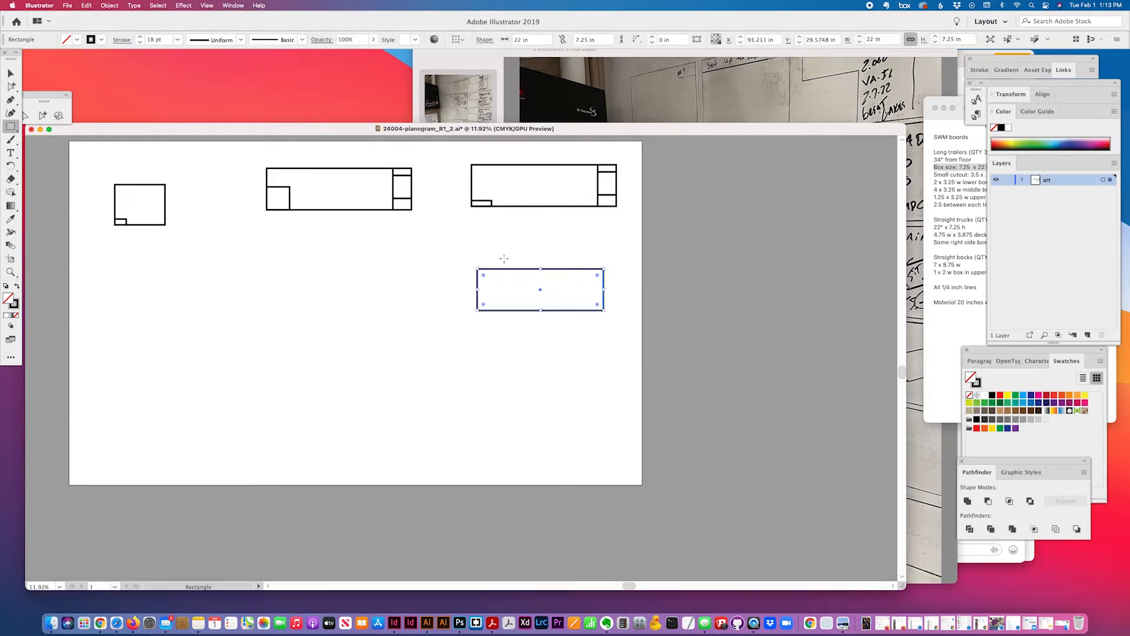
pyautogui.click(10, 73)
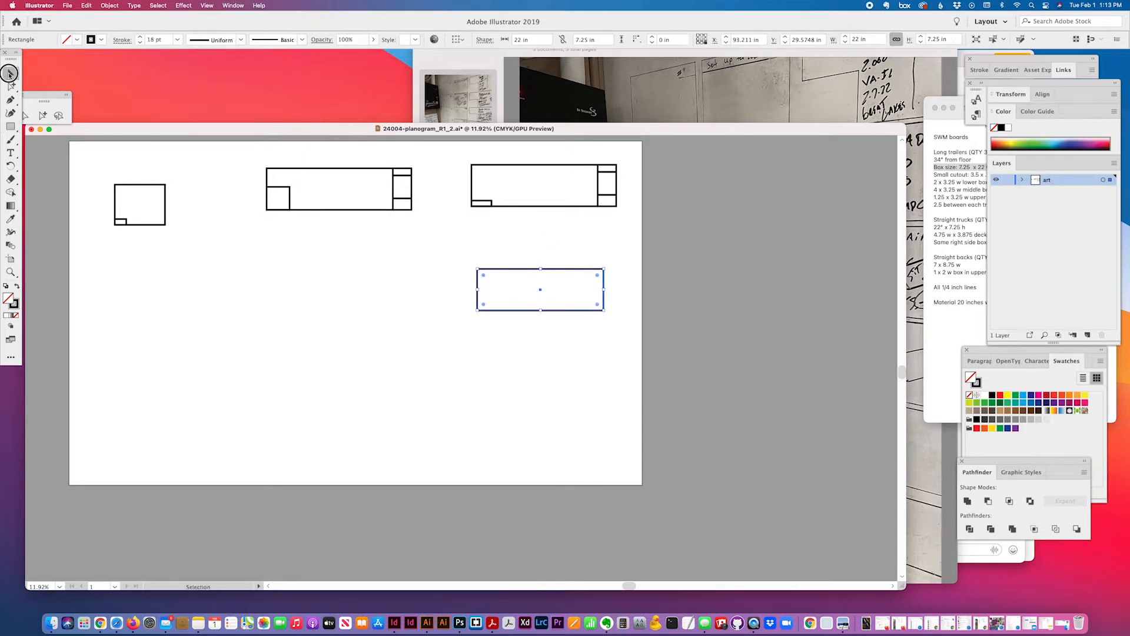
pyautogui.click(548, 259)
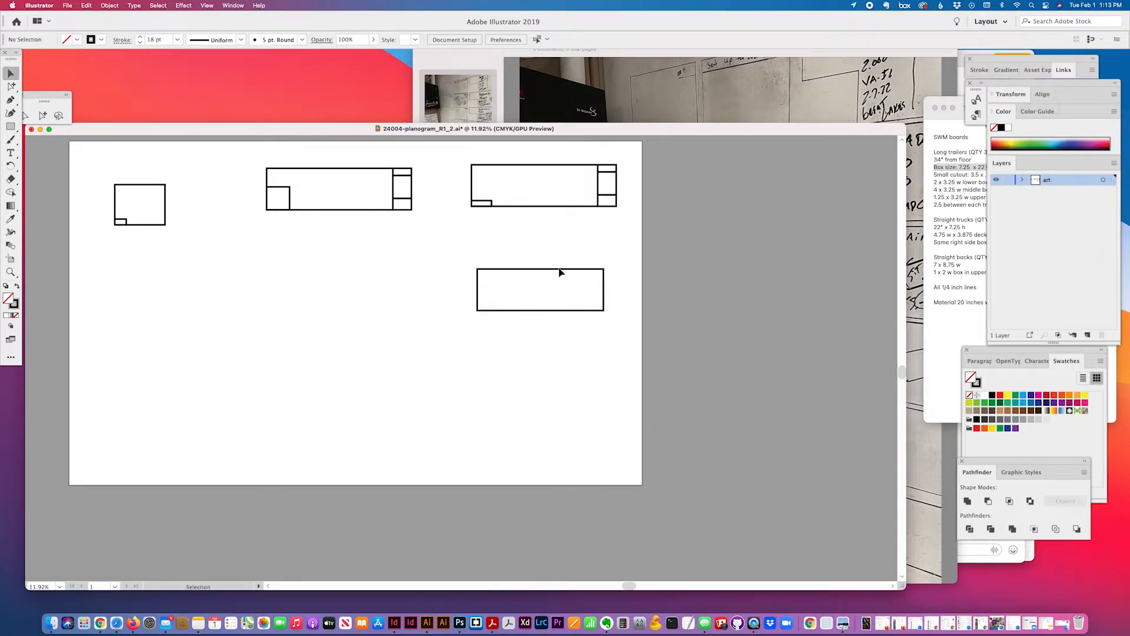
pyautogui.moveTo(559, 270); pyautogui.dragTo(554, 229)
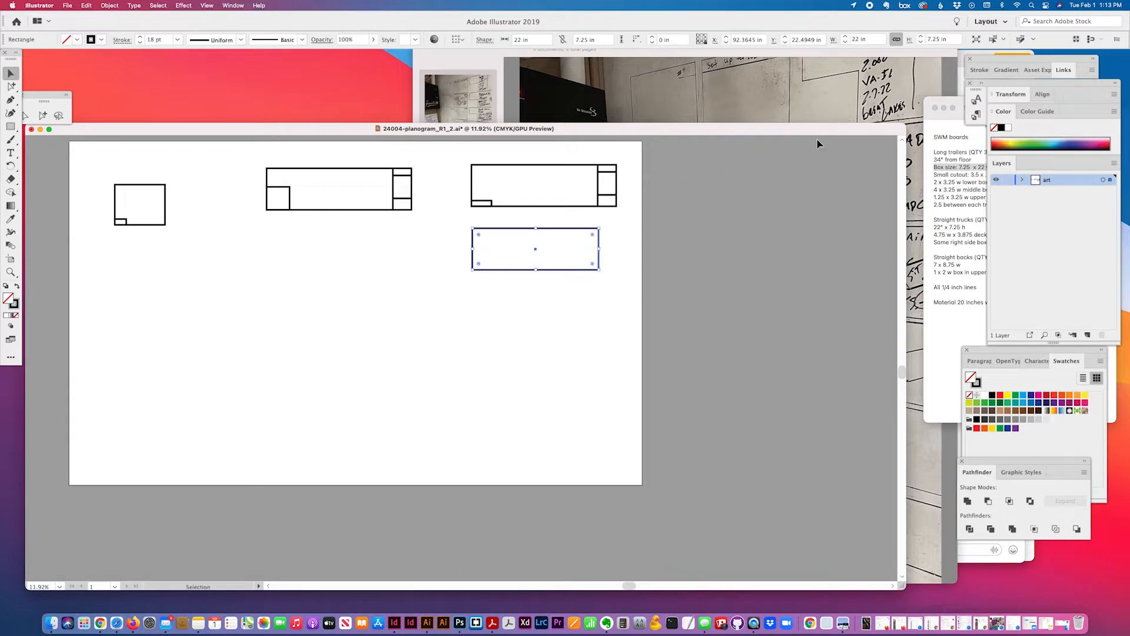
# Highlight the 3.5 x .750 cutout size in the board notes
pyautogui.click(948, 176)
pyautogui.moveTo(970, 175); pyautogui.dragTo(998, 175)
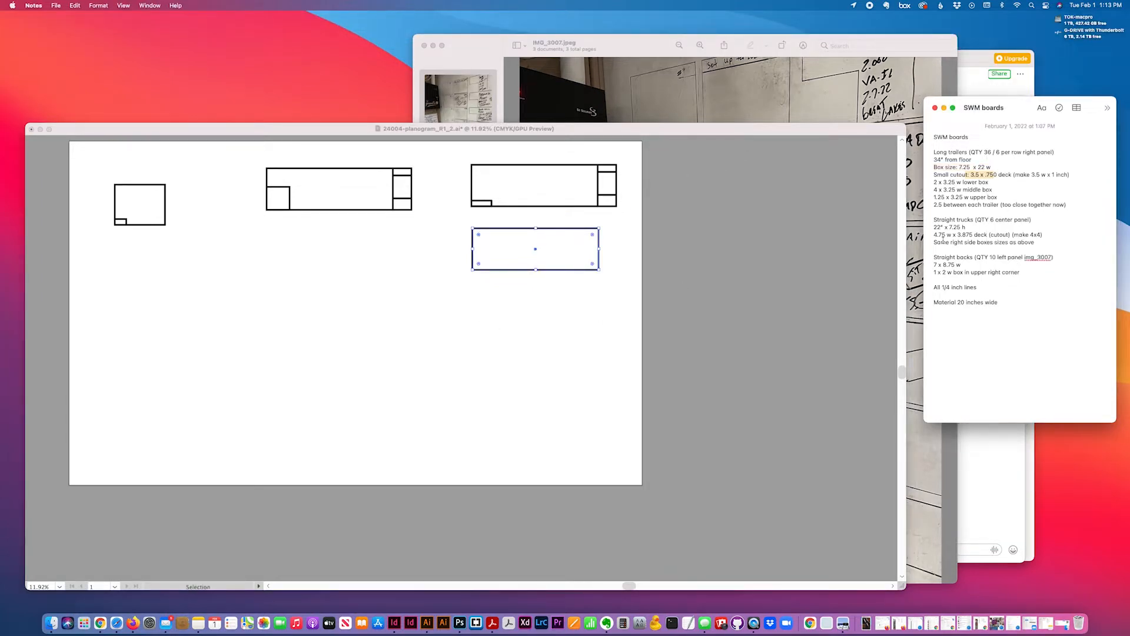
pyautogui.click(532, 300)
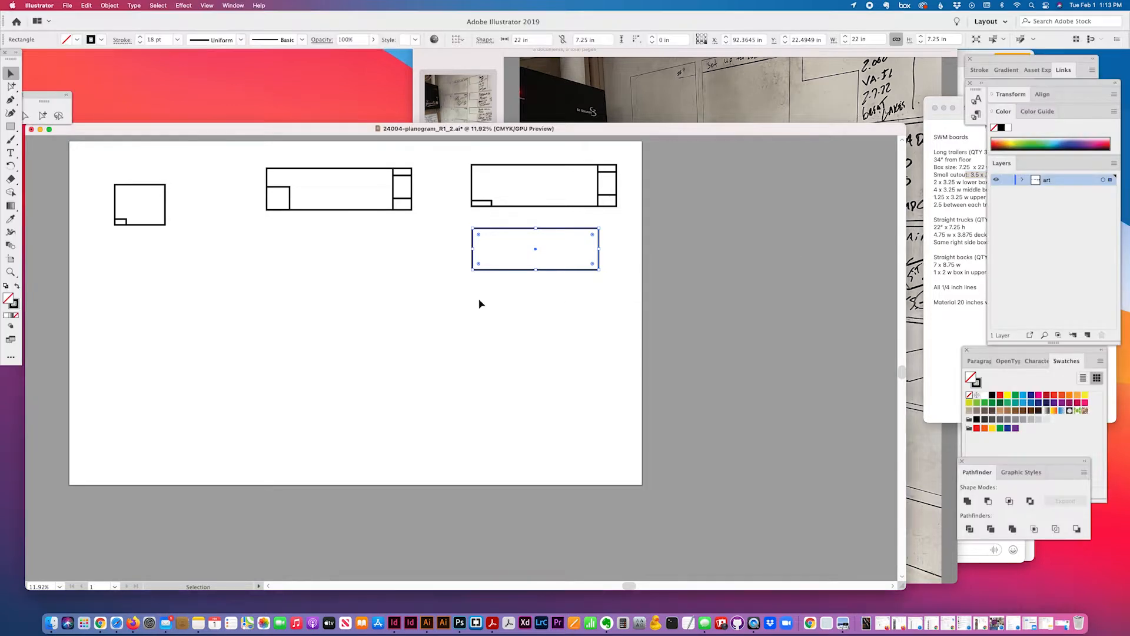
# Create a 3.5 × 1 in cutout rectangle, correcting the width from 3.2 to 3.5
pyautogui.click(10, 127)
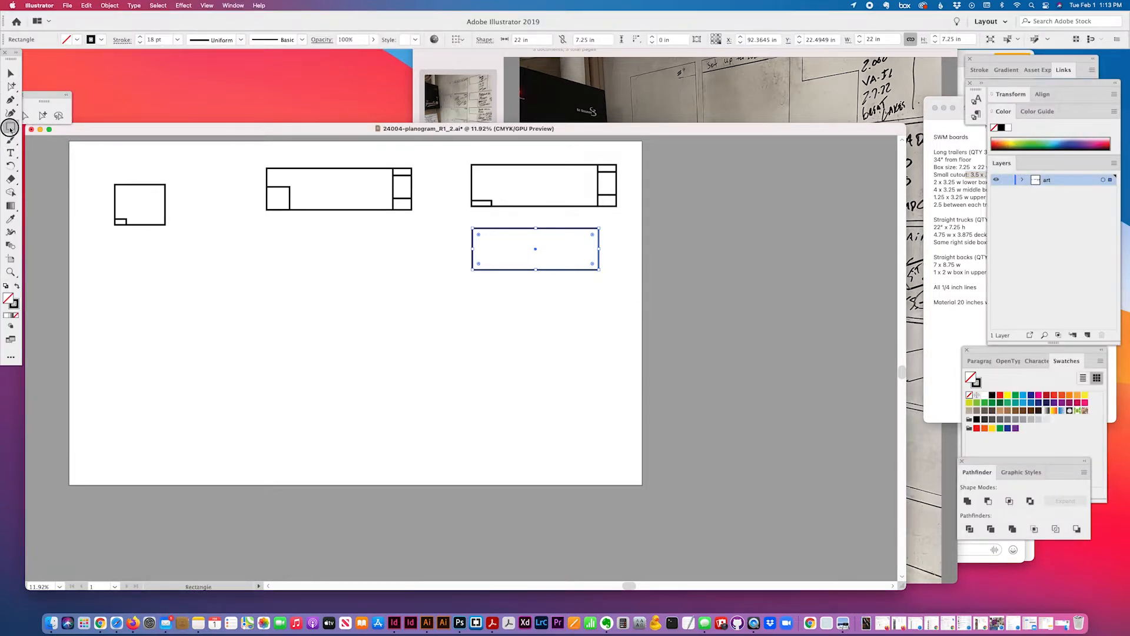
pyautogui.click(486, 307)
pyautogui.write('3.2')
pyautogui.press('Tab')
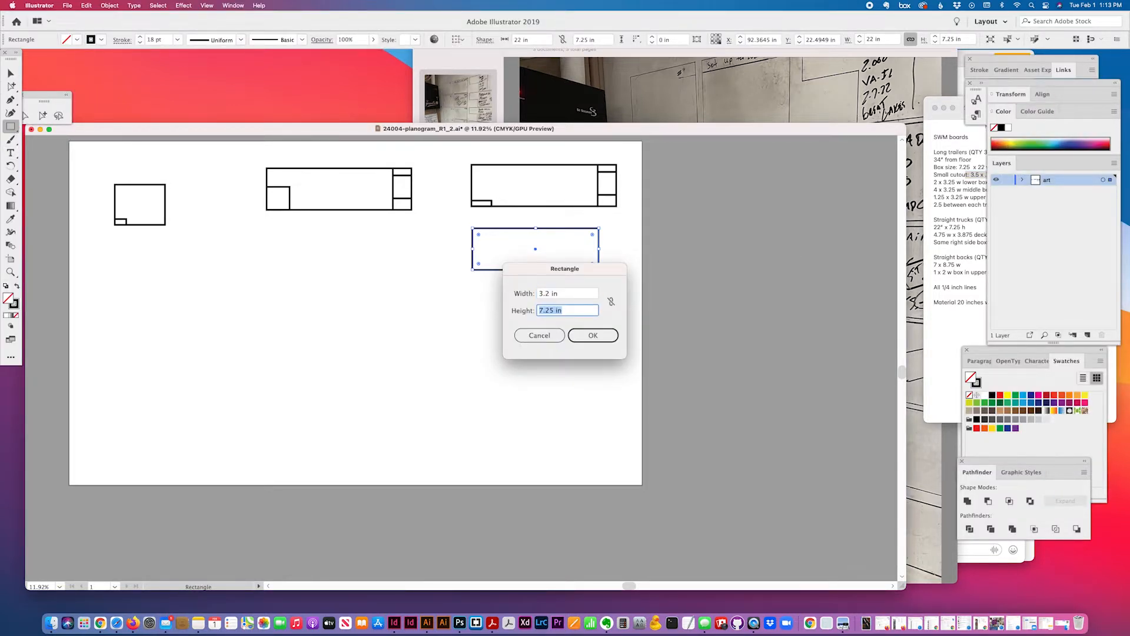
pyautogui.click(561, 294)
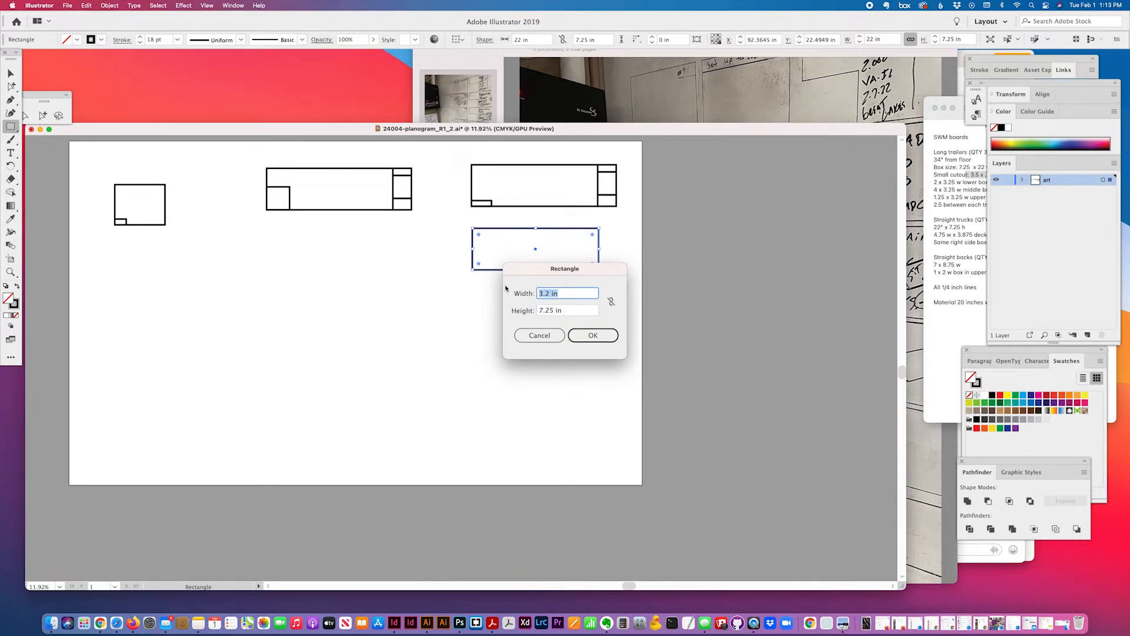
pyautogui.write('3.5')
pyautogui.press('Tab')
pyautogui.write('1')
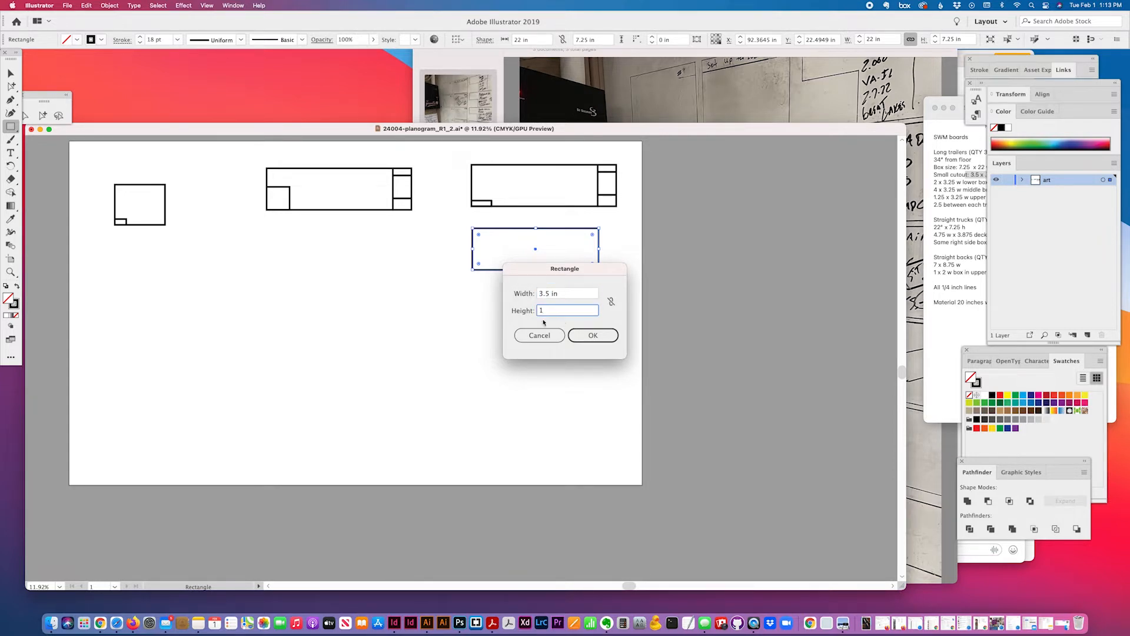
pyautogui.click(582, 335)
pyautogui.click(10, 73)
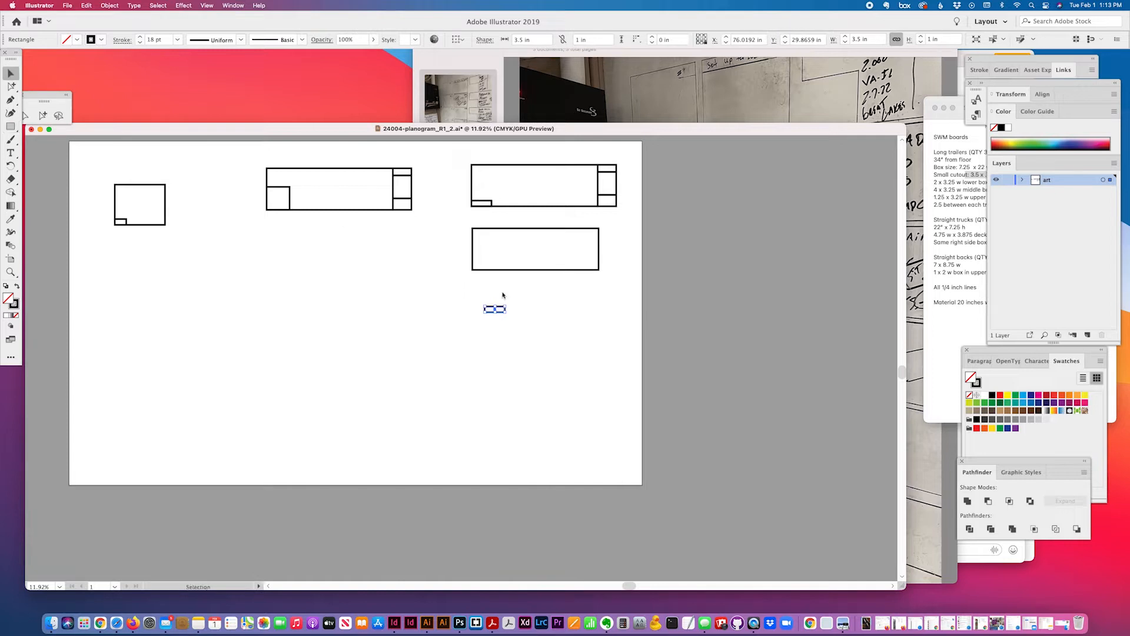
# Mark the next box dimensions in the SWM boards notes
pyautogui.click(960, 197)
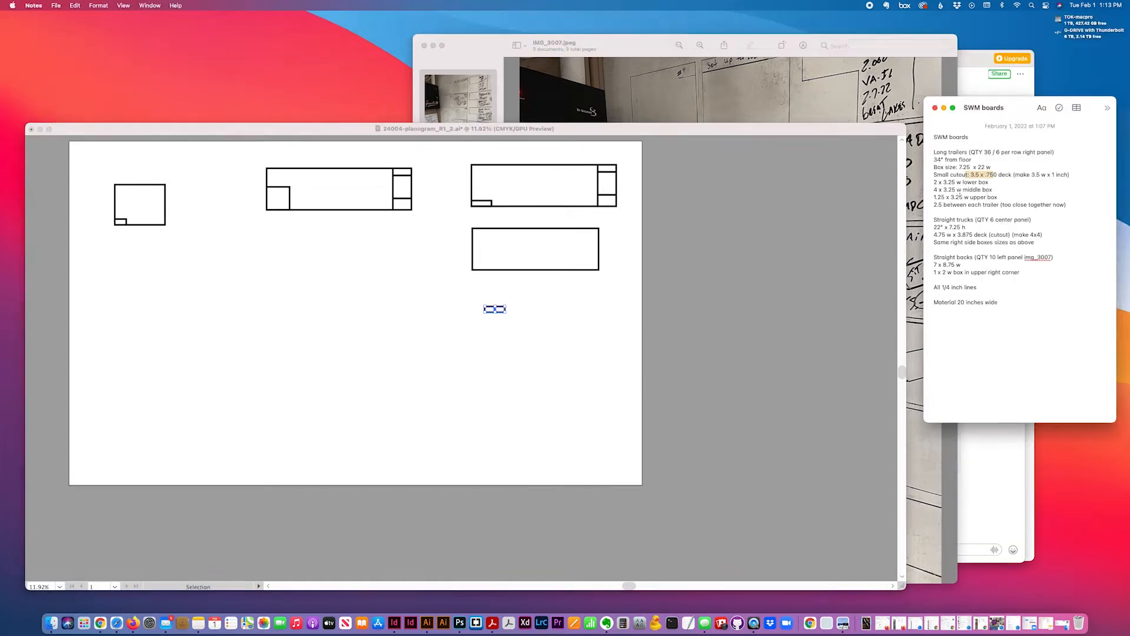
pyautogui.moveTo(945, 183); pyautogui.dragTo(975, 198)
pyautogui.click(565, 353)
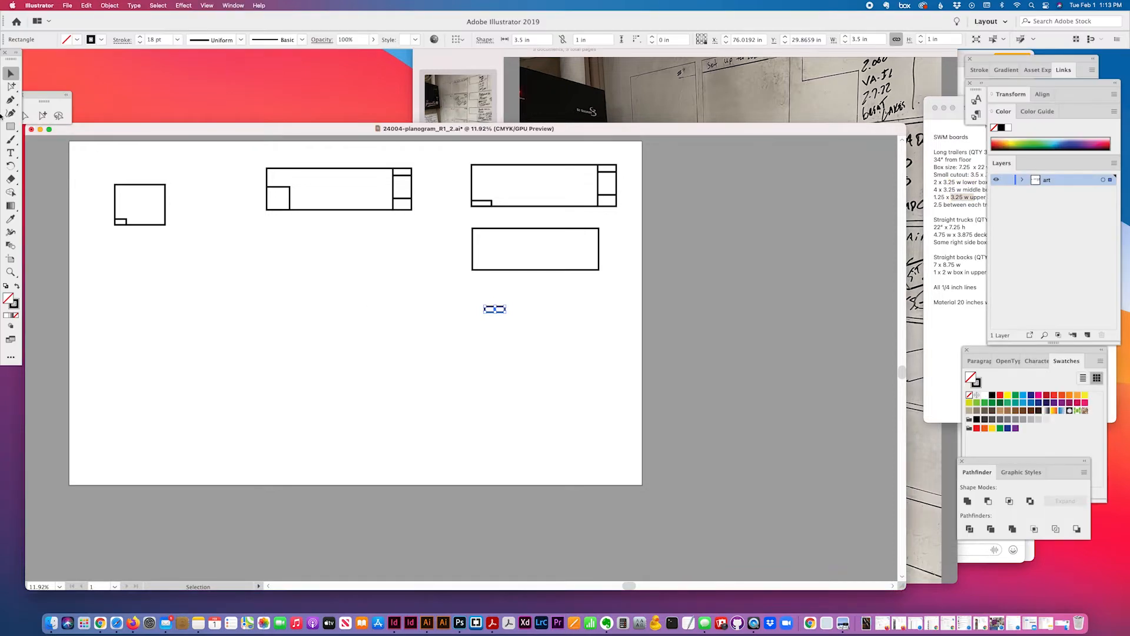
pyautogui.click(11, 126)
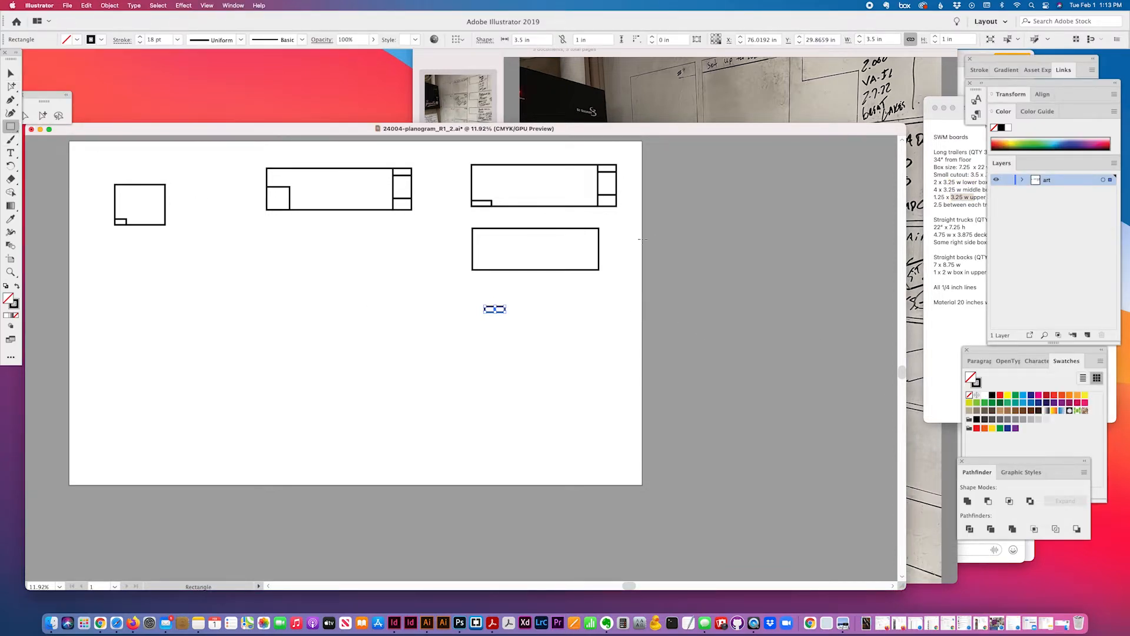
# Create a 3.25 × 1.25 in rectangle
pyautogui.click(653, 260)
pyautogui.write('3.25')
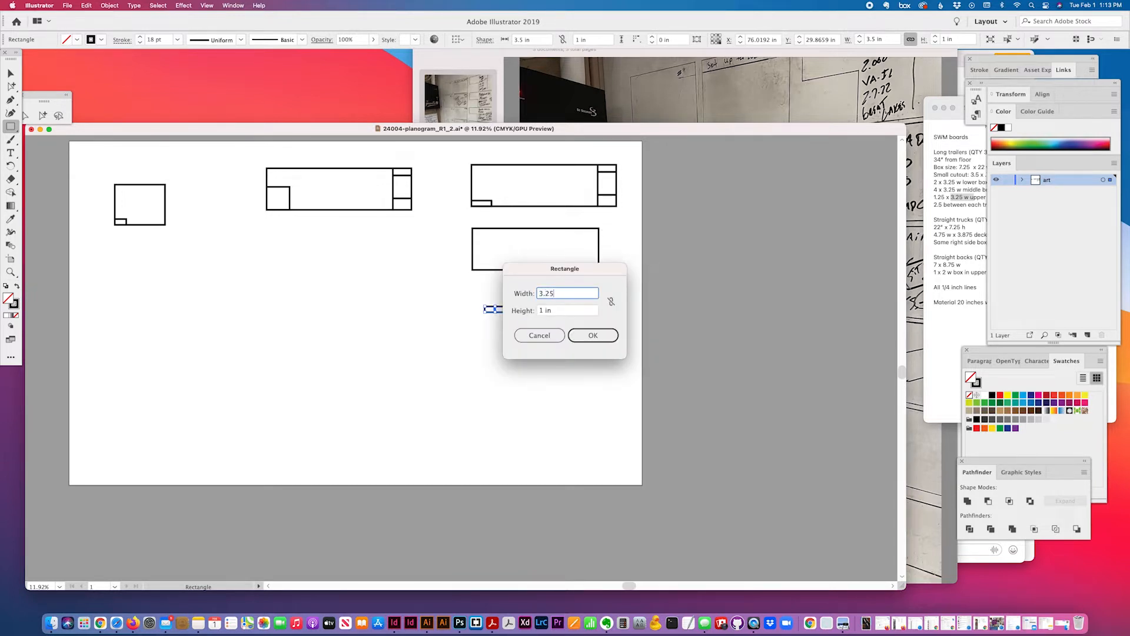
pyautogui.press('Tab')
pyautogui.write('1.25')
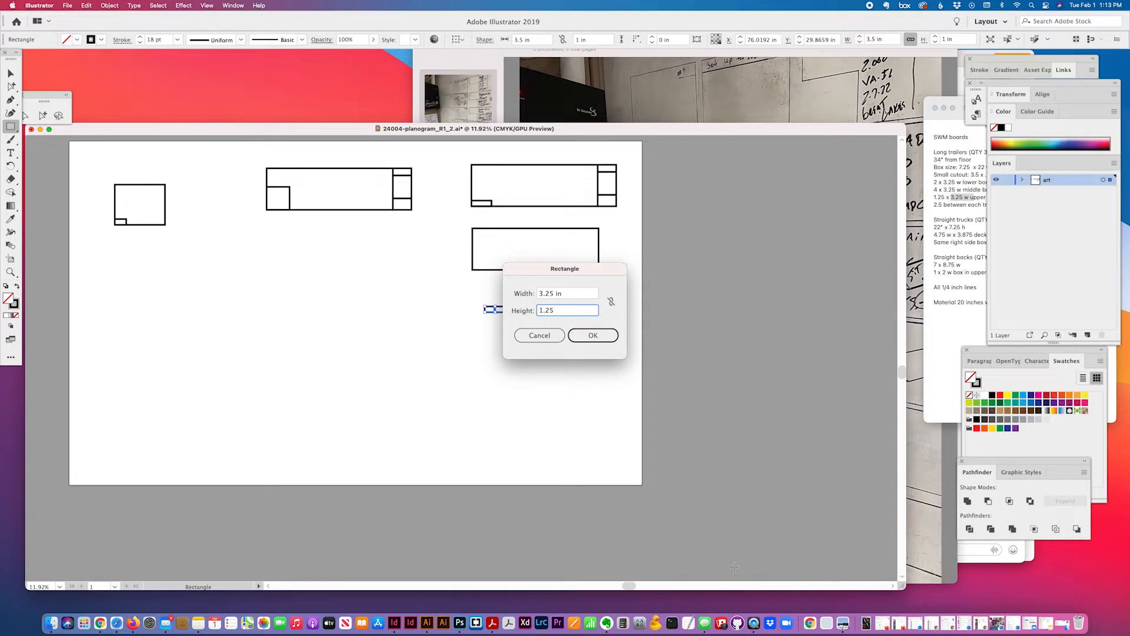
pyautogui.click(593, 335)
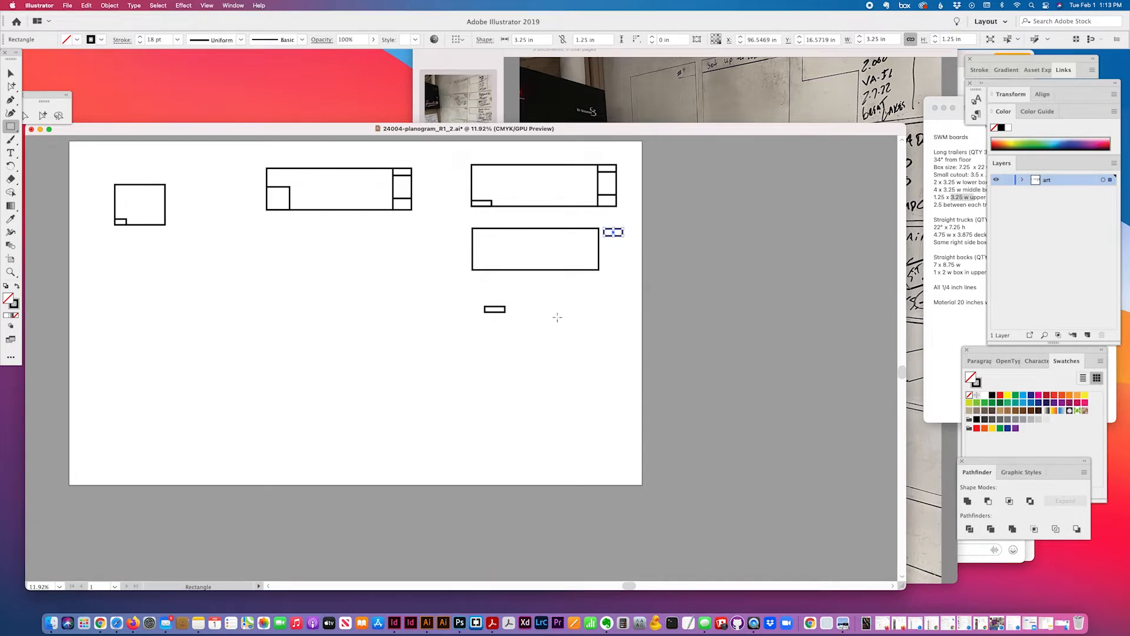
# Create a 3.25 × 4 in rectangle
pyautogui.click(556, 318)
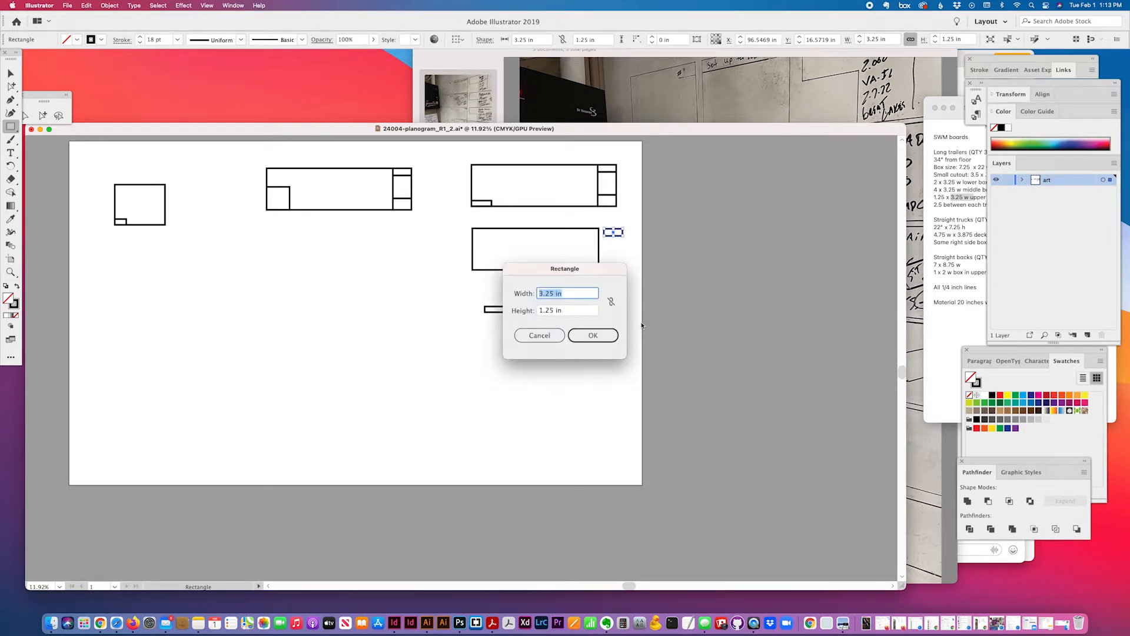
pyautogui.press('Tab')
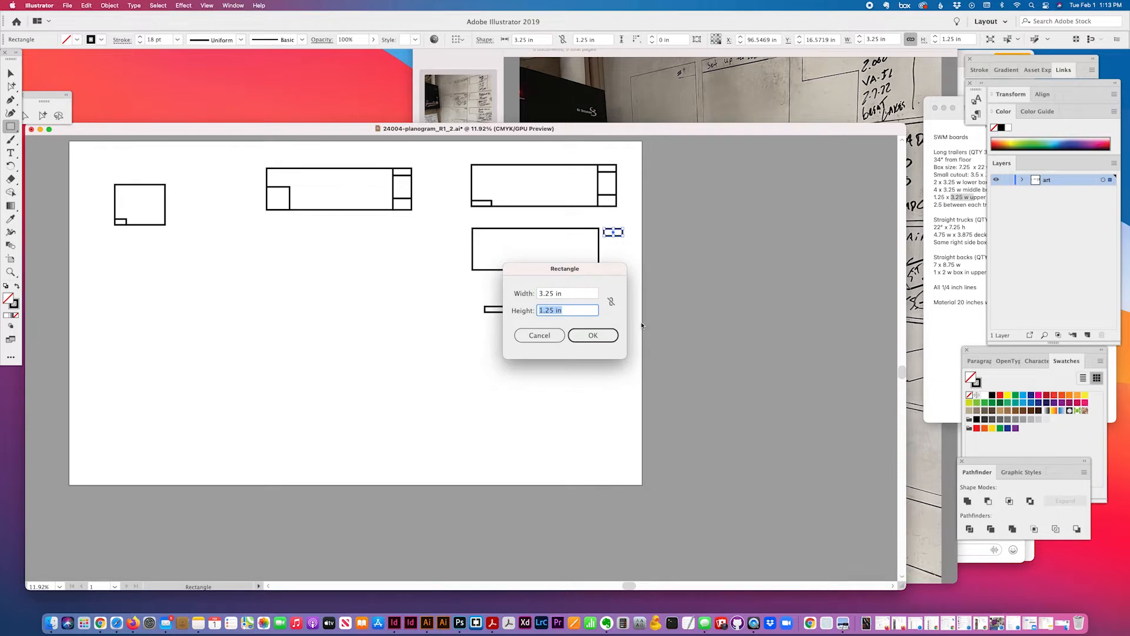
pyautogui.write('4')
pyautogui.click(611, 342)
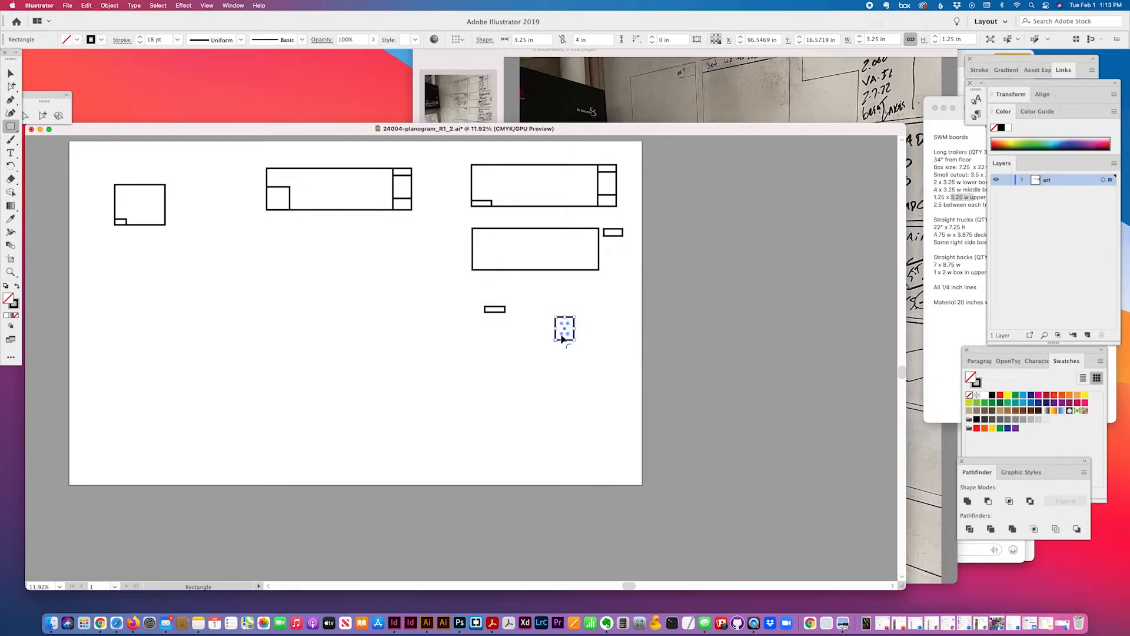
# Create a 3.25 × 2 in rectangle and move the 4 in box beside the lower board
pyautogui.click(553, 372)
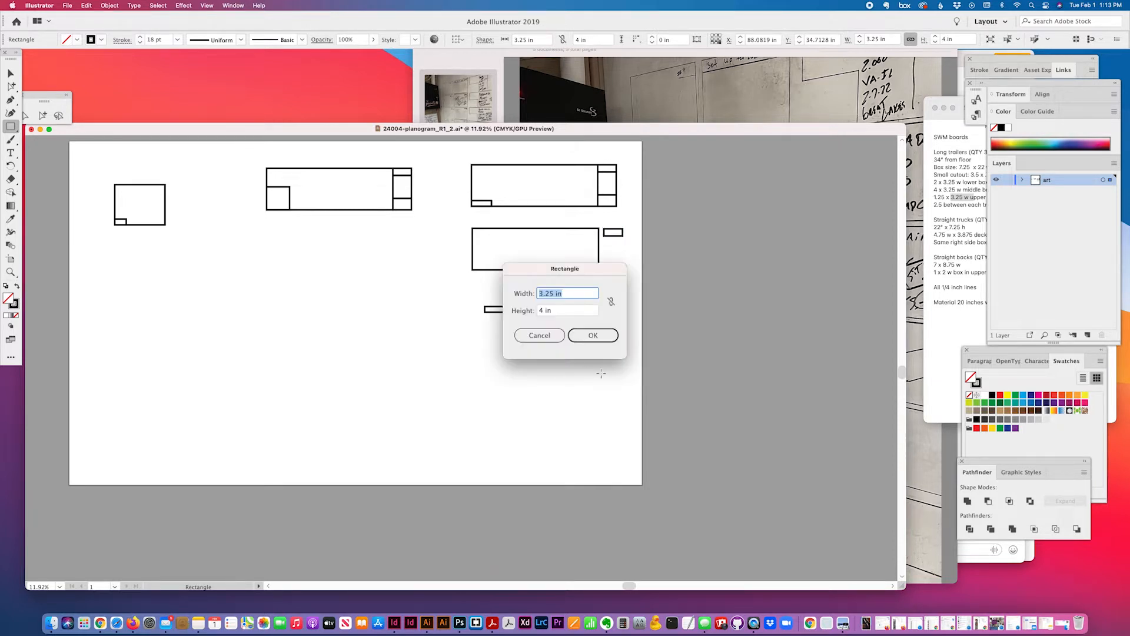
pyautogui.click(550, 311)
pyautogui.write('2')
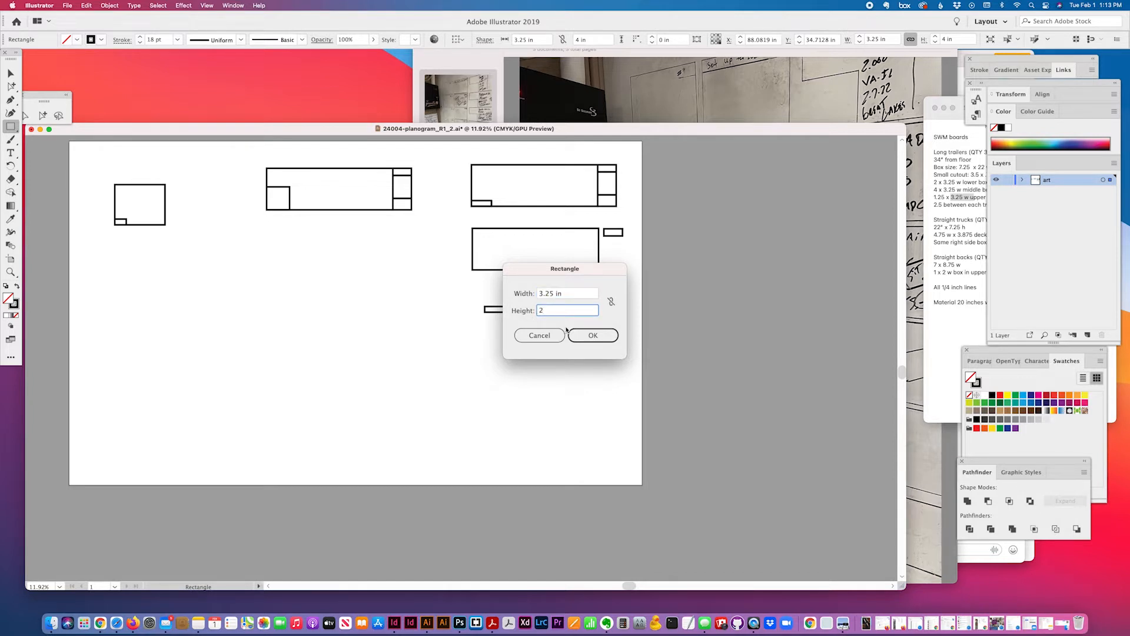
pyautogui.click(591, 335)
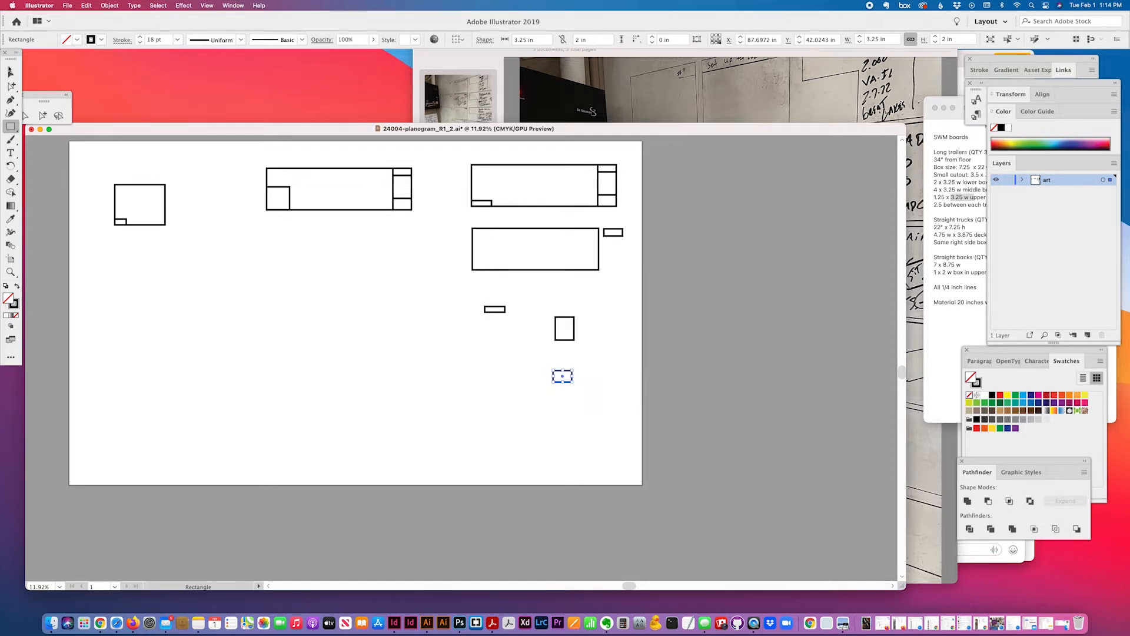
pyautogui.click(10, 72)
pyautogui.moveTo(575, 323); pyautogui.dragTo(618, 248)
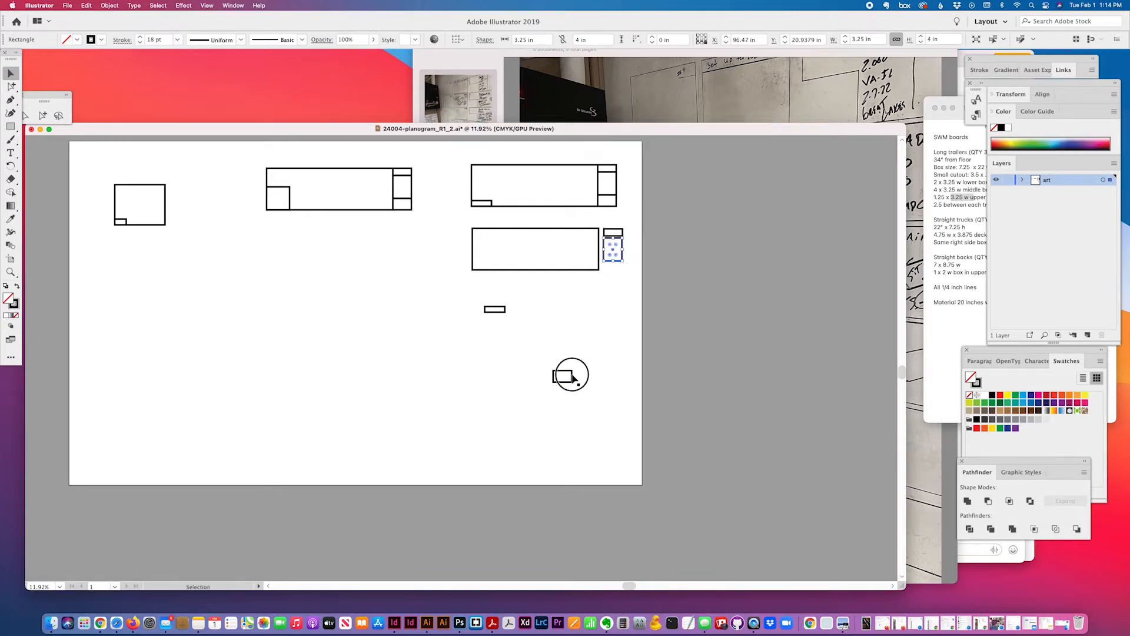
# Stack the 2 in box and align the cutout bar to the lower board's bottom-left corner
pyautogui.moveTo(572, 375); pyautogui.dragTo(623, 270)
pyautogui.moveTo(498, 309); pyautogui.dragTo(510, 259)
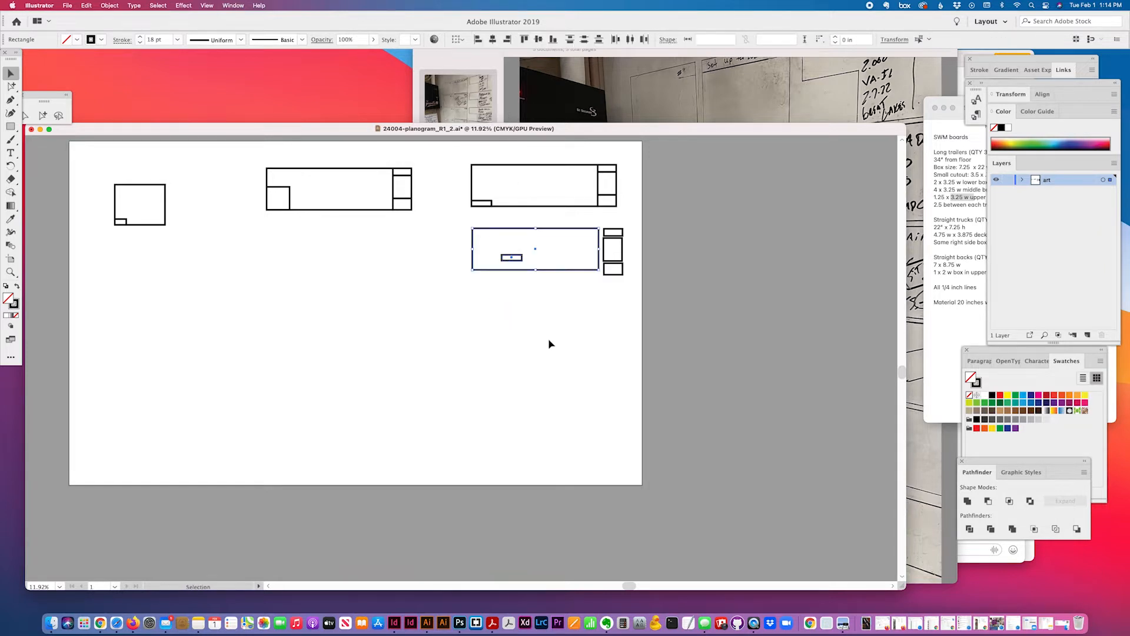
pyautogui.click(553, 38)
pyautogui.click(477, 39)
pyautogui.moveTo(1034, 59); pyautogui.dragTo(1019, 52)
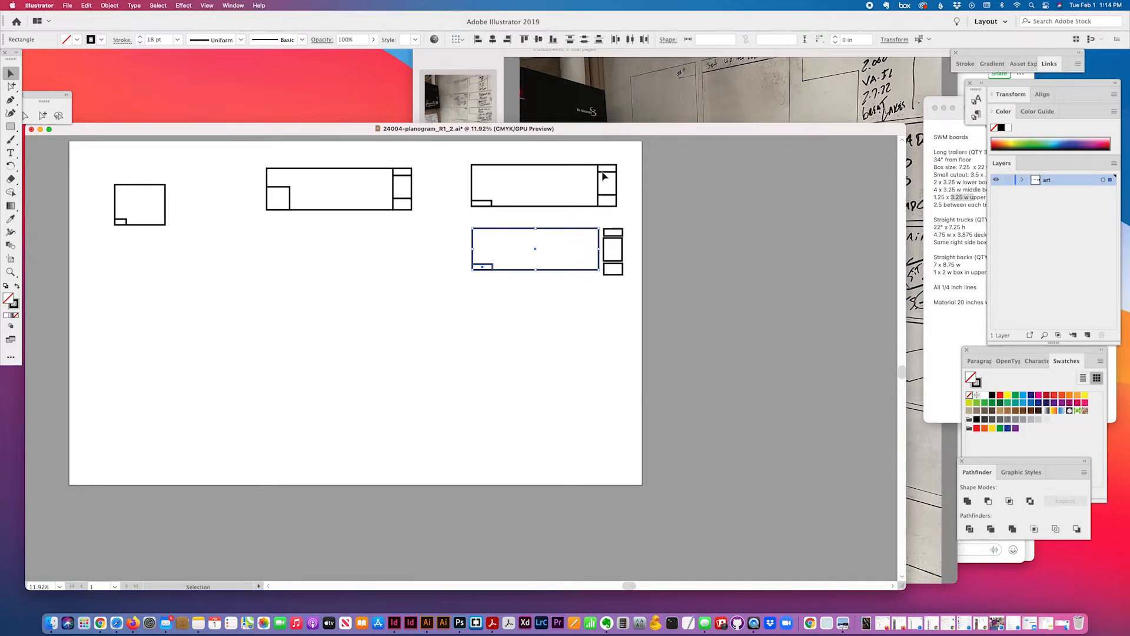
pyautogui.click(586, 373)
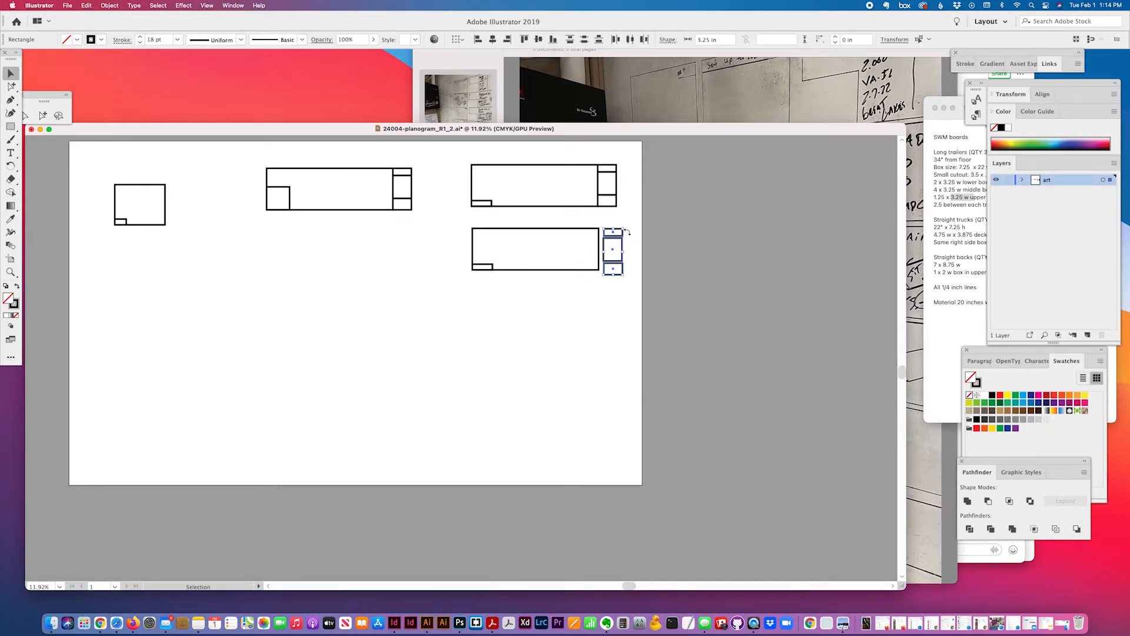
# Align the 1.25 in box to the lower board's top-right corner
pyautogui.moveTo(622, 228); pyautogui.dragTo(593, 231)
pyautogui.keyDown('shift'); pyautogui.click(598, 237); pyautogui.keyUp('shift')
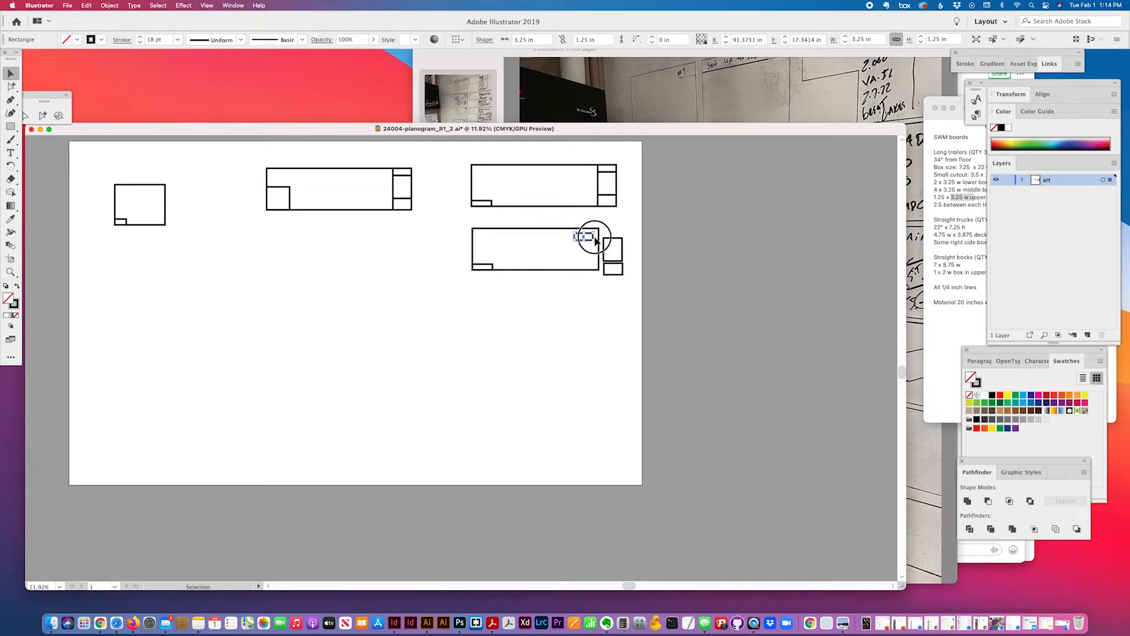
pyautogui.click(508, 40)
pyautogui.click(524, 39)
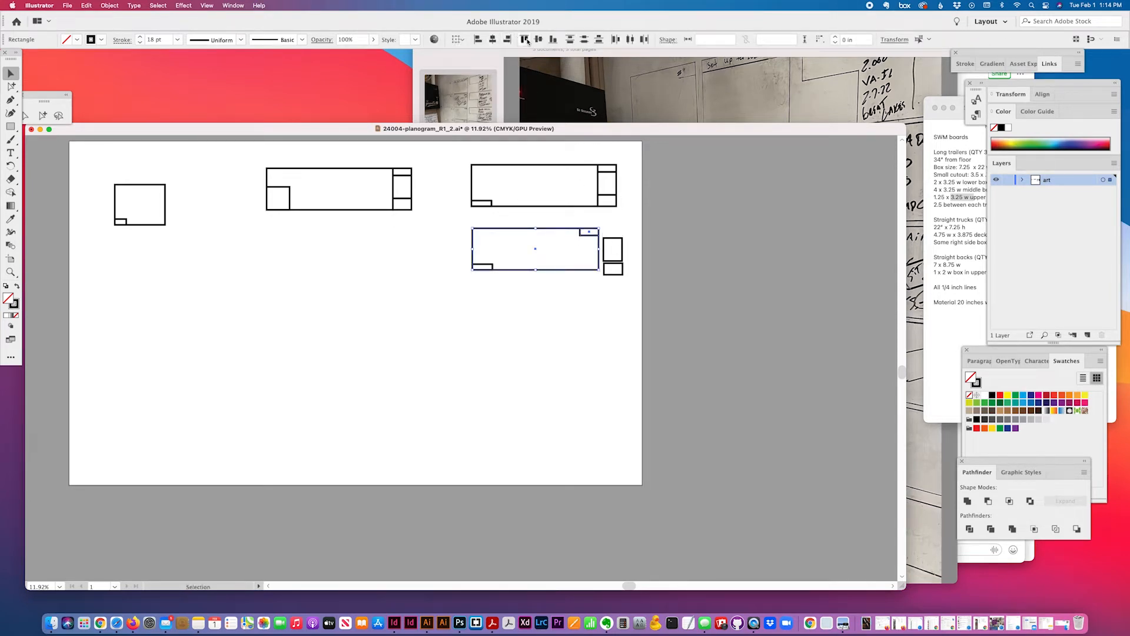
# Move the 4 in box into the lower board, aligned right and top, then reselect it
pyautogui.click(622, 248)
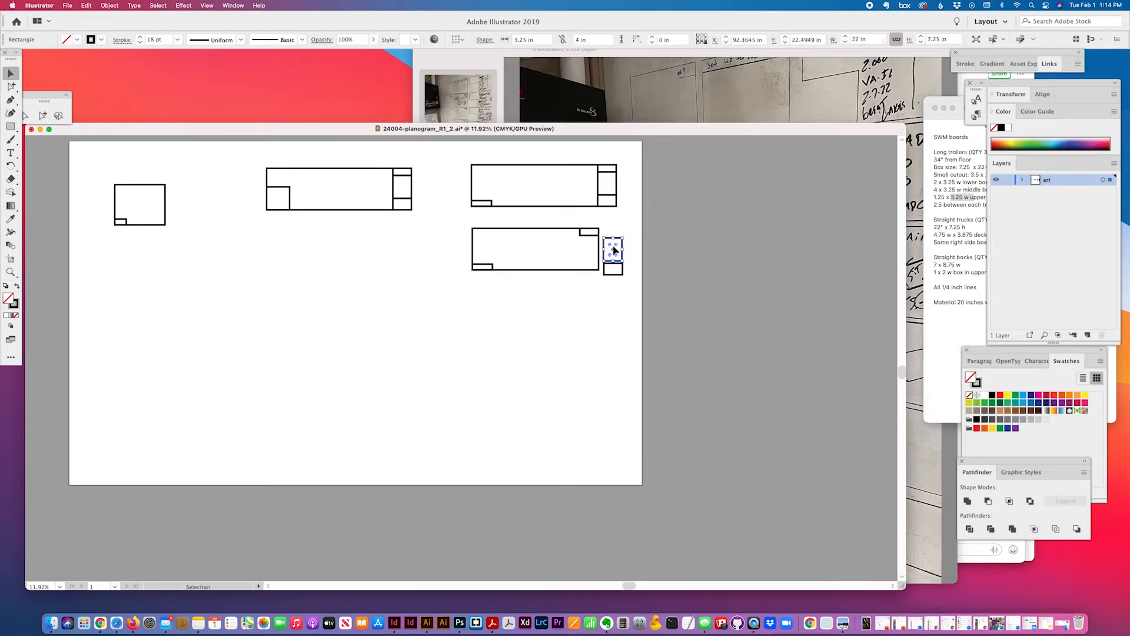
pyautogui.moveTo(625, 247); pyautogui.dragTo(558, 245)
pyautogui.keyDown('shift'); pyautogui.click(585, 235); pyautogui.keyUp('shift')
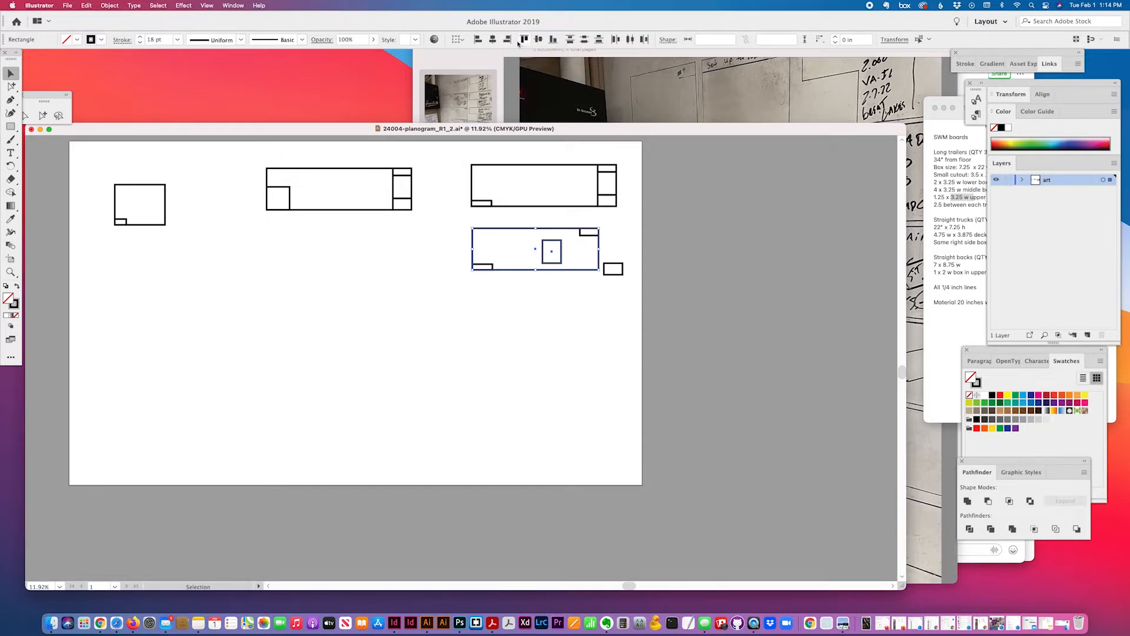
pyautogui.click(508, 39)
pyautogui.click(524, 39)
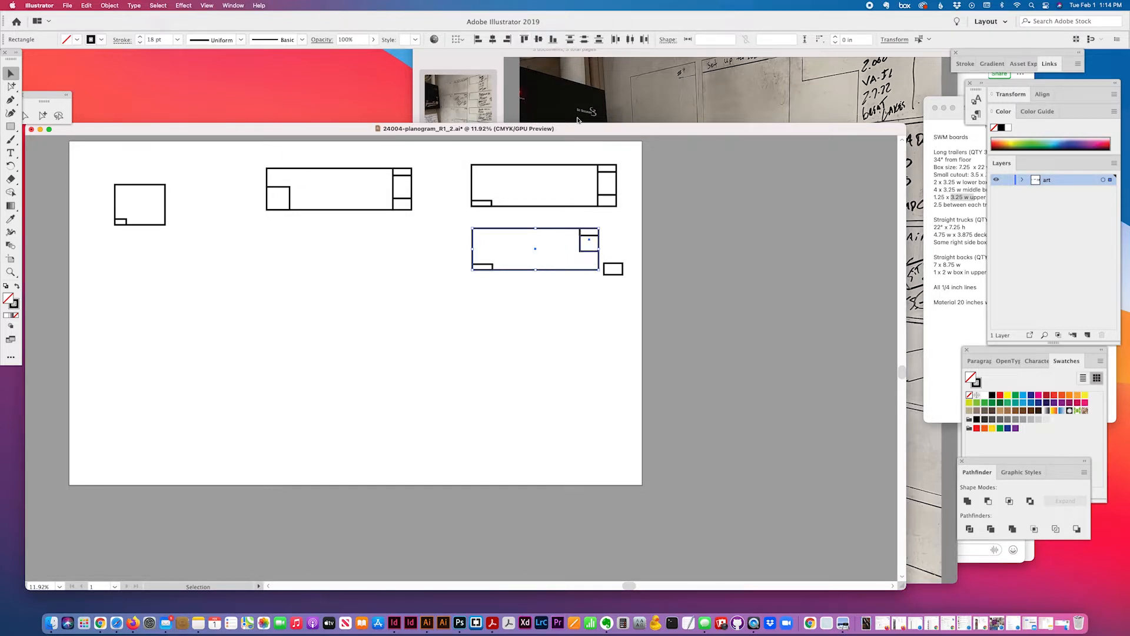
pyautogui.click(613, 247)
pyautogui.click(588, 243)
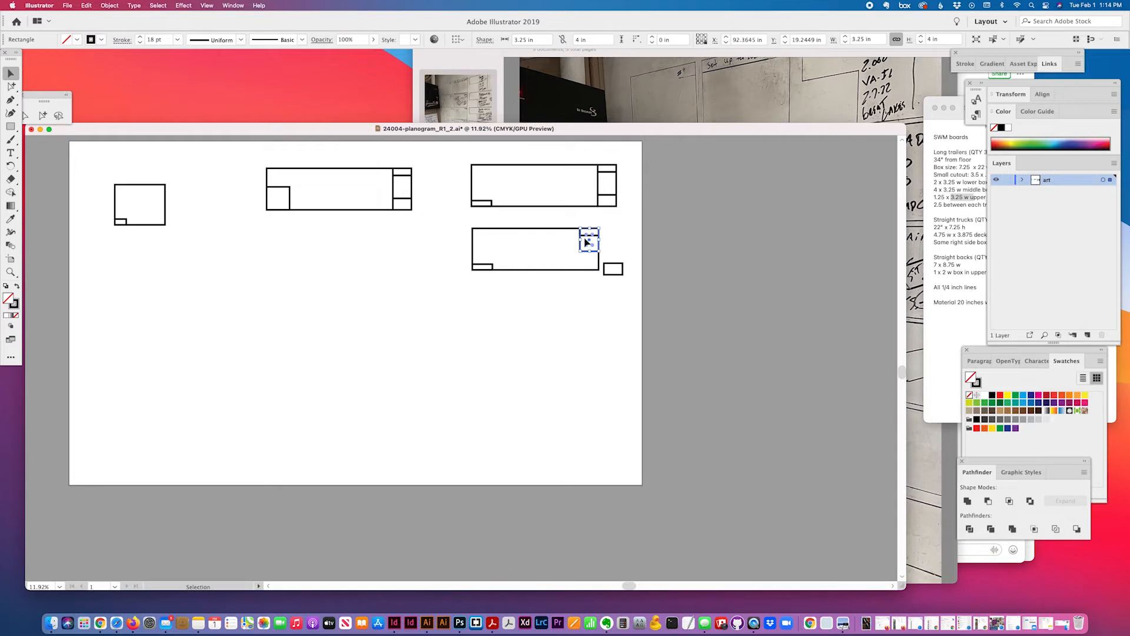
# Set the keyboard increment to 1.25 in and nudge the 4 in box down below the 1.25 in box
pyautogui.press('super+k')
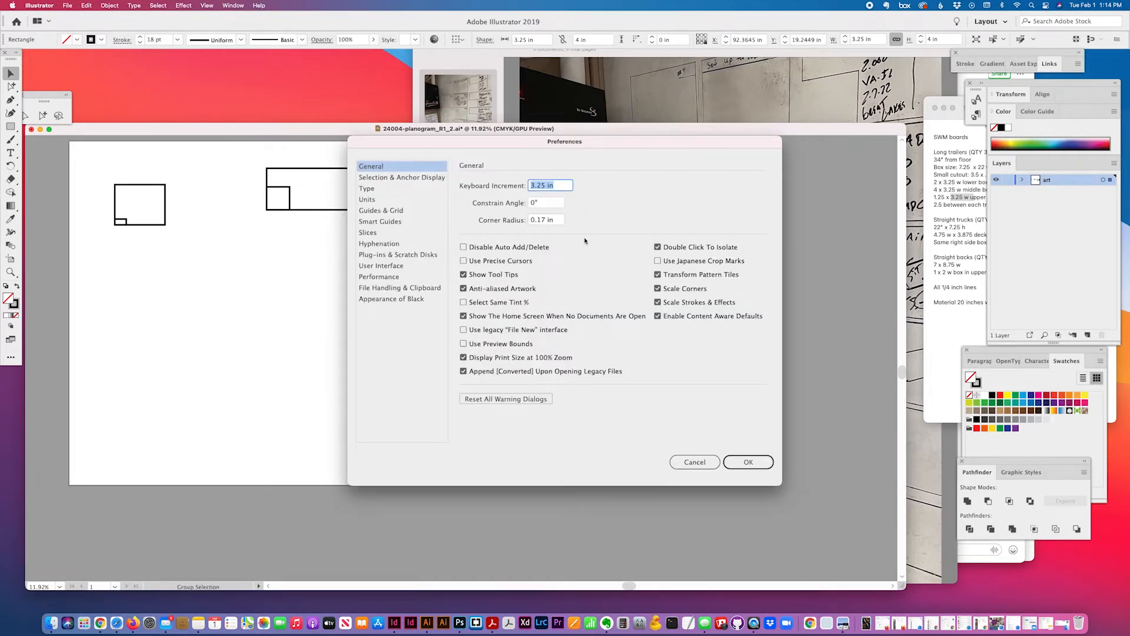
pyautogui.write('1.25')
pyautogui.press('Return')
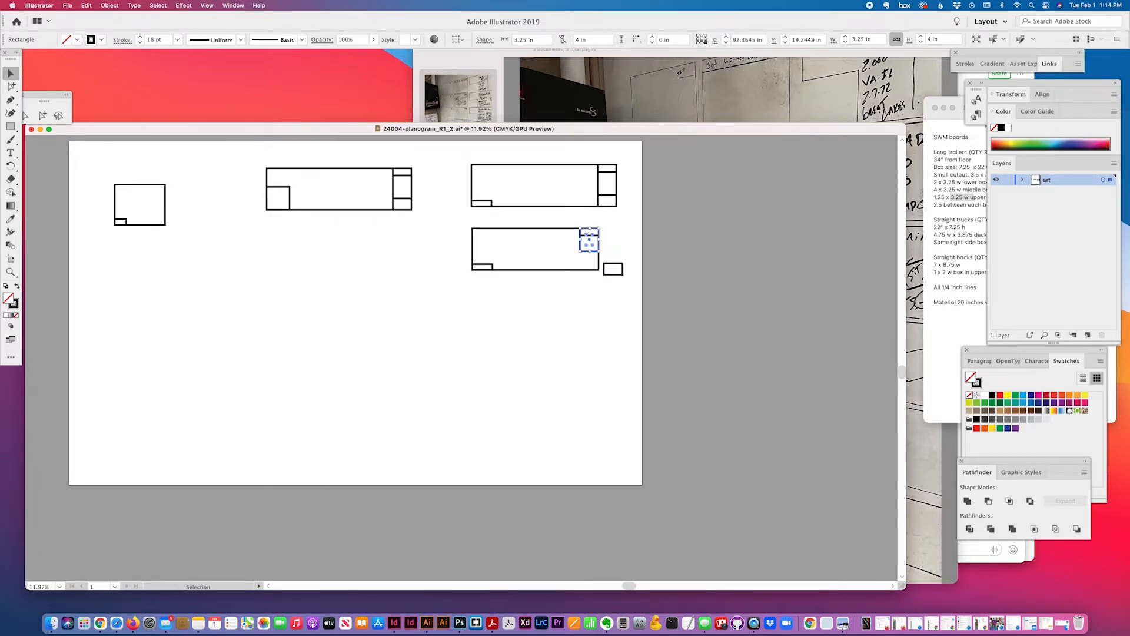
pyautogui.press('Down')
# Align the 2 in box to the lower board's bottom-right corner
pyautogui.moveTo(623, 267); pyautogui.dragTo(539, 246)
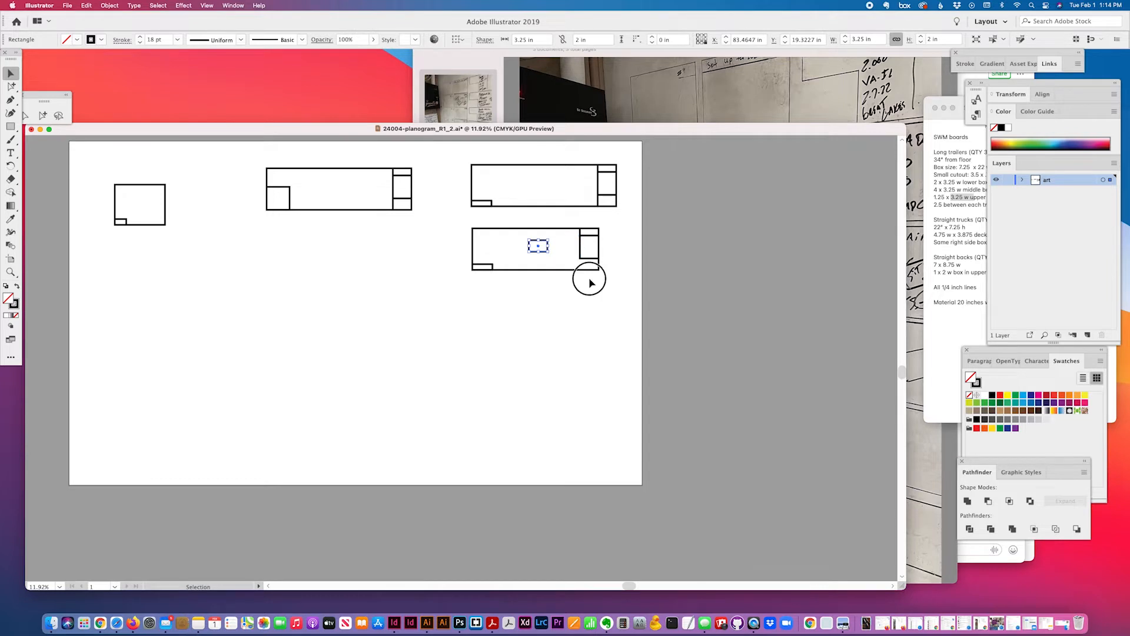
pyautogui.keyDown('shift'); pyautogui.click(576, 267); pyautogui.keyUp('shift')
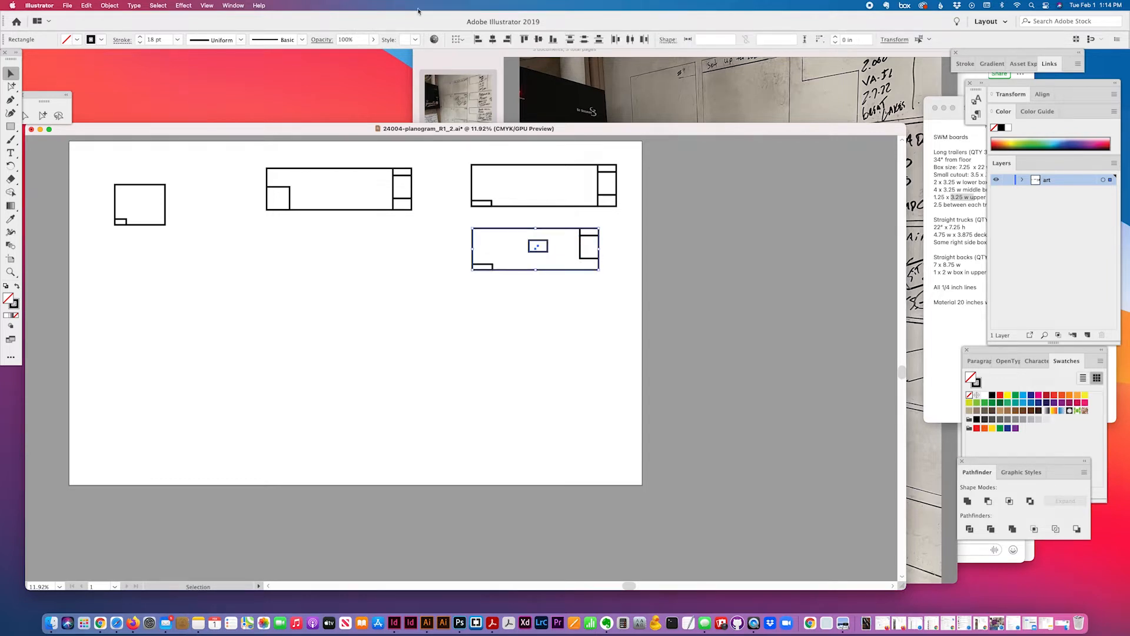
pyautogui.click(553, 39)
pyautogui.click(507, 40)
# Mark the cutout size line in the board measurements note
pyautogui.scroll(-1, 626, 310)
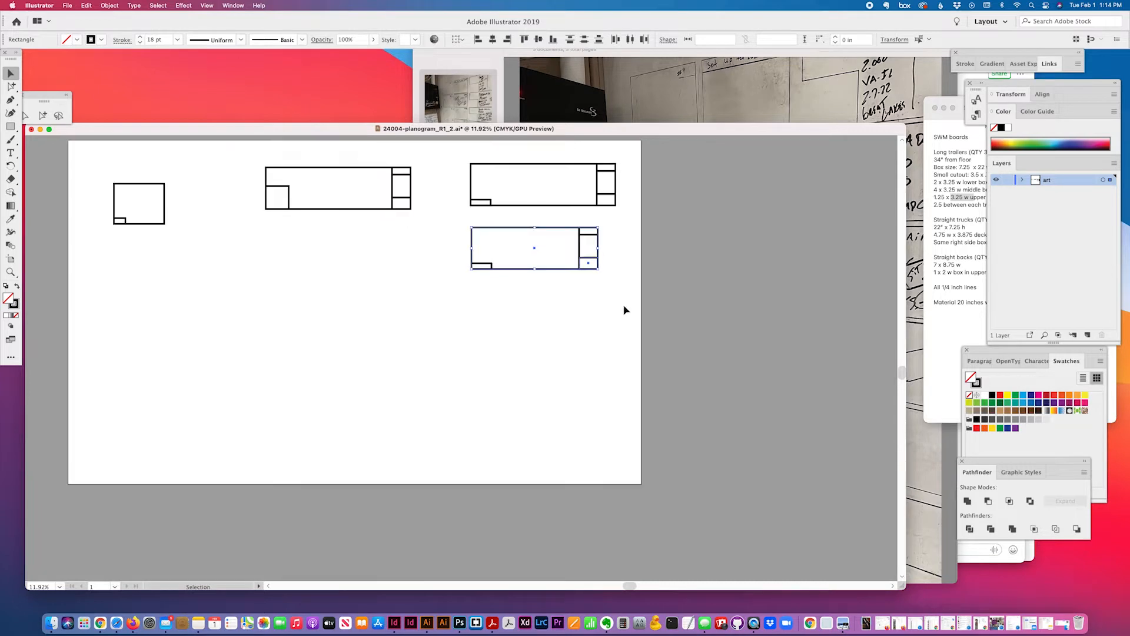
pyautogui.click(951, 226)
pyautogui.moveTo(950, 175); pyautogui.dragTo(942, 175)
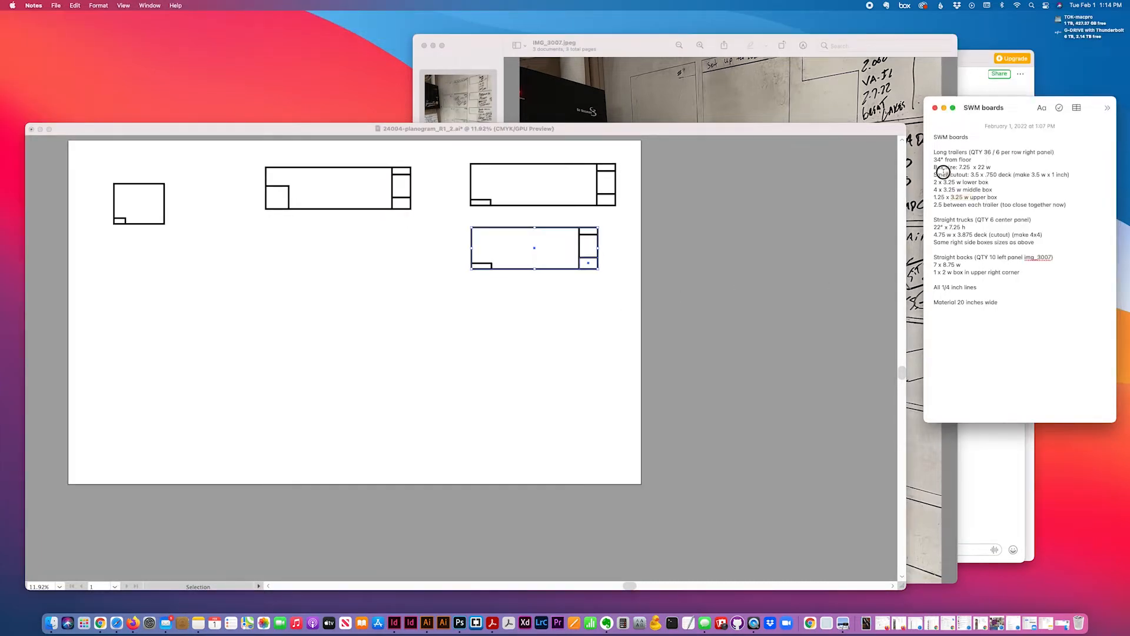
pyautogui.click(590, 290)
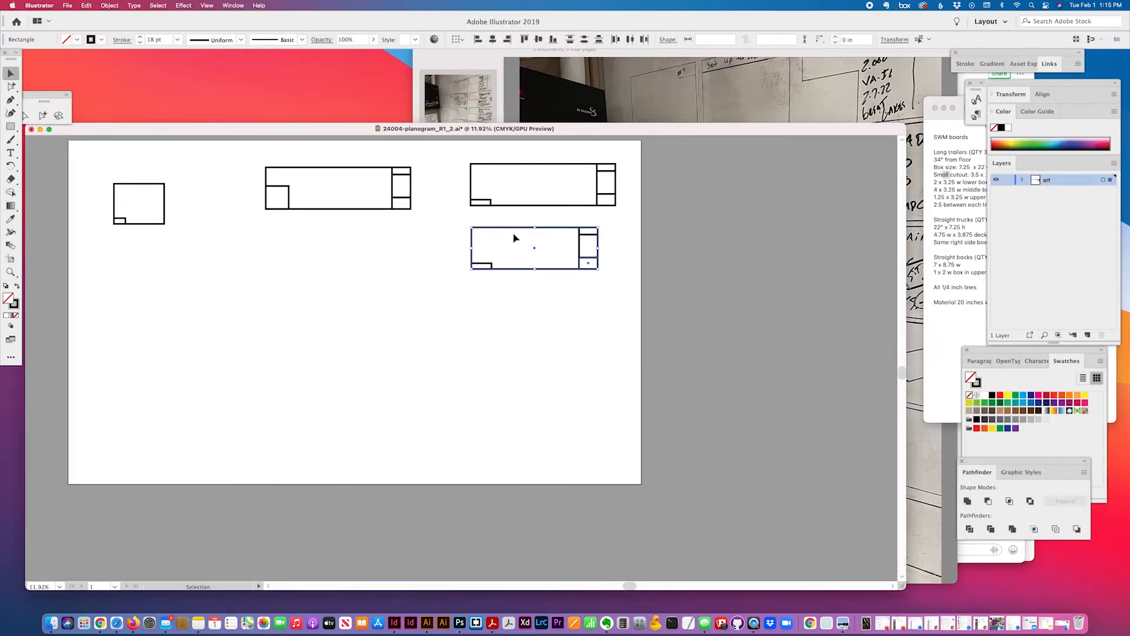
# Shift the right-hand box column 3.25 in right using a 3.25 in keyboard increment
pyautogui.moveTo(586, 219); pyautogui.dragTo(610, 289)
pyautogui.keyDown('shift'); pyautogui.click(563, 228); pyautogui.keyUp('shift')
pyautogui.press('super+k')
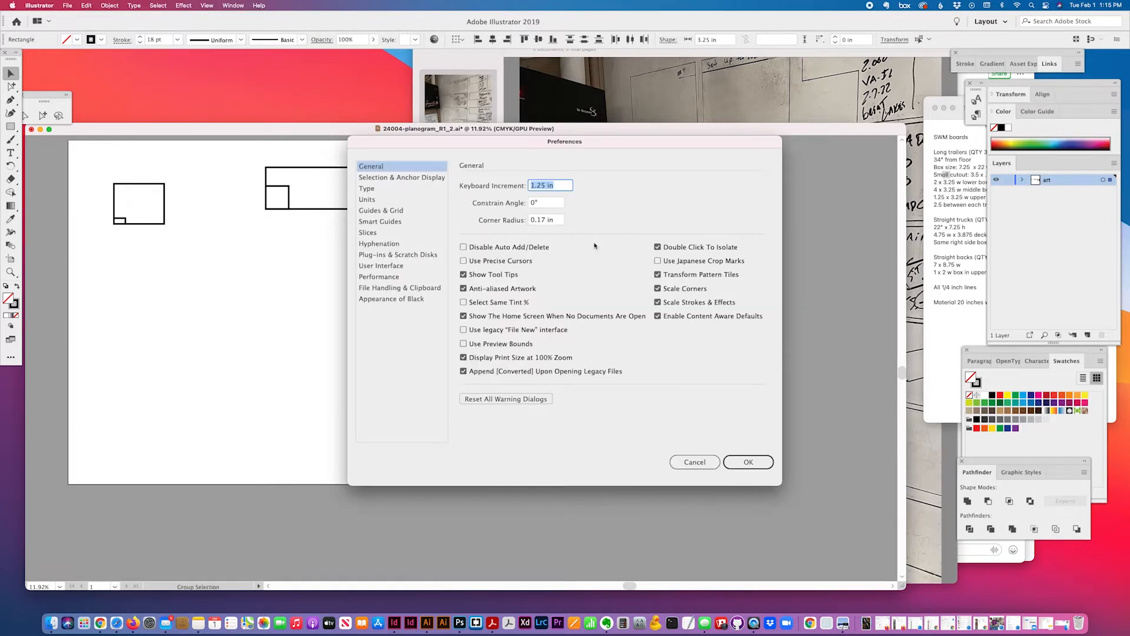
pyautogui.write('3.25')
pyautogui.press('Return')
pyautogui.press('Right')
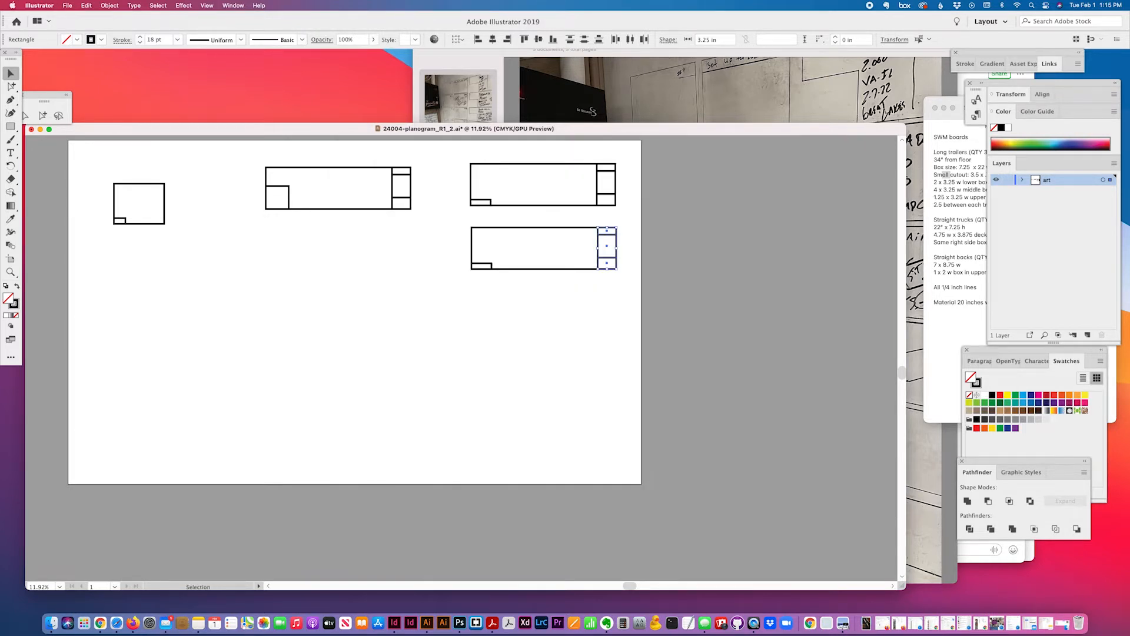
pyautogui.click(514, 354)
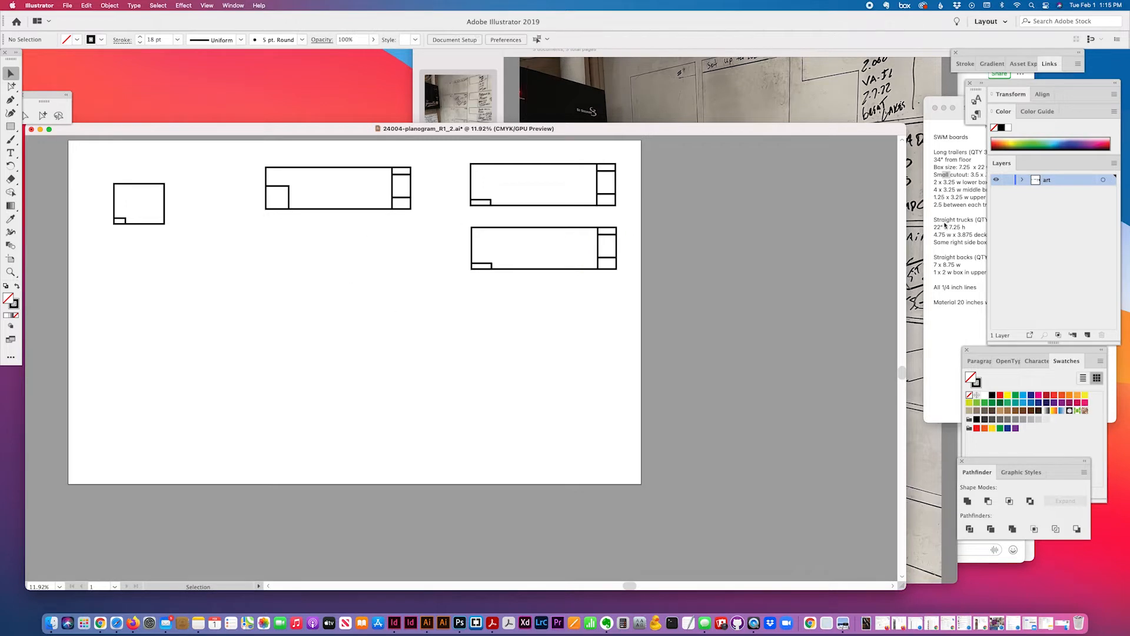
# Highlight the Straight trucks line in the measurements note
pyautogui.click(947, 230)
pyautogui.moveTo(949, 220); pyautogui.dragTo(989, 223)
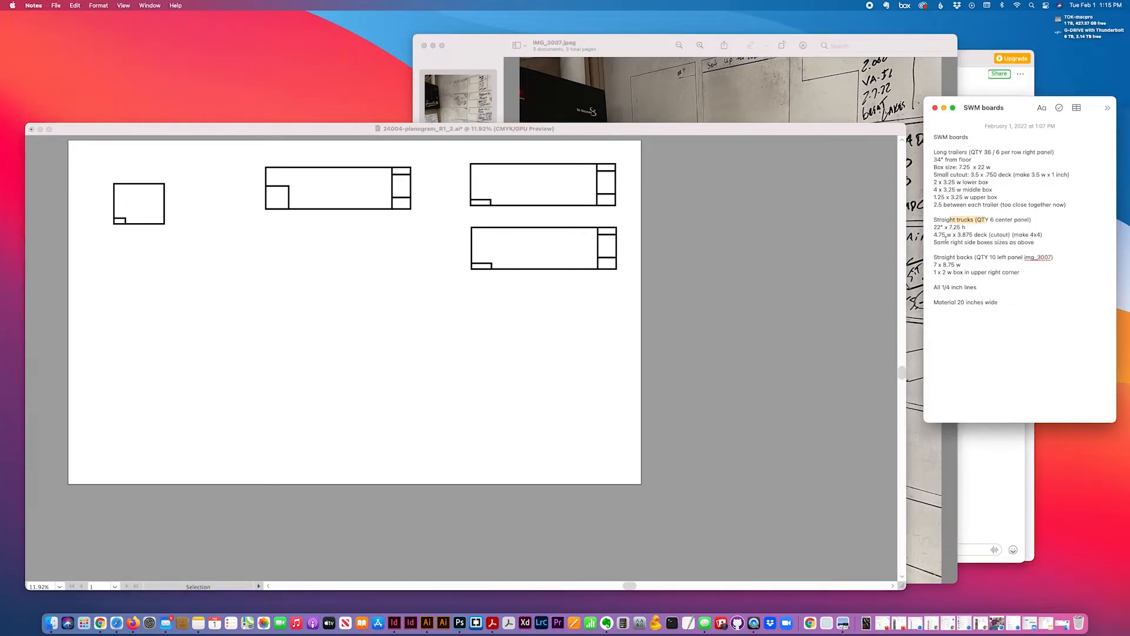
pyautogui.click(406, 316)
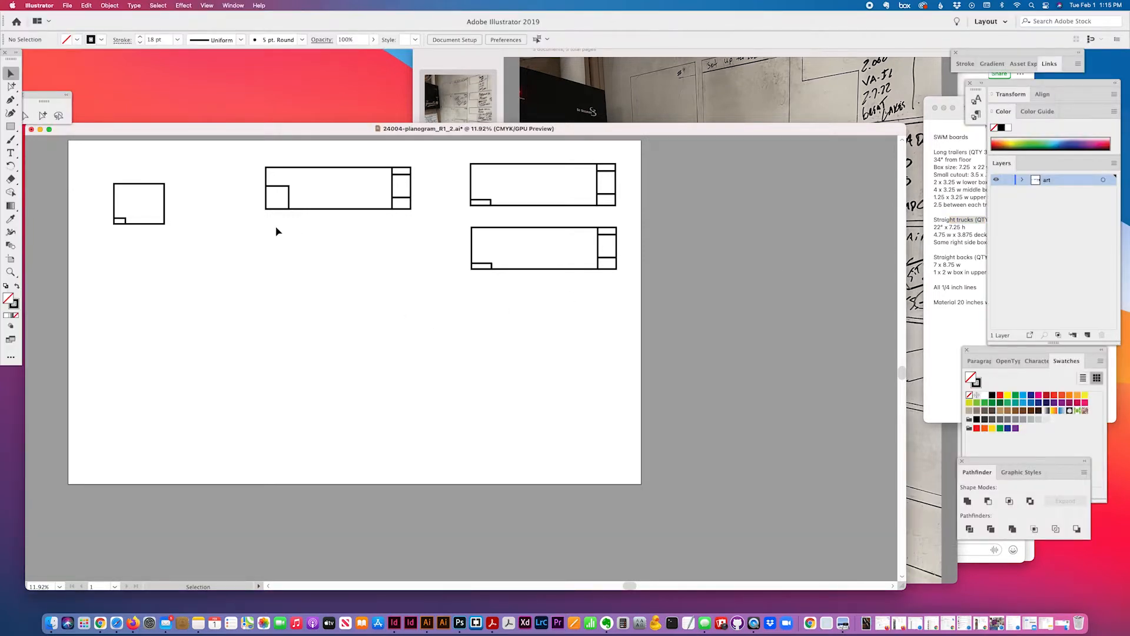
# Create a 22 × 7.25 in rectangle below the middle straight-truck board
pyautogui.click(11, 126)
pyautogui.click(277, 234)
pyautogui.write('22.')
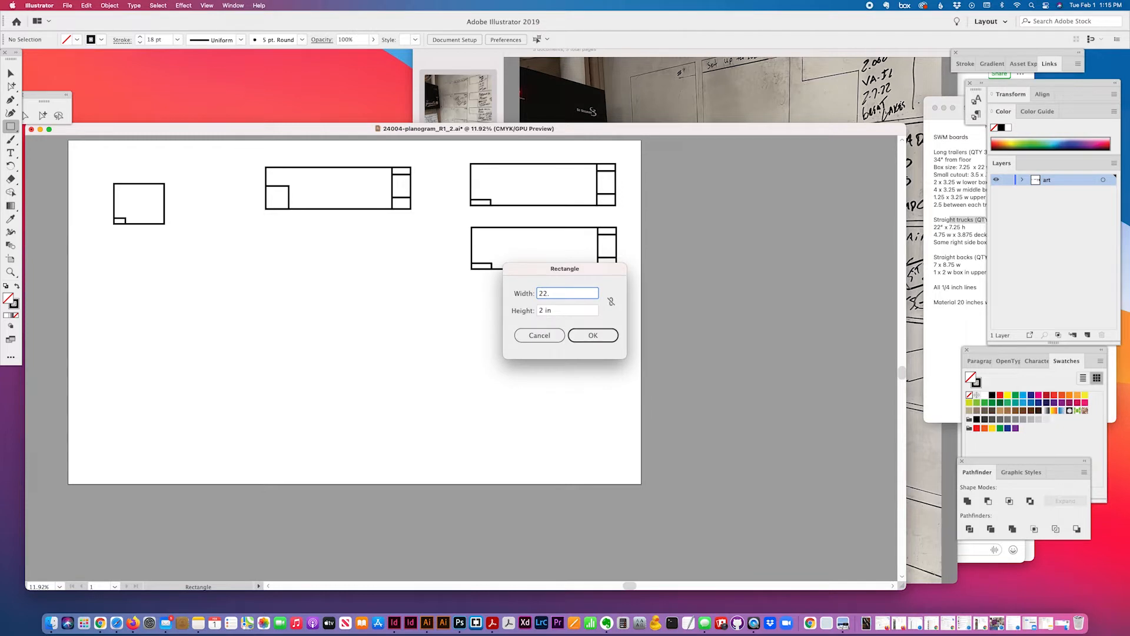
pyautogui.press('Tab')
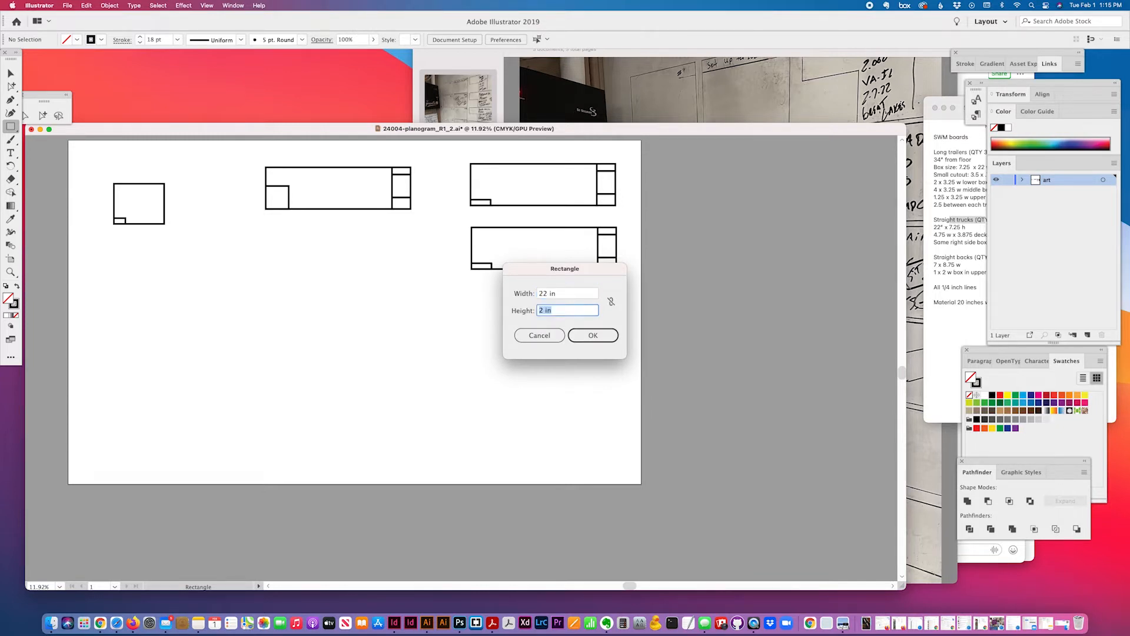
pyautogui.write('7.25')
pyautogui.press('Return')
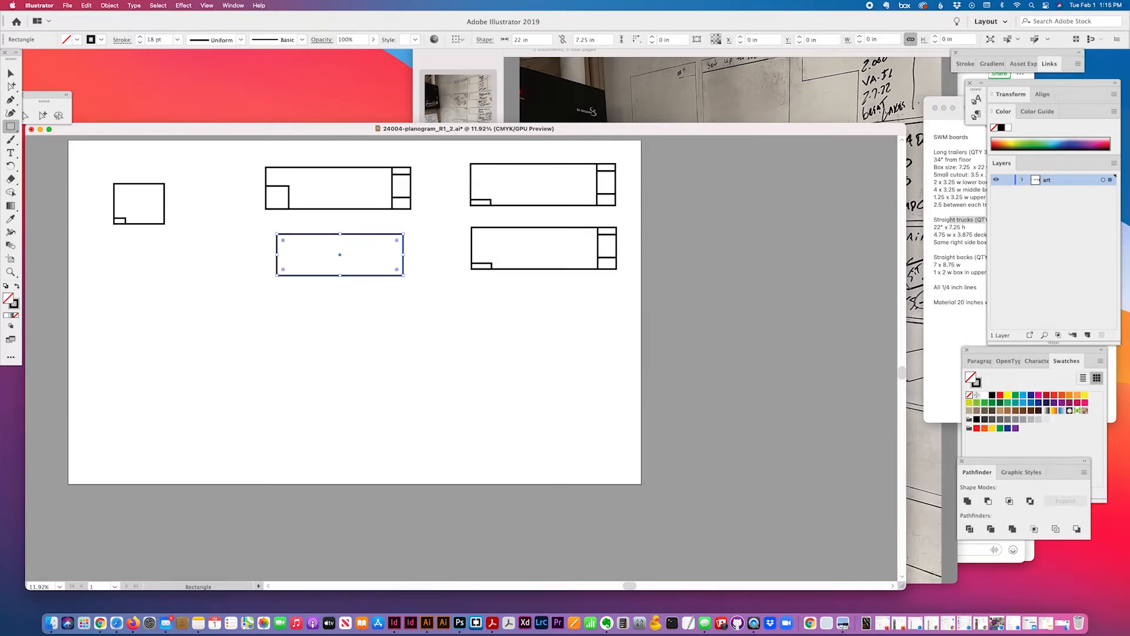
pyautogui.hscroll(-2, 365, 312)
# Line up the truck rectangle under the middle board and create a 4 × 4 in square
pyautogui.click(10, 71)
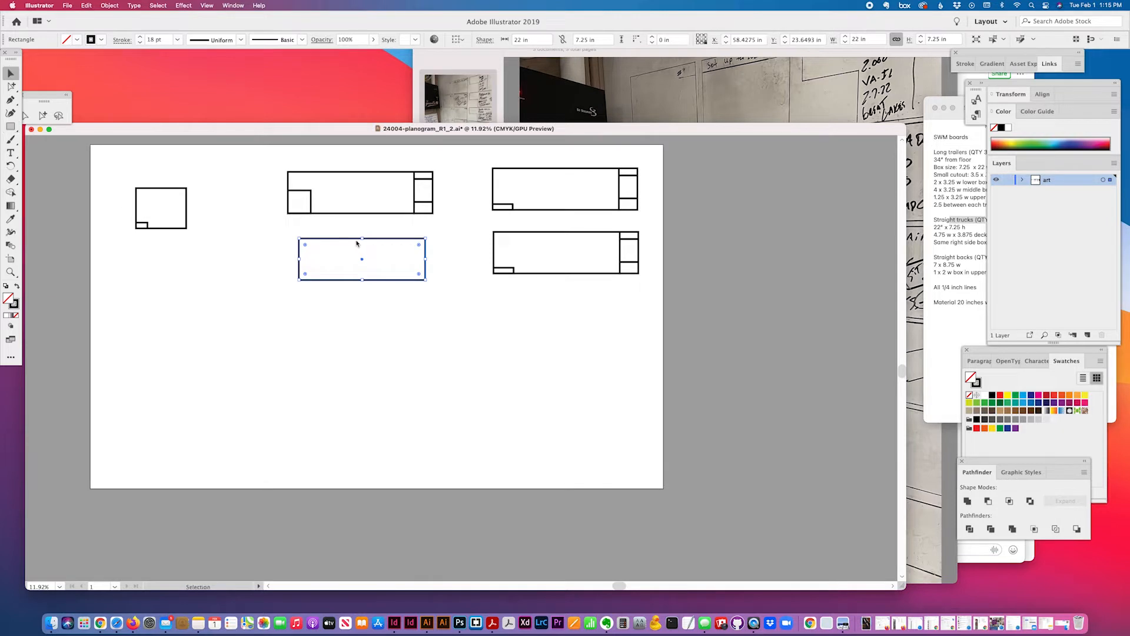
pyautogui.moveTo(343, 241); pyautogui.dragTo(333, 235)
pyautogui.click(10, 126)
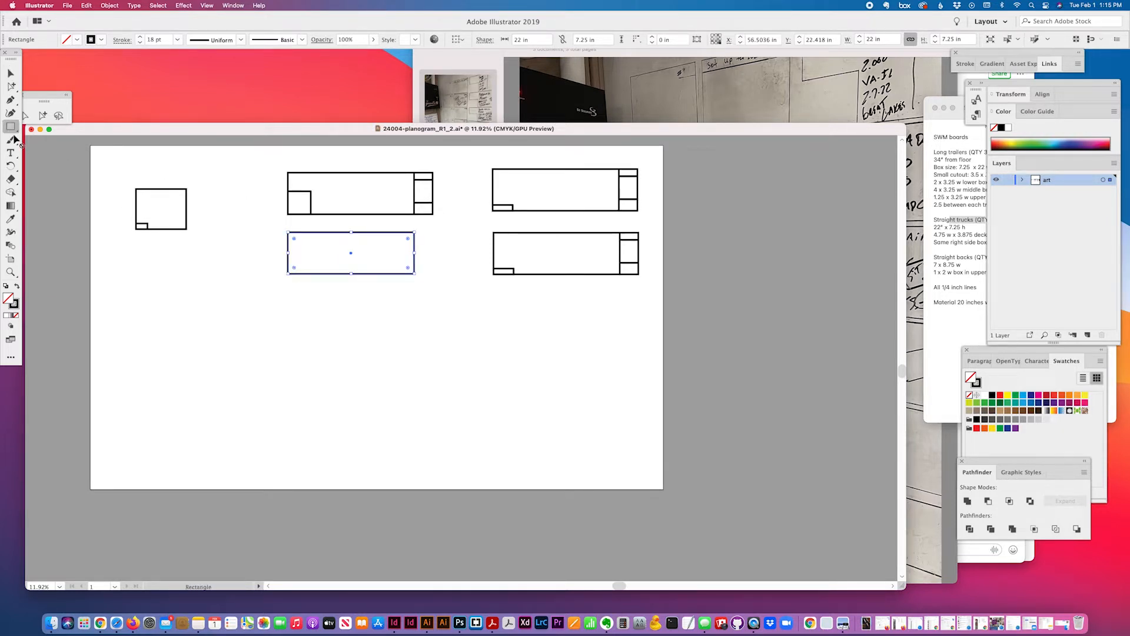
pyautogui.click(327, 325)
pyautogui.write('4')
pyautogui.press('Tab')
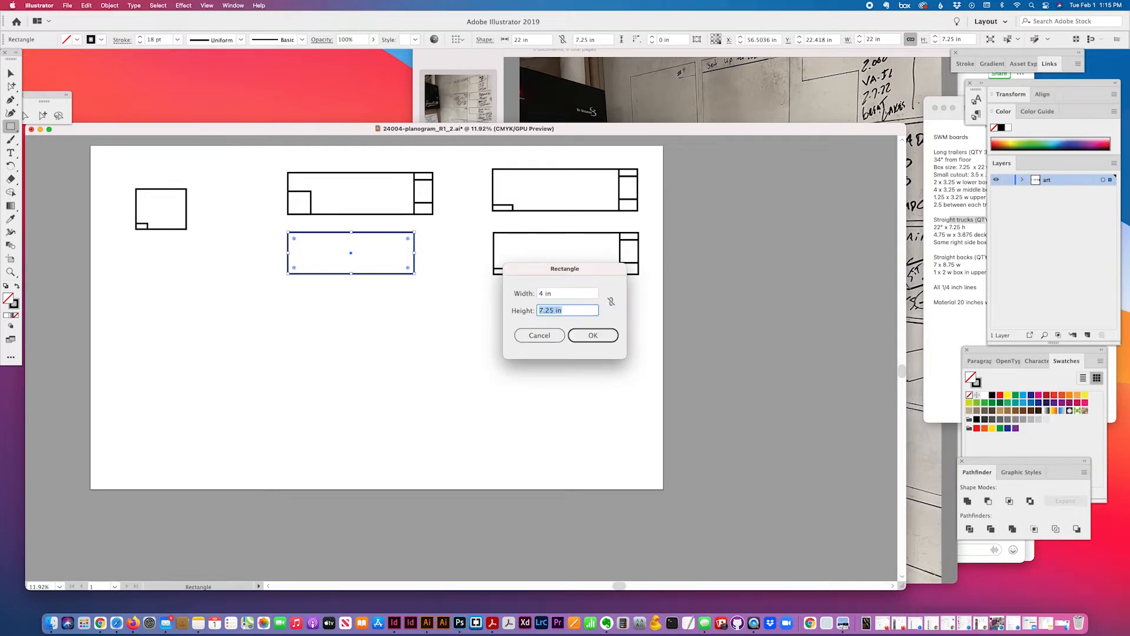
pyautogui.write('4')
pyautogui.click(593, 335)
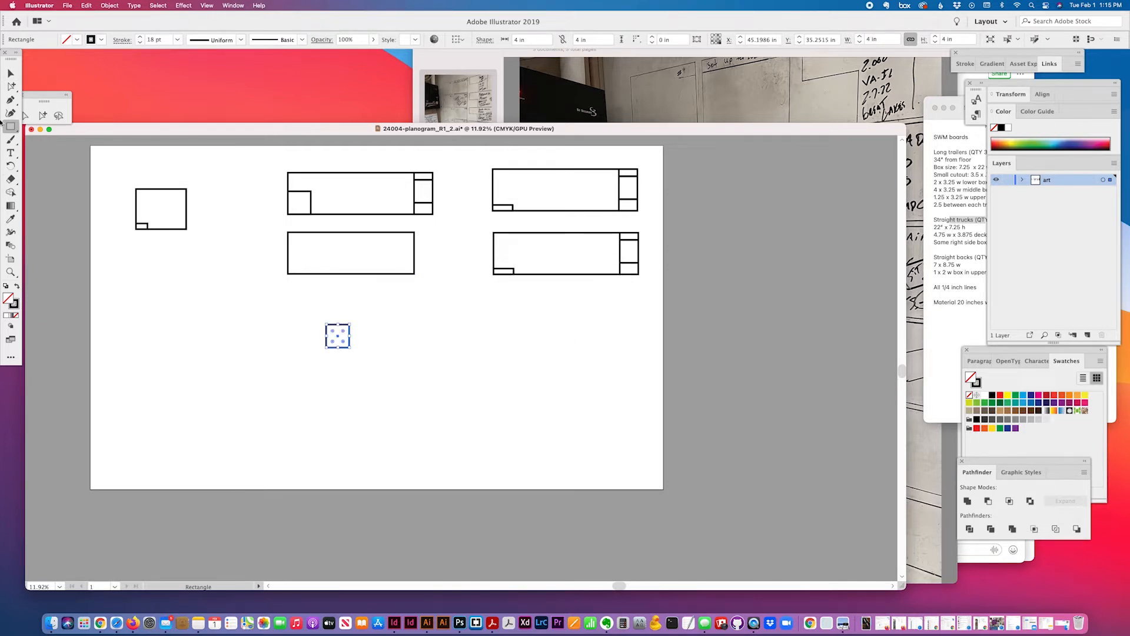
# Align the 4 × 4 in square to the truck rectangle's bottom-left corner
pyautogui.click(10, 73)
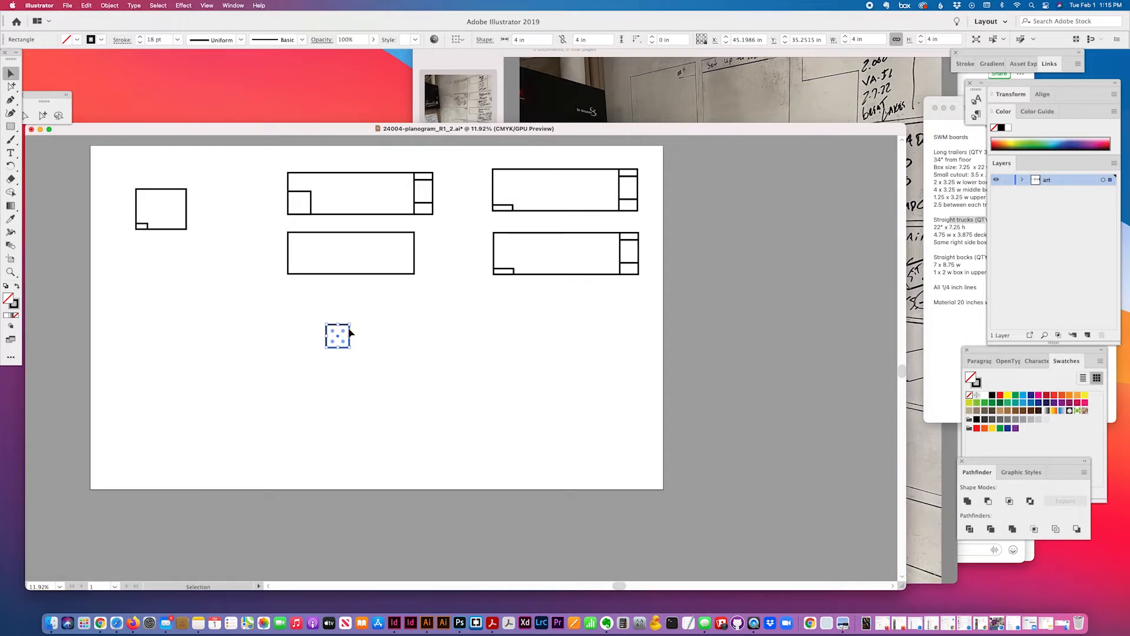
pyautogui.moveTo(346, 330); pyautogui.dragTo(346, 252)
pyautogui.keyDown('shift'); pyautogui.click(397, 273); pyautogui.keyUp('shift')
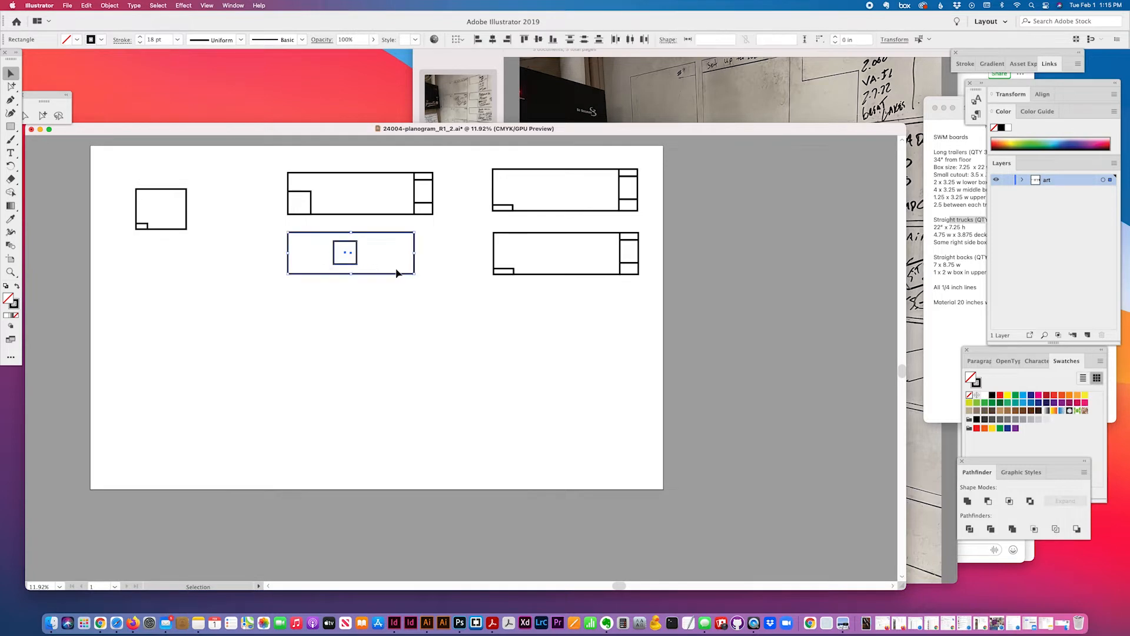
pyautogui.click(478, 40)
pyautogui.click(553, 40)
pyautogui.click(335, 295)
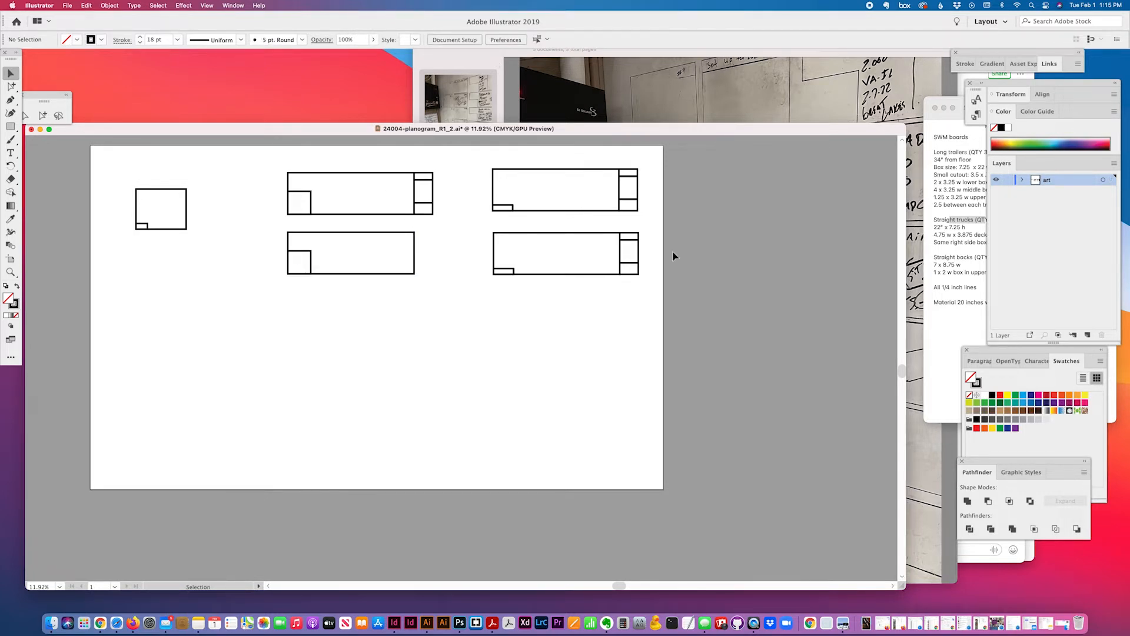
pyautogui.click(948, 242)
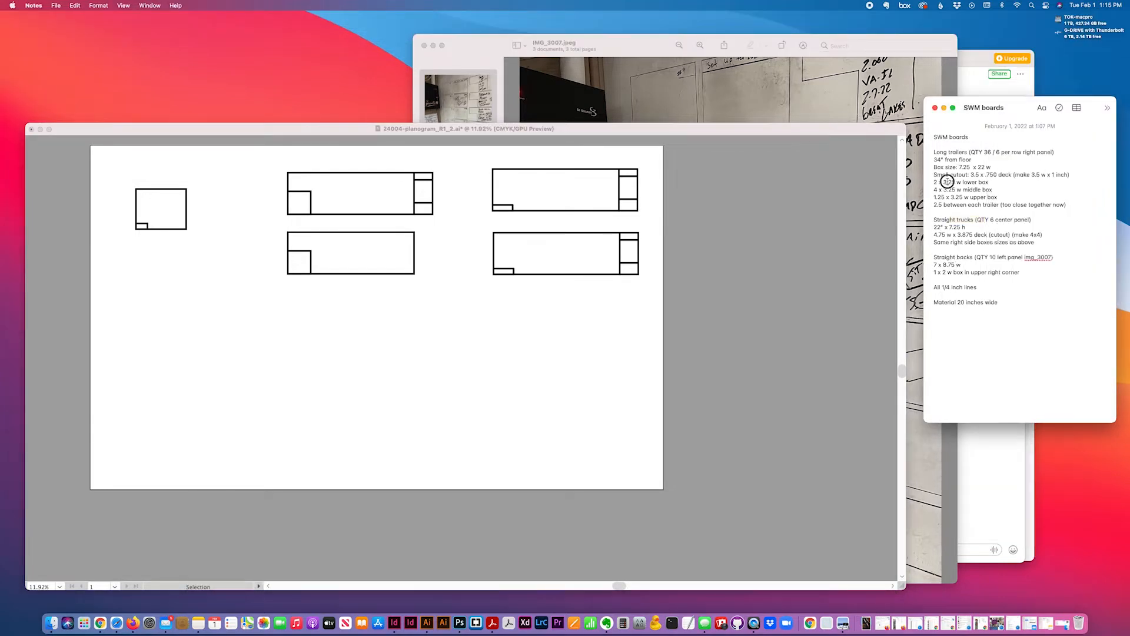
# Option-drag a copy of the lower-right trailer board's three-box column into the truck rectangle
pyautogui.moveTo(933, 180); pyautogui.dragTo(998, 198)
pyautogui.click(545, 336)
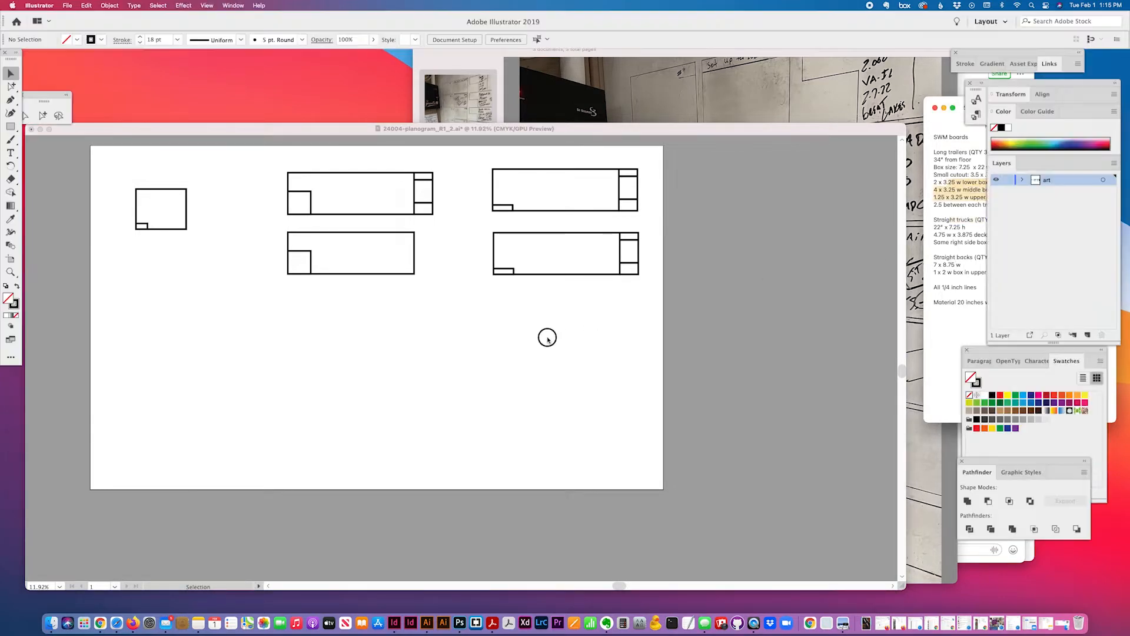
pyautogui.click(638, 177)
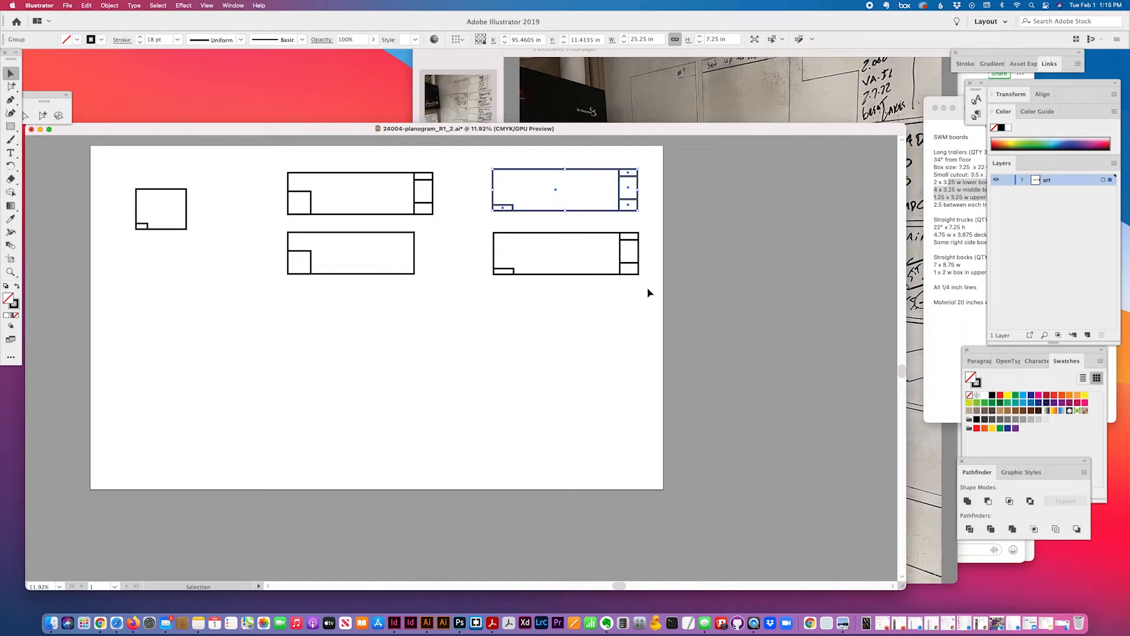
pyautogui.click(626, 233)
pyautogui.moveTo(639, 242); pyautogui.dragTo(389, 250)
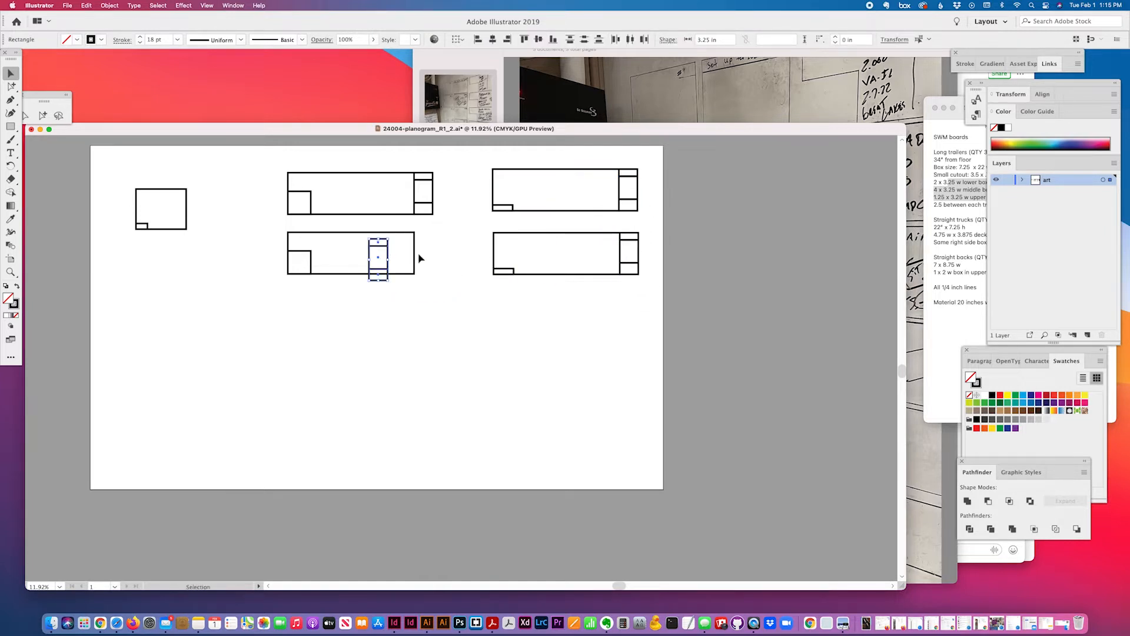
# Group the copied boxes and align them to the truck rectangle's top and right edges
pyautogui.press('super+g')
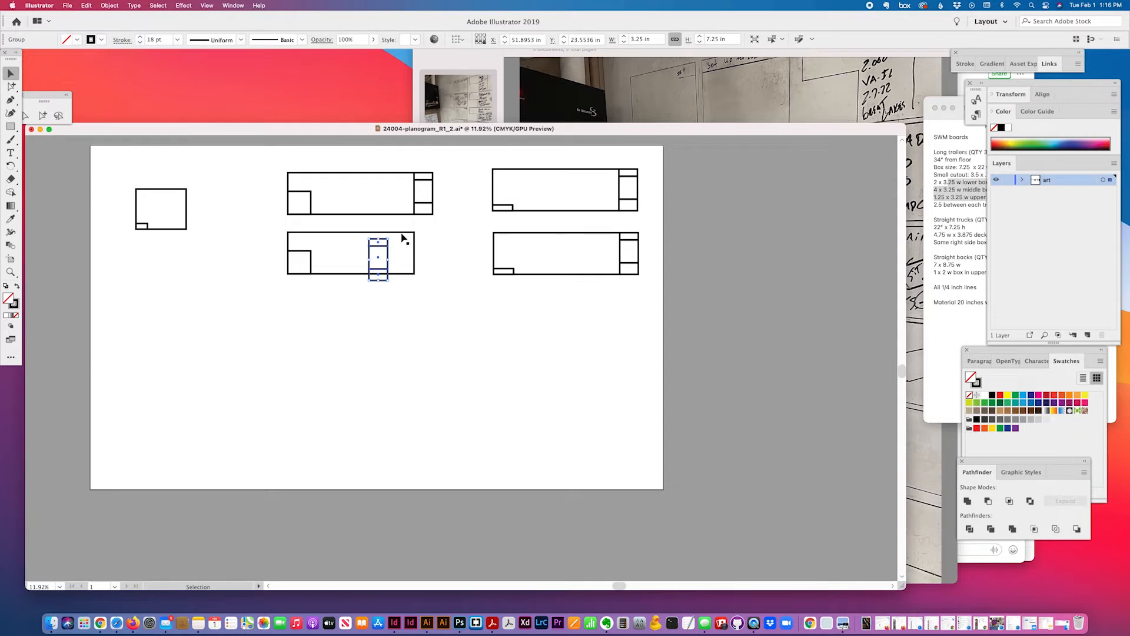
pyautogui.keyDown('shift'); pyautogui.click(402, 233); pyautogui.keyUp('shift')
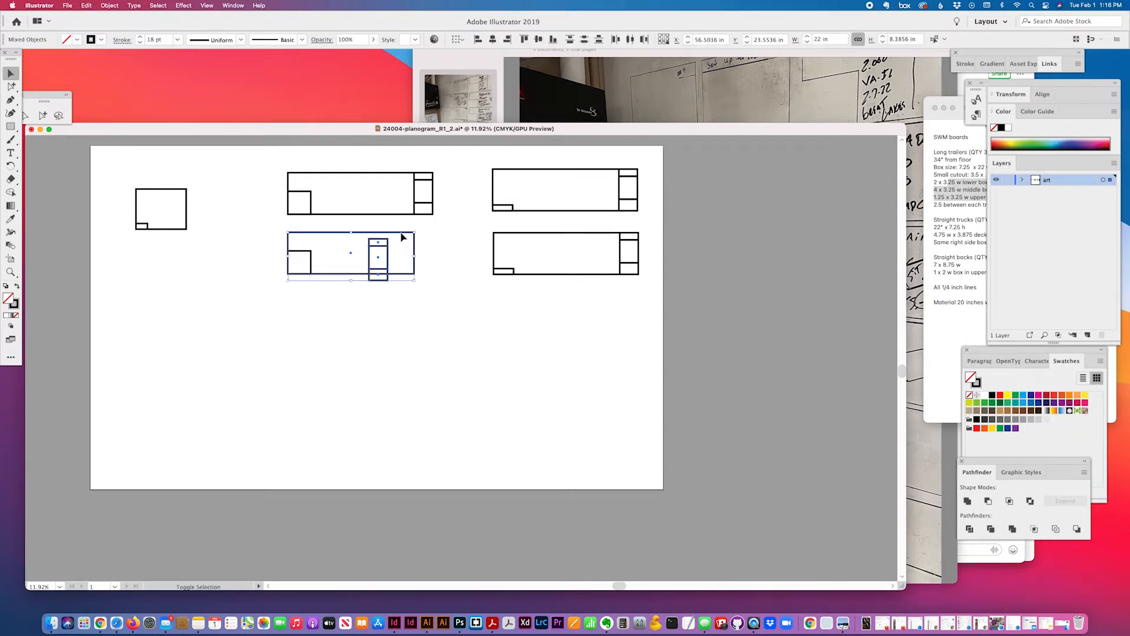
pyautogui.click(523, 39)
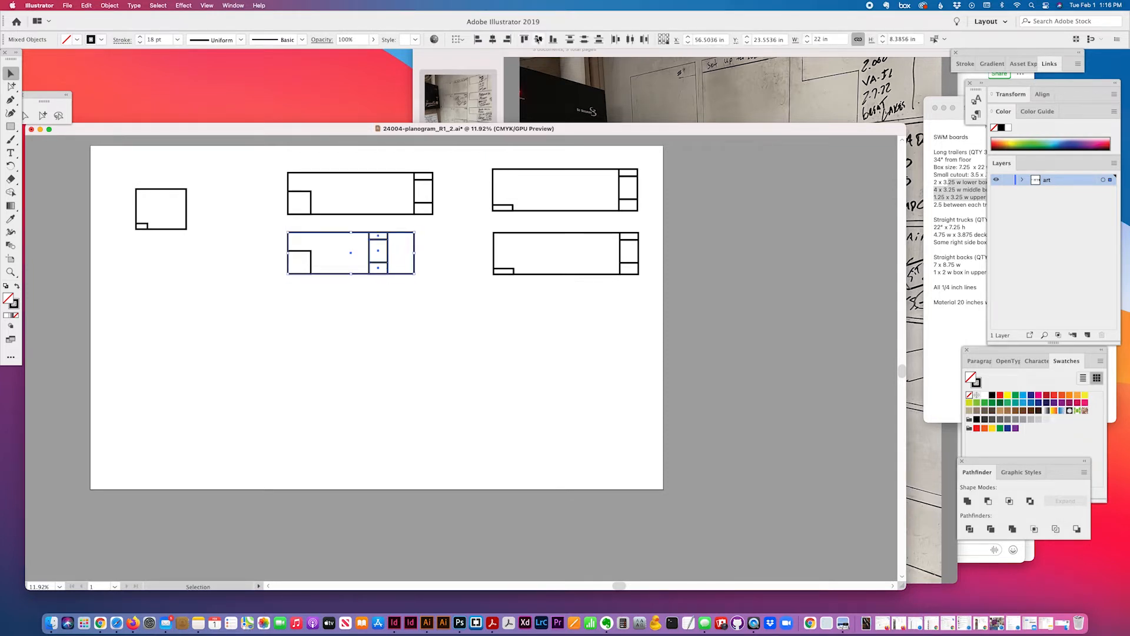
pyautogui.click(507, 39)
pyautogui.click(379, 312)
pyautogui.click(405, 245)
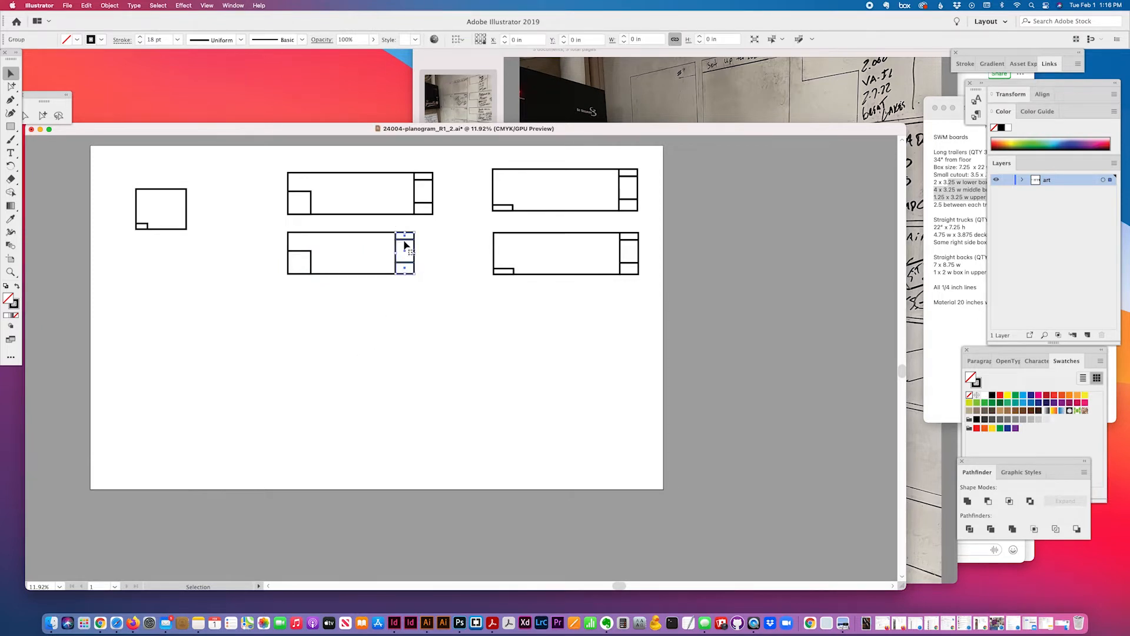
pyautogui.press('super+k')
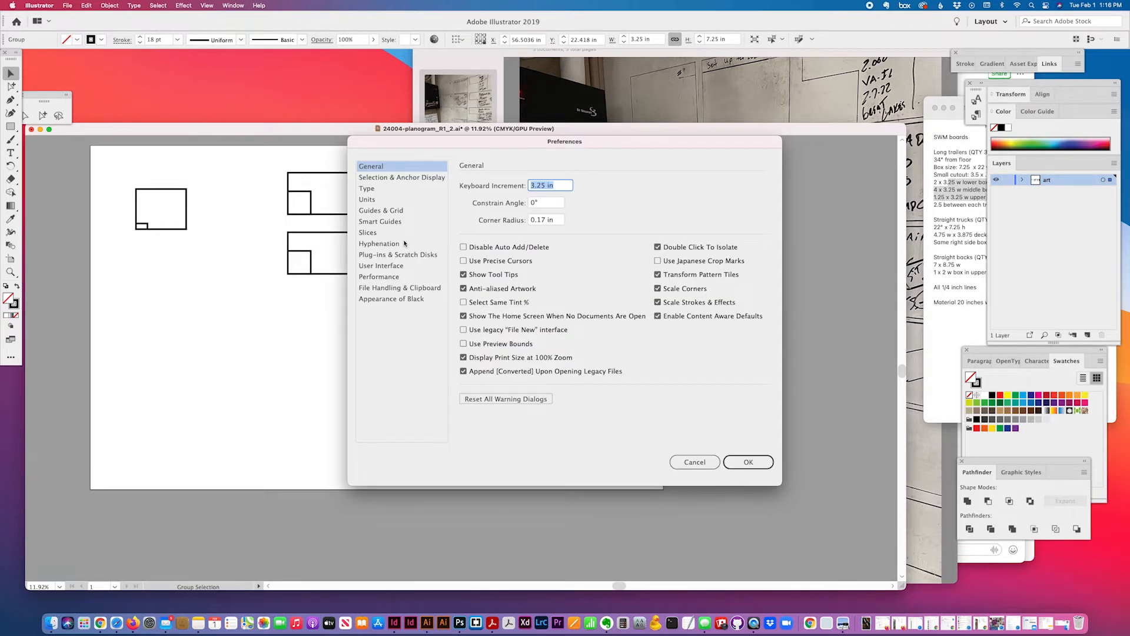
# Nudge the truck board's box column right by the 3.25 in keyboard increment
pyautogui.press('Return')
pyautogui.press('Right')
pyautogui.click(206, 277)
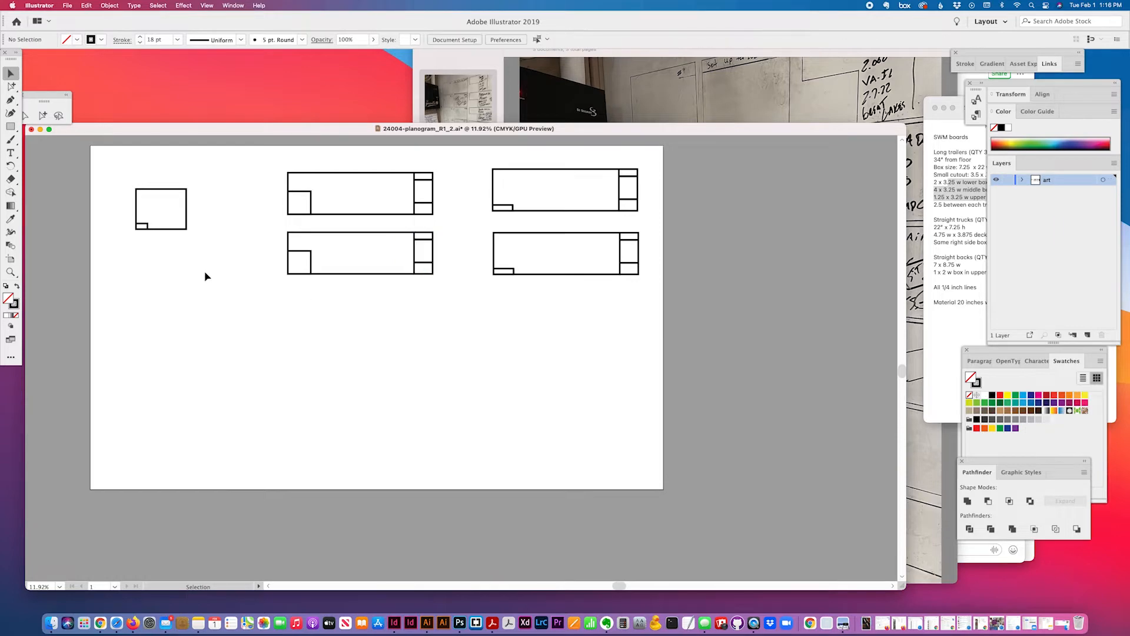
# Look up the Straight backs board size in the notes and whiteboard reference photo
pyautogui.click(949, 208)
pyautogui.moveTo(949, 257); pyautogui.dragTo(989, 258)
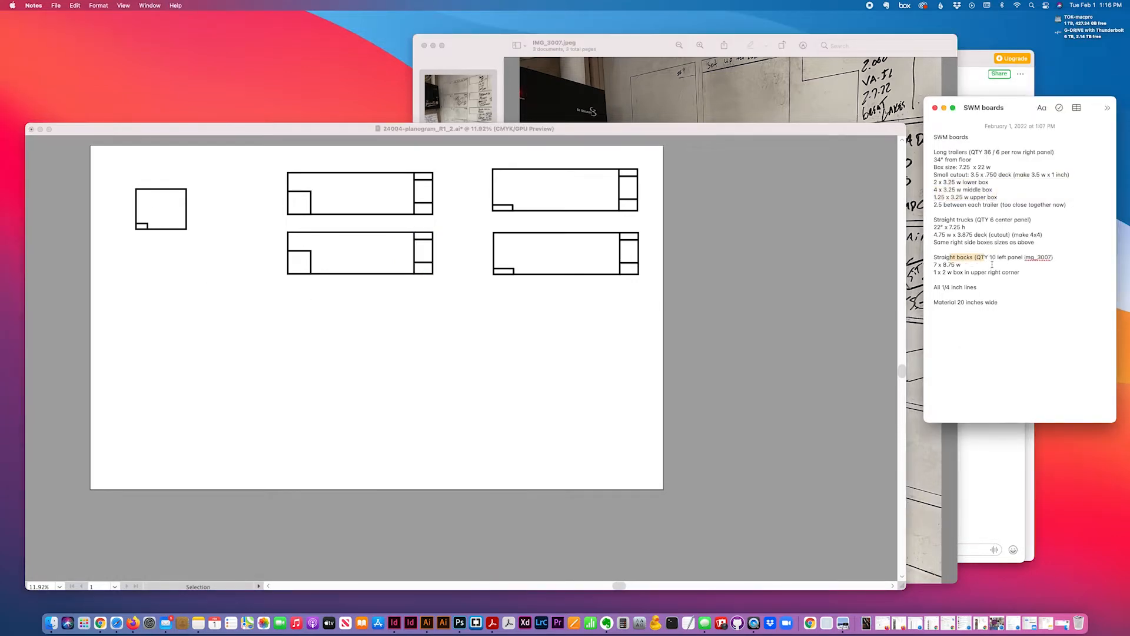
pyautogui.click(700, 89)
pyautogui.click(995, 349)
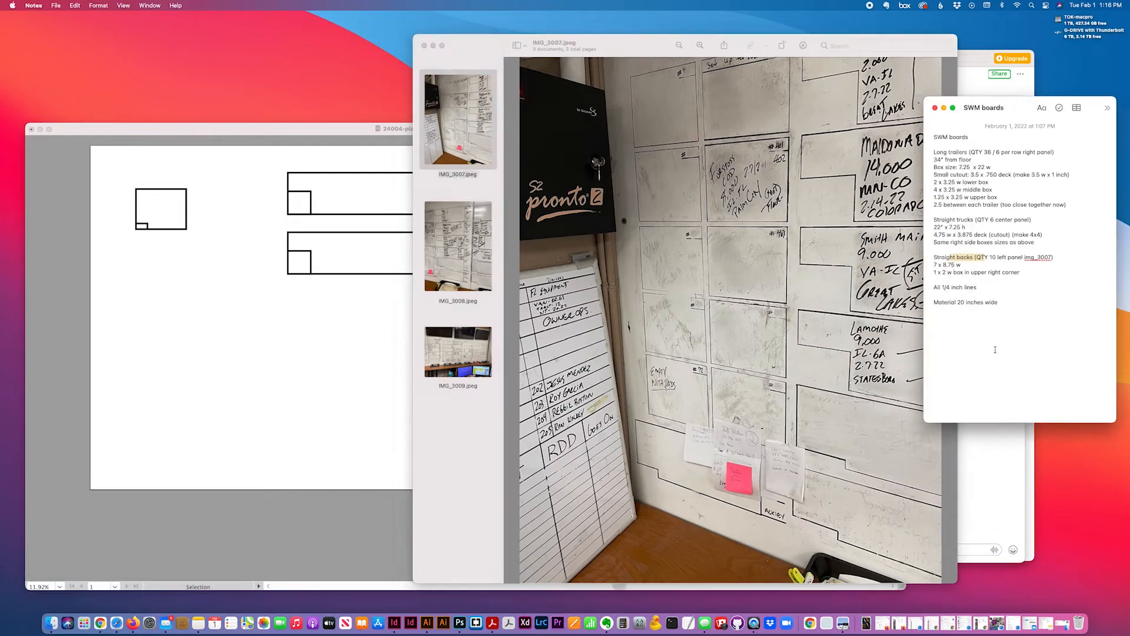
pyautogui.click(321, 143)
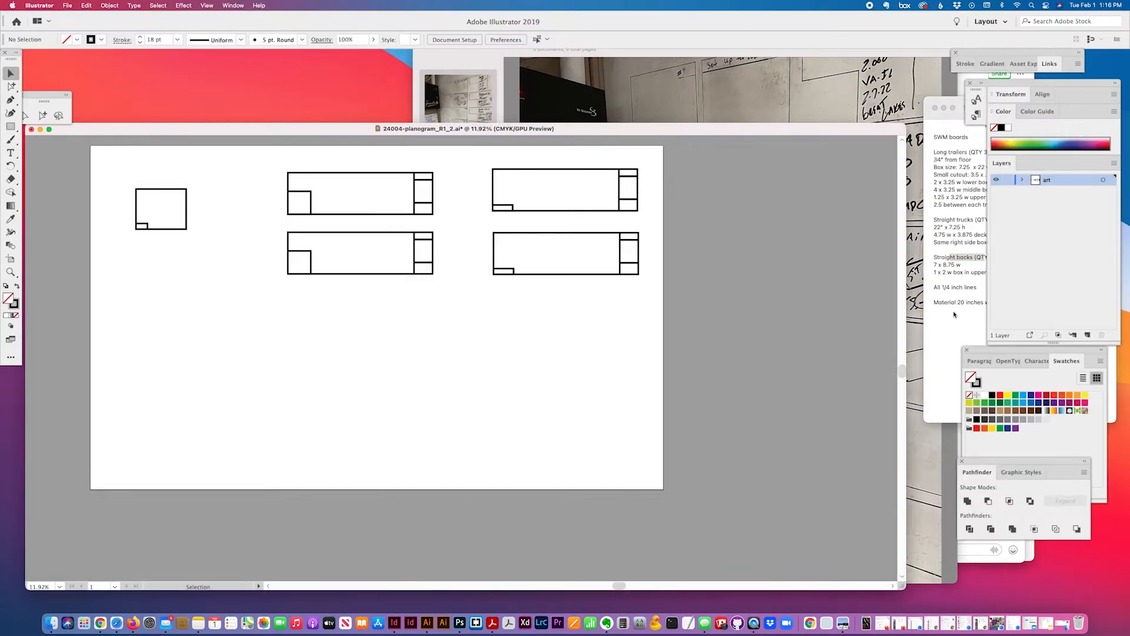
pyautogui.click(949, 261)
pyautogui.click(405, 367)
pyautogui.hscroll(1, 177, 257)
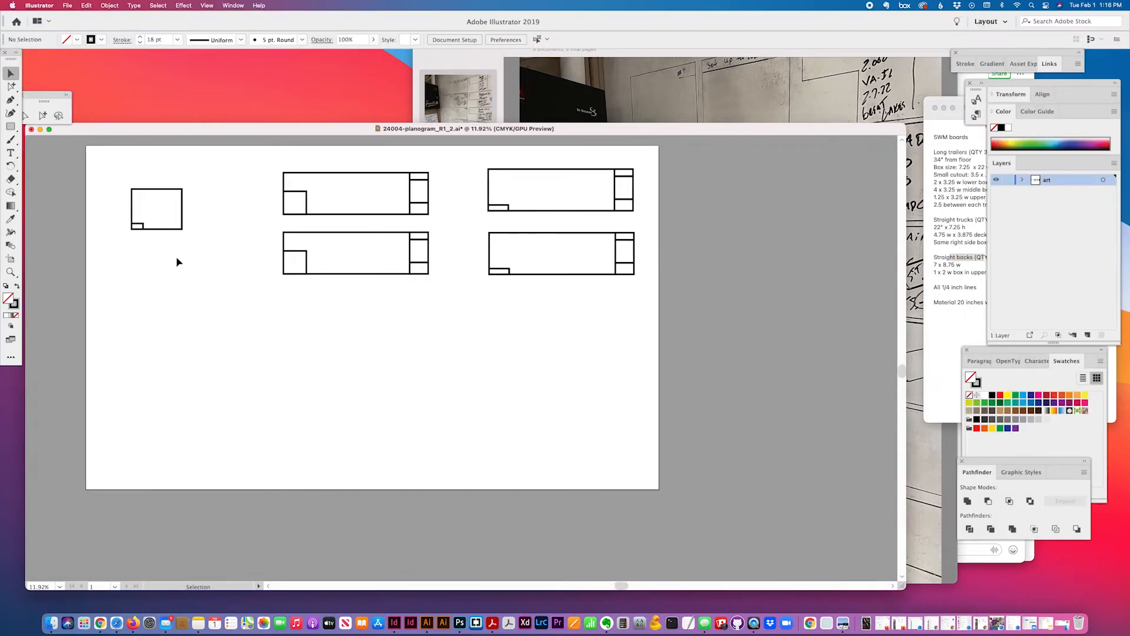
pyautogui.click(11, 126)
# Create an 8.75 × 7 in rectangle for the new straight-backs board
pyautogui.click(162, 297)
pyautogui.write('8.75')
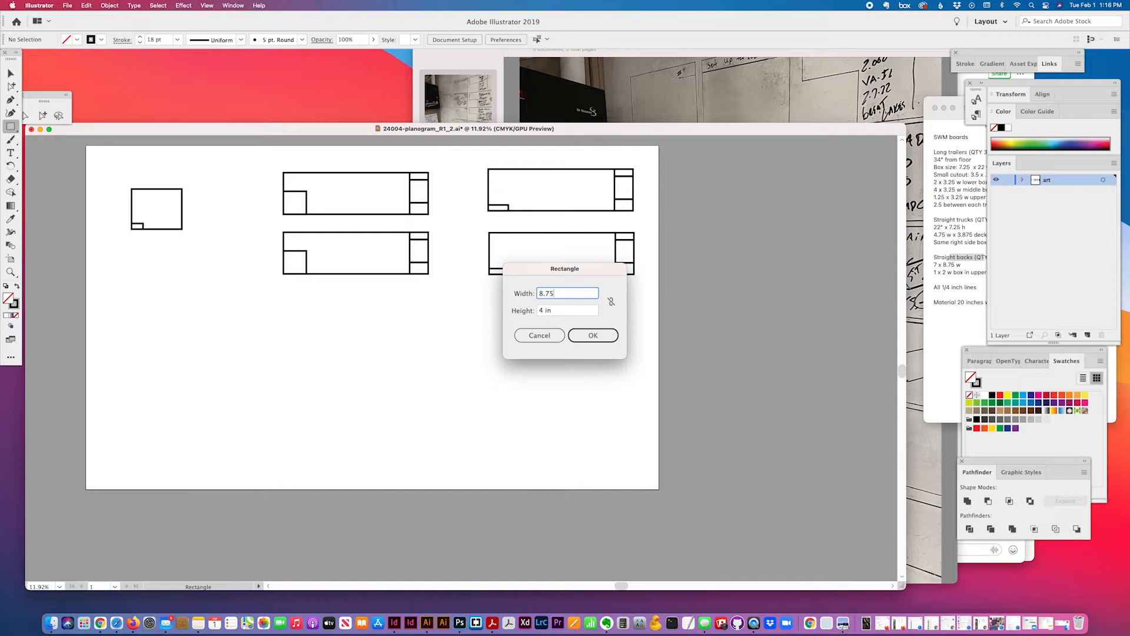
pyautogui.press('Tab')
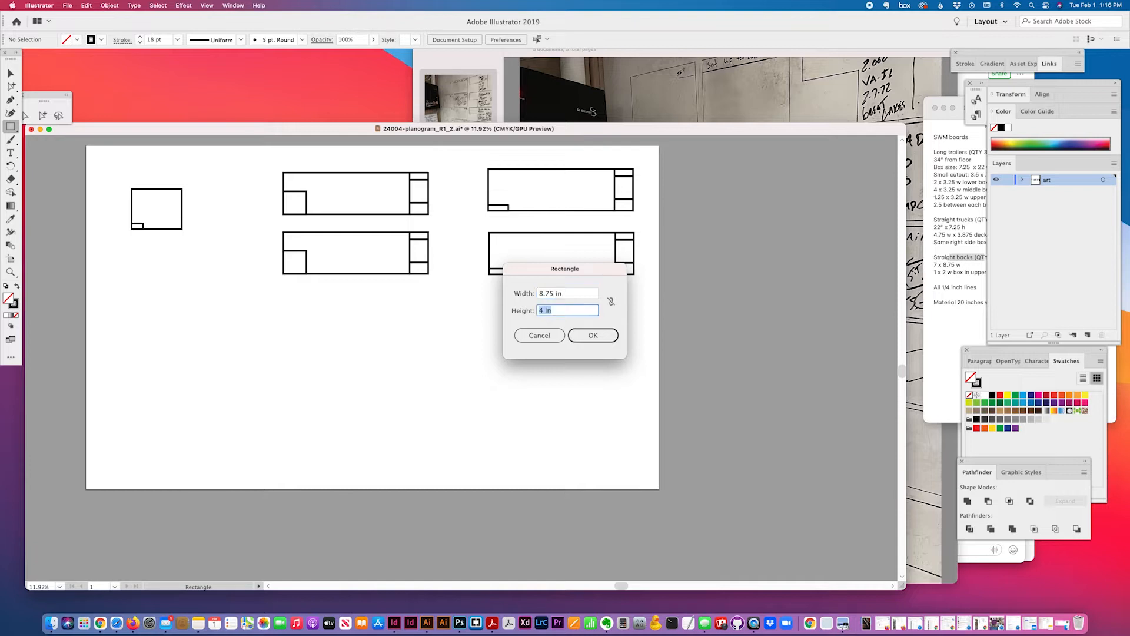
pyautogui.write('7')
pyautogui.click(584, 337)
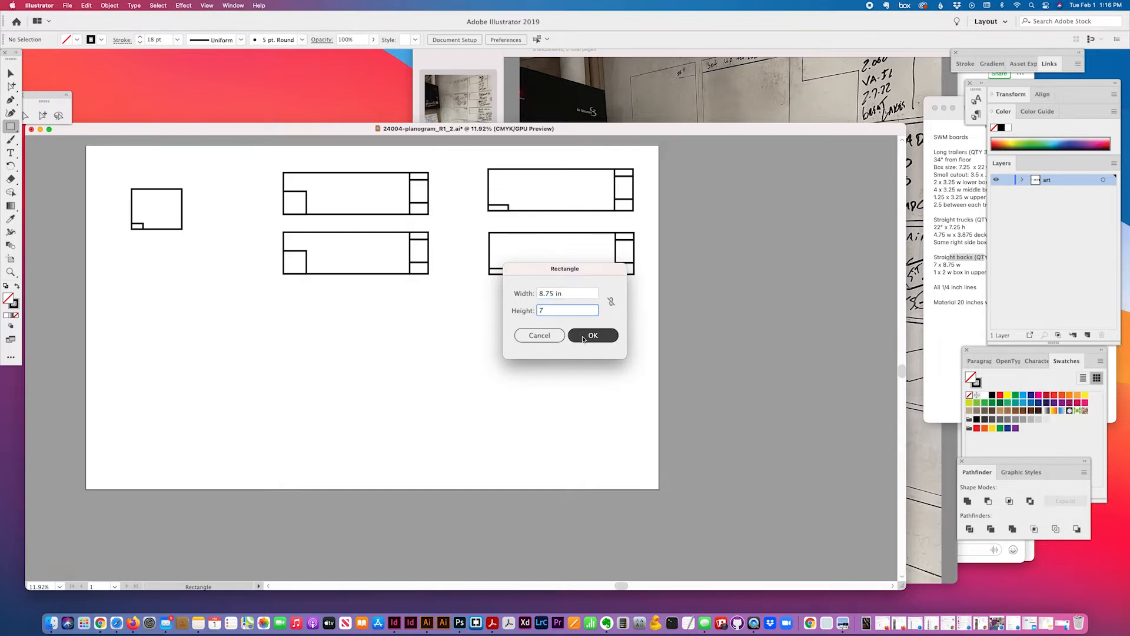
pyautogui.click(584, 336)
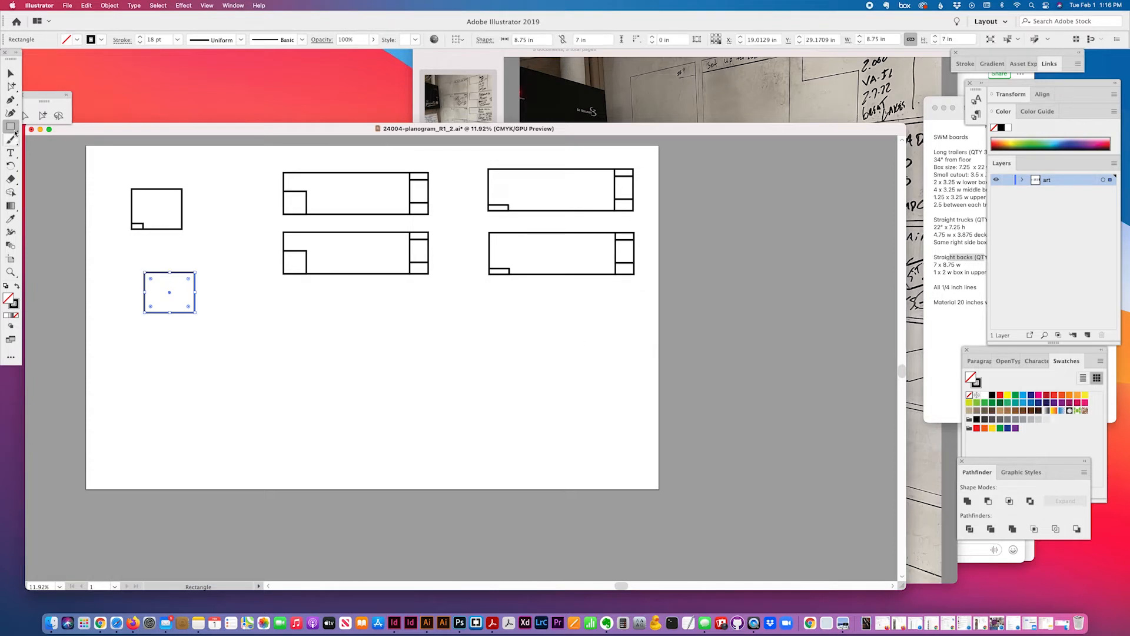
# Create a 2 × 1 in rectangle for the corner box
pyautogui.click(224, 348)
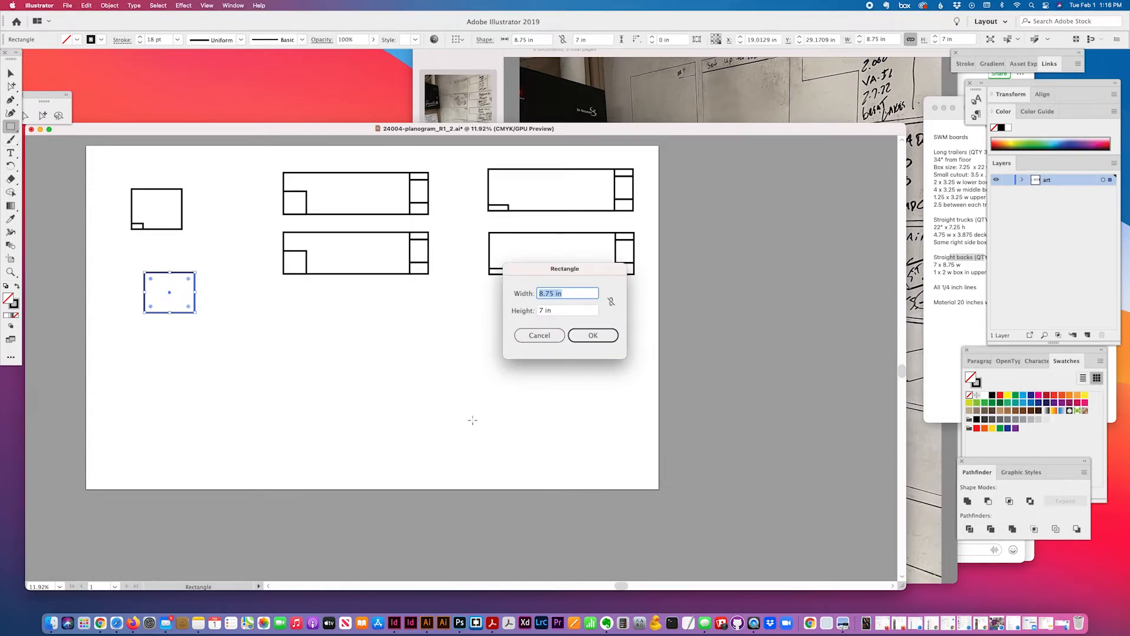
pyautogui.write('2')
pyautogui.press('Tab')
pyautogui.write('1')
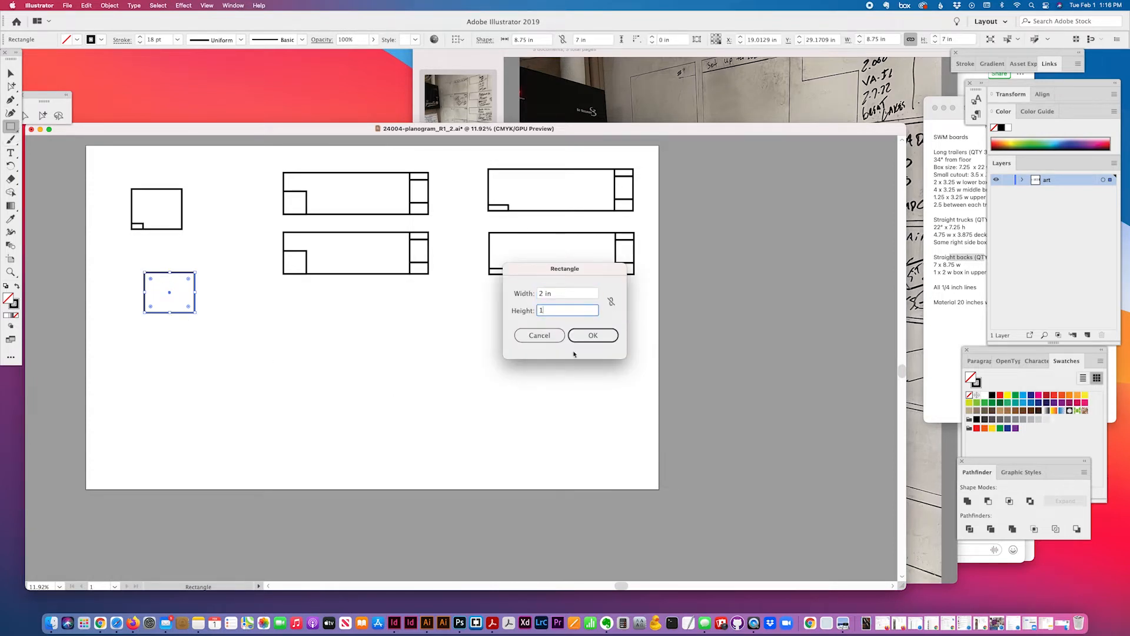
pyautogui.click(580, 339)
# Move the 2 × 1 in box into the new board and align it bottom-left
pyautogui.click(8, 86)
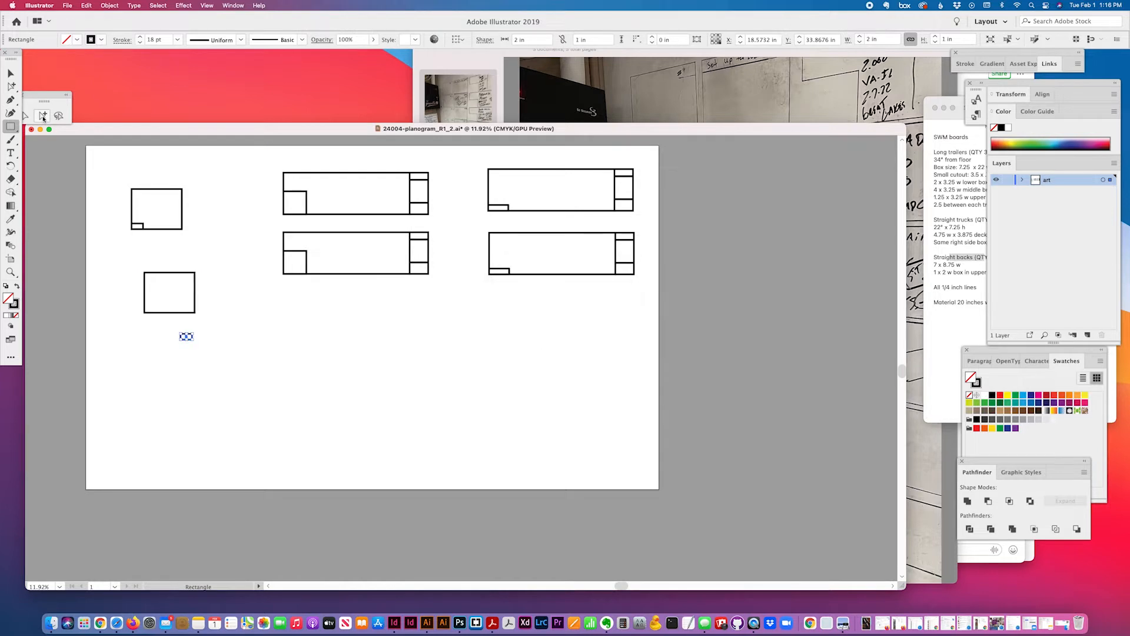
pyautogui.click(11, 73)
pyautogui.moveTo(184, 340); pyautogui.dragTo(177, 299)
pyautogui.keyDown('shift'); pyautogui.click(168, 312); pyautogui.keyUp('shift')
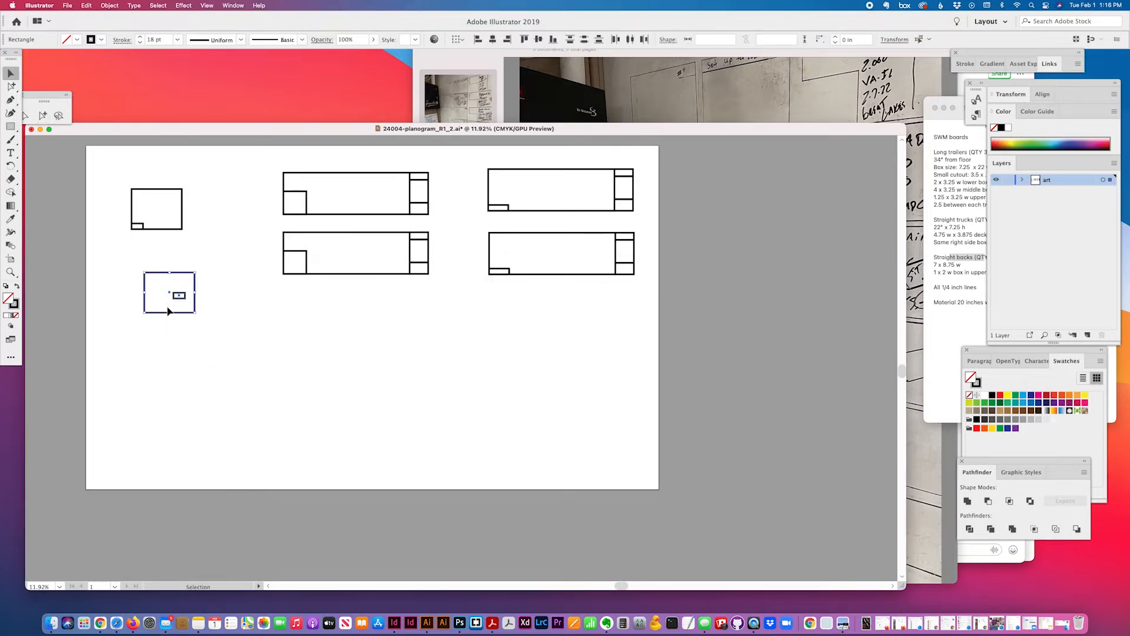
pyautogui.click(478, 40)
pyautogui.click(553, 39)
pyautogui.click(170, 259)
pyautogui.click(205, 309)
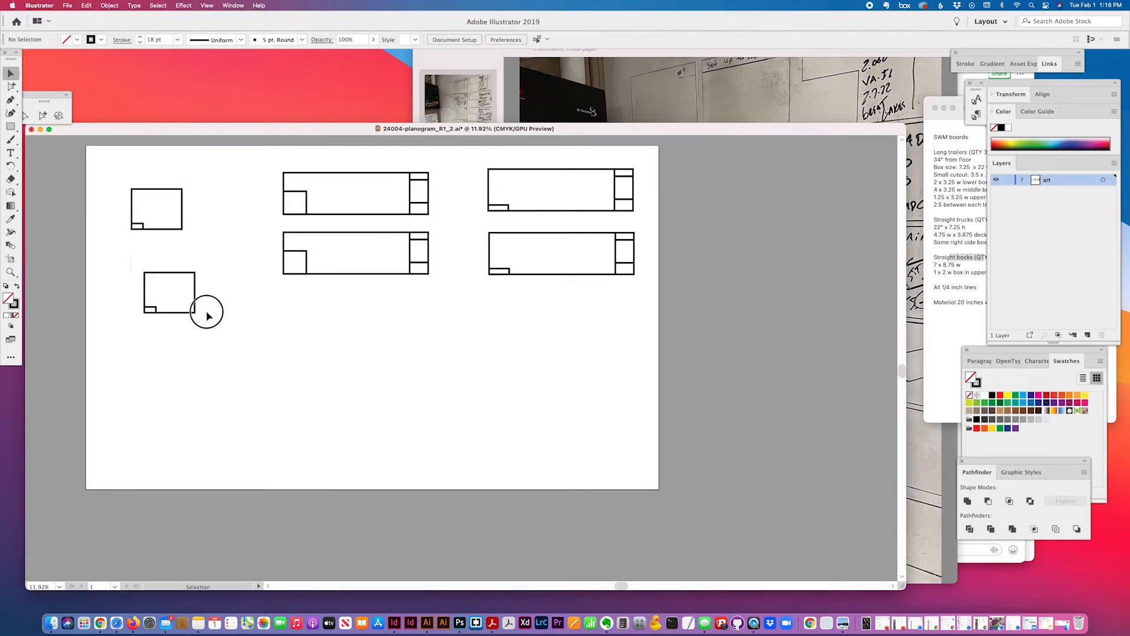
# Place the new book board beneath the first and cut the lower-middle board's corner box with Minus Front
pyautogui.moveTo(196, 289); pyautogui.dragTo(186, 262)
pyautogui.click(674, 304)
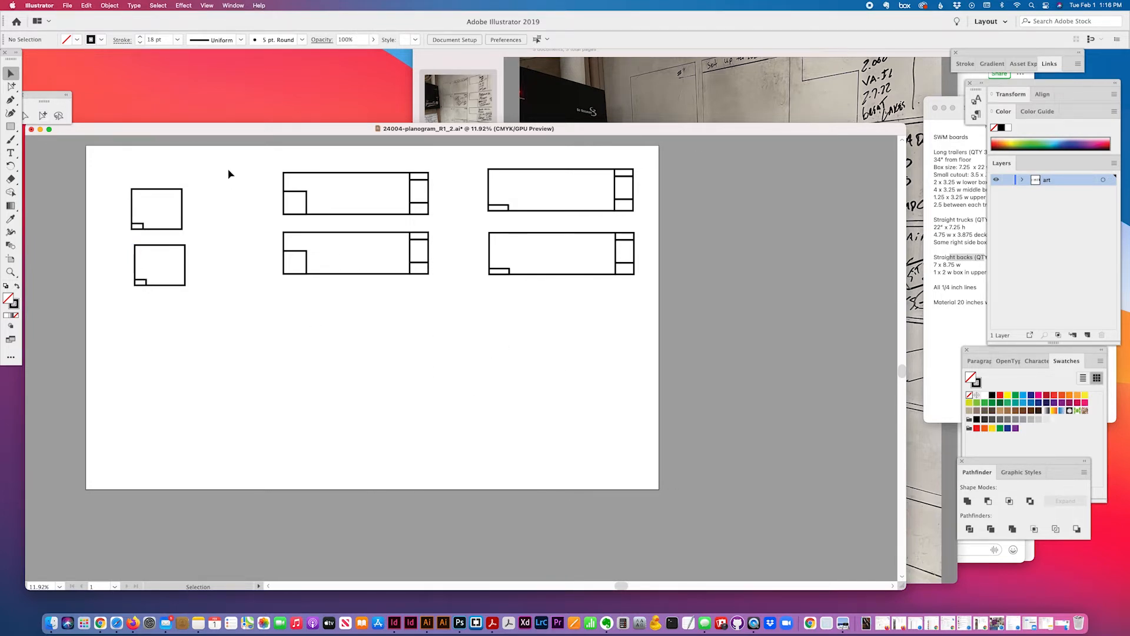
pyautogui.moveTo(272, 254); pyautogui.dragTo(343, 307)
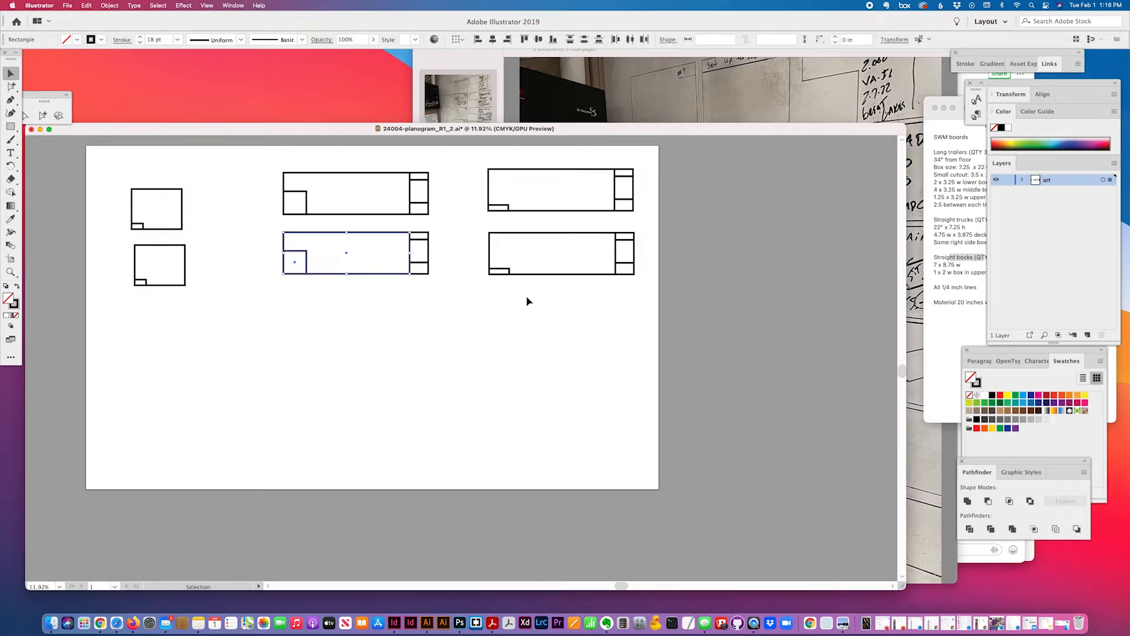
pyautogui.click(988, 501)
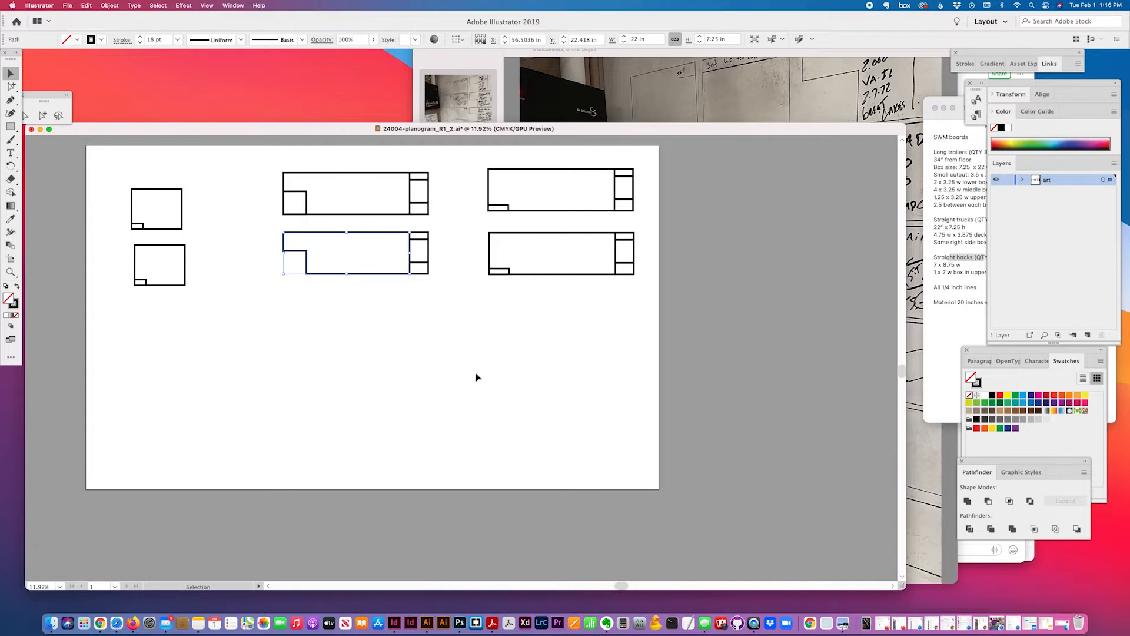
# Cut the corner boxes out of the lower-right and lower book boards with Minus Front
pyautogui.moveTo(467, 272); pyautogui.dragTo(535, 292)
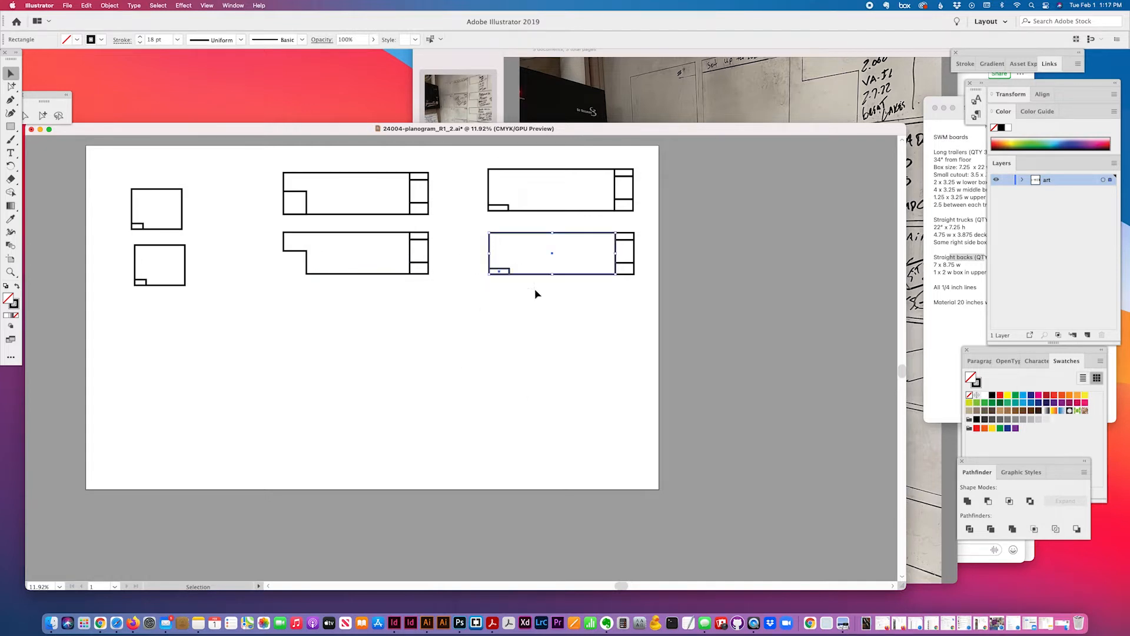
pyautogui.click(994, 503)
pyautogui.moveTo(112, 278); pyautogui.dragTo(144, 294)
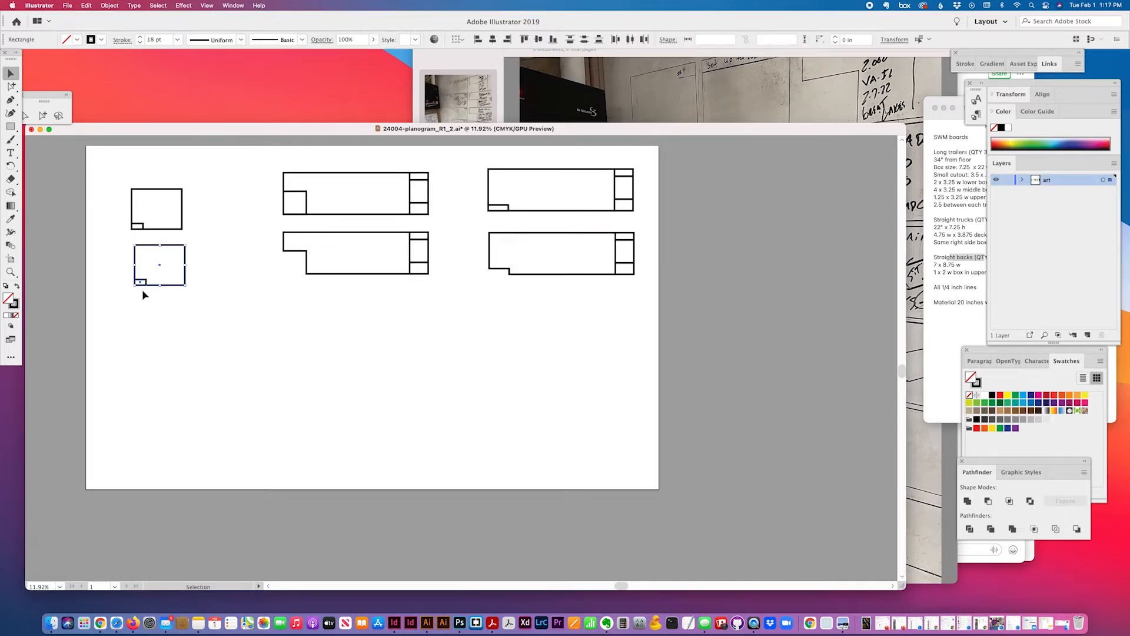
pyautogui.click(987, 502)
pyautogui.click(230, 386)
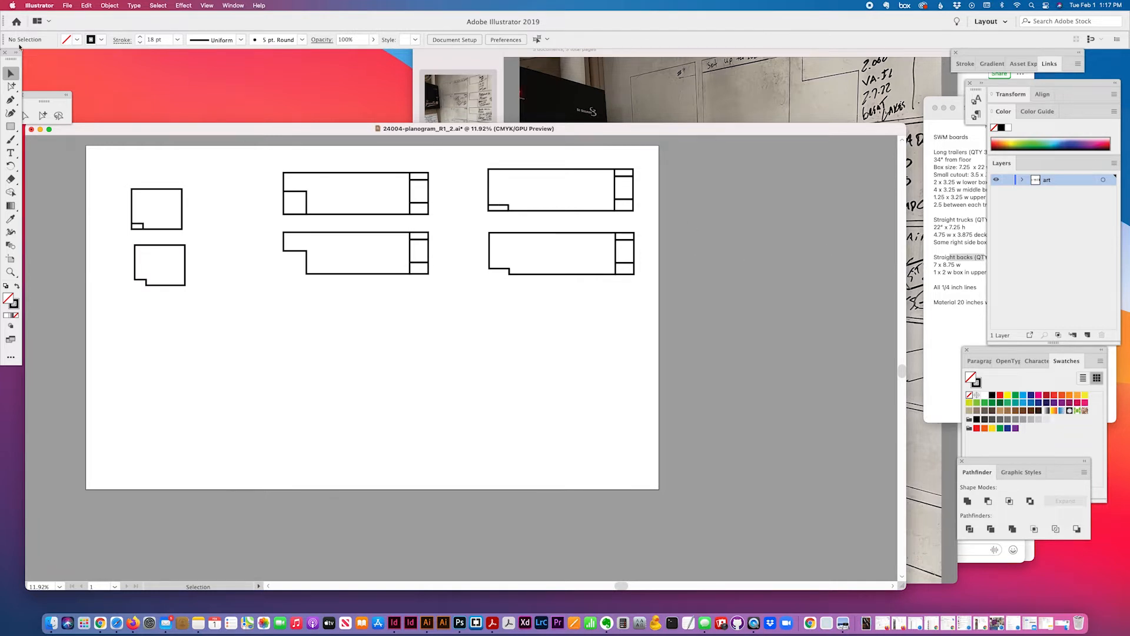
# Cut the corner box out of the top book board with Pathfinder Minus Front
pyautogui.moveTo(118, 167); pyautogui.dragTo(564, 205)
pyautogui.click(62, 192)
pyautogui.moveTo(106, 184); pyautogui.dragTo(177, 236)
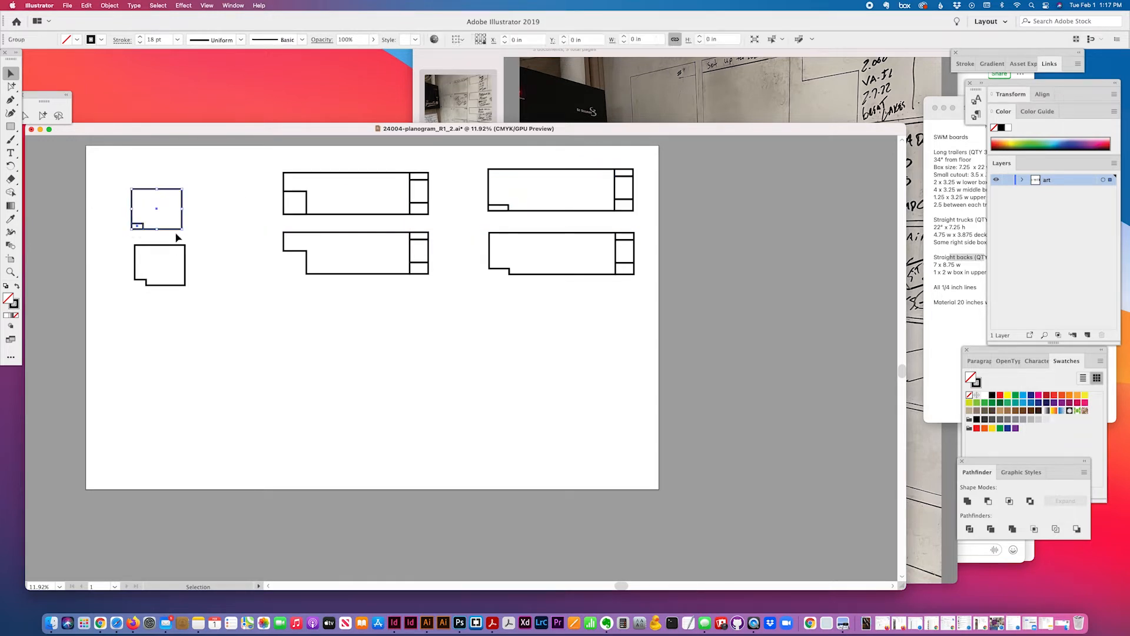
pyautogui.click(988, 501)
# Ungroup the top-middle trailer board and subtract its corner box after undoing a failed attempt
pyautogui.moveTo(273, 189); pyautogui.dragTo(353, 228)
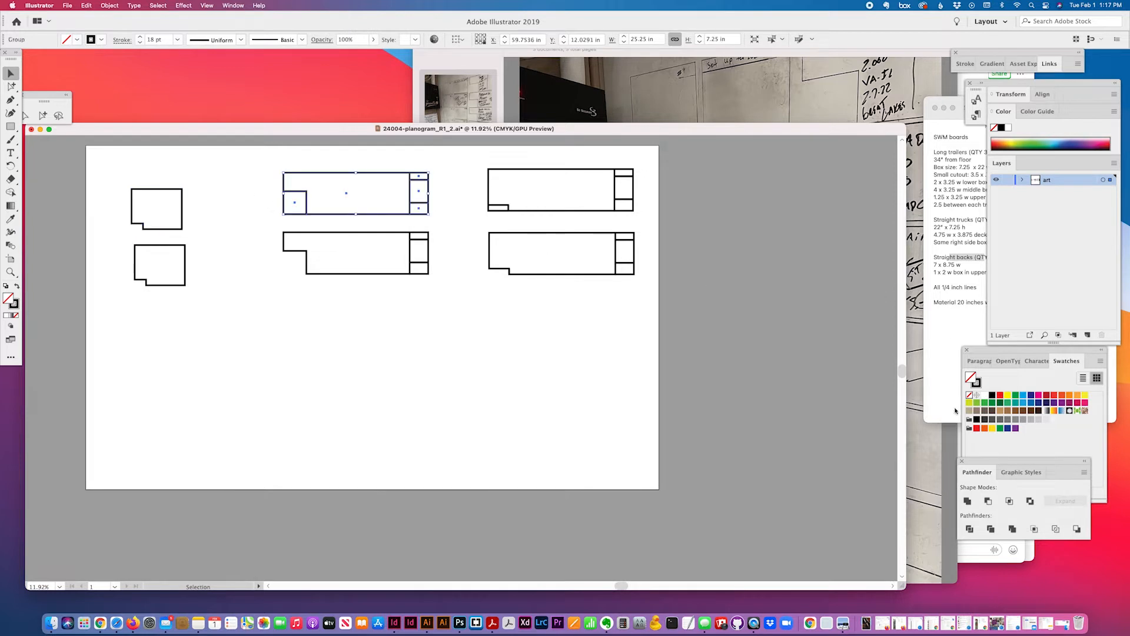
pyautogui.click(988, 501)
pyautogui.press('super+z')
pyautogui.press('super+shift+g')
pyautogui.moveTo(272, 188); pyautogui.dragTo(324, 208)
pyautogui.click(989, 501)
# Ungroup the top-right trailer board and subtract only its corner box
pyautogui.moveTo(469, 181); pyautogui.dragTo(538, 229)
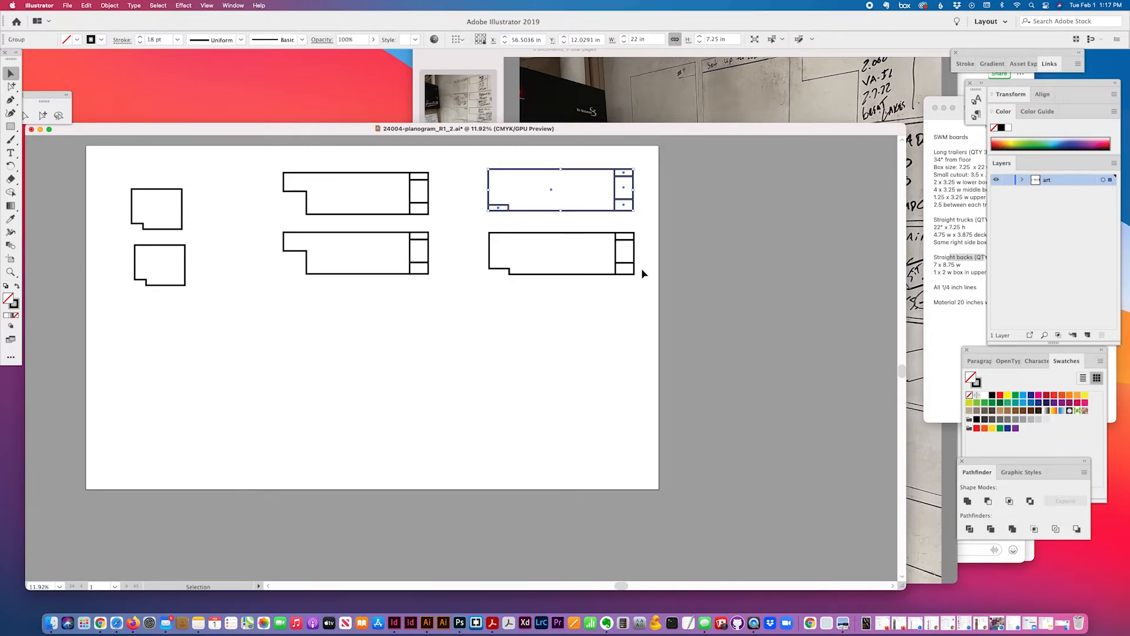
pyautogui.click(987, 503)
pyautogui.press('super+z')
pyautogui.press('super+shift+g')
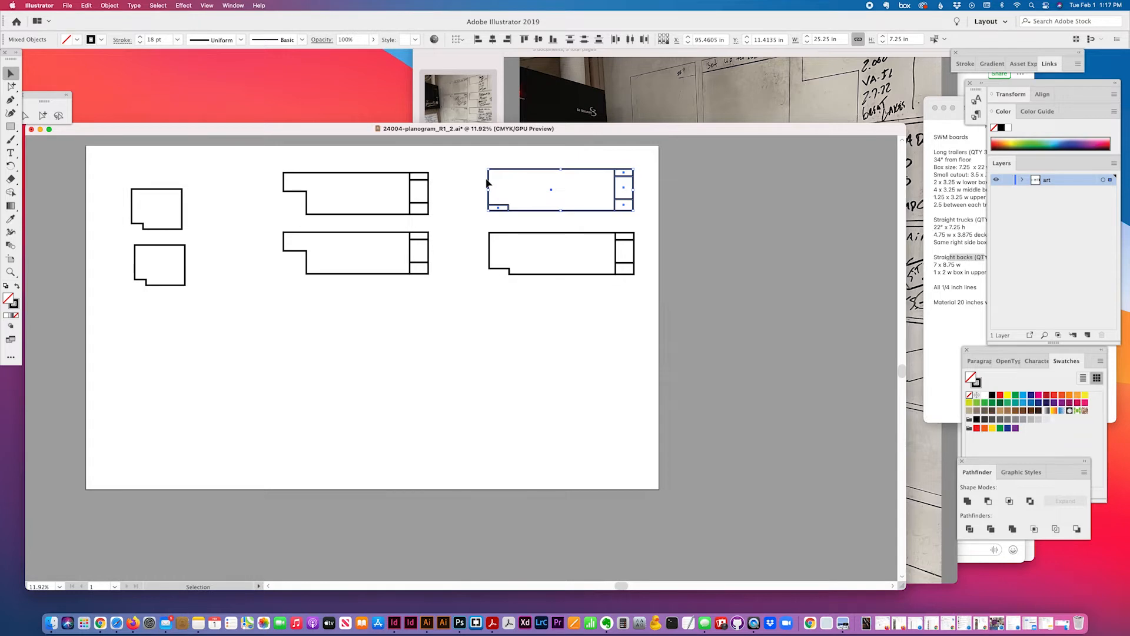
pyautogui.click(521, 211)
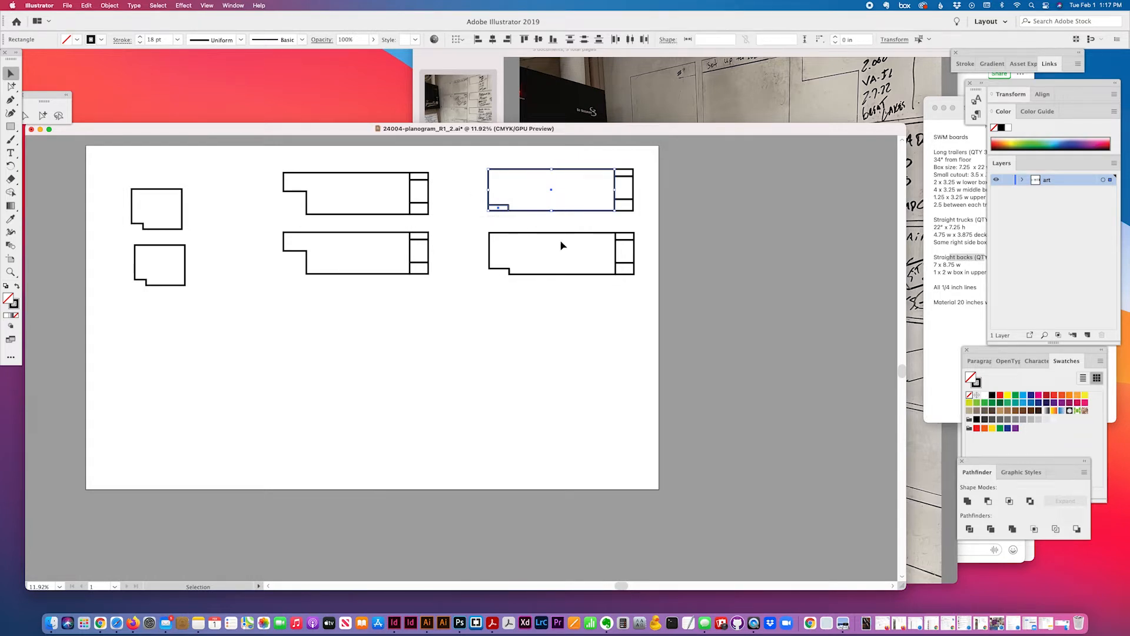
pyautogui.click(503, 368)
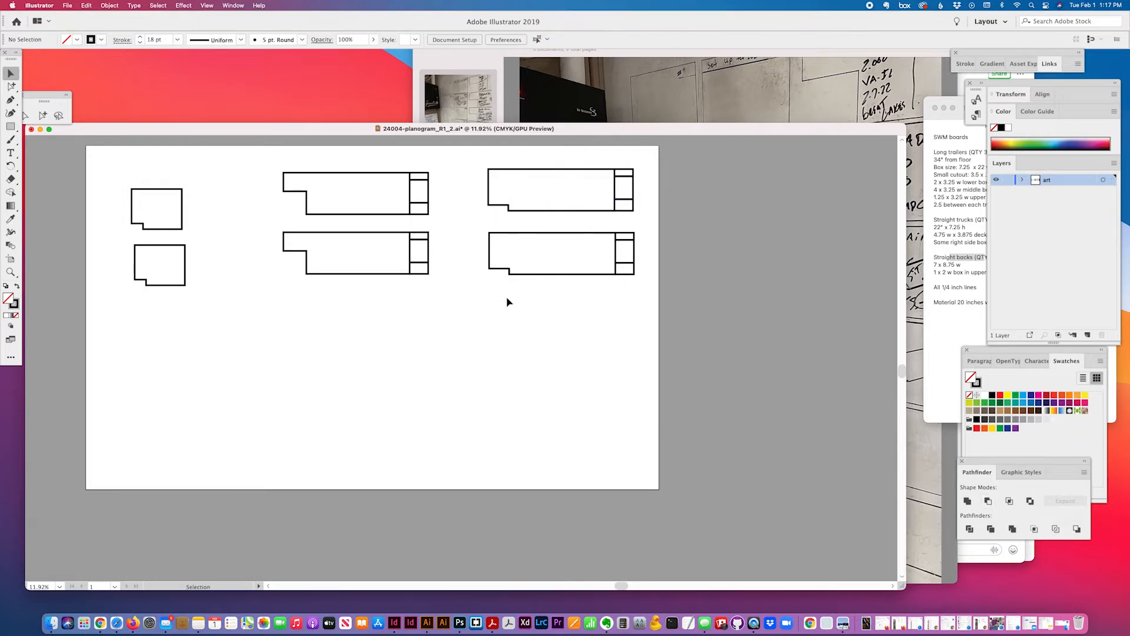
# Select each top- and bottom-row board in turn to verify the notched outlines
pyautogui.moveTo(147, 177); pyautogui.dragTo(206, 218)
pyautogui.moveTo(272, 157); pyautogui.dragTo(440, 214)
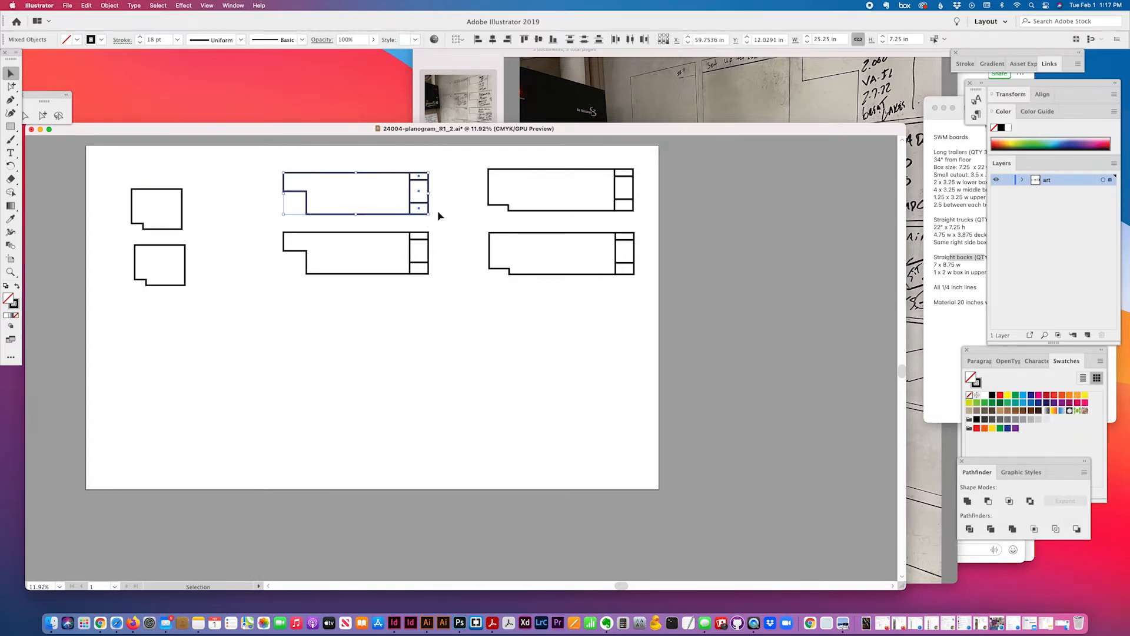
pyautogui.moveTo(463, 160); pyautogui.dragTo(652, 215)
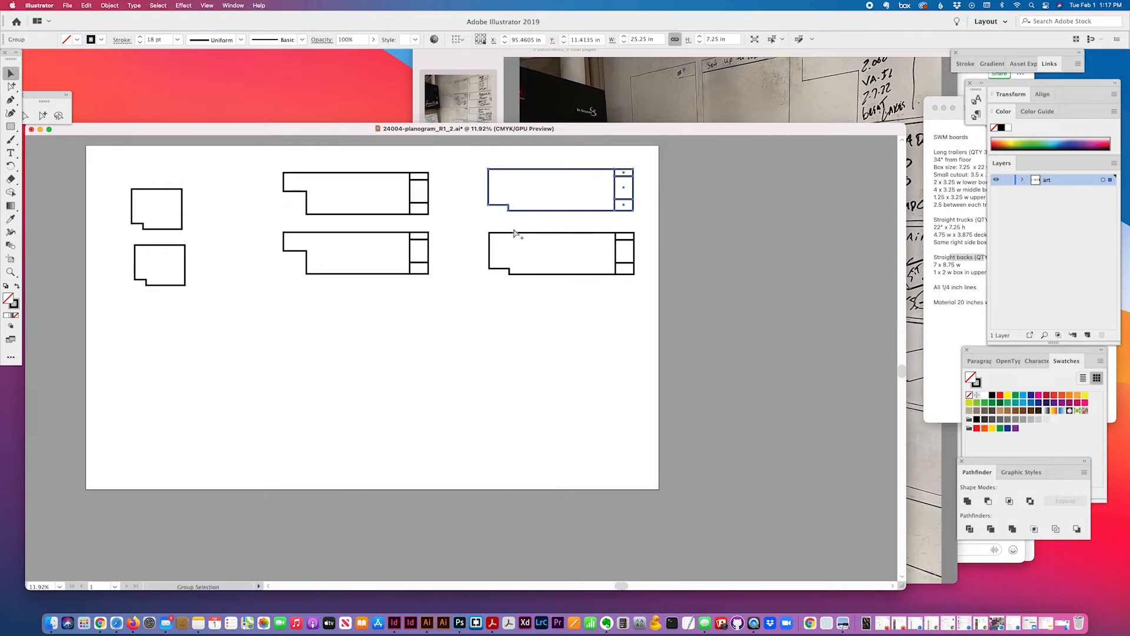
pyautogui.moveTo(476, 224); pyautogui.dragTo(642, 288)
pyautogui.moveTo(336, 260); pyautogui.dragTo(447, 306)
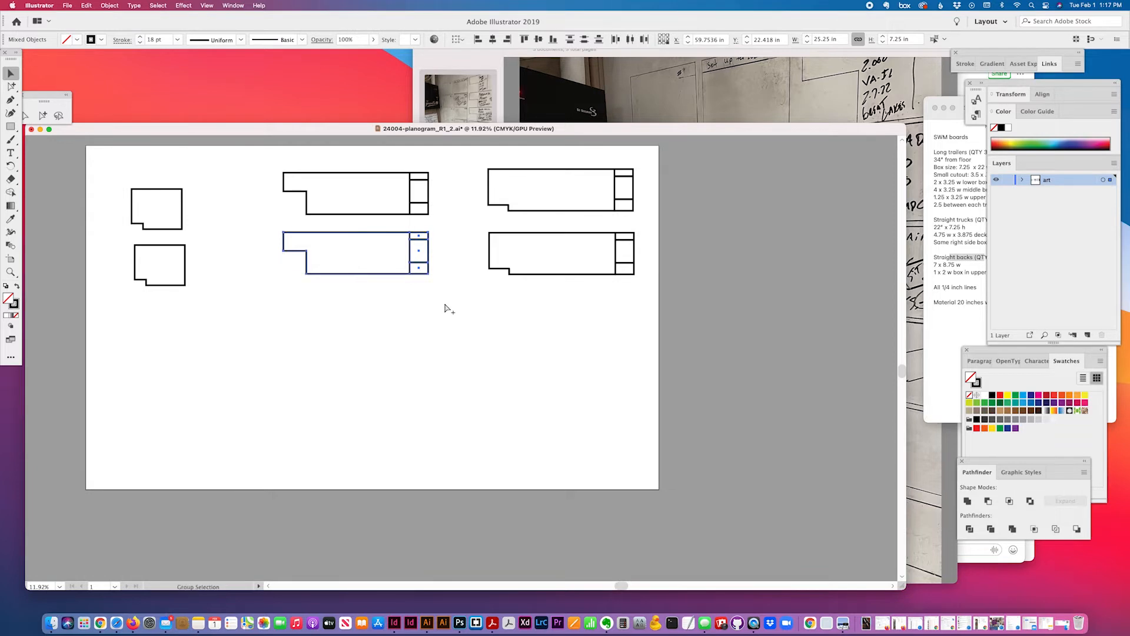
pyautogui.click(478, 323)
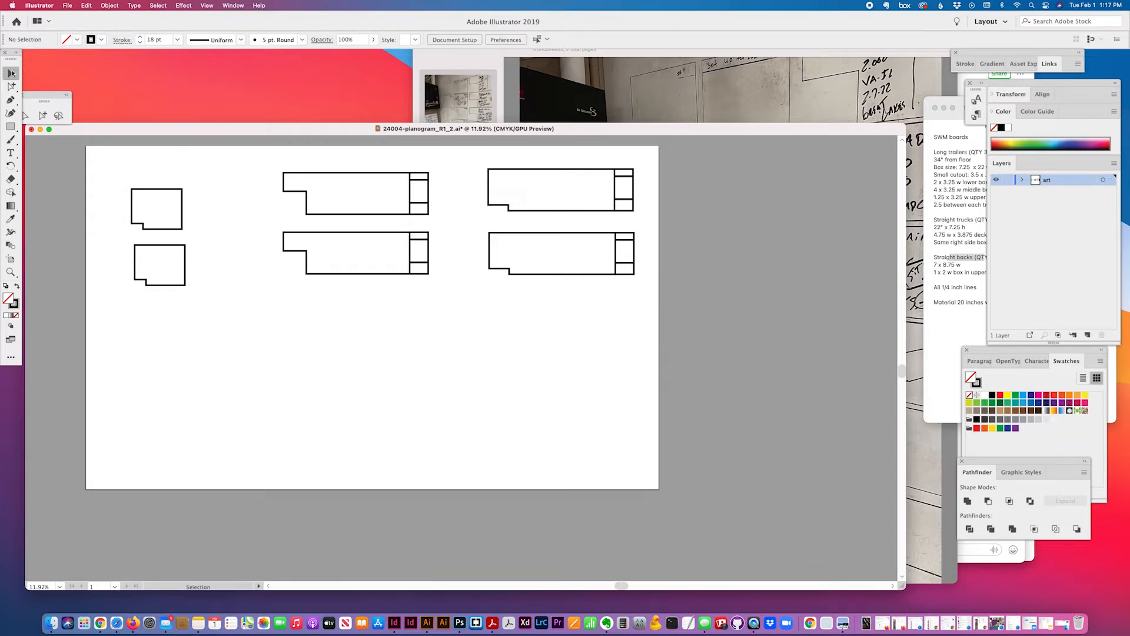
# Move both book boards up and left, then bring the SWM boards note forward
pyautogui.moveTo(126, 183); pyautogui.dragTo(165, 236)
pyautogui.click(272, 321)
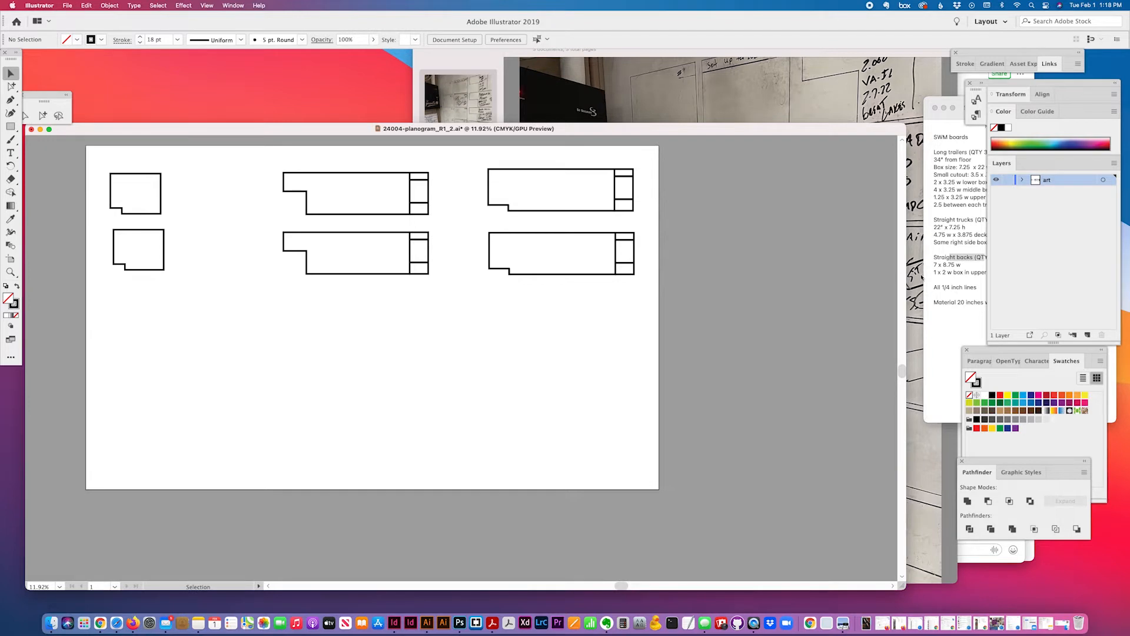
pyautogui.click(964, 208)
# Move the book boards and middle trailer boards to the left side of the artboard
pyautogui.moveTo(970, 152); pyautogui.dragTo(1013, 159)
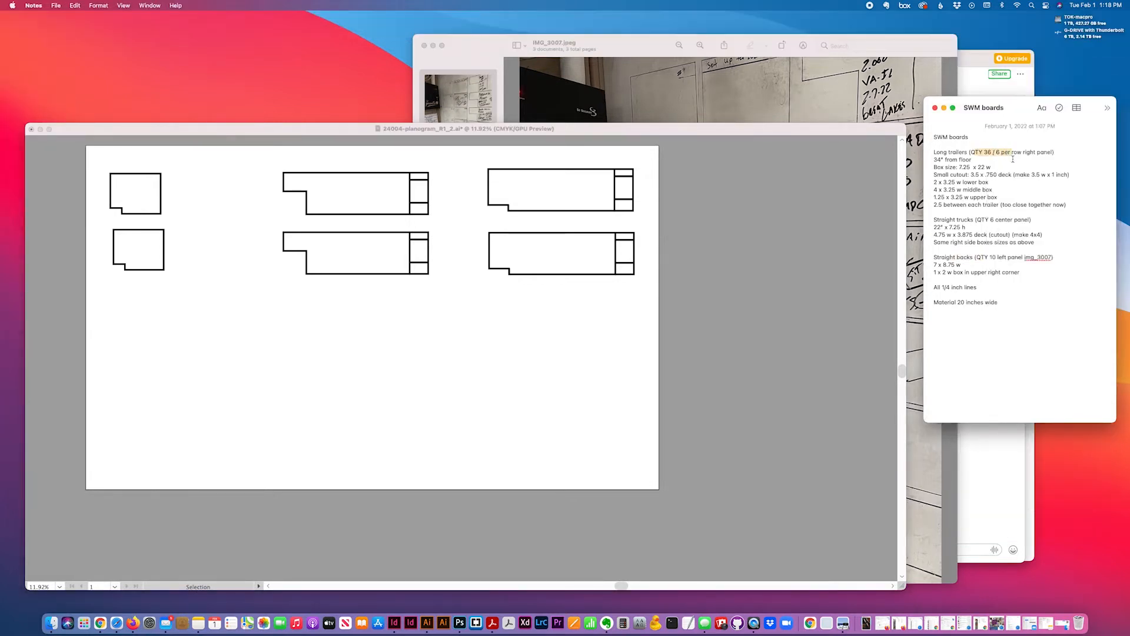
pyautogui.click(537, 312)
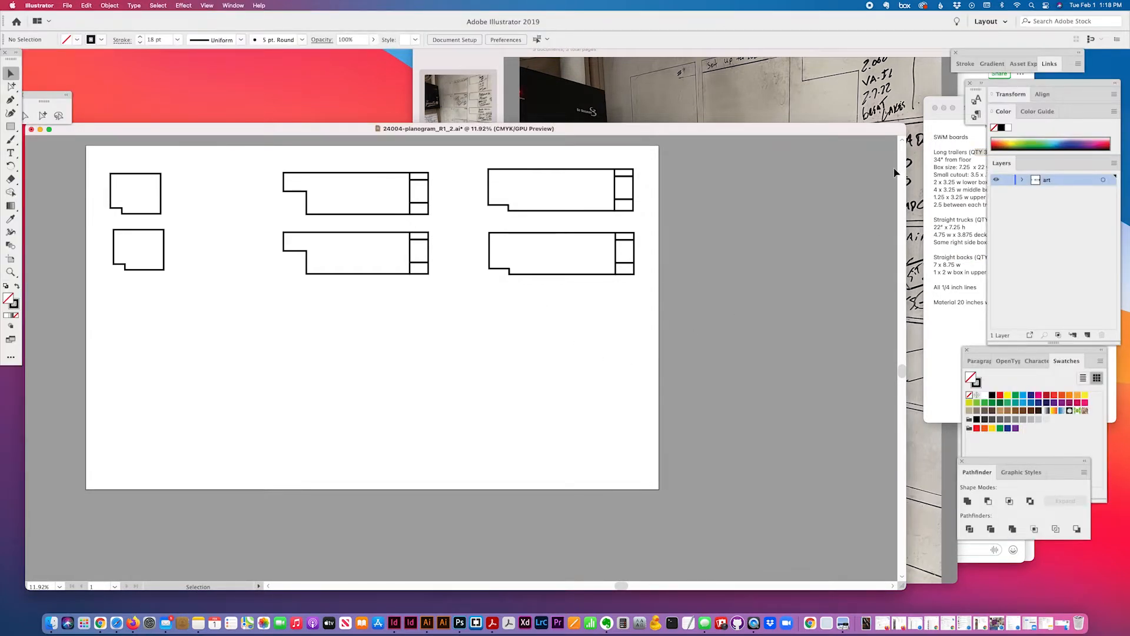
pyautogui.moveTo(281, 172); pyautogui.dragTo(446, 290)
pyautogui.hscroll(-5, 422, 184)
pyautogui.moveTo(238, 159); pyautogui.dragTo(548, 286)
pyautogui.moveTo(567, 240); pyautogui.dragTo(100, 247)
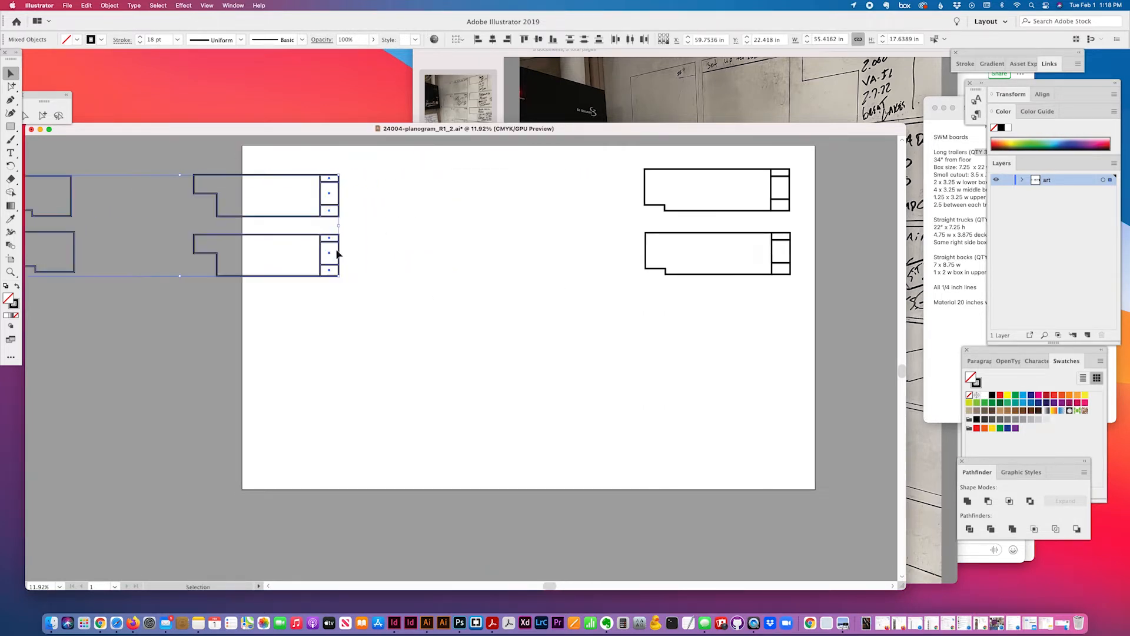
pyautogui.click(497, 349)
# Set a spare copy of the trailer board on the pasteboard to the right
pyautogui.hscroll(5, 497, 351)
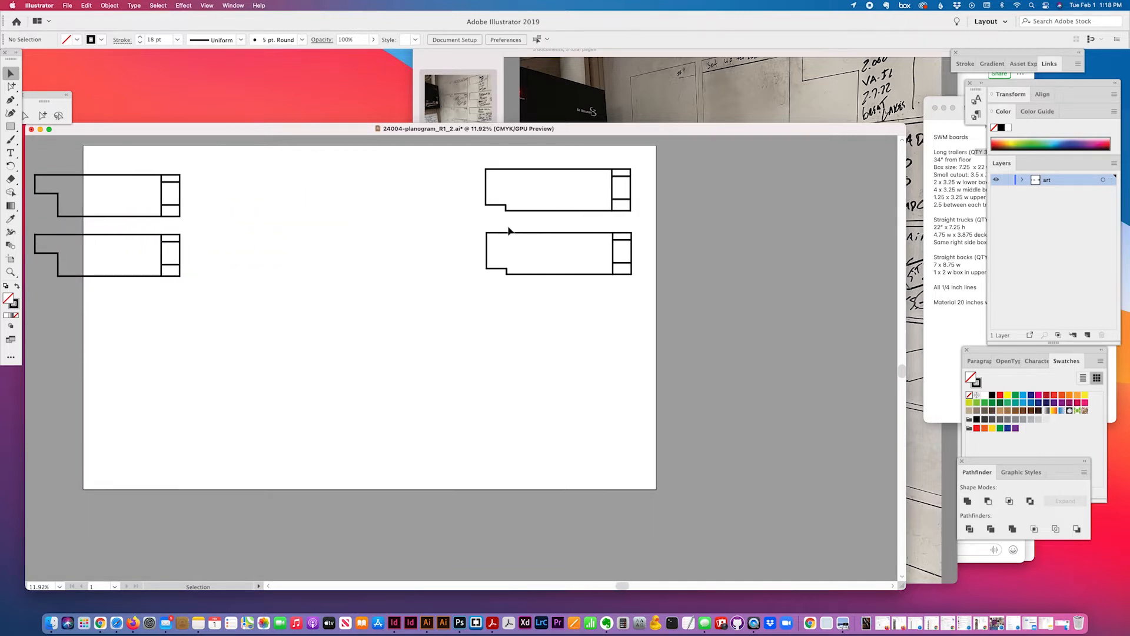
pyautogui.moveTo(454, 151); pyautogui.dragTo(646, 225)
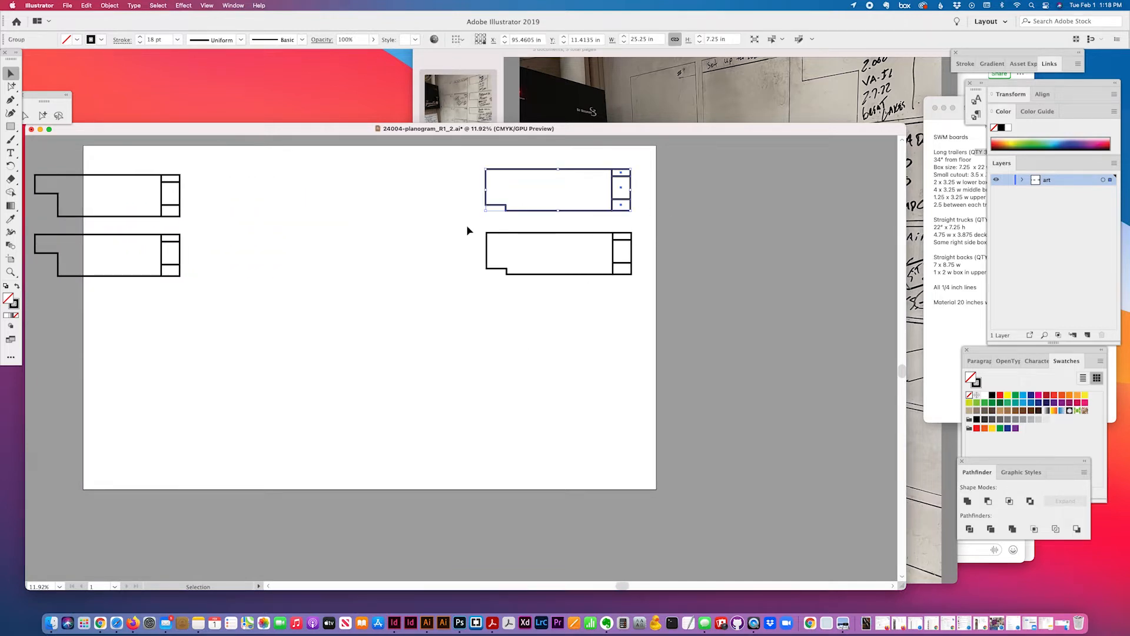
pyautogui.moveTo(471, 230); pyautogui.dragTo(709, 295)
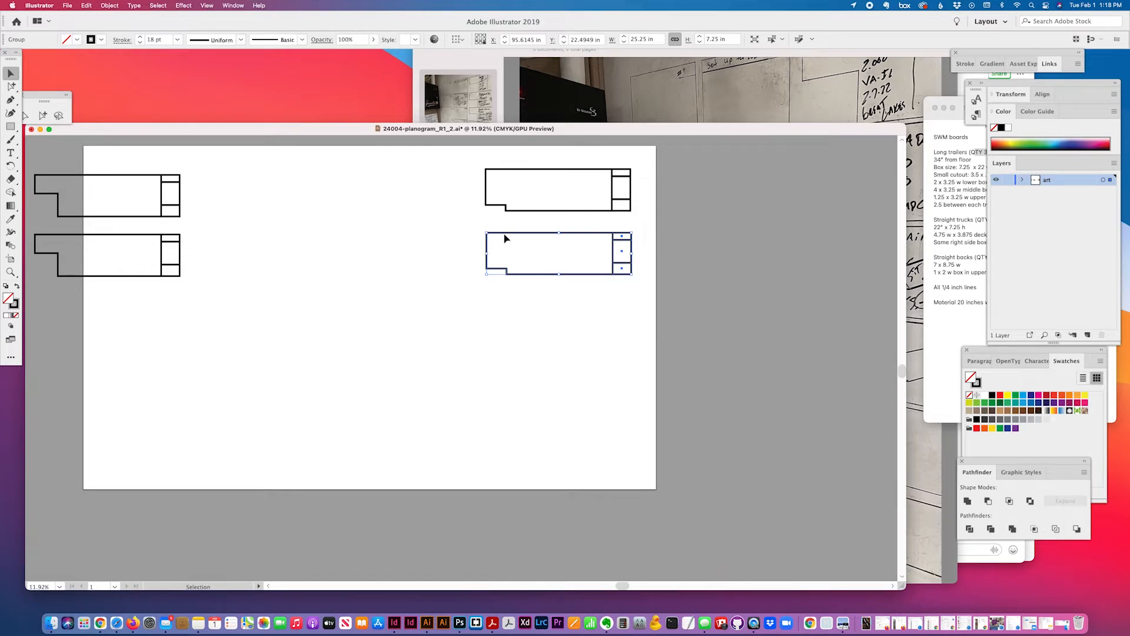
pyautogui.moveTo(504, 238); pyautogui.dragTo(733, 241)
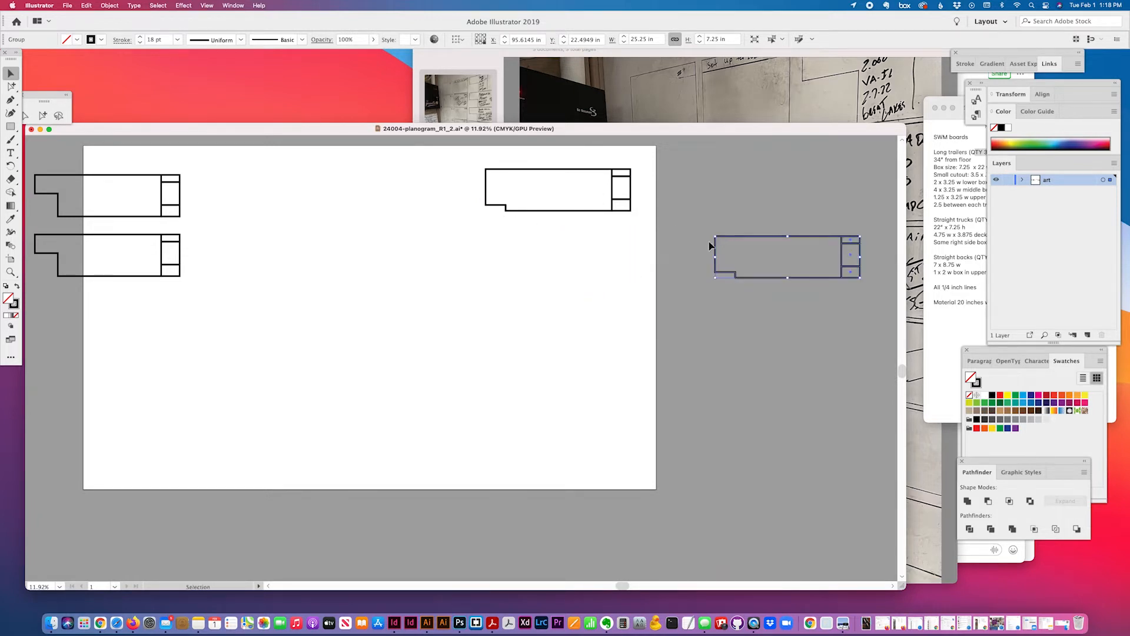
pyautogui.click(597, 209)
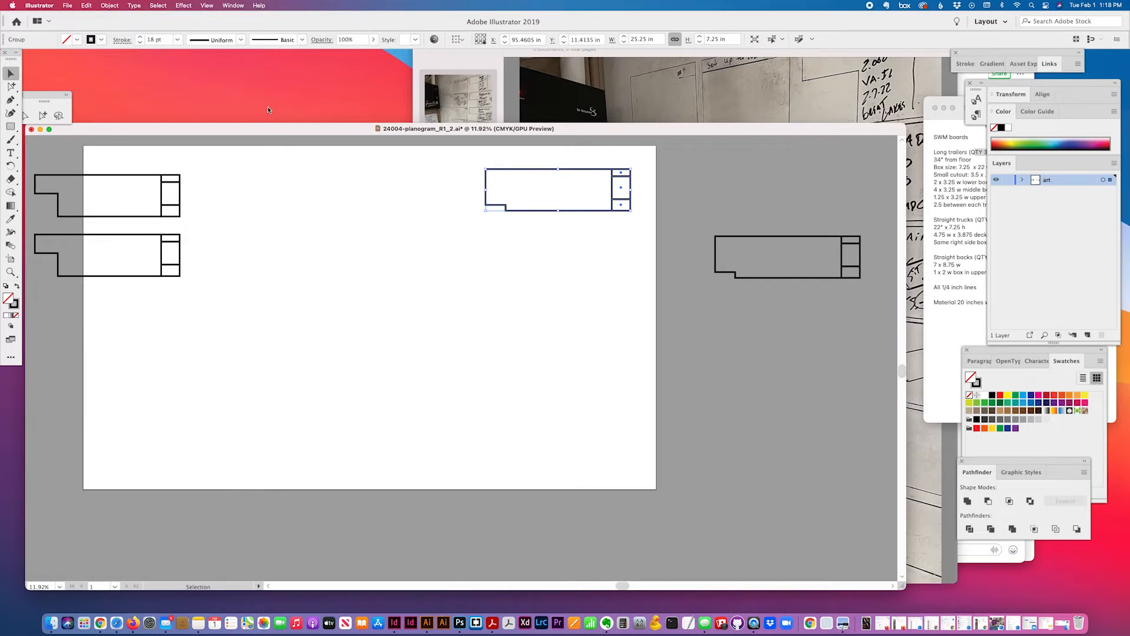
pyautogui.hscroll(-8, 530, 176)
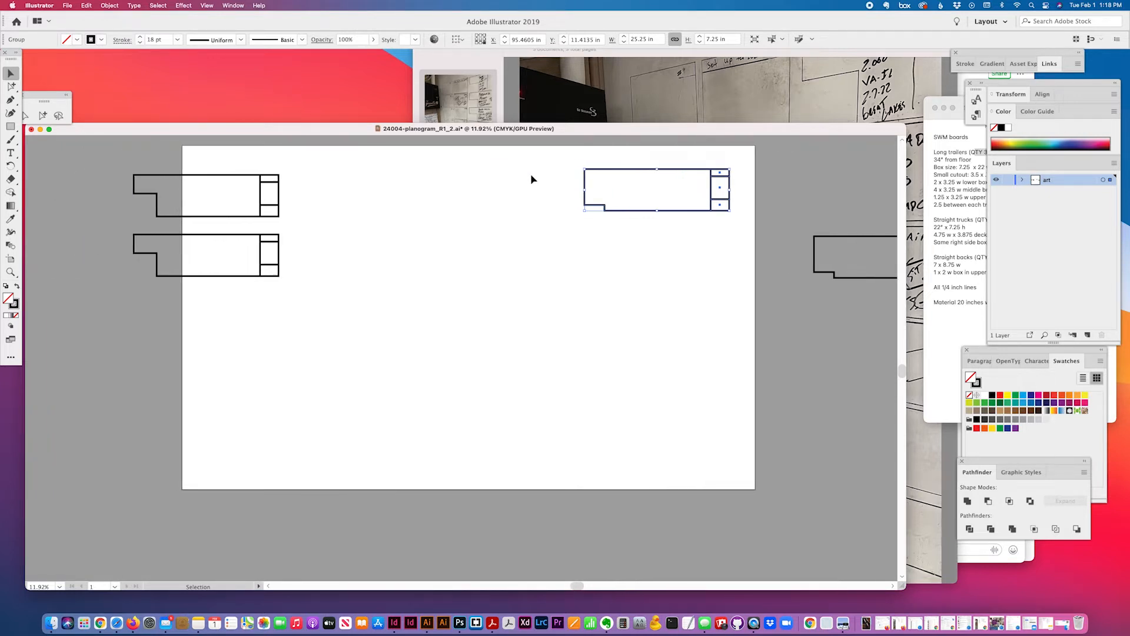
pyautogui.hscroll(5, 532, 179)
pyautogui.hscroll(5, 532, 179)
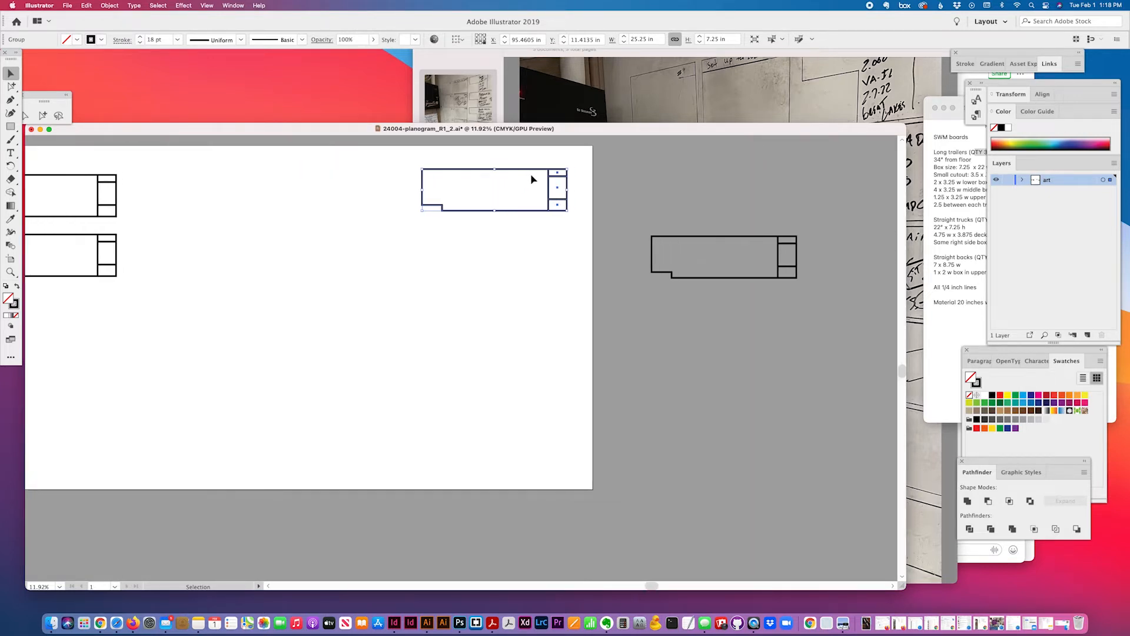
pyautogui.hscroll(-5, 532, 179)
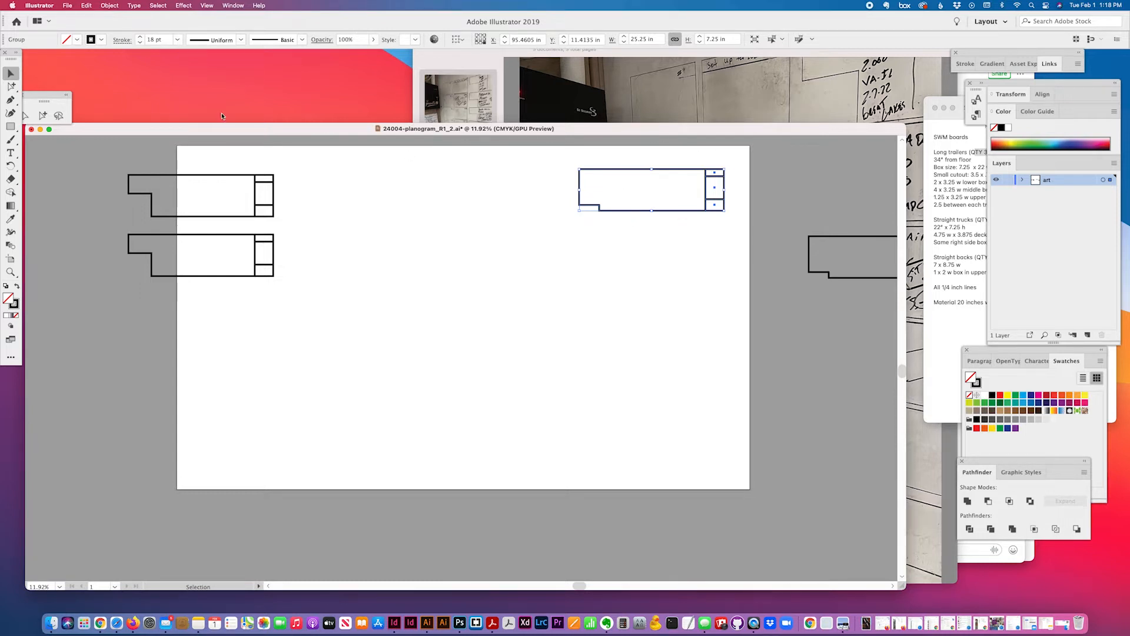
# Align the trailer board to the artboard's top-right corner using Align to Artboard
pyautogui.click(459, 40)
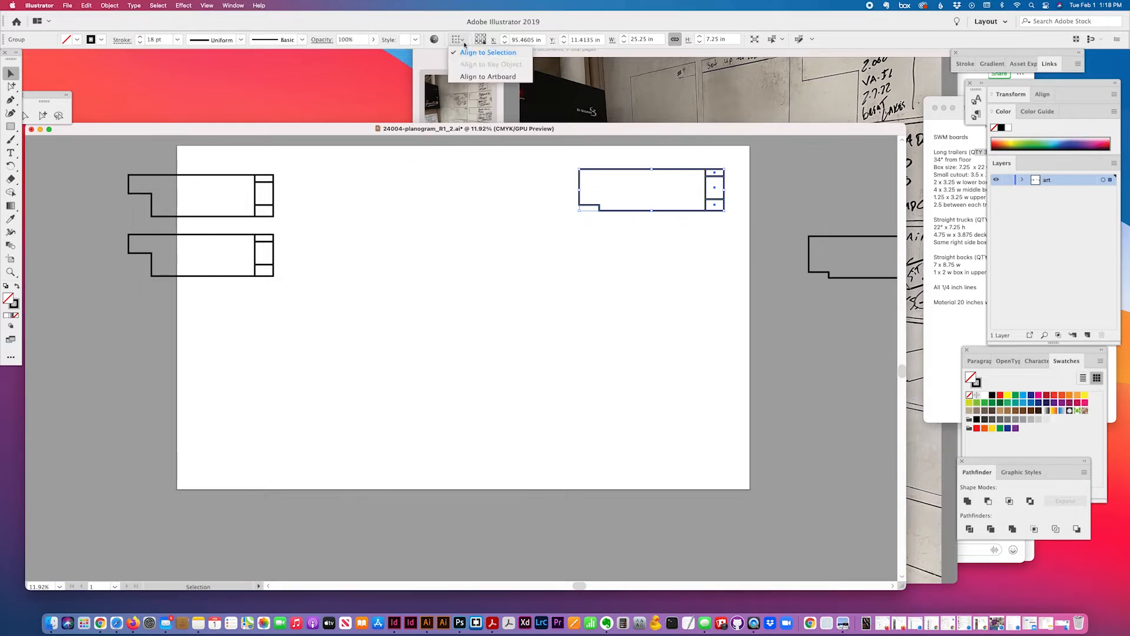
pyautogui.click(471, 76)
pyautogui.click(524, 40)
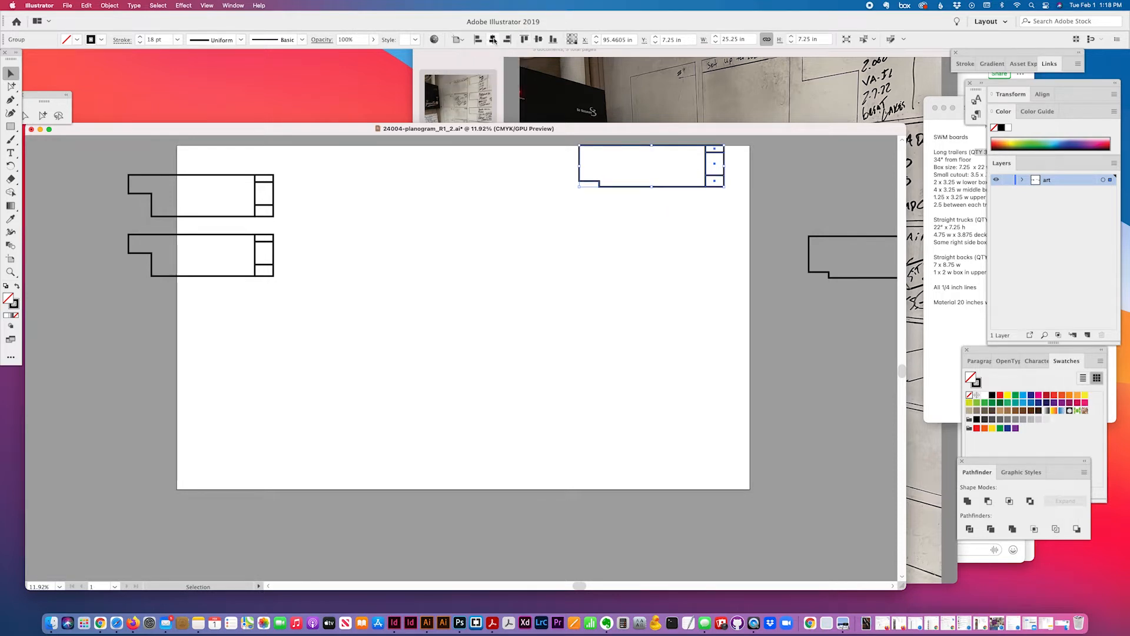
pyautogui.click(507, 39)
pyautogui.click(561, 227)
# Change the keyboard increment and nudge the board down and left from the corner
pyautogui.moveTo(622, 143); pyautogui.dragTo(724, 217)
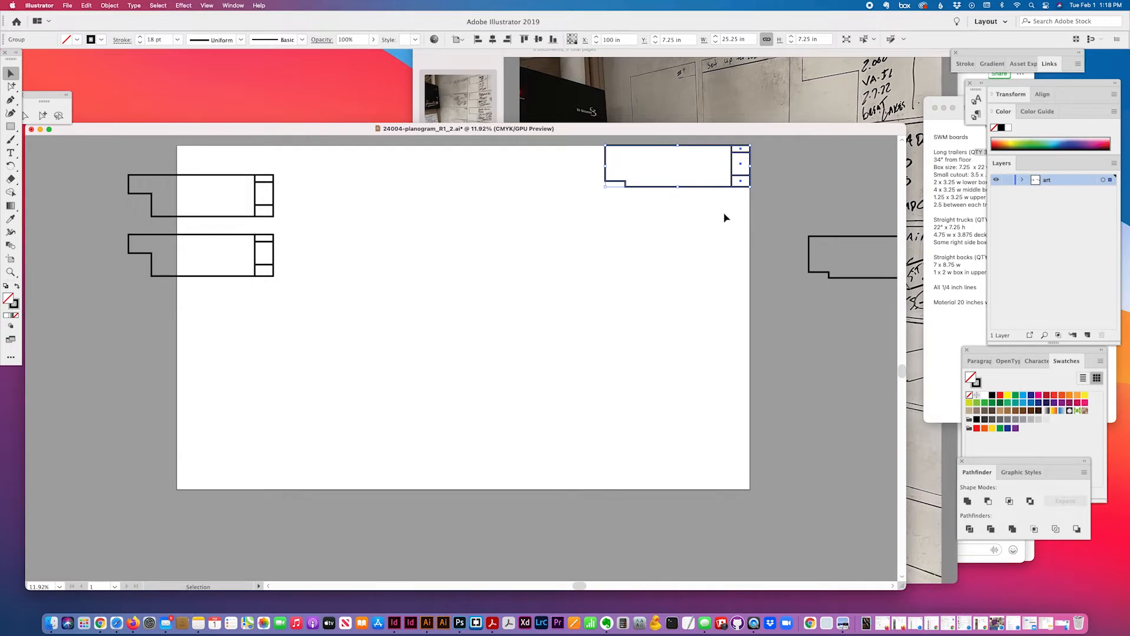
pyautogui.press('super+k')
pyautogui.write('1')
pyautogui.press('Return')
pyautogui.press('Down')
pyautogui.press('Down')
pyautogui.press('Left')
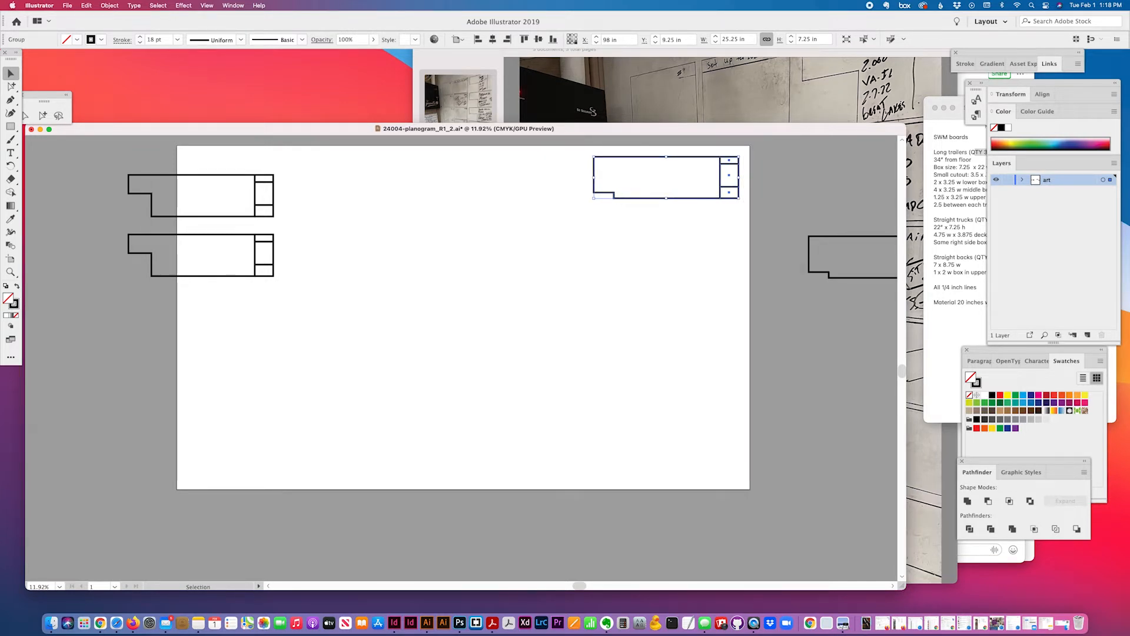
pyautogui.click(660, 225)
# Compare the board's Transform position against the board specs in the notes
pyautogui.moveTo(743, 163); pyautogui.dragTo(700, 216)
pyautogui.hscroll(3, 551, 228)
pyautogui.hscroll(1, 551, 232)
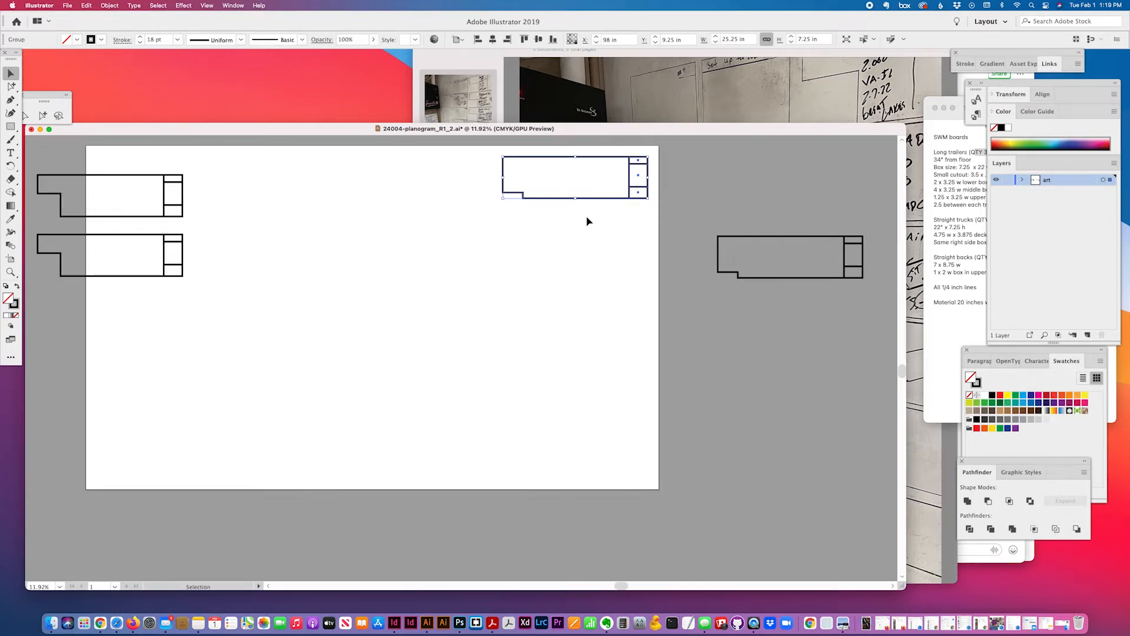
pyautogui.click(959, 238)
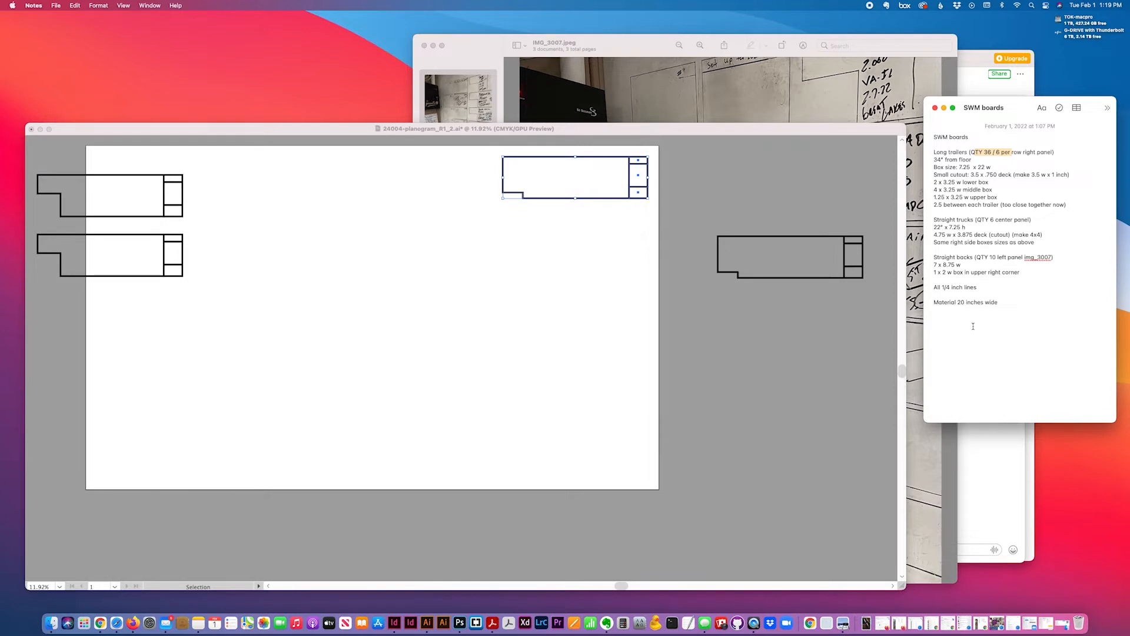
pyautogui.click(500, 315)
pyautogui.click(519, 299)
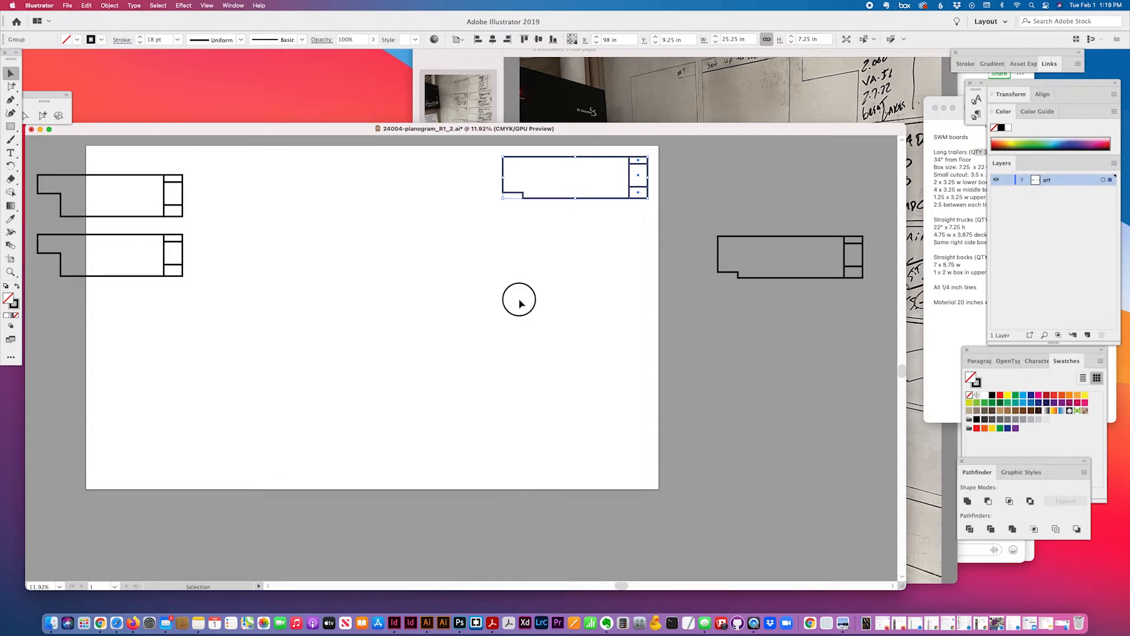
pyautogui.moveTo(618, 244); pyautogui.dragTo(532, 162)
pyautogui.click(1019, 98)
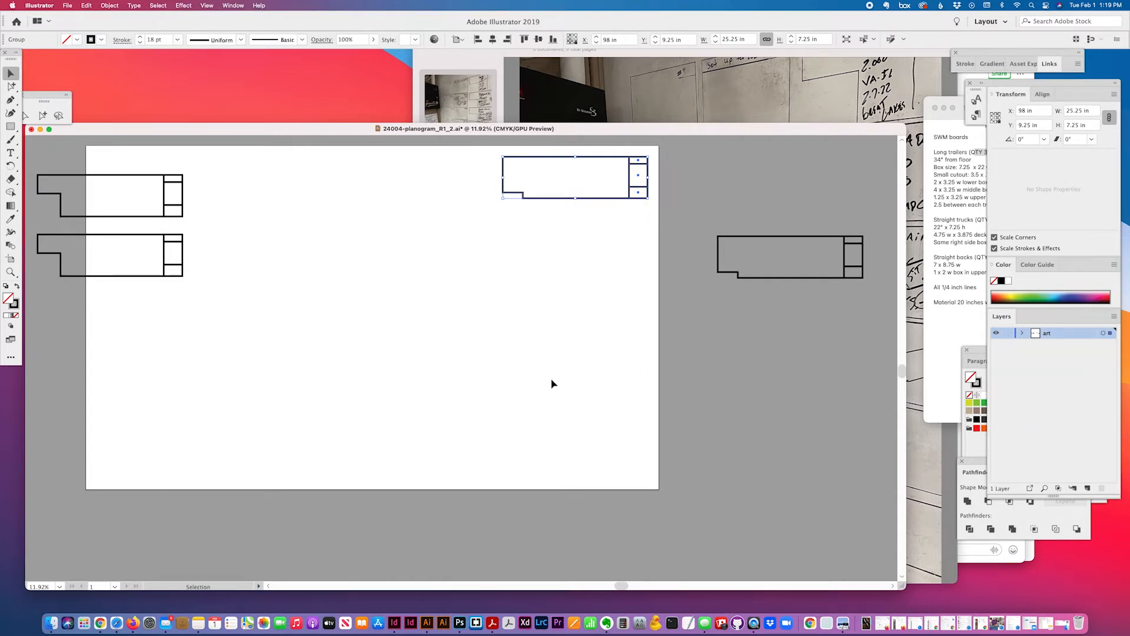
# Set a 9.75 in keyboard increment and Alt+Down to stack trailer board copies down the artboard
pyautogui.press('super+k')
pyautogui.write('9.75')
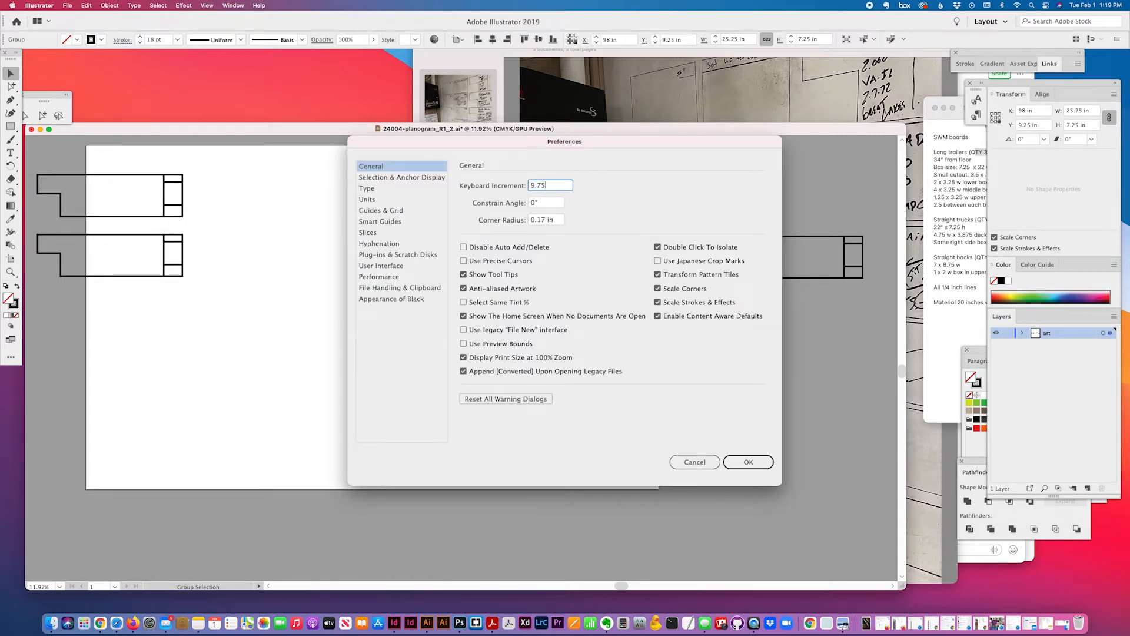
pyautogui.press('Return')
pyautogui.hotkey('alt', 'Down')
pyautogui.hotkey('alt', 'Down')
pyautogui.hotkey('alt', 'Down')
pyautogui.hotkey('alt', 'Down')
pyautogui.hotkey('alt', 'Down')
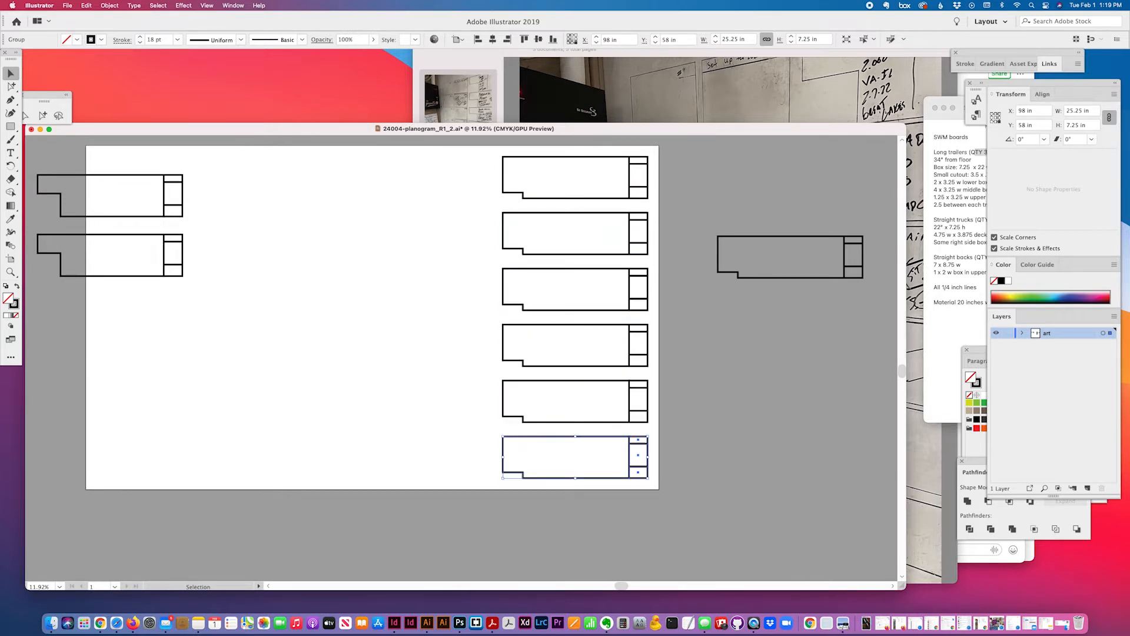
# Select the full column of six trailer boards, checking quantities in the notes
pyautogui.scroll(-1, 482, 295)
pyautogui.scroll(5, 546, 306)
pyautogui.hscroll(-2, 547, 307)
pyautogui.moveTo(477, 203); pyautogui.dragTo(697, 542)
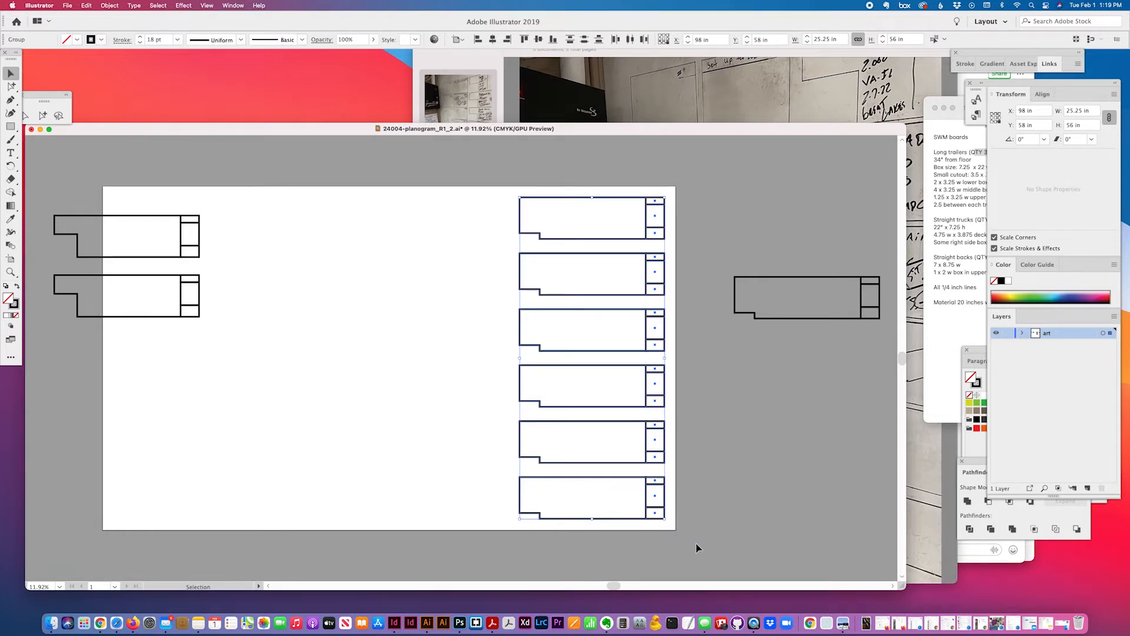
pyautogui.scroll(2, 677, 525)
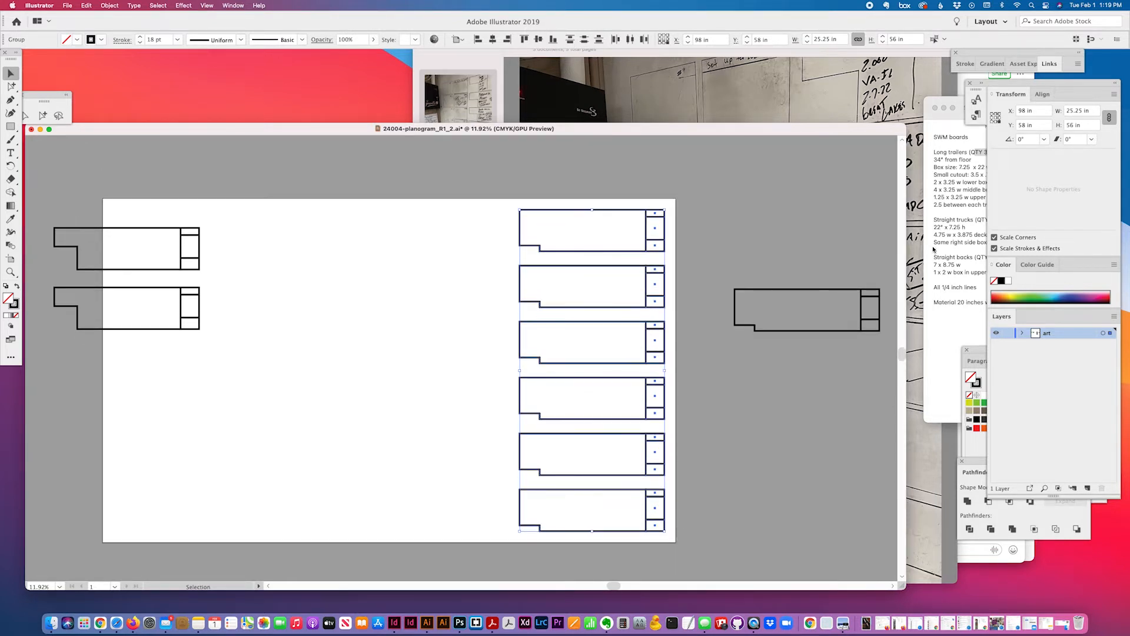
pyautogui.moveTo(511, 201); pyautogui.dragTo(703, 553)
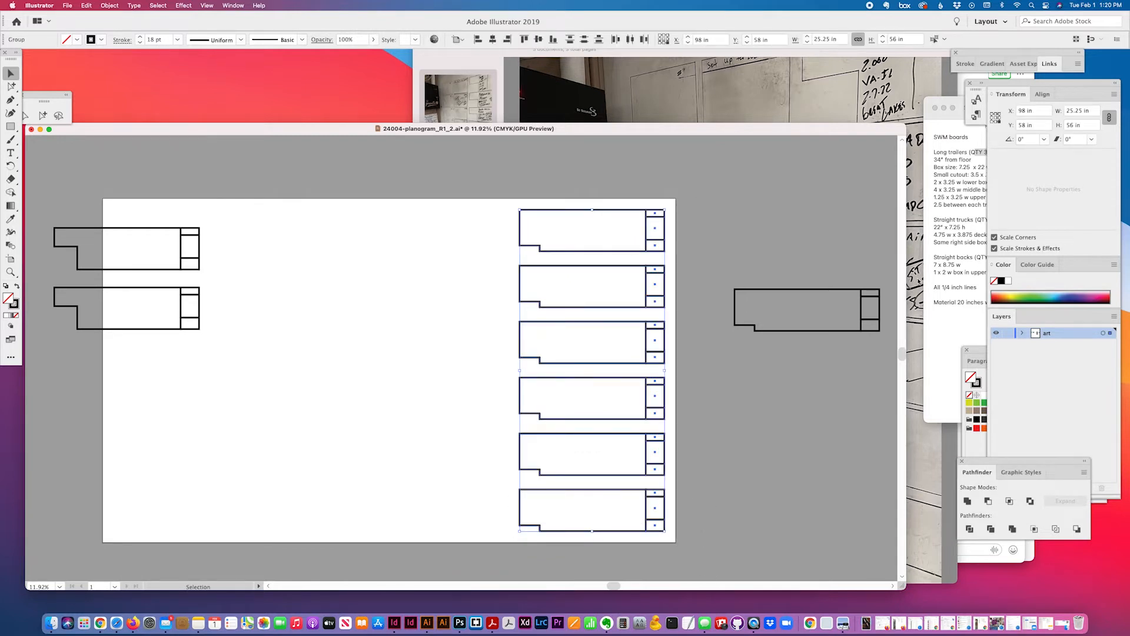
pyautogui.click(950, 273)
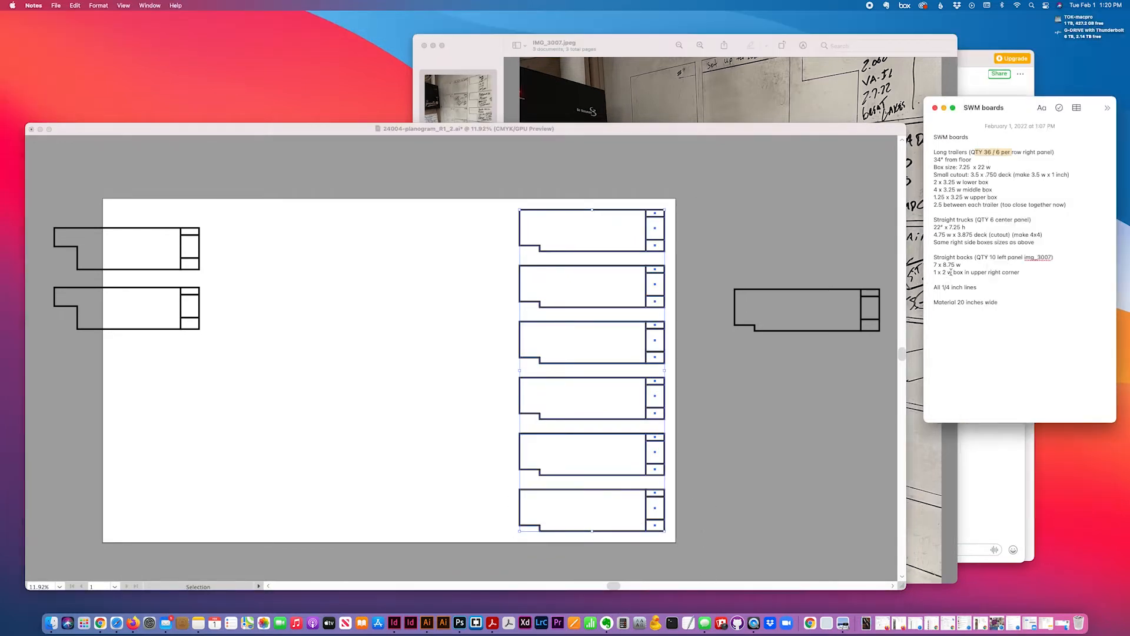
pyautogui.click(444, 221)
pyautogui.moveTo(508, 195); pyautogui.dragTo(685, 537)
# Duplicate the six-board column to the left with a 10 in increment and Alt+Left
pyautogui.press('super+k')
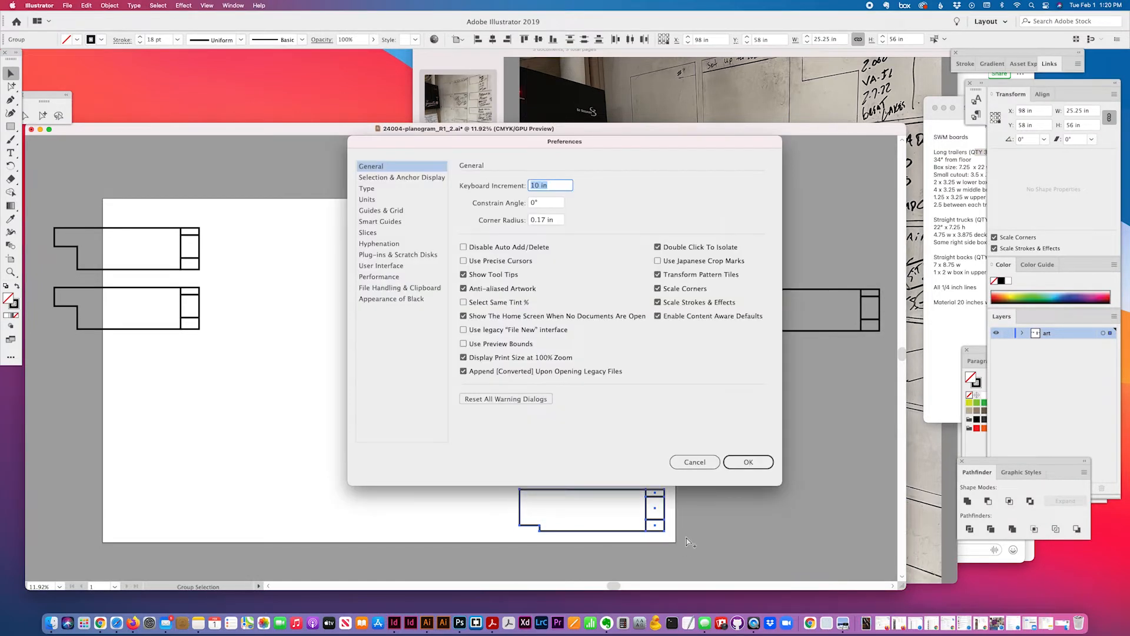
pyautogui.write('1')
pyautogui.press('Return')
pyautogui.hotkey('alt', 'Left')
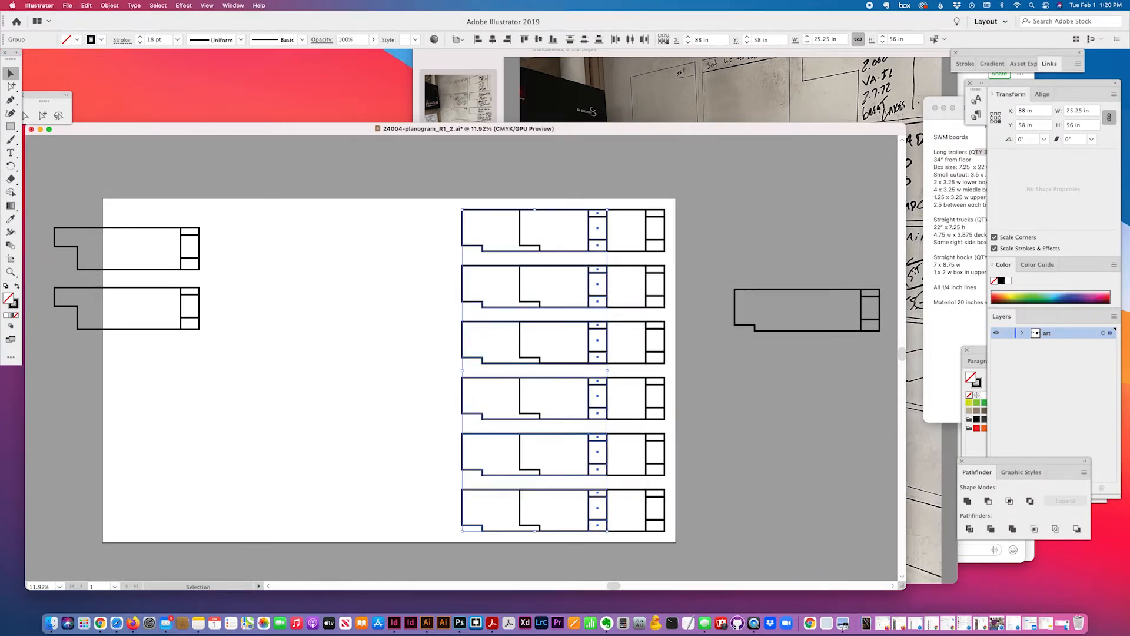
pyautogui.press('Left')
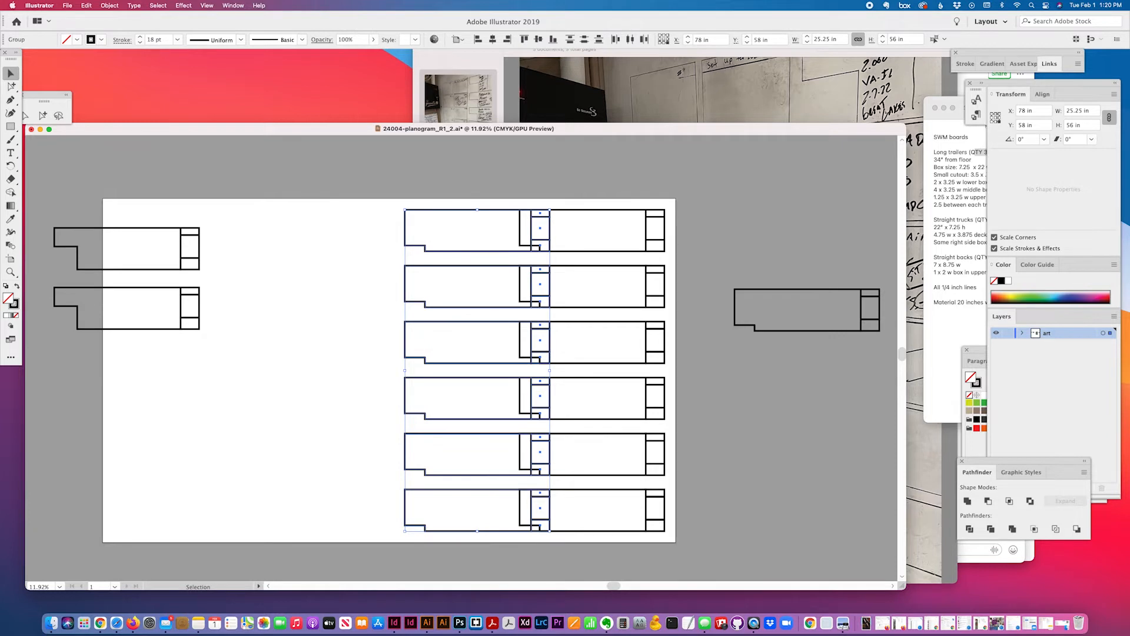
# Nudge the new column into place using 4 in and other keyboard increments
pyautogui.press('super+k')
pyautogui.write('4')
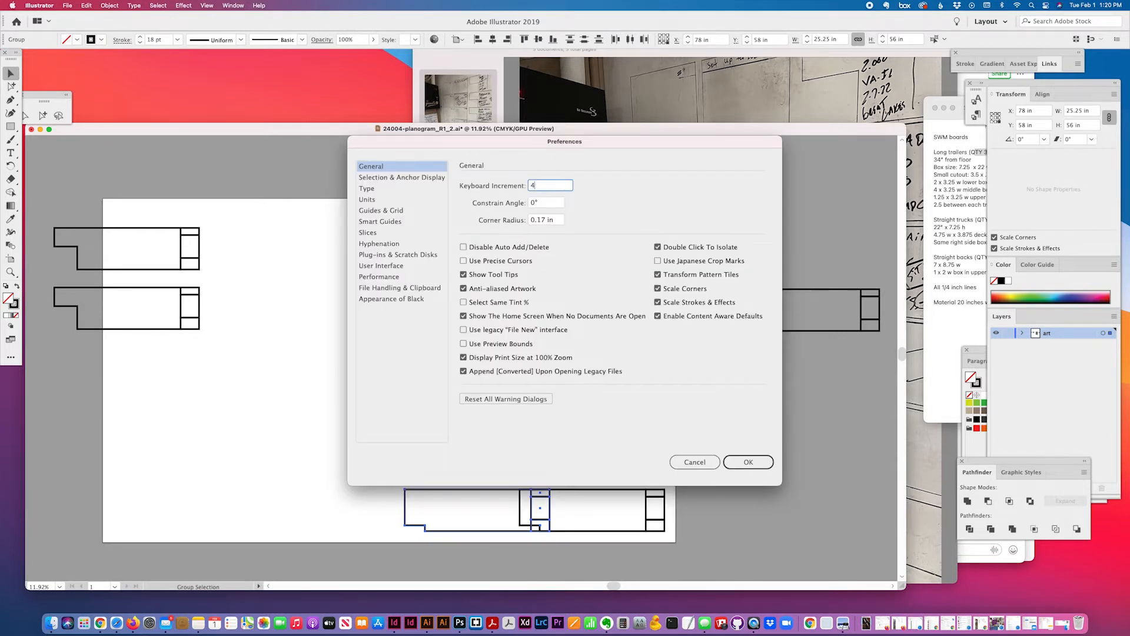
pyautogui.press('Return')
pyautogui.press('Left')
pyautogui.press('Left')
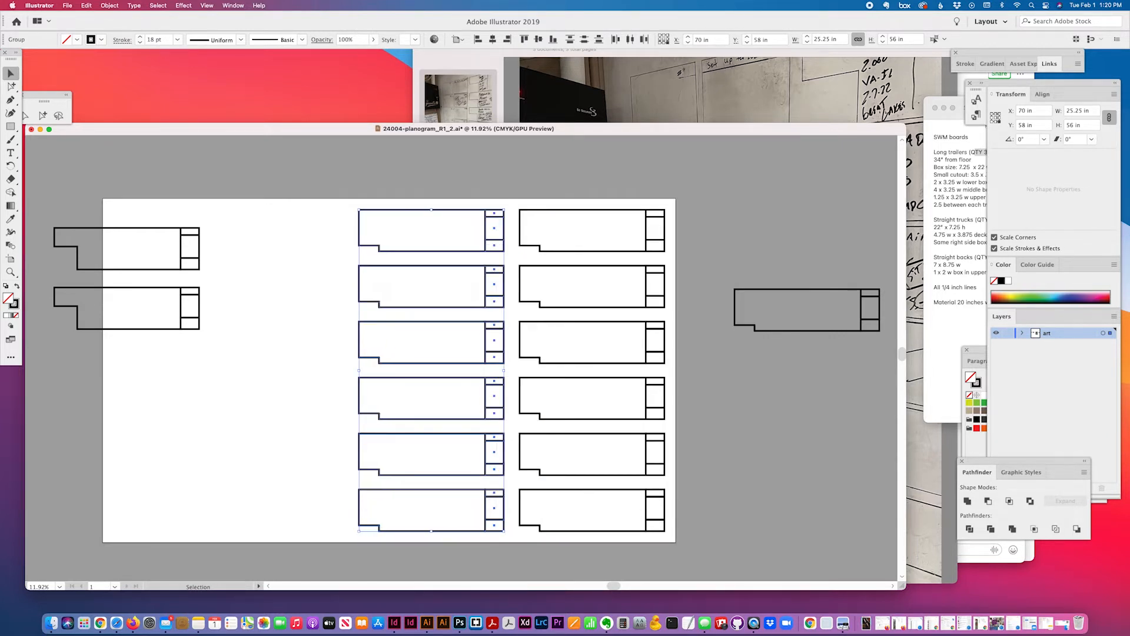
pyautogui.press('super+k')
pyautogui.write('28')
pyautogui.press('Return')
pyautogui.press('Right')
pyautogui.press('Left')
# Zoom out and delete the lower leftover box and board at the left
pyautogui.click(714, 537)
pyautogui.hscroll(-5, 715, 538)
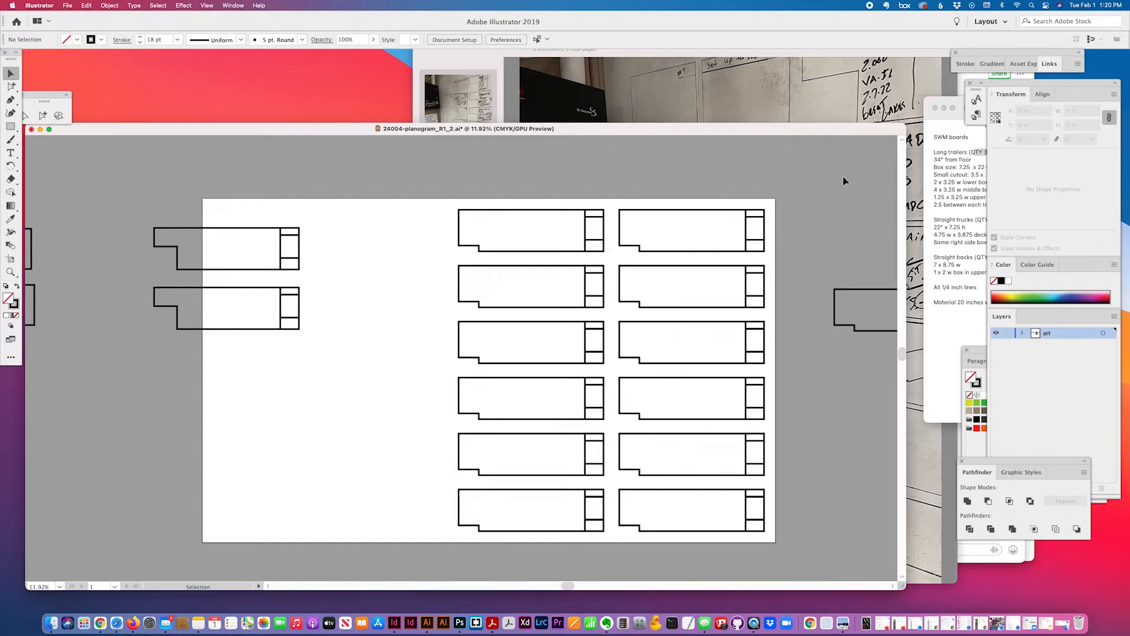
pyautogui.click(962, 184)
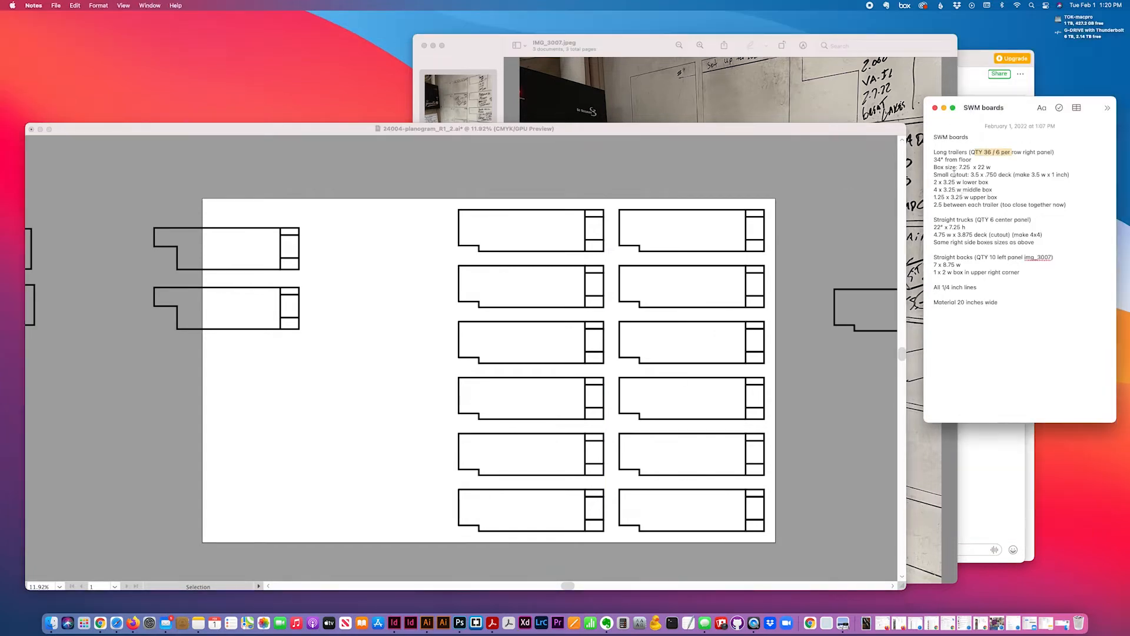
pyautogui.click(412, 226)
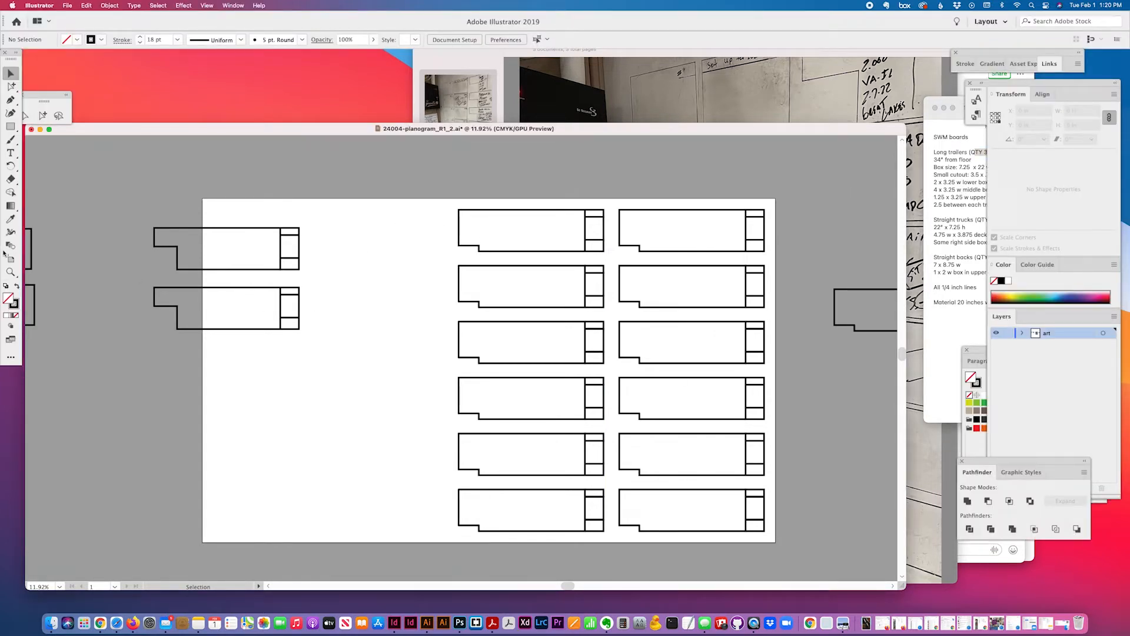
pyautogui.click(10, 271)
pyautogui.keyDown('alt'); pyautogui.click(500, 392); pyautogui.keyUp('alt')
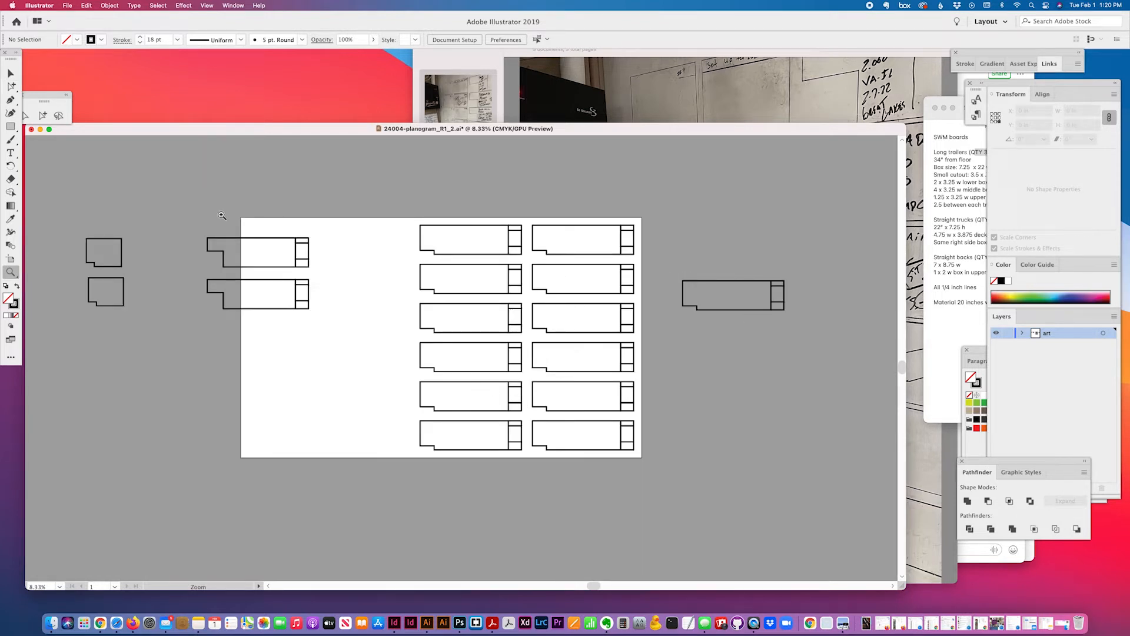
pyautogui.press('v')
pyautogui.moveTo(59, 280); pyautogui.dragTo(311, 323)
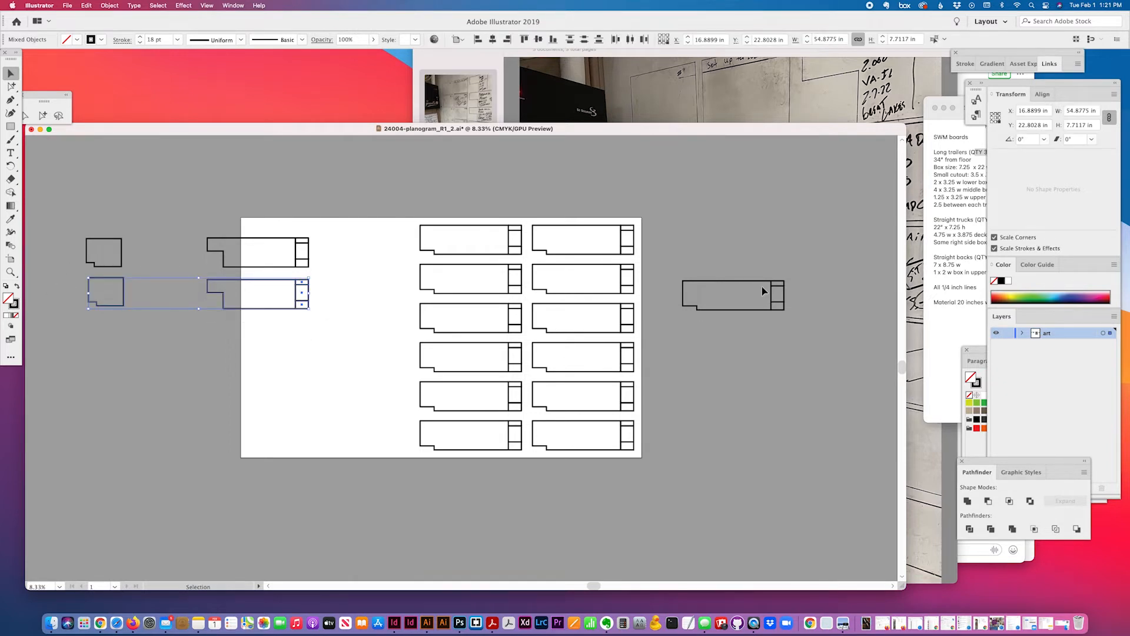
pyautogui.press('Delete')
# Delete the spare board on the right pasteboard, then select the remaining long board
pyautogui.moveTo(738, 271); pyautogui.dragTo(815, 327)
pyautogui.press('Delete')
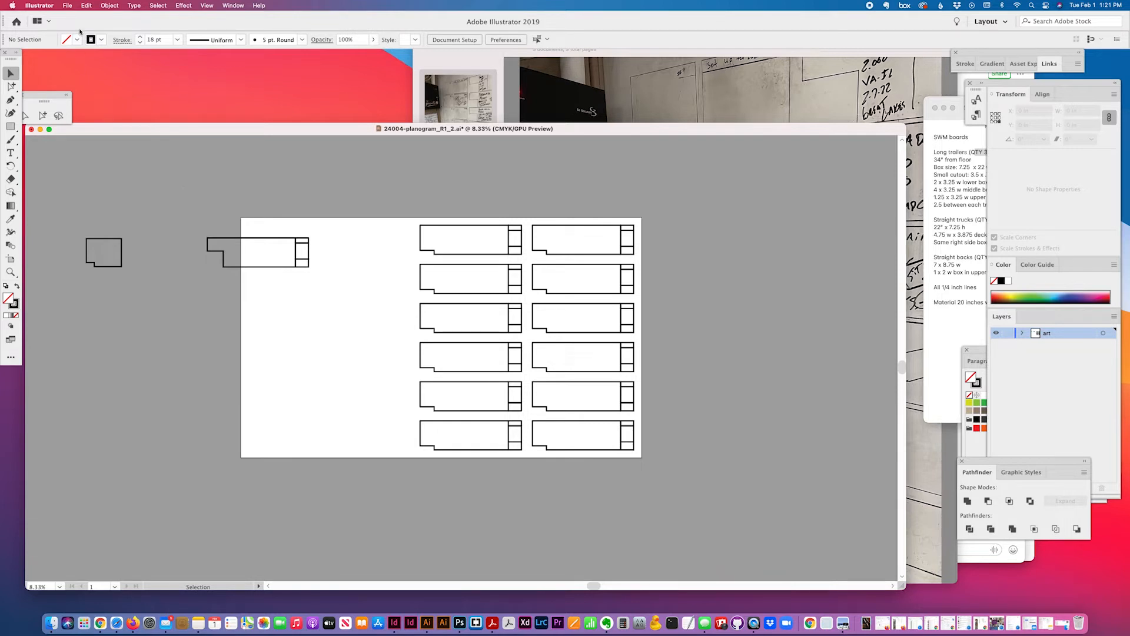
pyautogui.click(68, 5)
pyautogui.click(407, 187)
pyautogui.moveTo(308, 245)
pyautogui.mouseDown()
pyautogui.moveTo(385, 241)
pyautogui.moveTo(326, 243)
pyautogui.mouseUp()
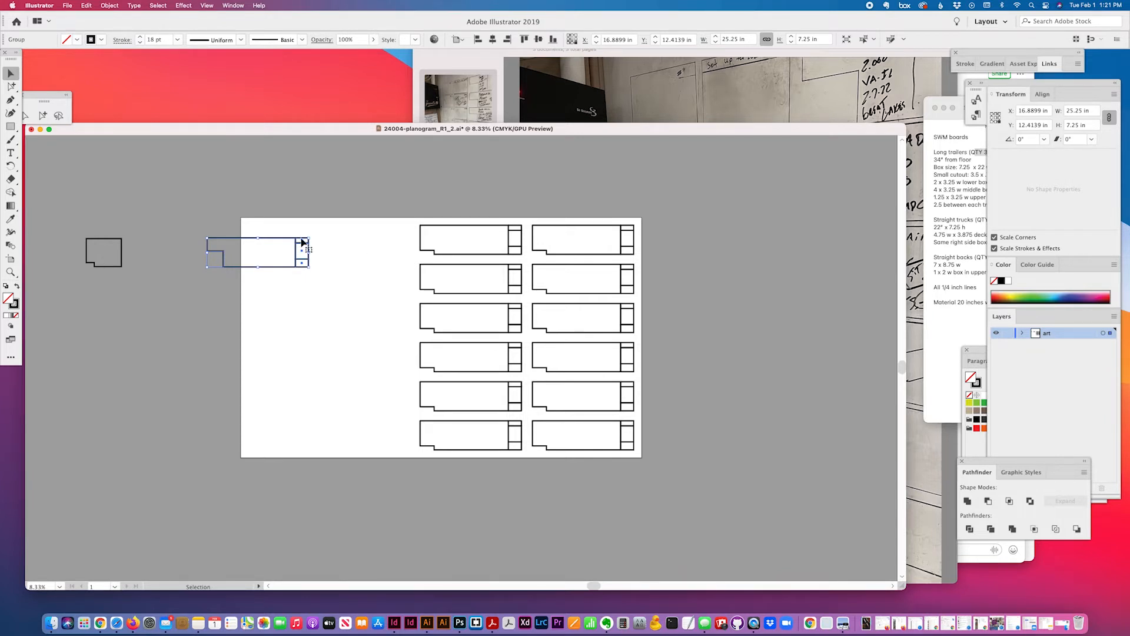
# Set the artboard width to 200 in and move both trailer columns to its right end
pyautogui.click(67, 5)
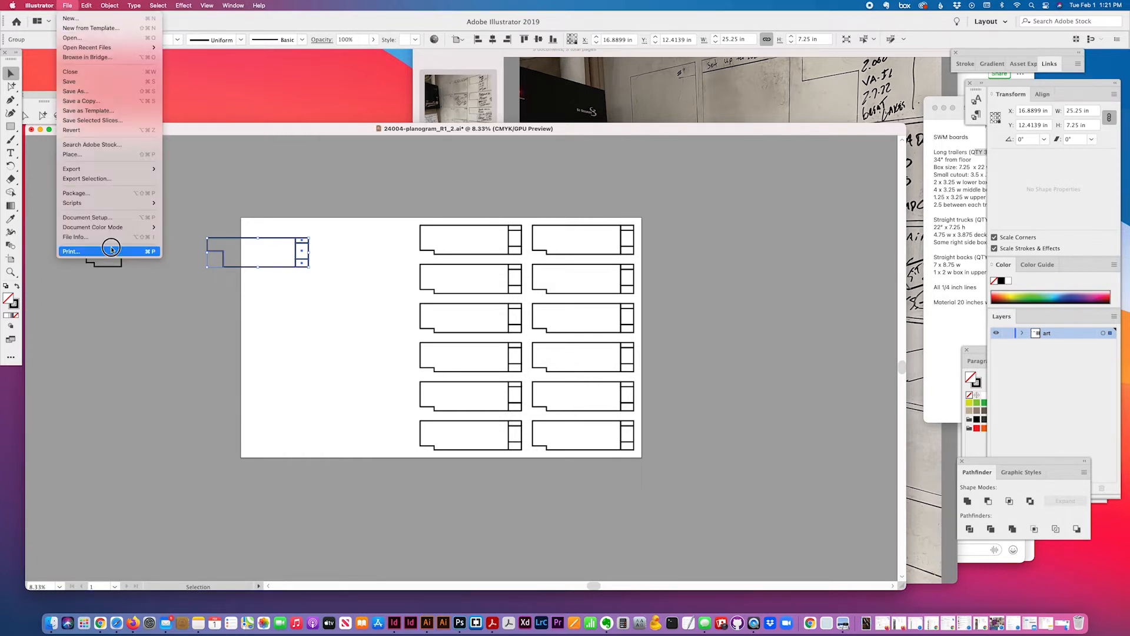
pyautogui.click(98, 219)
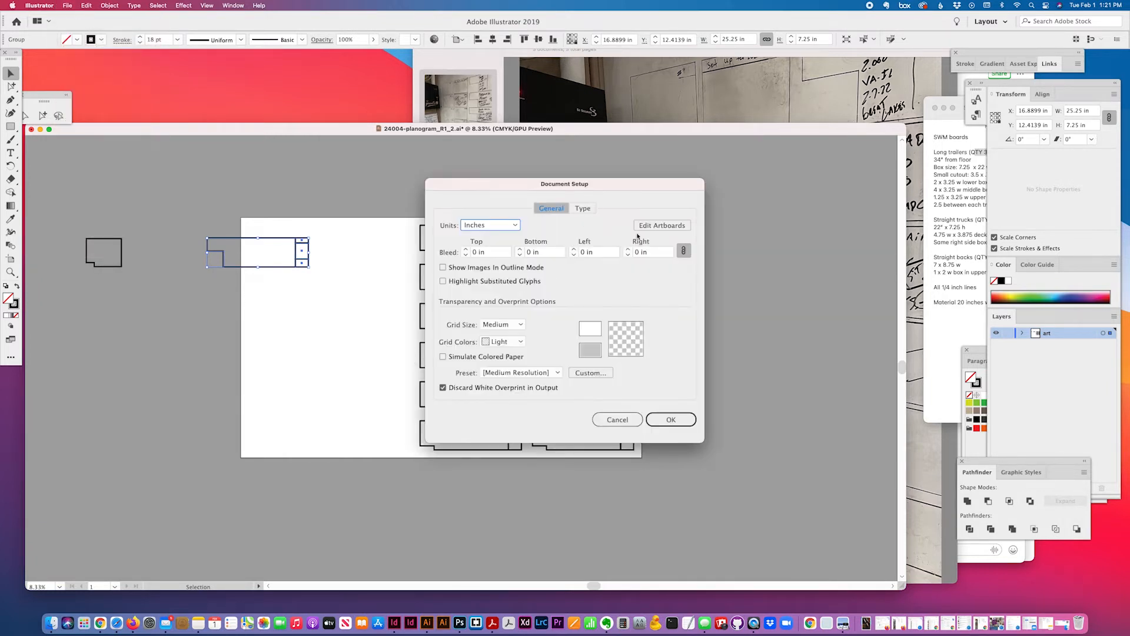
pyautogui.click(639, 228)
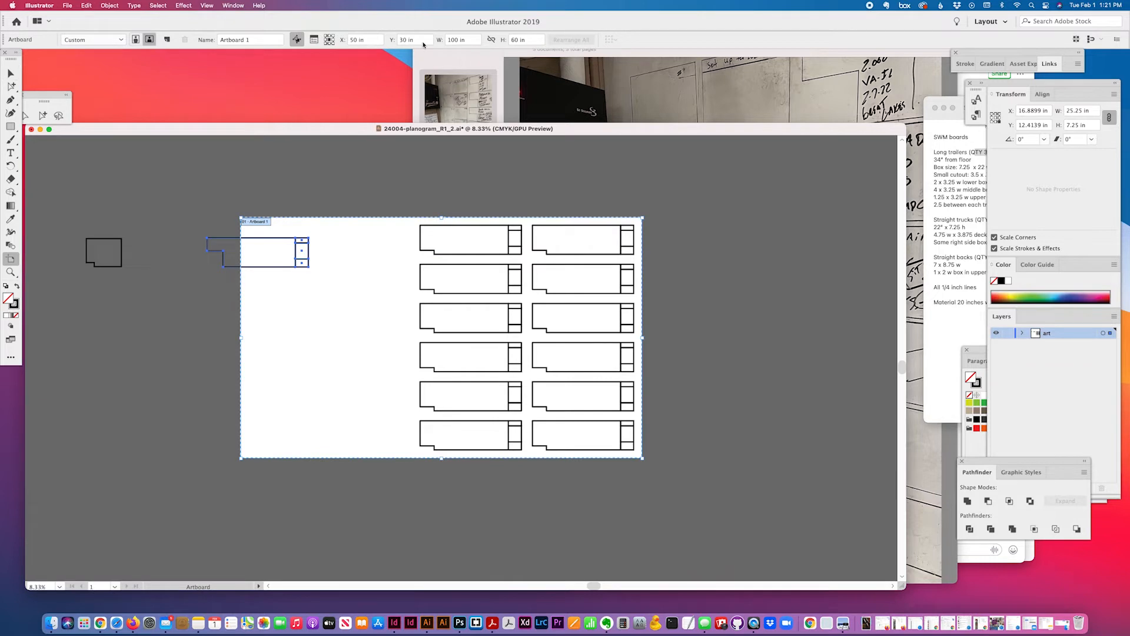
pyautogui.click(450, 40)
pyautogui.write('2')
pyautogui.click(10, 74)
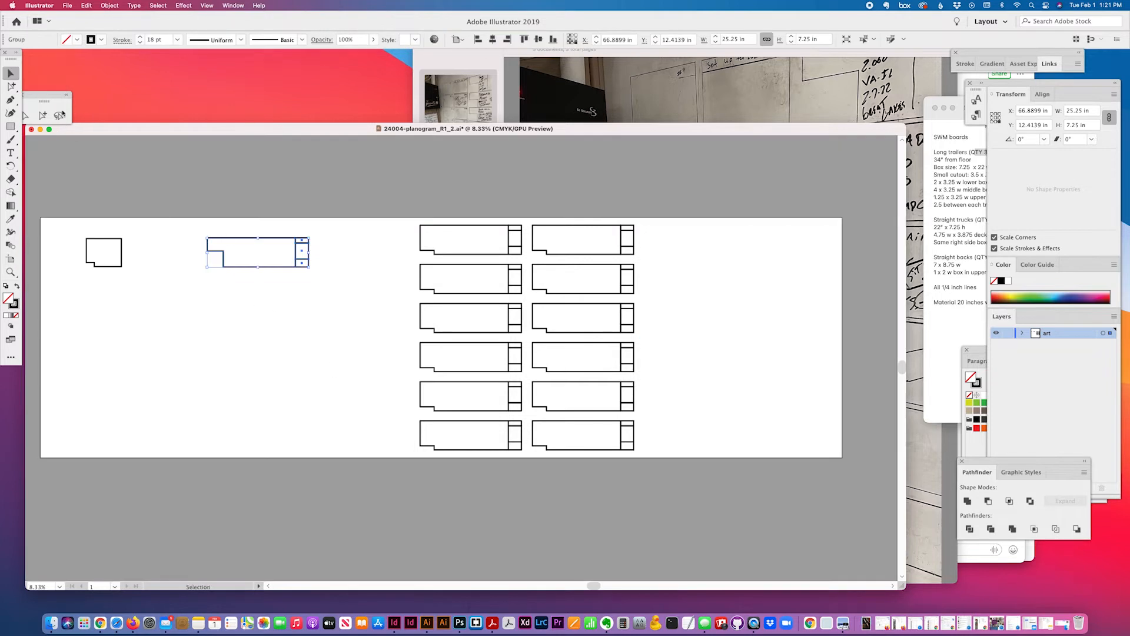
pyautogui.moveTo(712, 497); pyautogui.dragTo(828, 271)
pyautogui.press('Left')
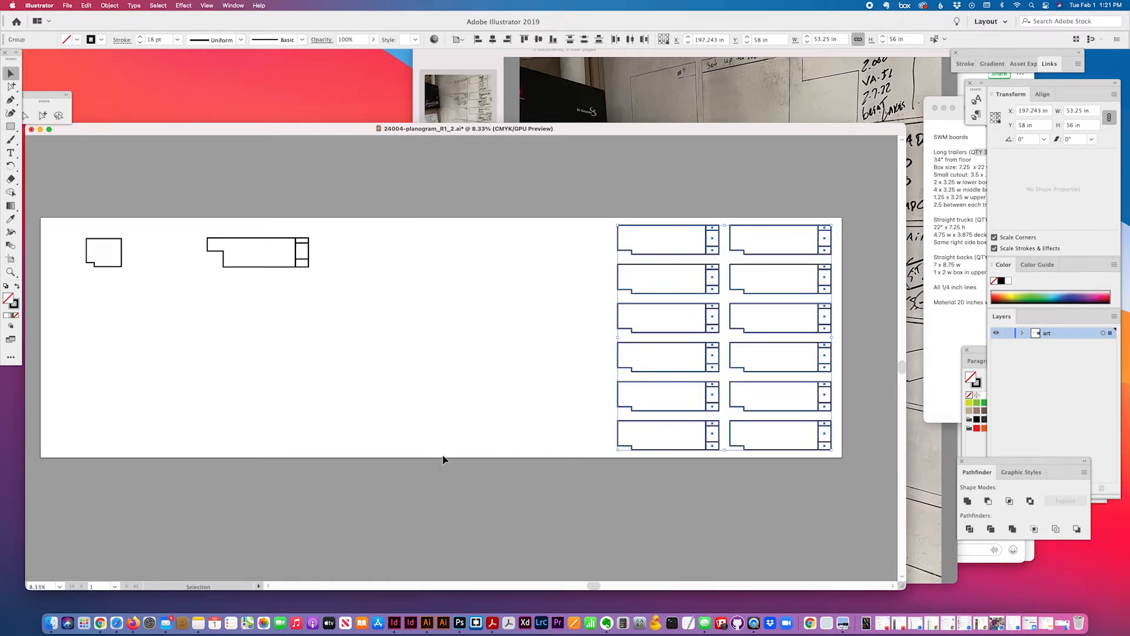
# Set the keyboard increment to 1 in and nudge the trailer columns inside the right edge
pyautogui.press('Right')
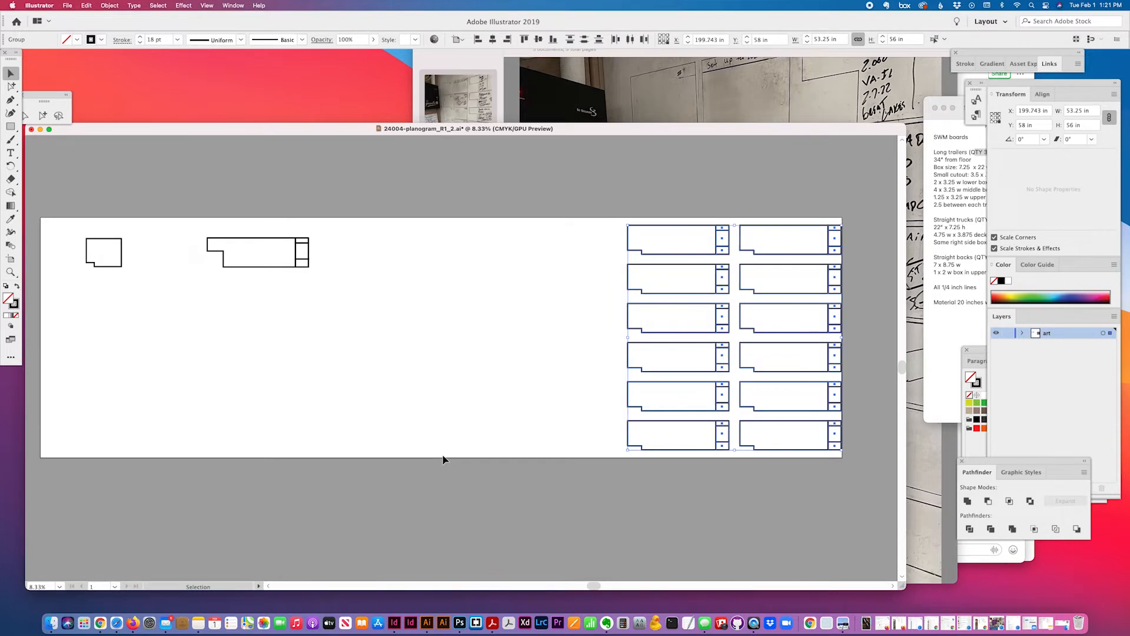
pyautogui.press('super+k')
pyautogui.write('1')
pyautogui.press('Return')
pyautogui.press('Left')
pyautogui.press('Left')
pyautogui.click(449, 395)
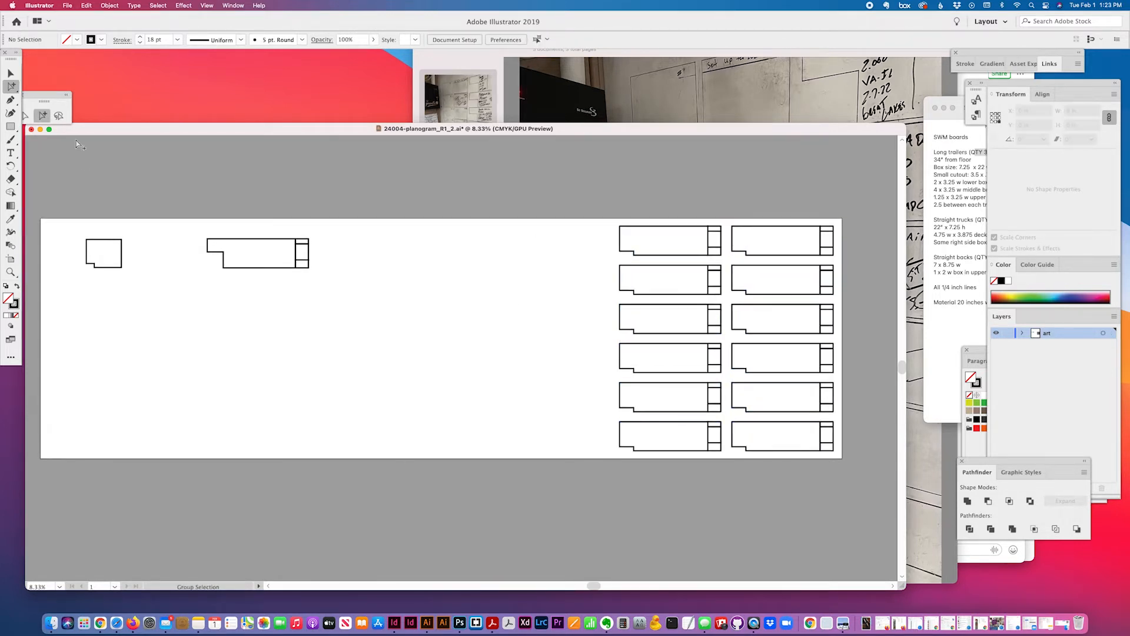
pyautogui.moveTo(59, 106); pyautogui.dragTo(76, 98)
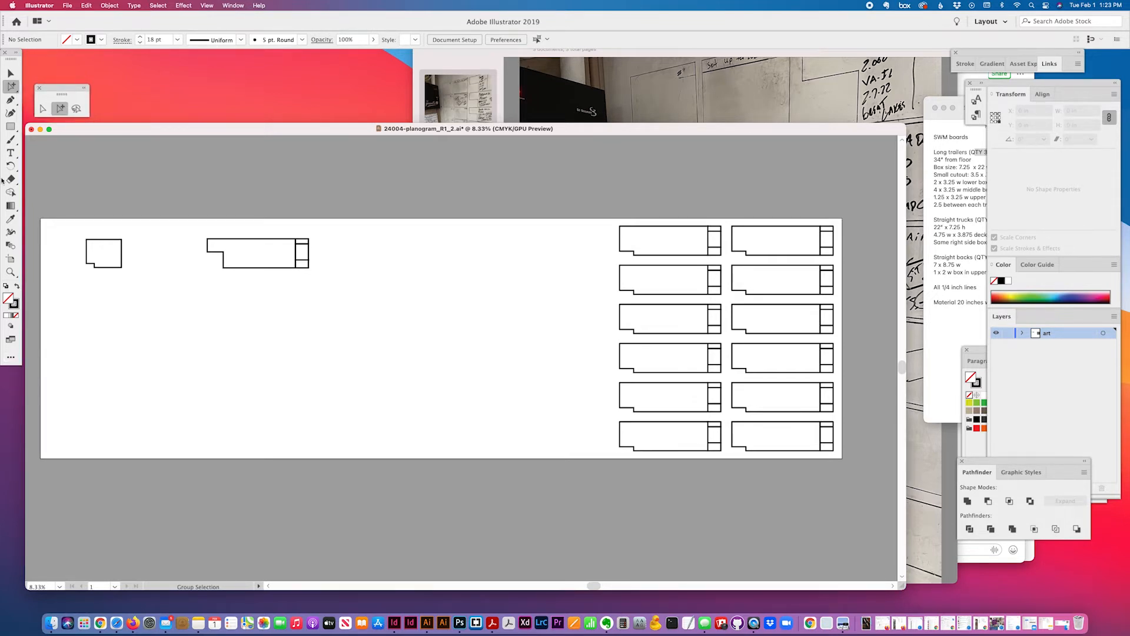
# Draw a thin rectangle across the top-right trailer board
pyautogui.click(10, 127)
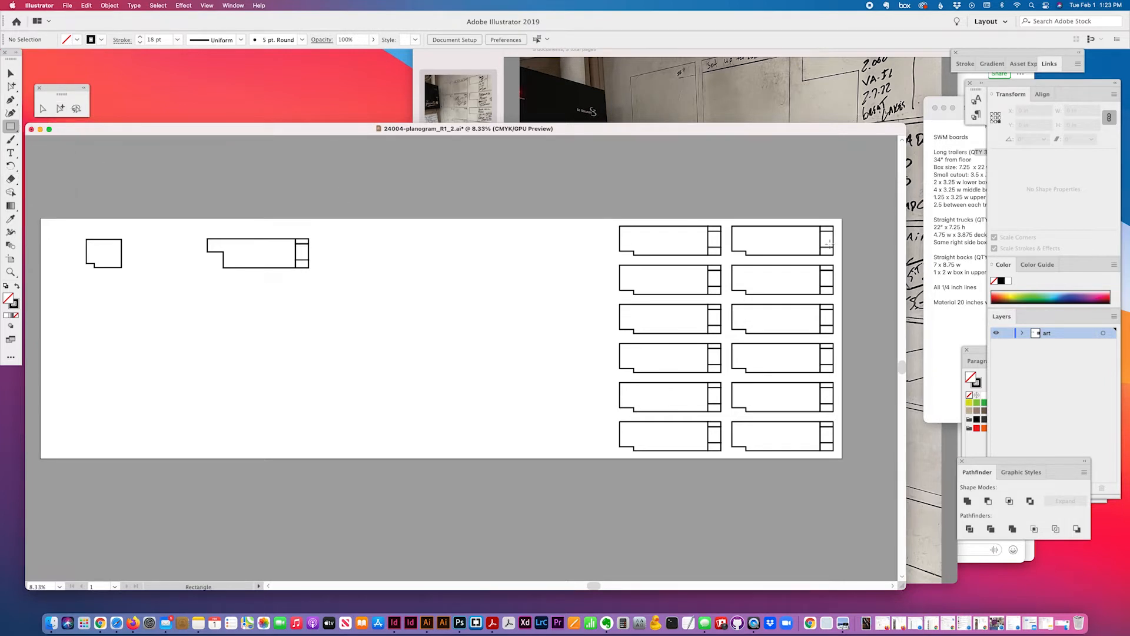
pyautogui.moveTo(835, 225); pyautogui.dragTo(721, 242)
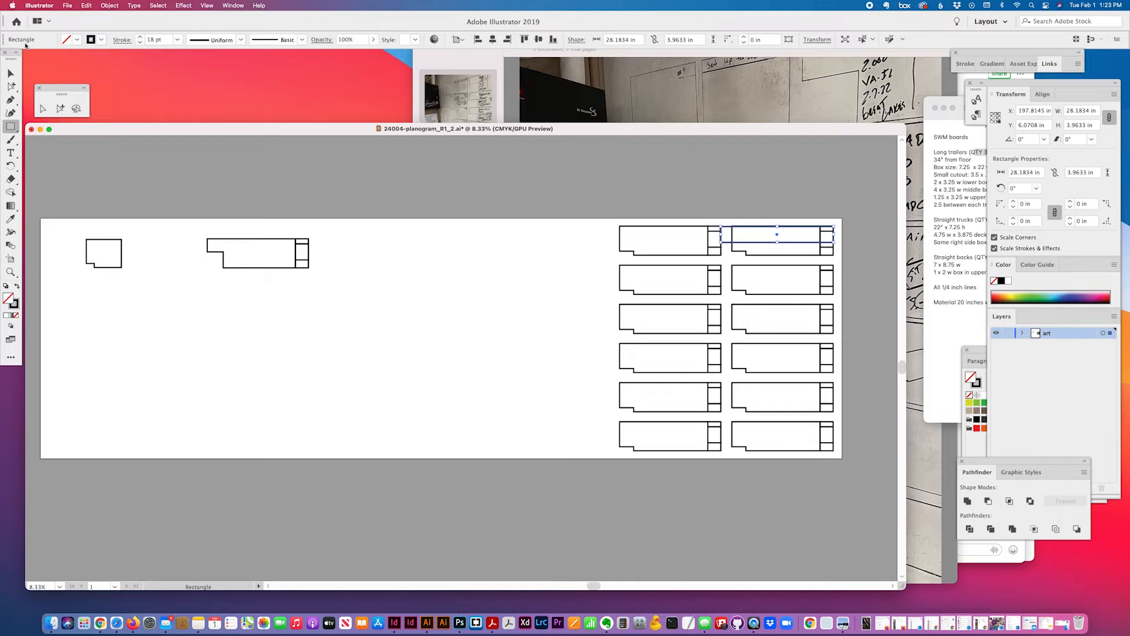
pyautogui.click(10, 73)
pyautogui.click(536, 229)
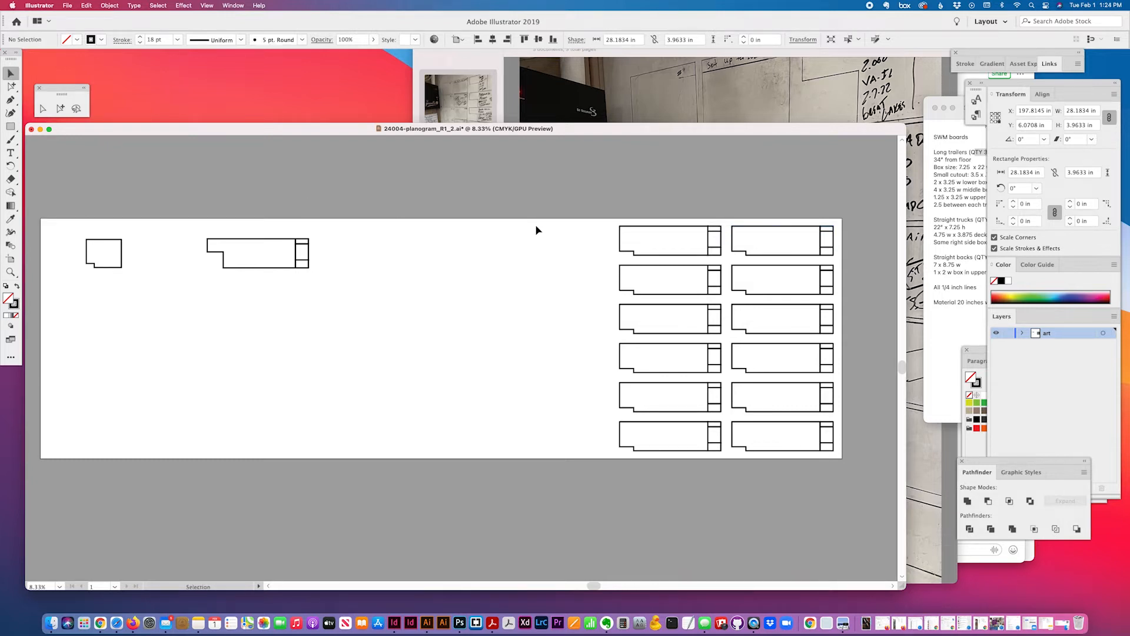
# Set the keyboard increment to 28 in in General preferences
pyautogui.press('super+k')
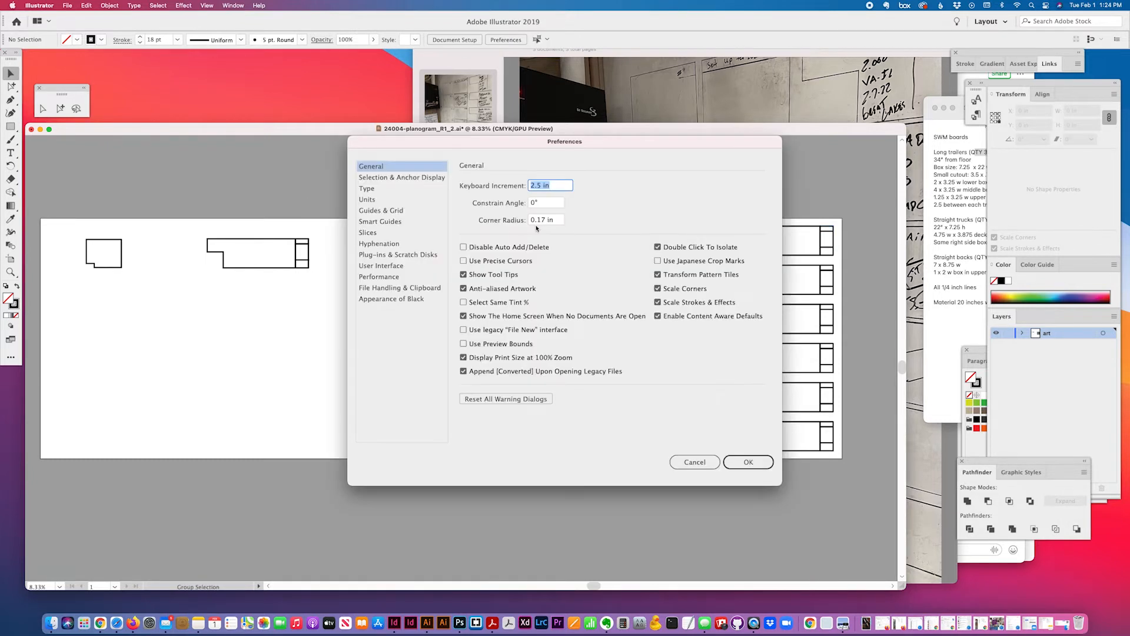
pyautogui.write('28')
pyautogui.click(748, 462)
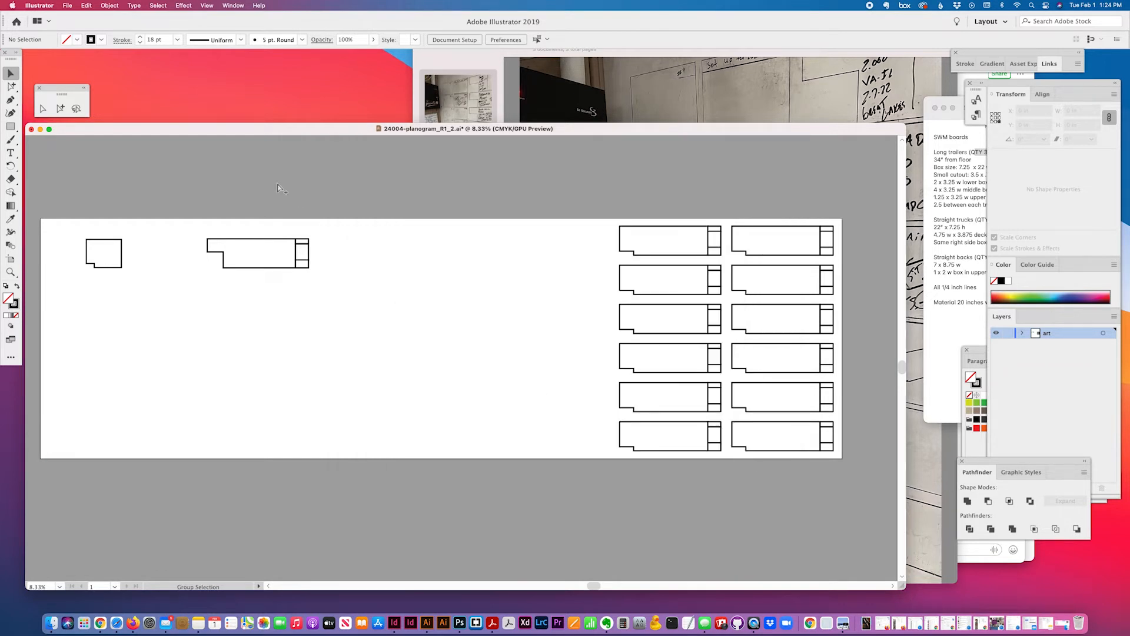
pyautogui.press('super+k')
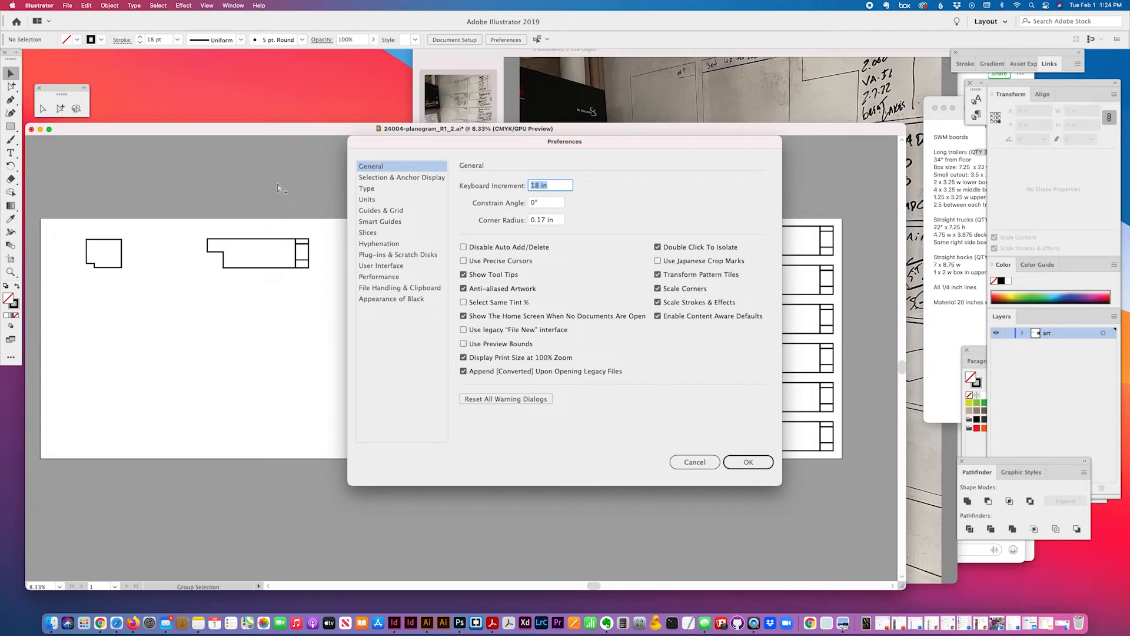
pyautogui.write('28')
pyautogui.press('Return')
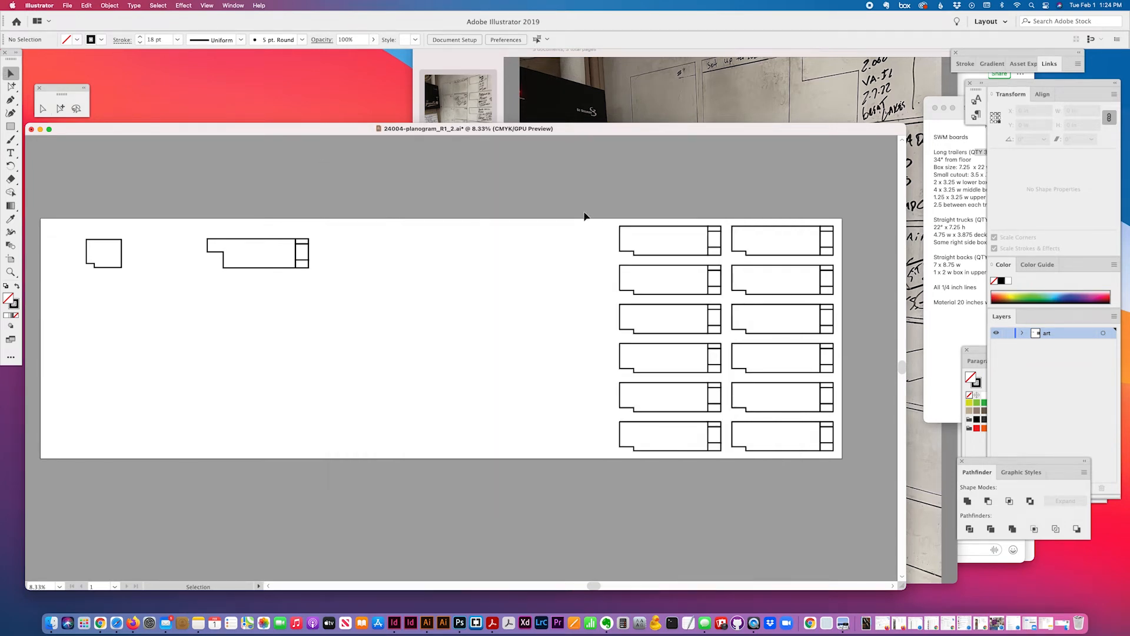
# Duplicate the left trailer column leftward, then delete the three resulting columns
pyautogui.moveTo(586, 217); pyautogui.dragTo(745, 506)
pyautogui.click(687, 373)
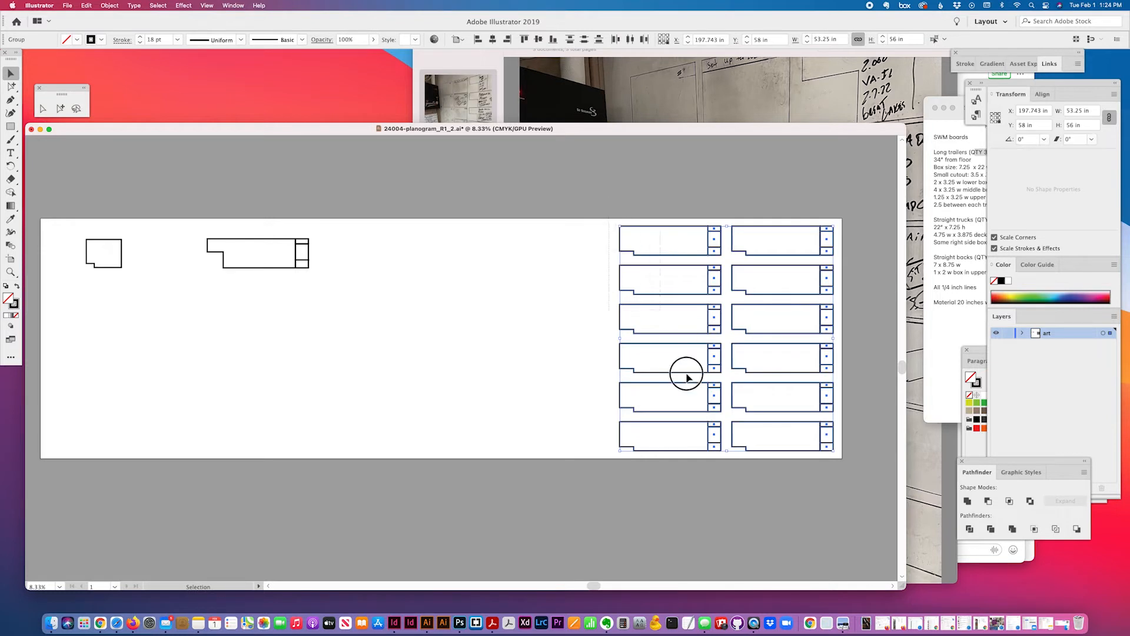
pyautogui.hotkey('alt', 'Left')
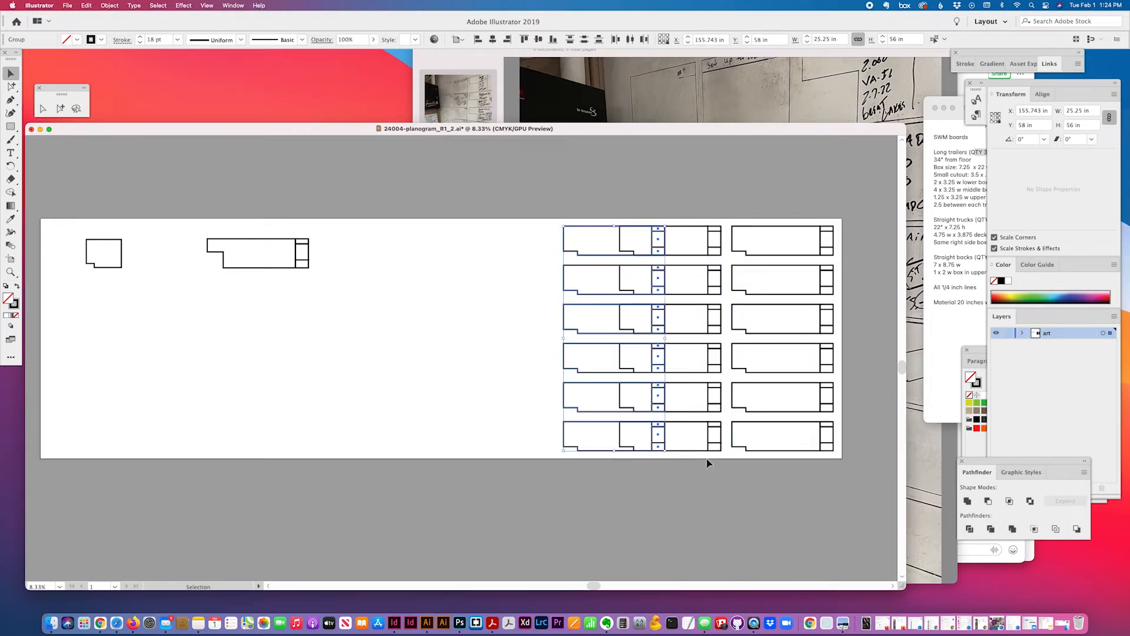
pyautogui.press('Left')
pyautogui.press('Left')
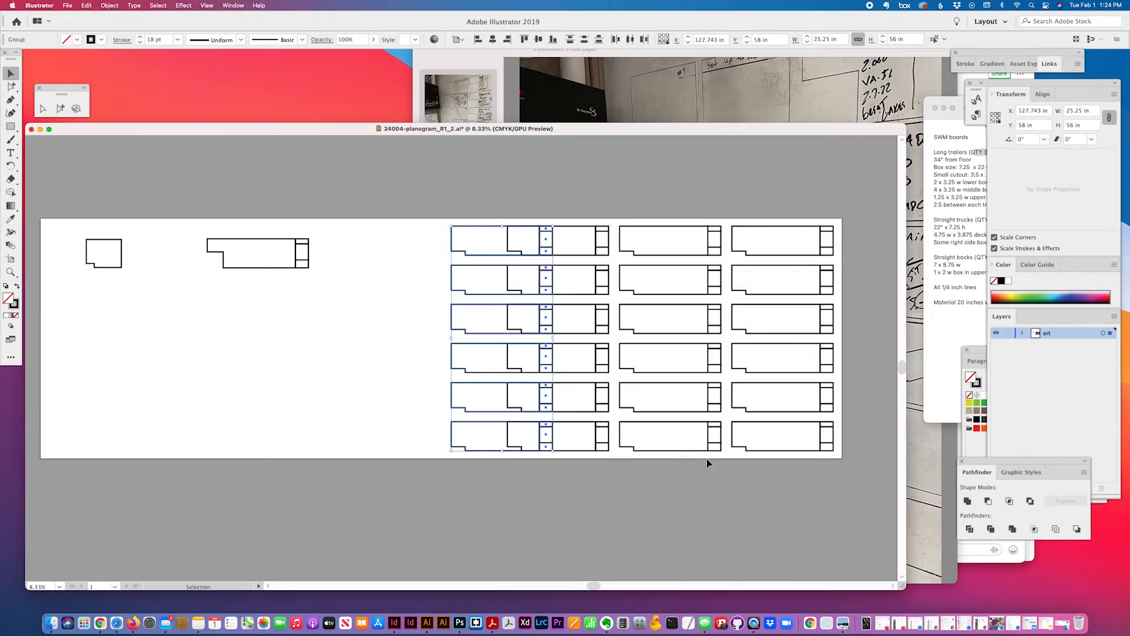
pyautogui.press('Left')
pyautogui.moveTo(397, 184); pyautogui.dragTo(673, 501)
pyautogui.press('Delete')
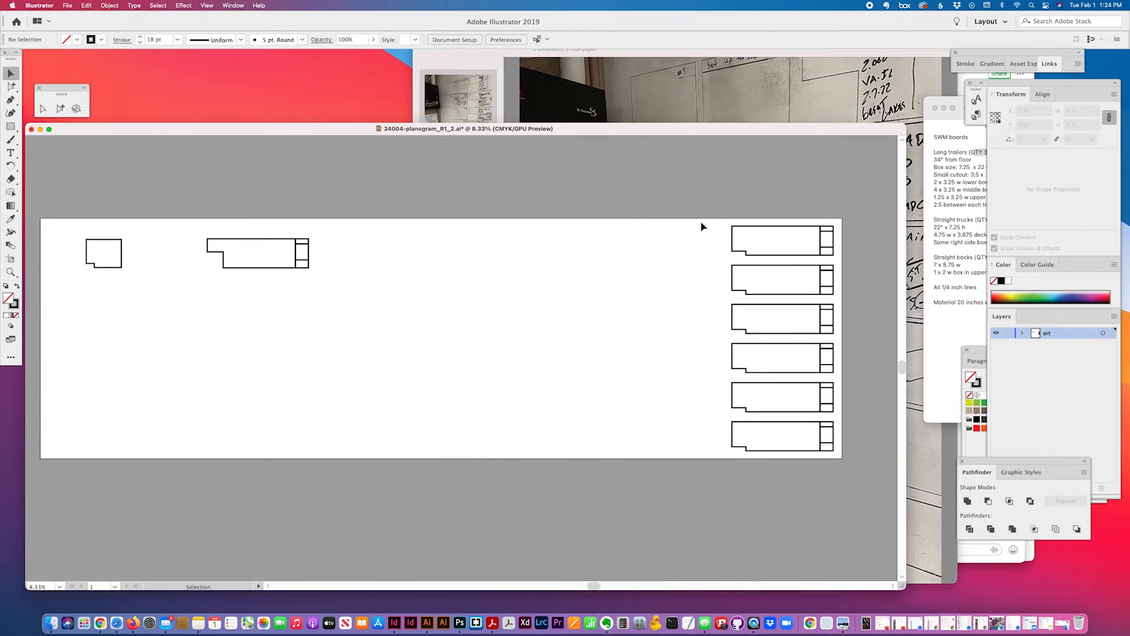
# Duplicate the right trailer column leftward, 28 in apart, to make five columns
pyautogui.moveTo(701, 223); pyautogui.dragTo(807, 495)
pyautogui.hotkey('alt', 'Left')
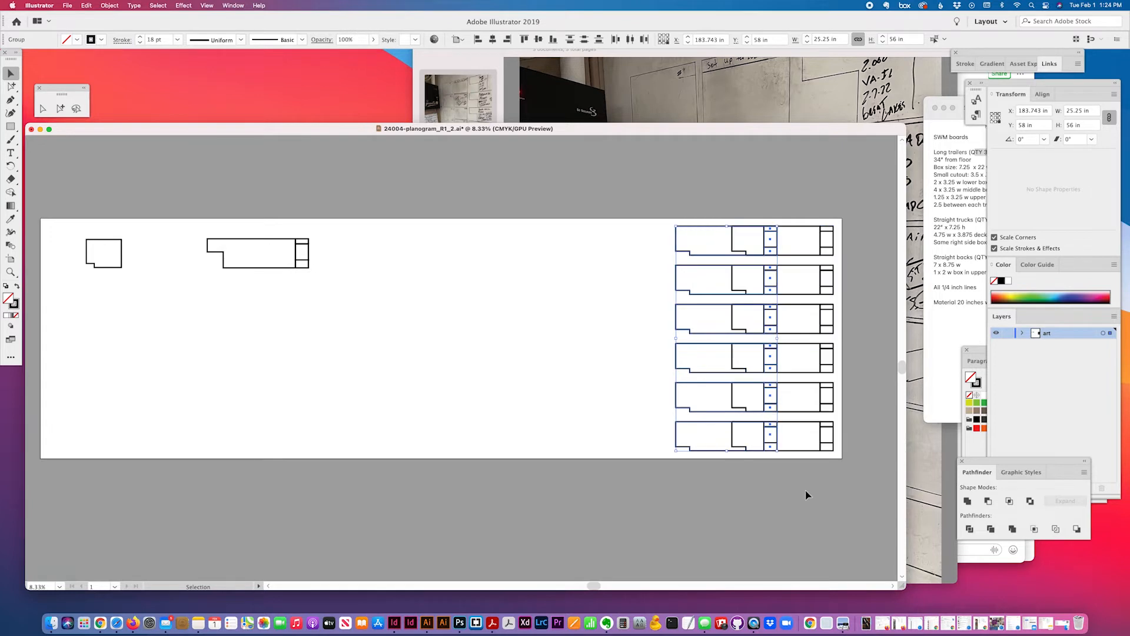
pyautogui.press('Left')
pyautogui.hotkey('alt', 'Left')
pyautogui.press('Left')
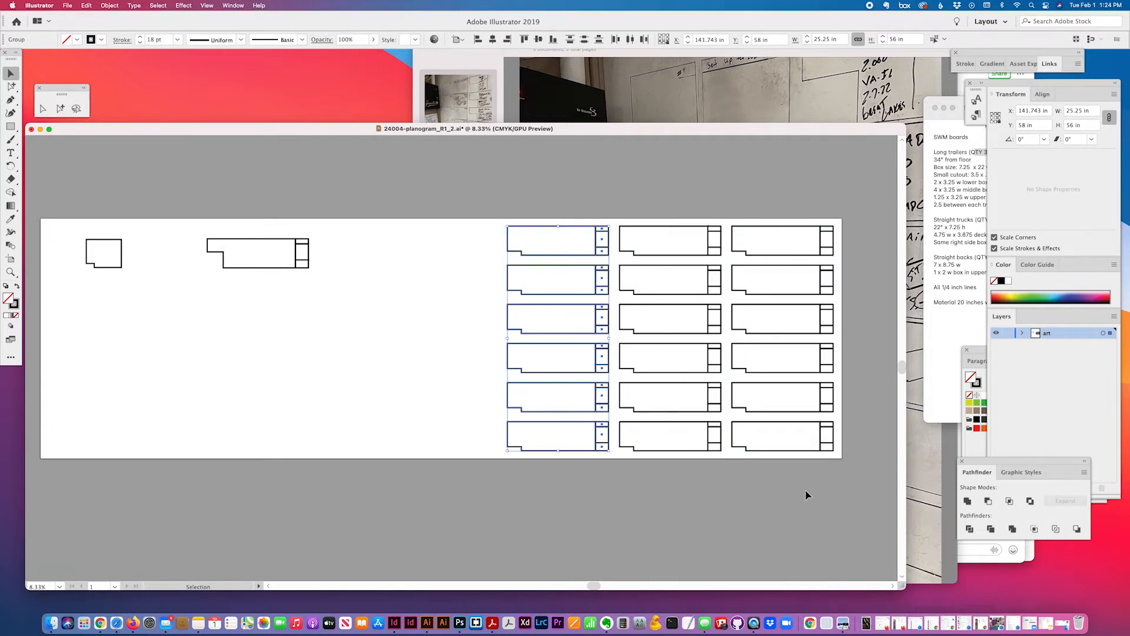
pyautogui.hotkey('alt', 'Left')
pyautogui.press('Left')
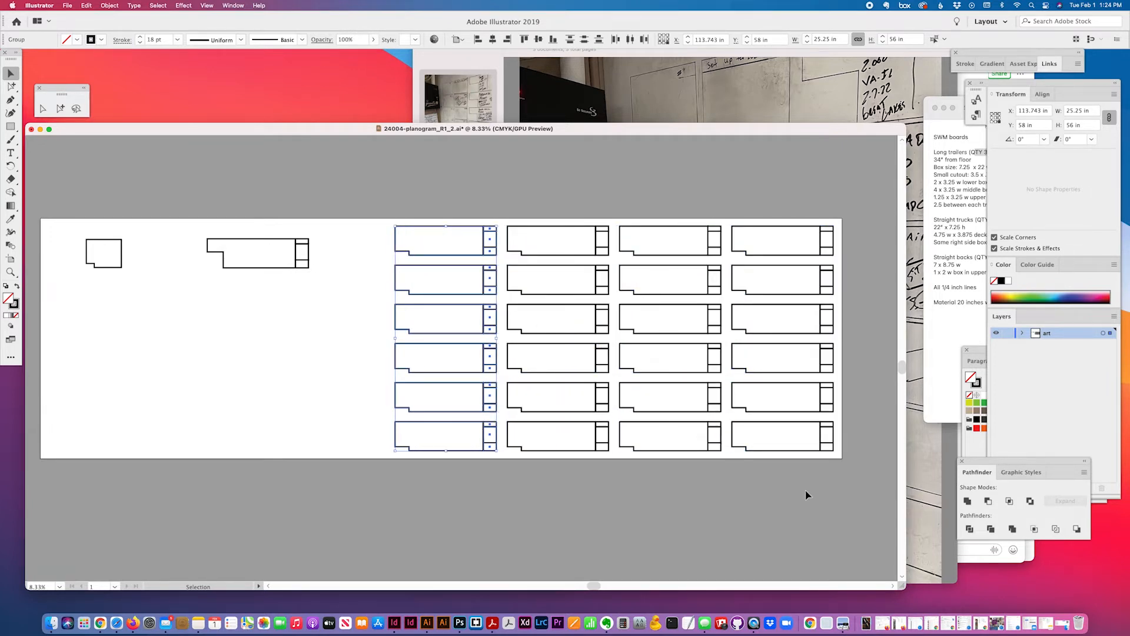
pyautogui.hotkey('alt', 'Left')
pyautogui.press('Left')
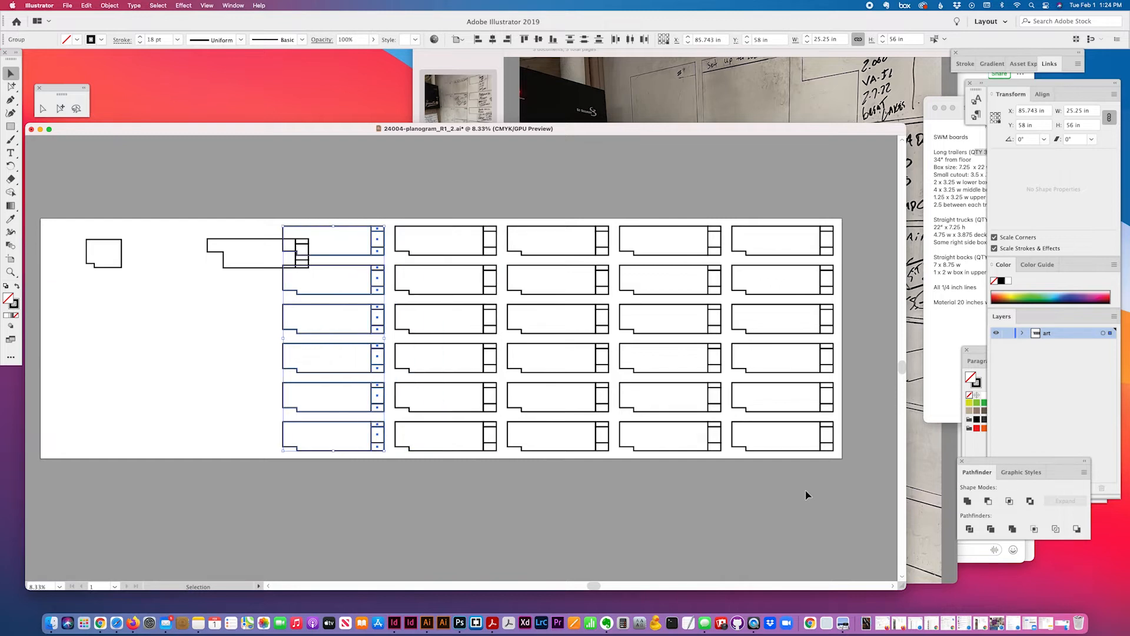
# Reposition the lone shape at the left of the artboard
pyautogui.hscroll(-5, 539, 389)
pyautogui.hscroll(2, 538, 389)
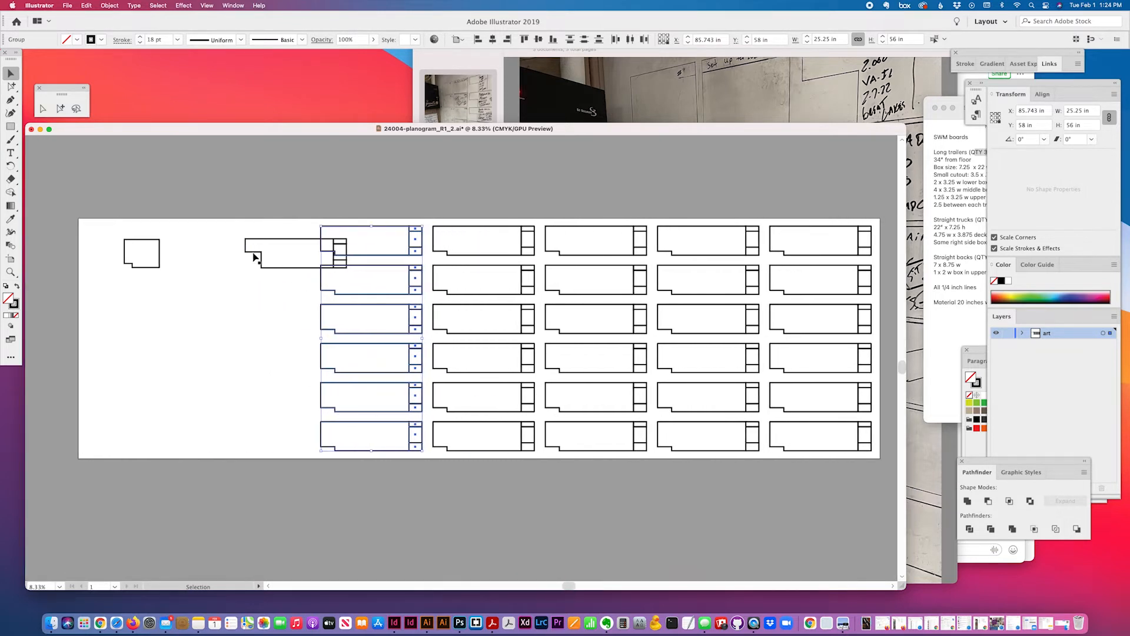
pyautogui.click(286, 270)
pyautogui.moveTo(285, 268); pyautogui.dragTo(216, 189)
pyautogui.moveTo(274, 239); pyautogui.dragTo(253, 253)
pyautogui.click(282, 285)
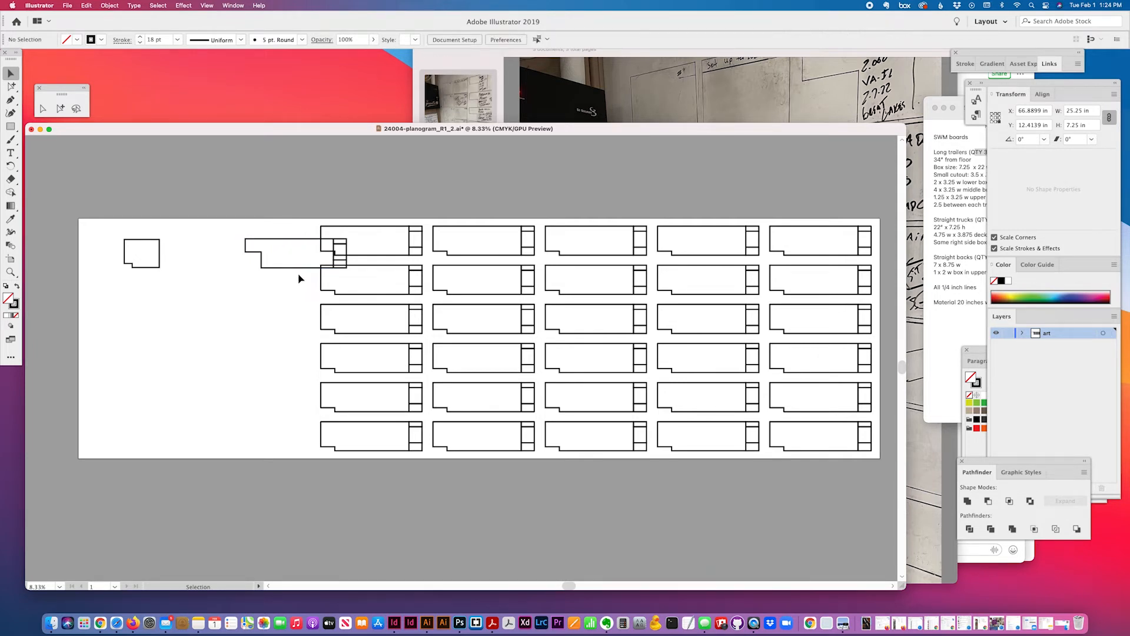
# Top-align the lone truck board with the grid's top-left trailer board, then slide it right
pyautogui.click(301, 268)
pyautogui.moveTo(301, 268); pyautogui.dragTo(250, 284)
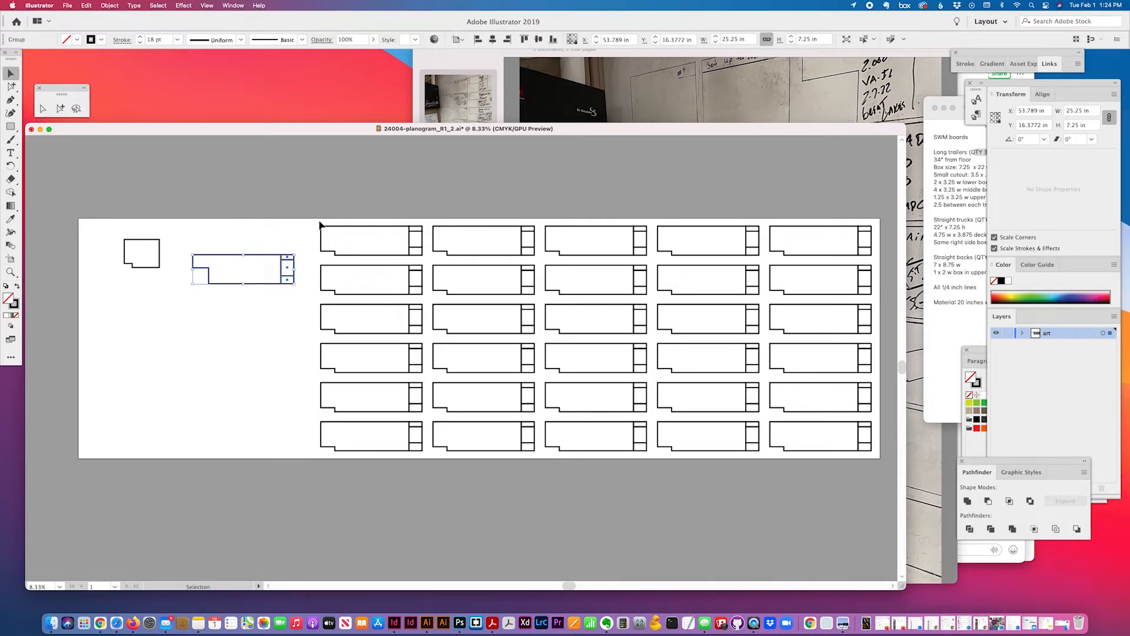
pyautogui.click(273, 262)
pyautogui.click(353, 226)
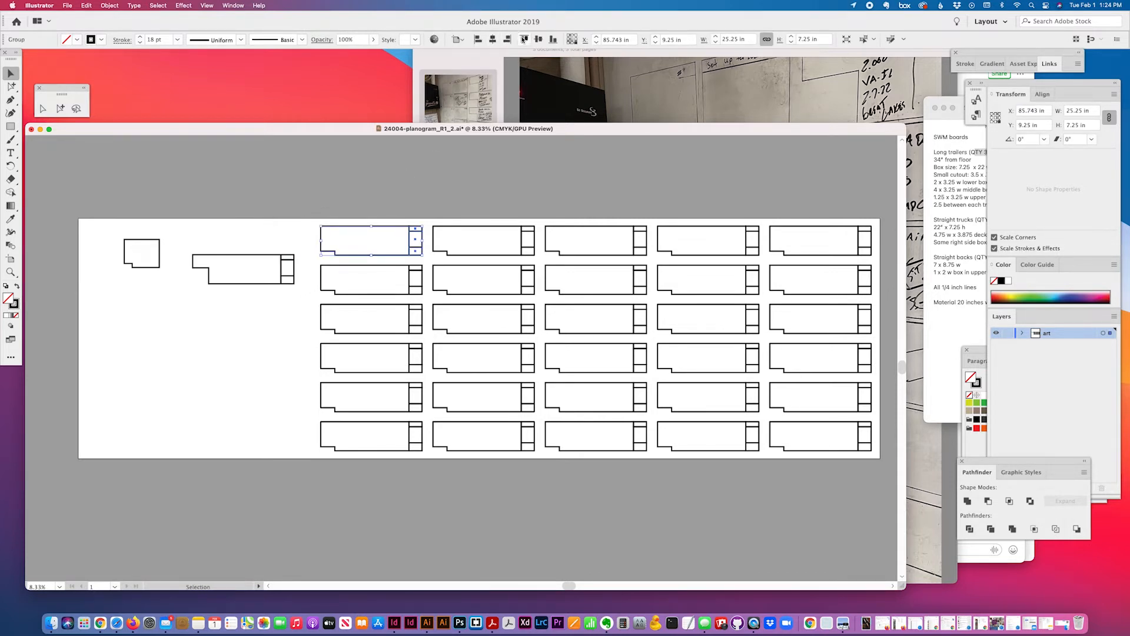
pyautogui.keyDown('shift'); pyautogui.click(236, 269); pyautogui.keyUp('shift')
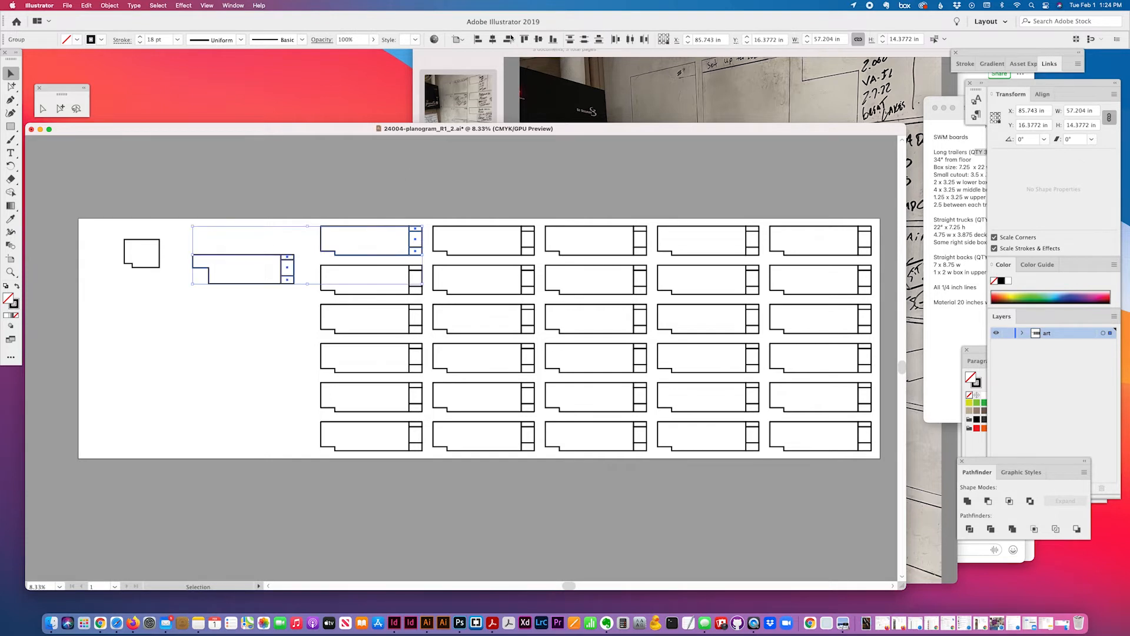
pyautogui.click(524, 40)
pyautogui.press('super+z')
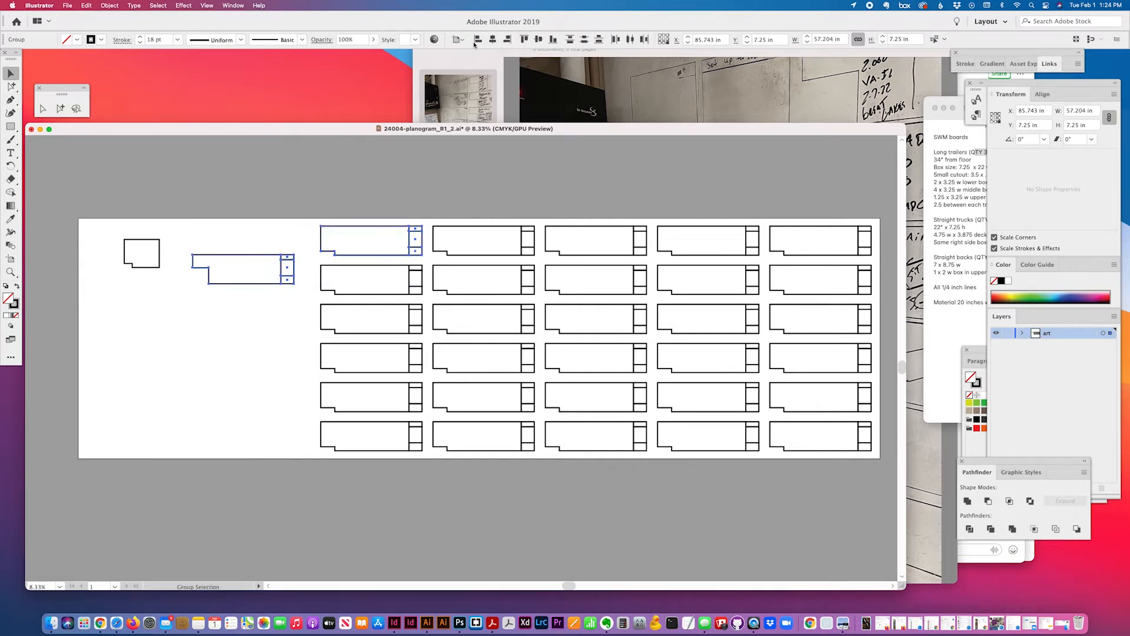
pyautogui.click(524, 40)
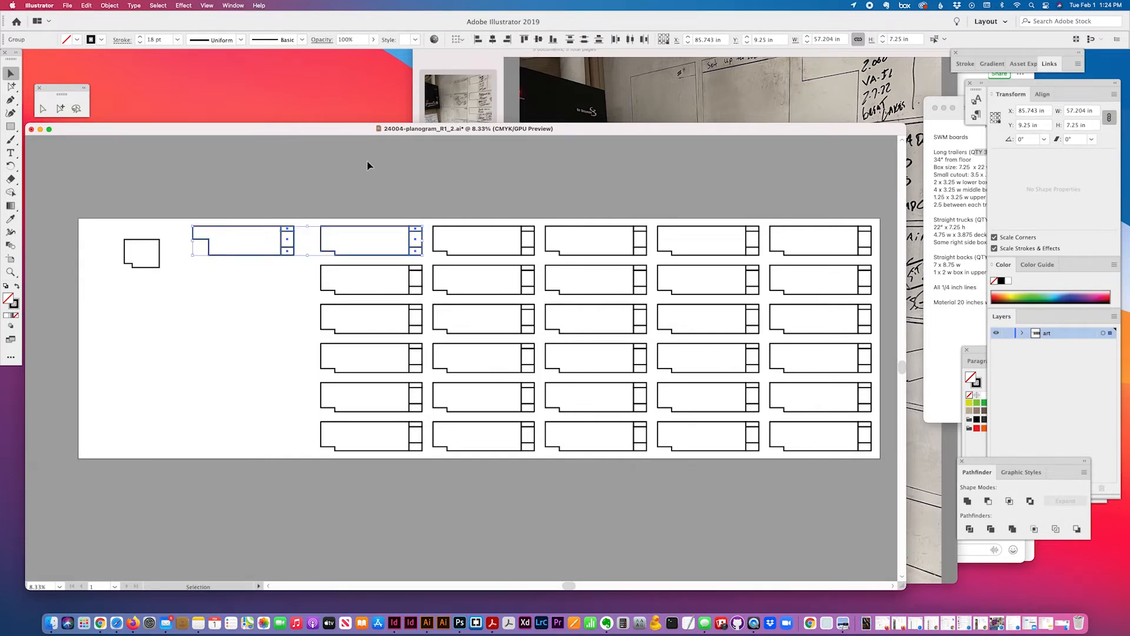
pyautogui.click(353, 170)
pyautogui.moveTo(297, 235); pyautogui.dragTo(320, 233)
# Set the keyboard increment to 2.5 in and nudge the board left 2.5 in
pyautogui.press('super+k')
pyautogui.write('2.5')
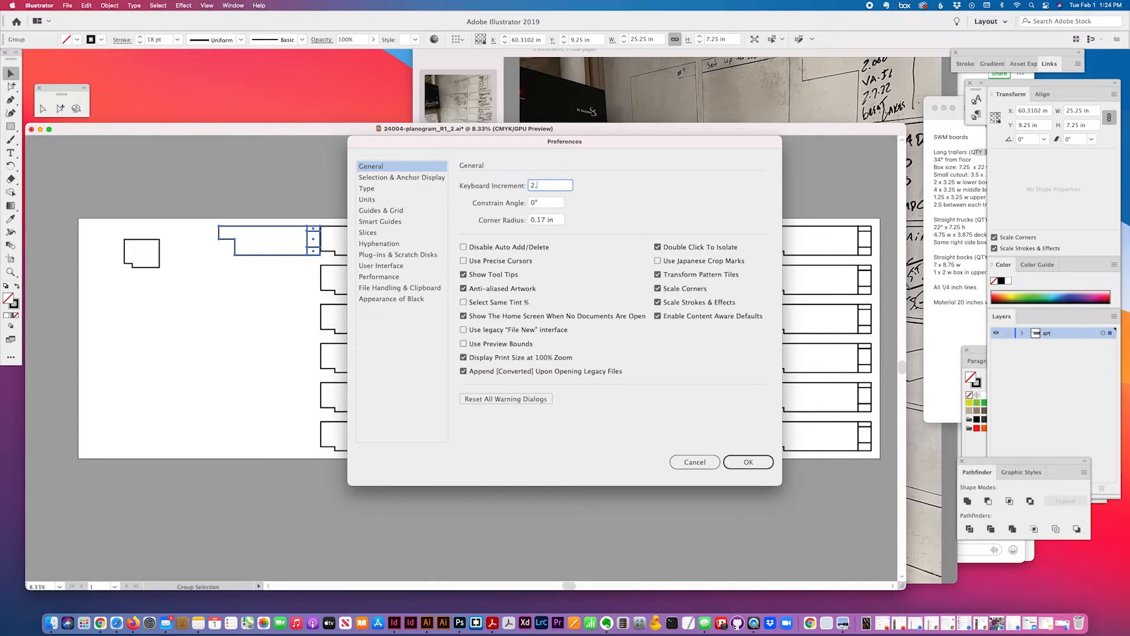
pyautogui.press('Return')
pyautogui.press('Left')
# Draw a thin 2.2018 × 9.578 in rectangle from the first-row board down toward the second row
pyautogui.hscroll(-2, 378, 294)
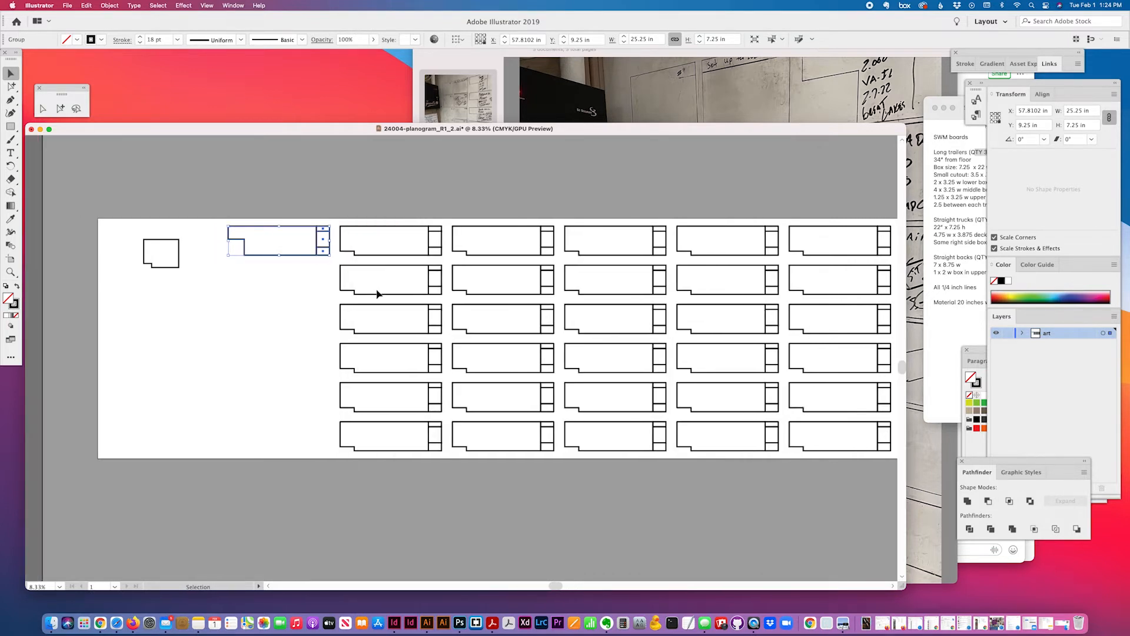
pyautogui.hscroll(-6, 377, 294)
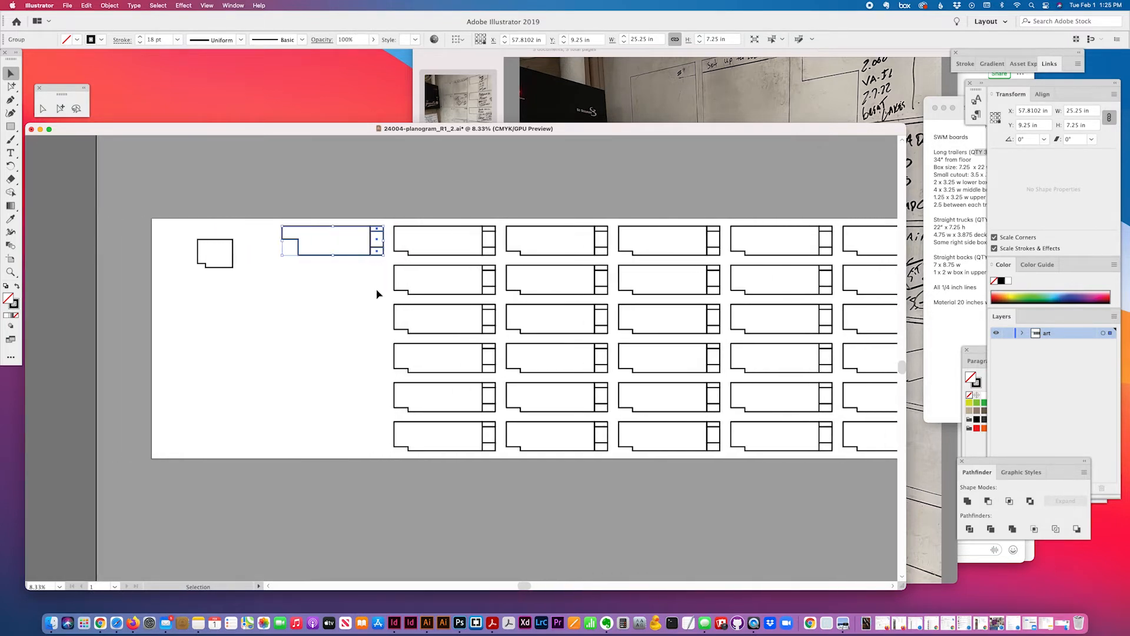
pyautogui.click(10, 126)
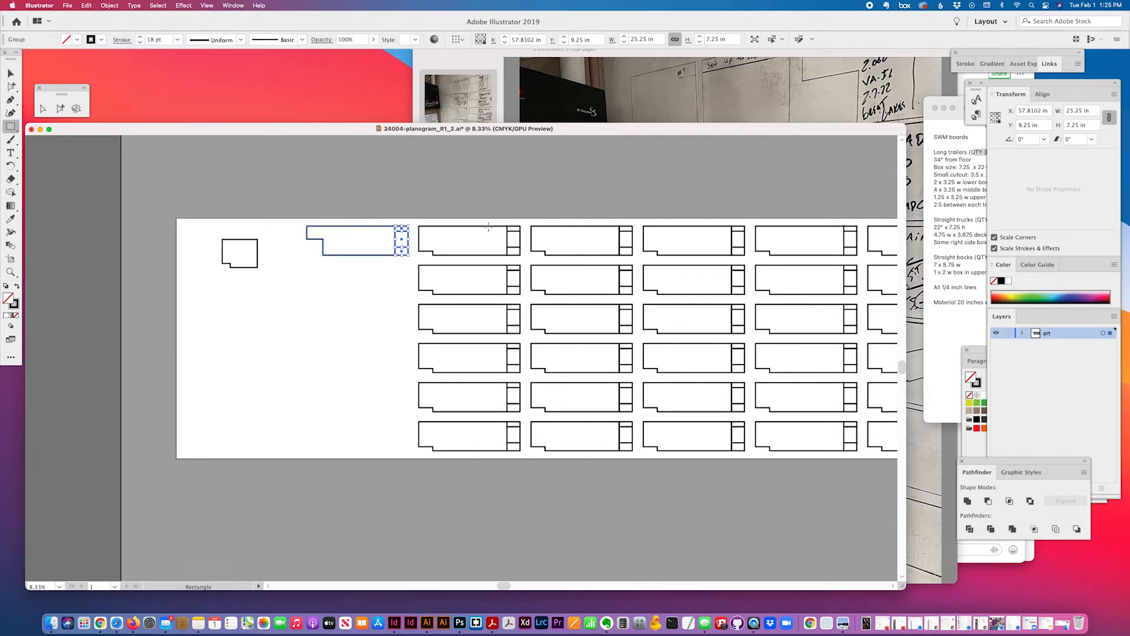
pyautogui.moveTo(488, 226); pyautogui.dragTo(497, 265)
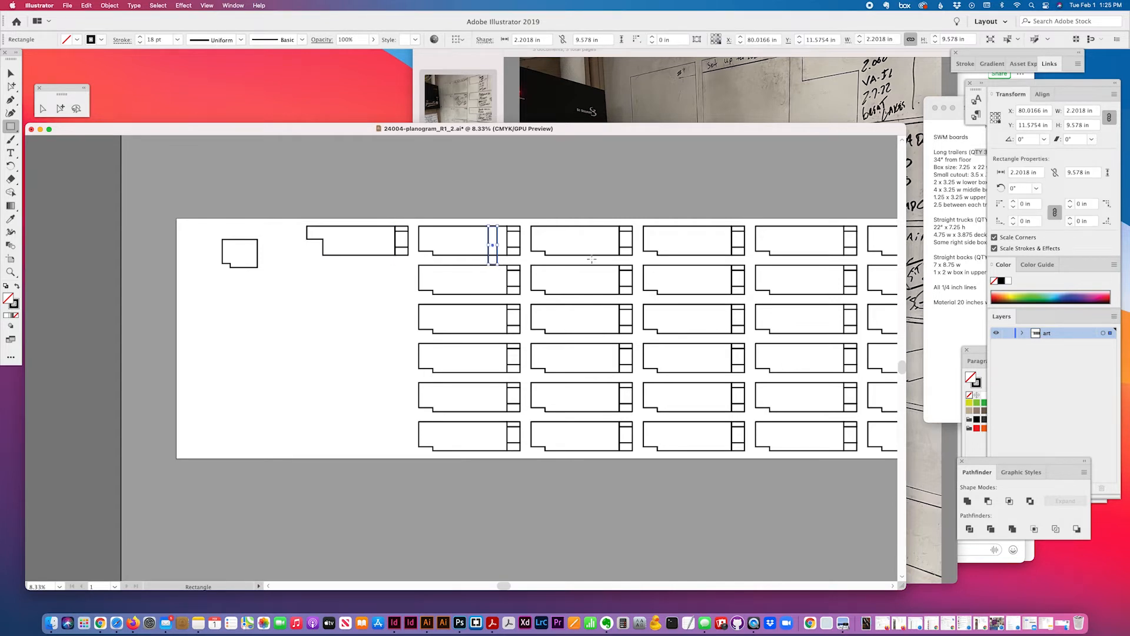
pyautogui.click(60, 108)
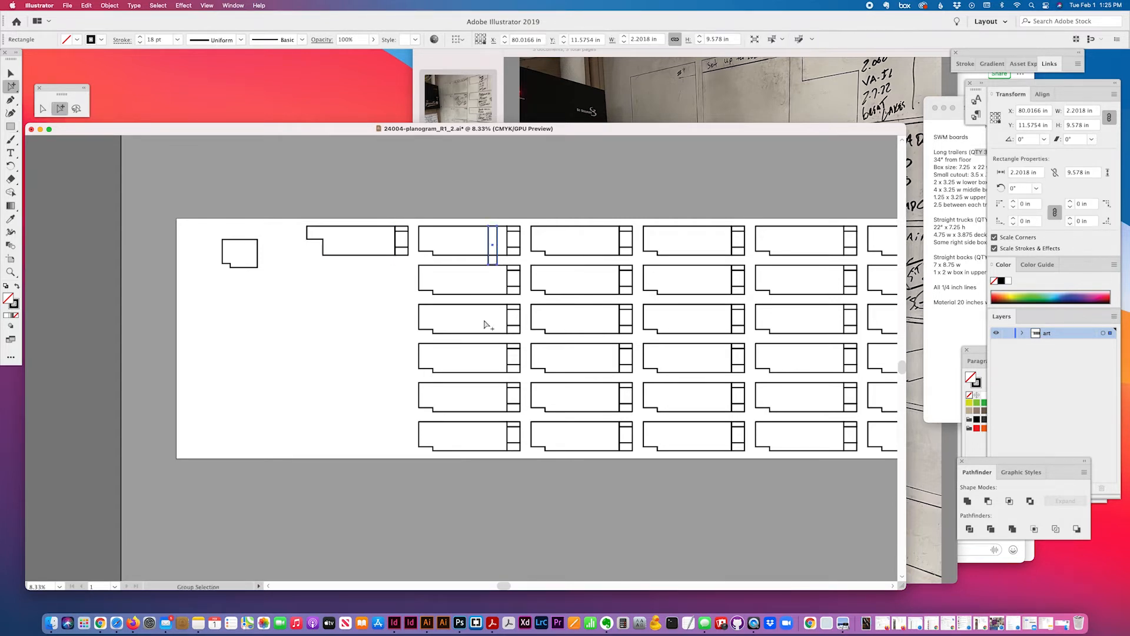
pyautogui.click(825, 414)
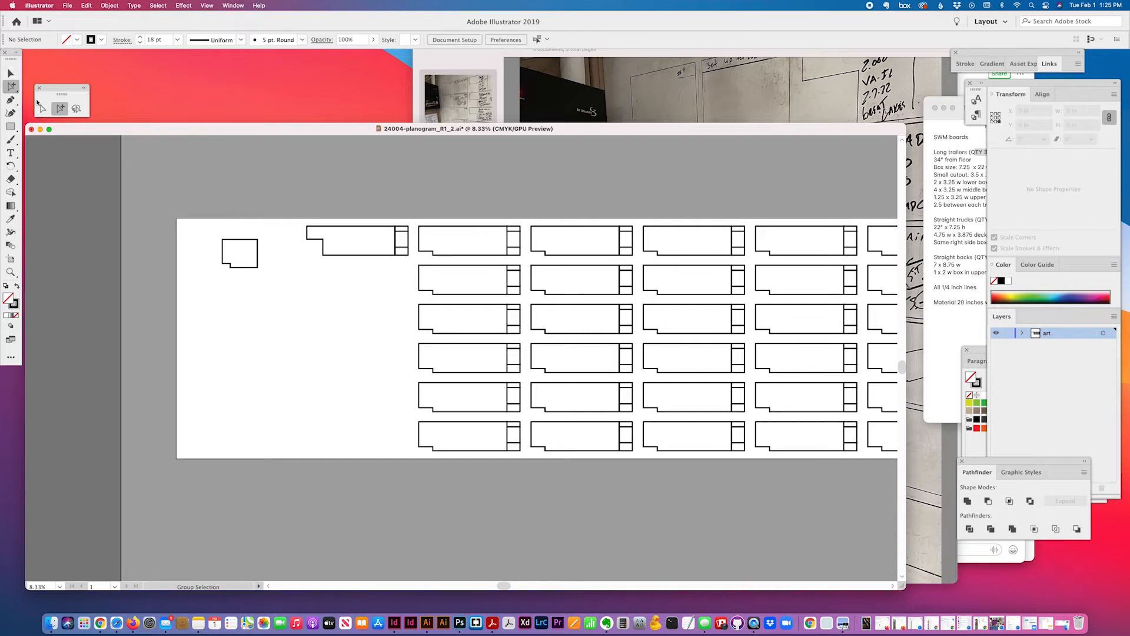
pyautogui.click(42, 109)
pyautogui.click(494, 267)
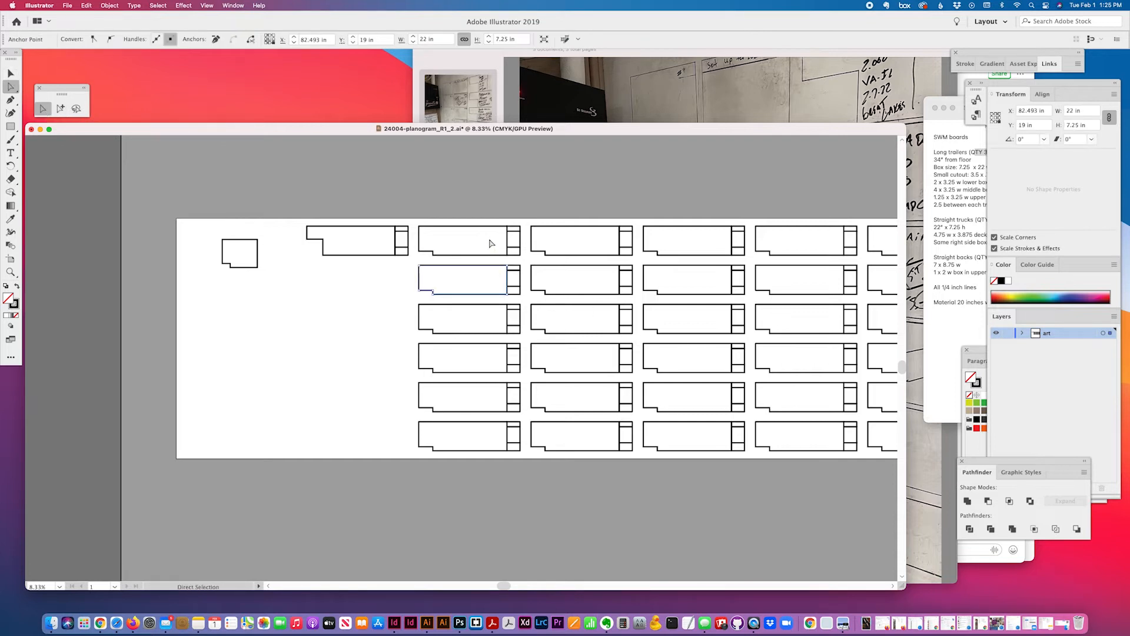
pyautogui.keyDown('shift'); pyautogui.click(492, 229); pyautogui.keyUp('shift')
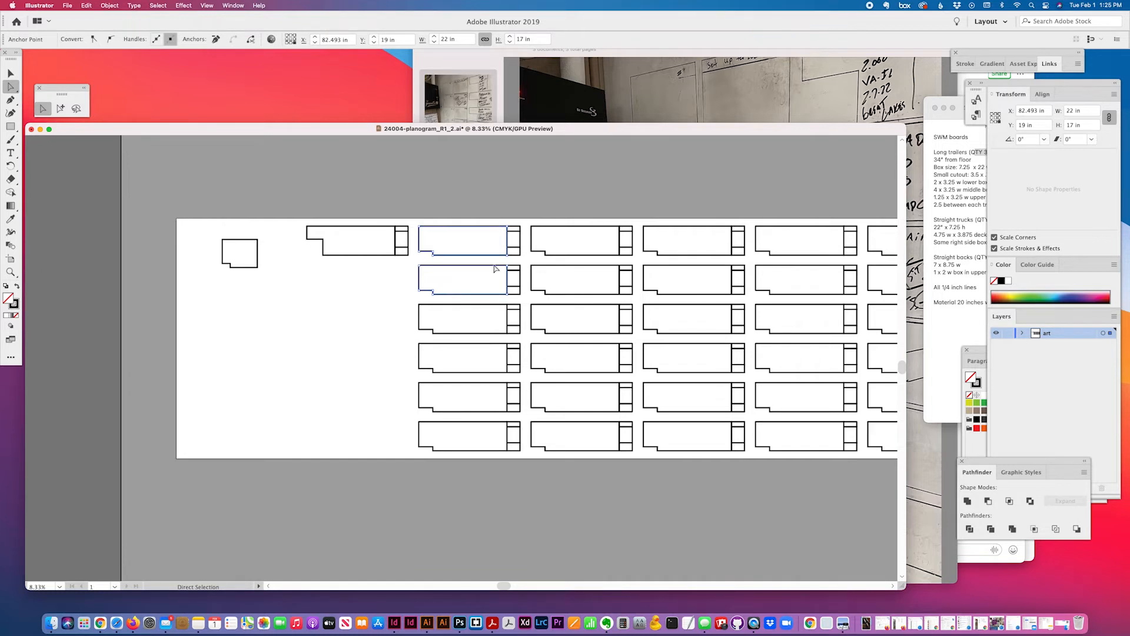
pyautogui.press('super+c')
pyautogui.press('super+shift+a')
pyautogui.press('super+f')
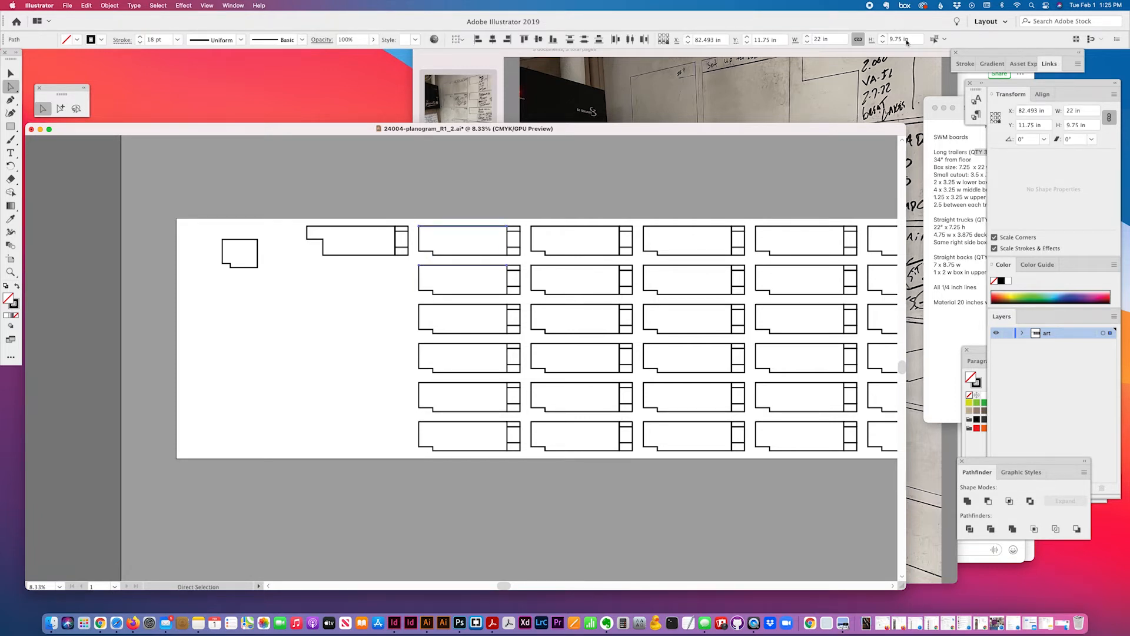
pyautogui.click(63, 110)
pyautogui.press('super+shift+a')
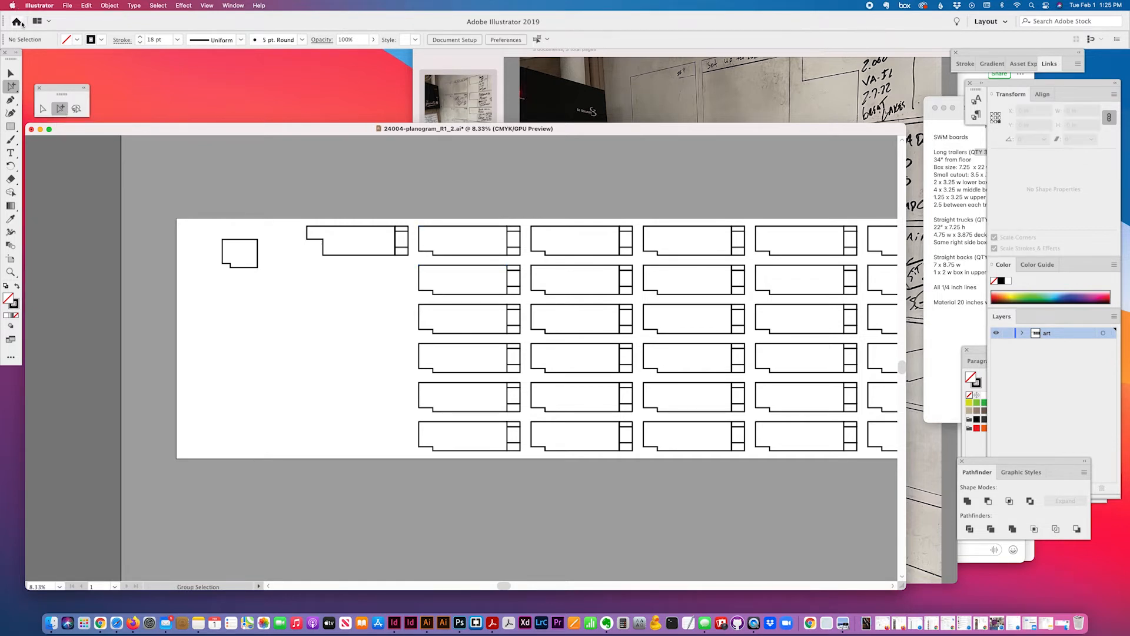
pyautogui.click(11, 73)
# Set the increment to 9.75 in and duplicate the top-left board down to six rows
pyautogui.click(379, 227)
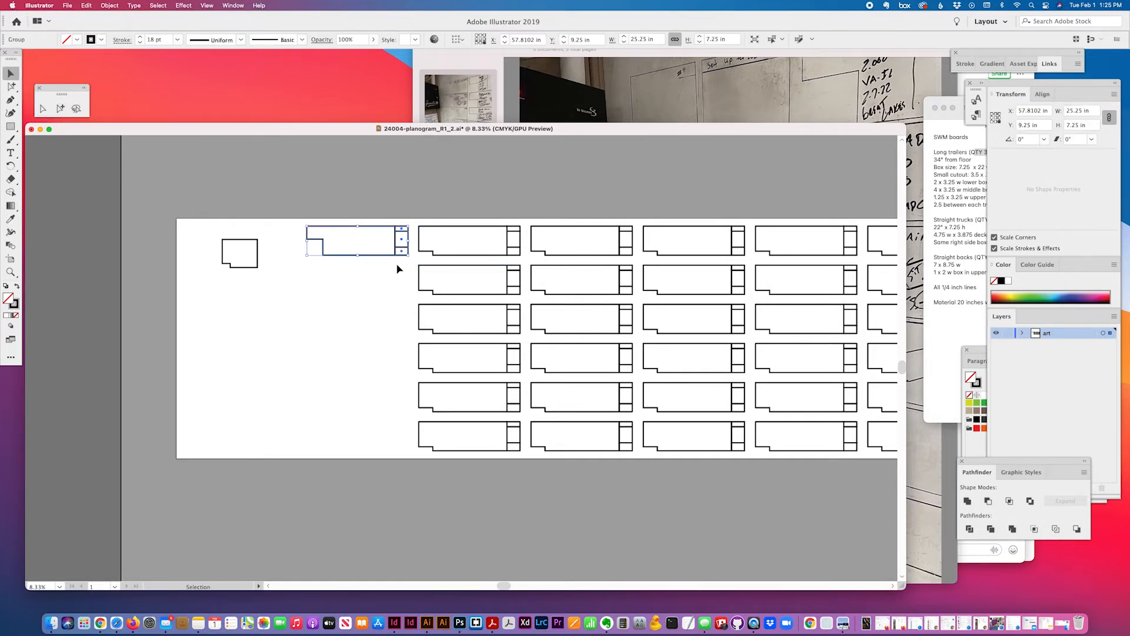
pyautogui.press('super+k')
pyautogui.write('9.75')
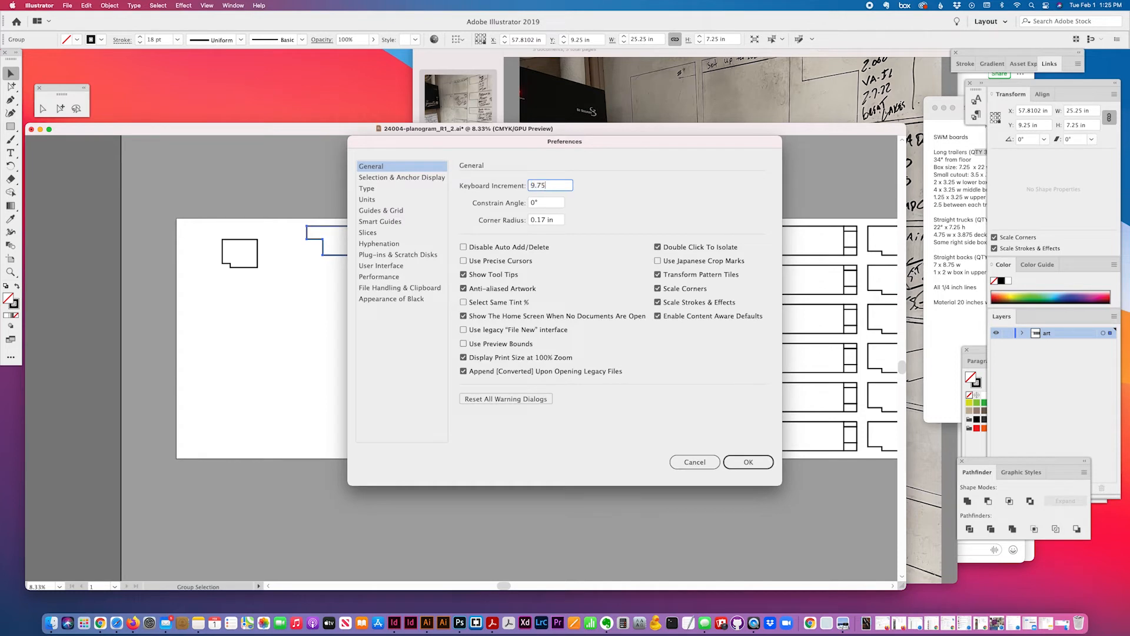
pyautogui.press('Return')
pyautogui.hotkey('alt', 'Down')
pyautogui.hotkey('alt', 'Down')
pyautogui.hotkey('alt', 'Down')
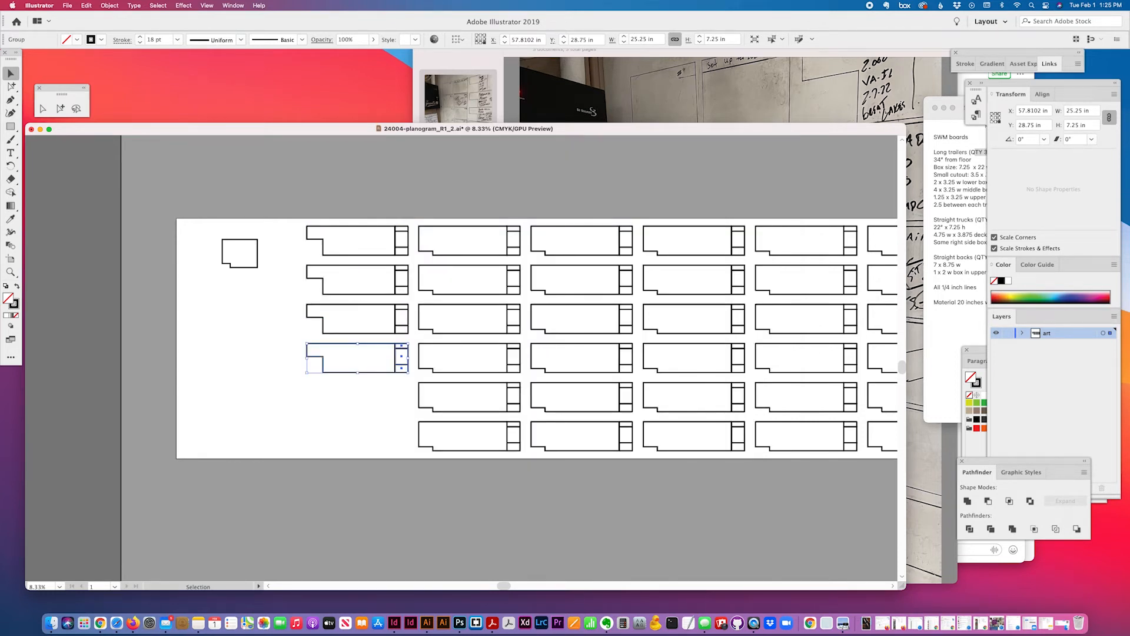
pyautogui.hotkey('alt', 'Down')
pyautogui.hotkey('alt', 'Down')
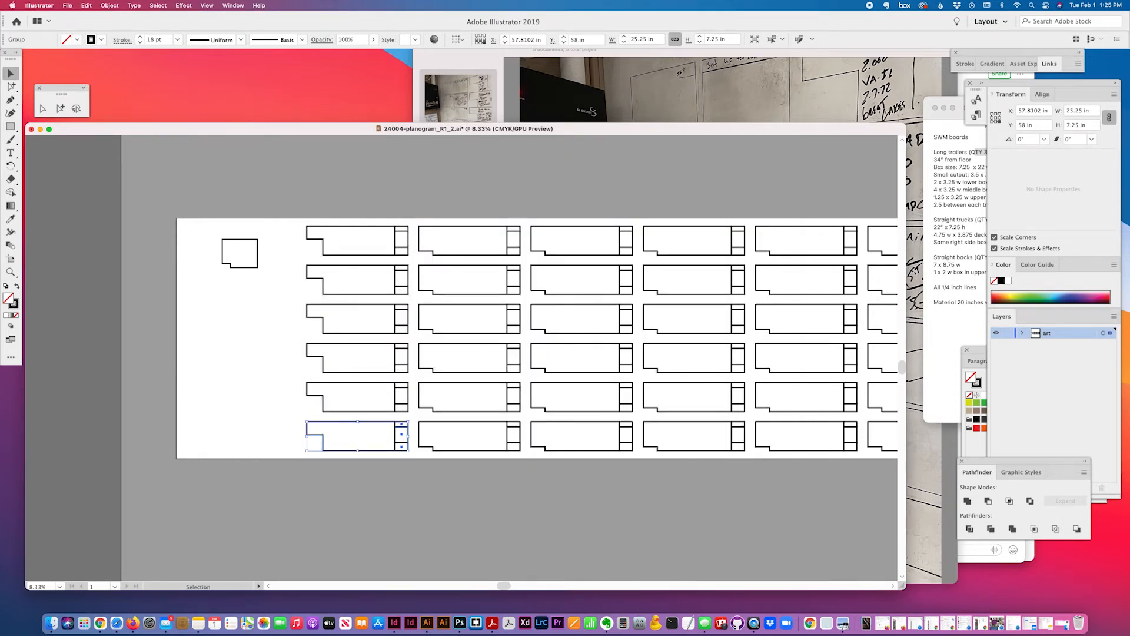
pyautogui.click(298, 283)
# Align the small book board's top with the first leftmost board
pyautogui.click(258, 254)
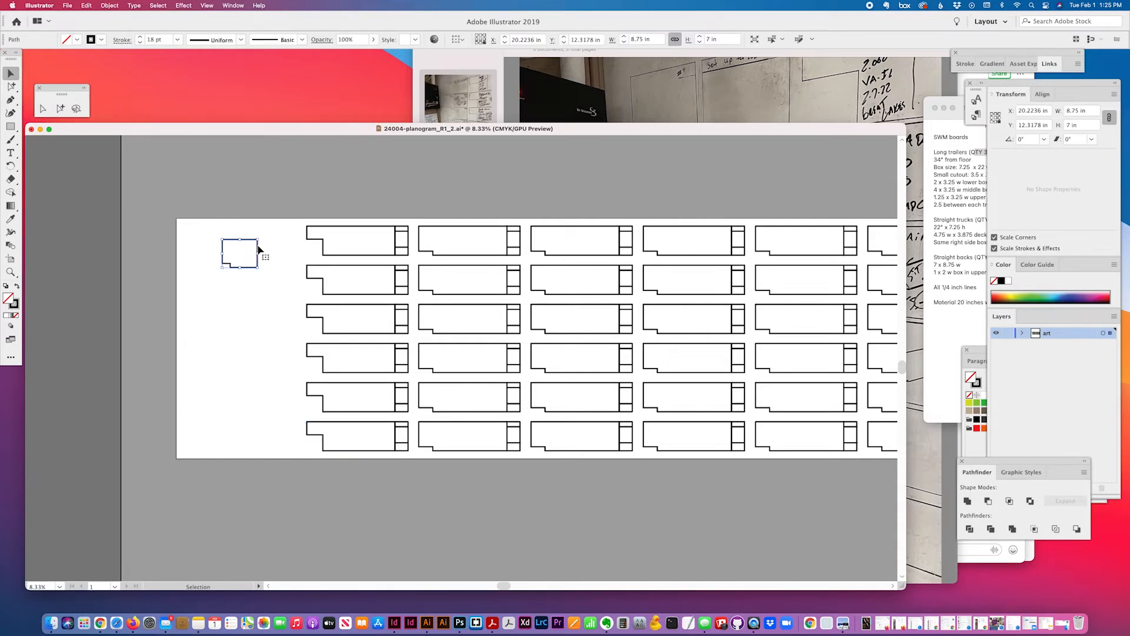
pyautogui.keyDown('shift'); pyautogui.click(341, 242); pyautogui.keyUp('shift')
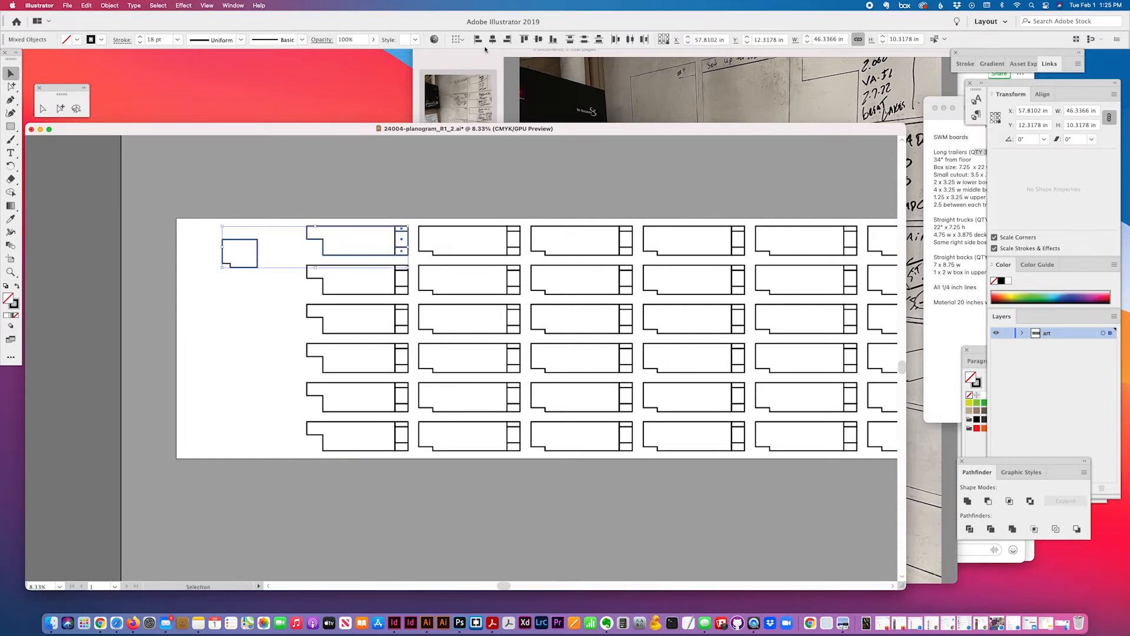
pyautogui.click(298, 245)
pyautogui.click(524, 40)
pyautogui.click(267, 235)
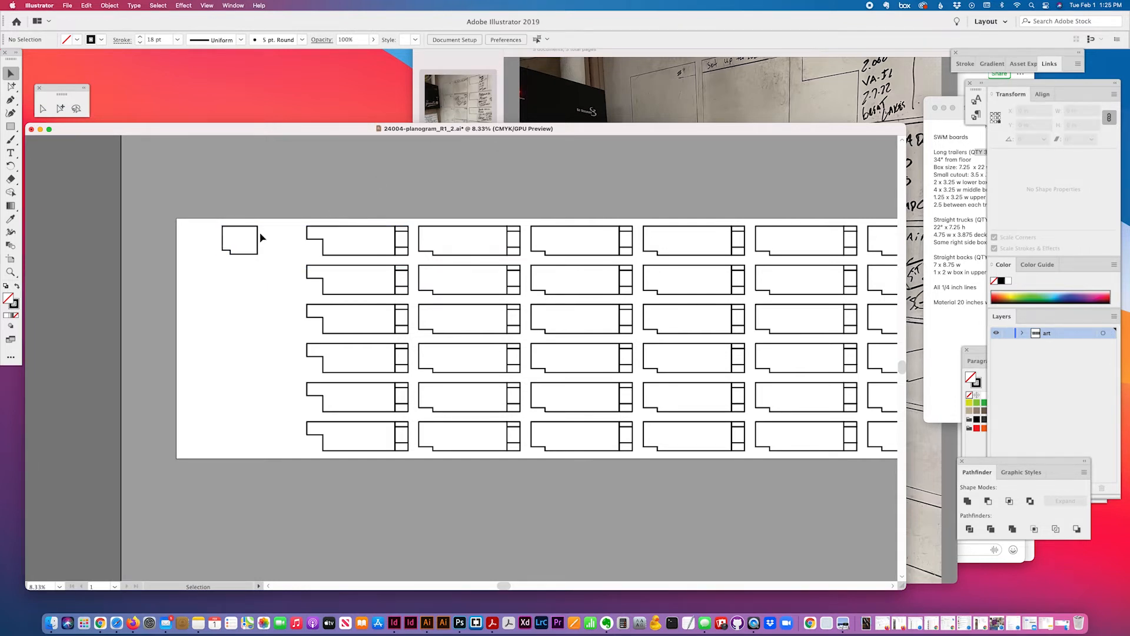
pyautogui.moveTo(261, 236); pyautogui.dragTo(378, 224)
pyautogui.click(261, 233)
# Align the book board's left edge with the first leftmost board
pyautogui.click(257, 238)
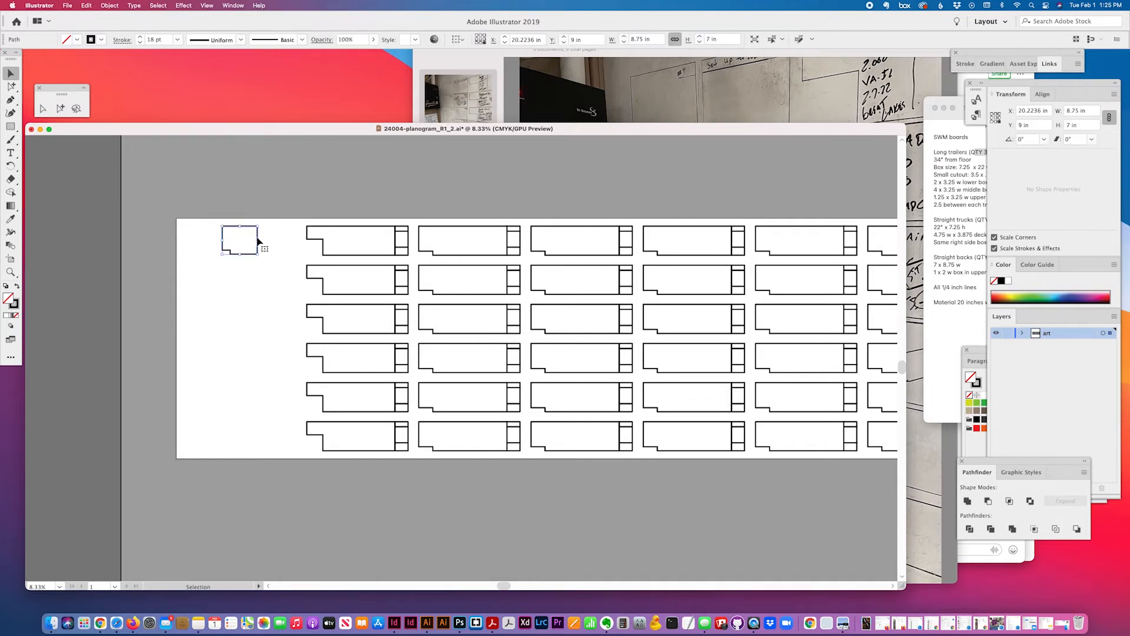
pyautogui.moveTo(267, 235); pyautogui.dragTo(363, 238)
pyautogui.moveTo(263, 223); pyautogui.dragTo(361, 232)
pyautogui.keyDown('shift'); pyautogui.click(361, 240); pyautogui.keyUp('shift')
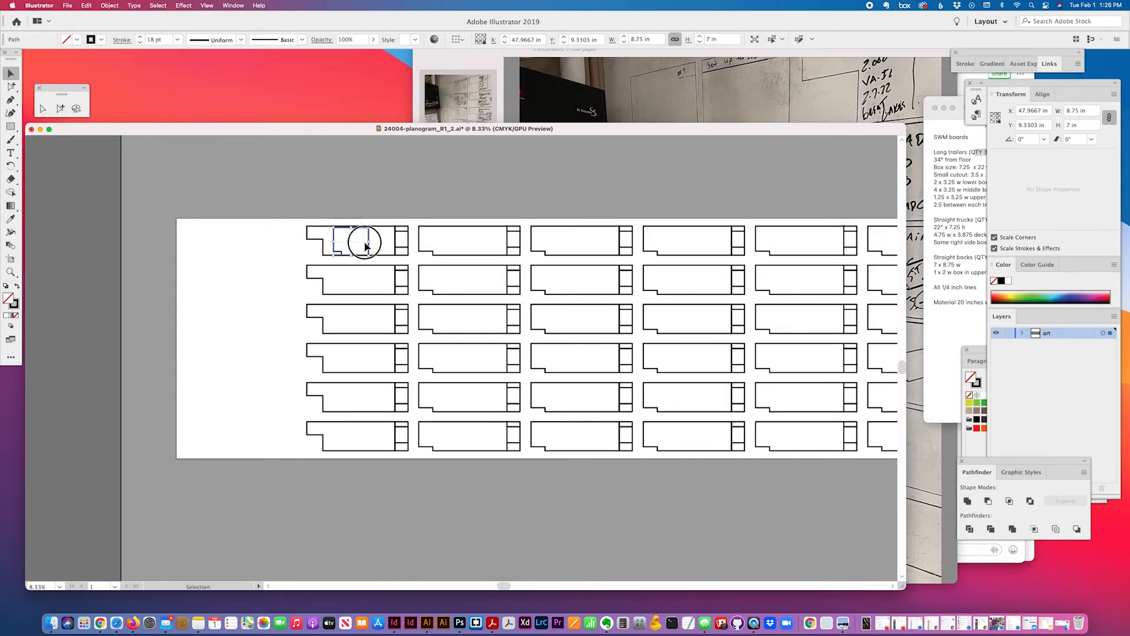
pyautogui.click(482, 39)
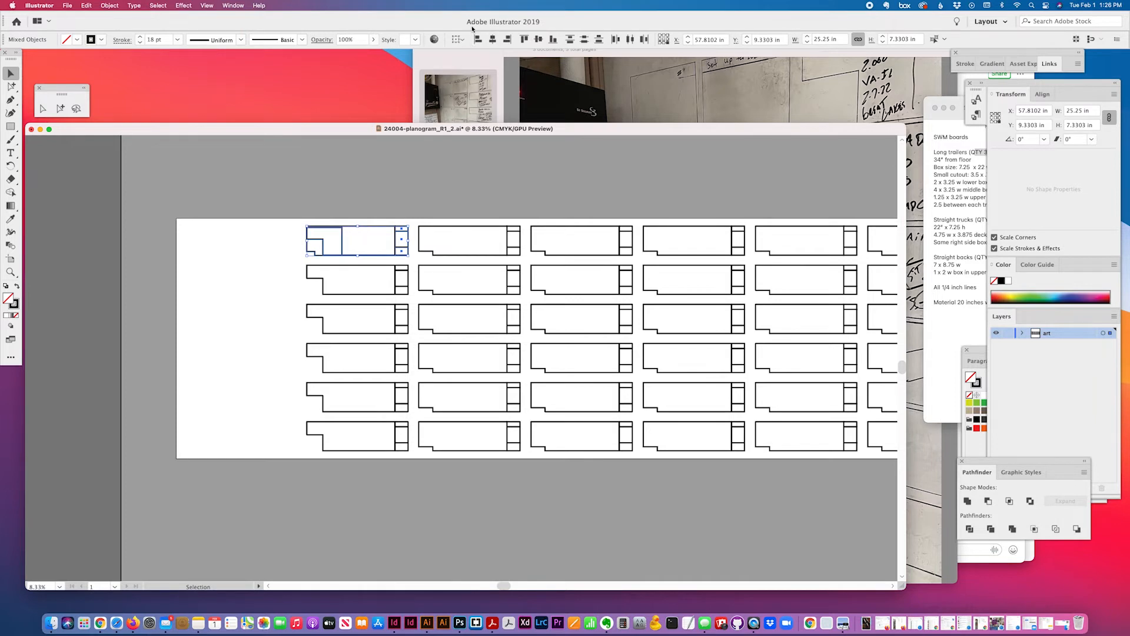
# Set the increment to 11.25 in, move the book board left and duplicate it alongside
pyautogui.click(405, 168)
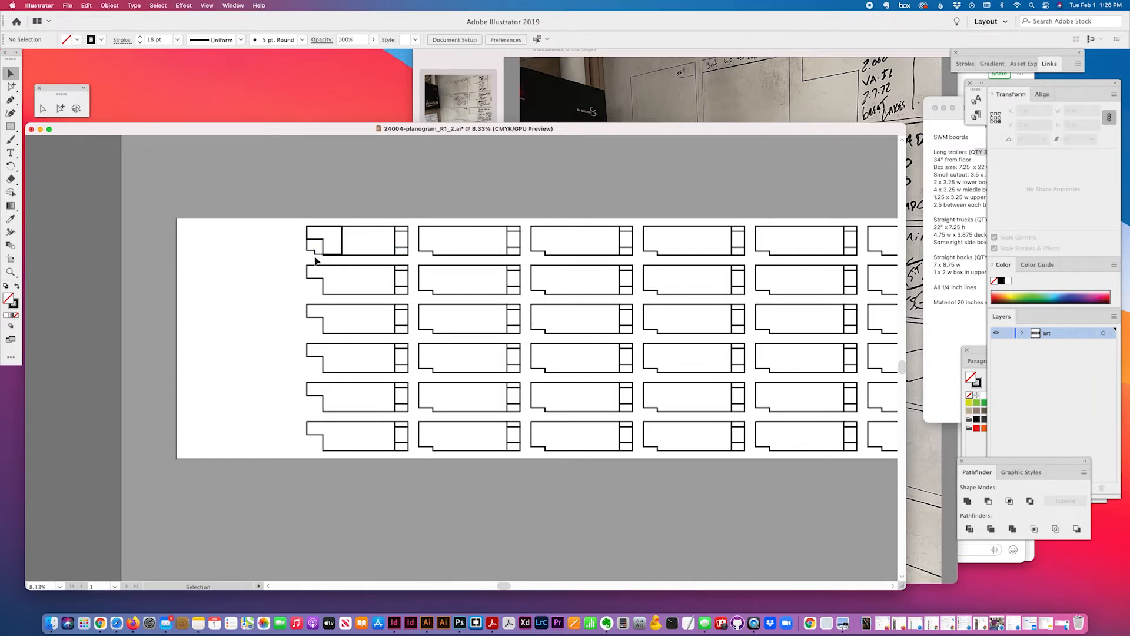
pyautogui.click(342, 249)
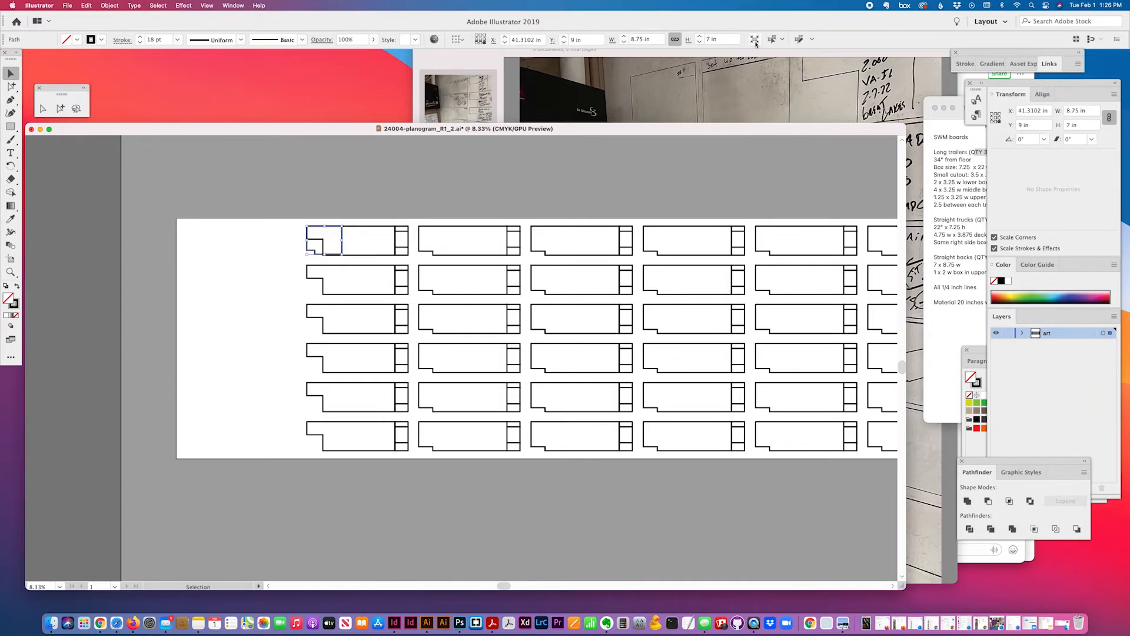
pyautogui.press('super+k')
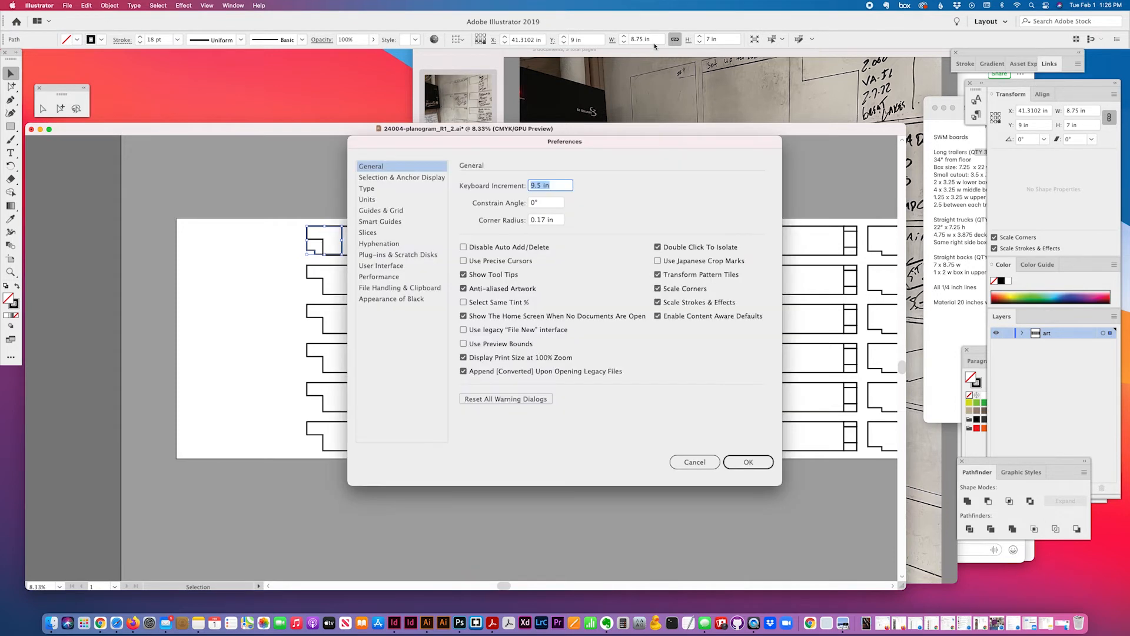
pyautogui.write('11.25')
pyautogui.press('Return')
pyautogui.press('Left')
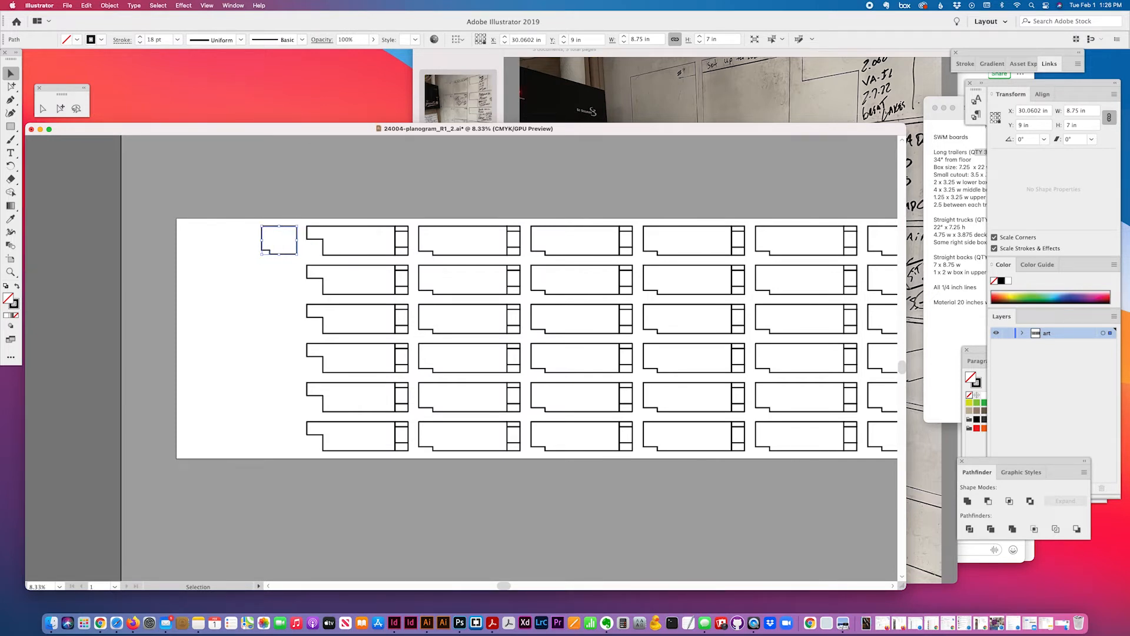
pyautogui.hotkey('alt', 'Left')
# Duplicate both book boards down to six rows at 9 in, then select the bottom pair
pyautogui.moveTo(204, 234); pyautogui.dragTo(290, 277)
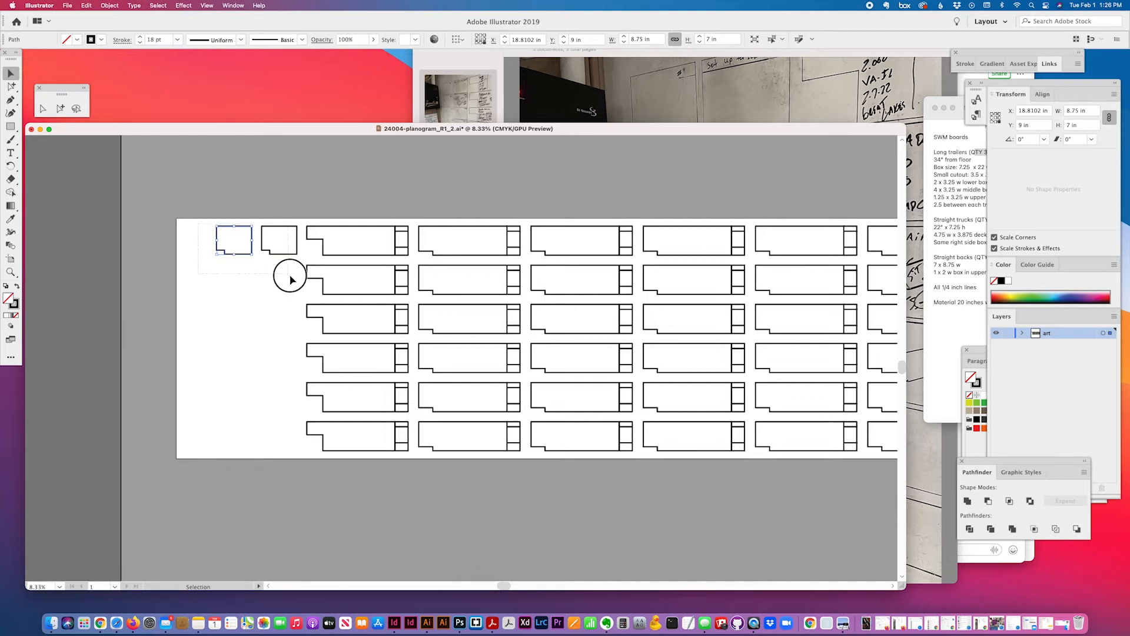
pyautogui.press('super+k')
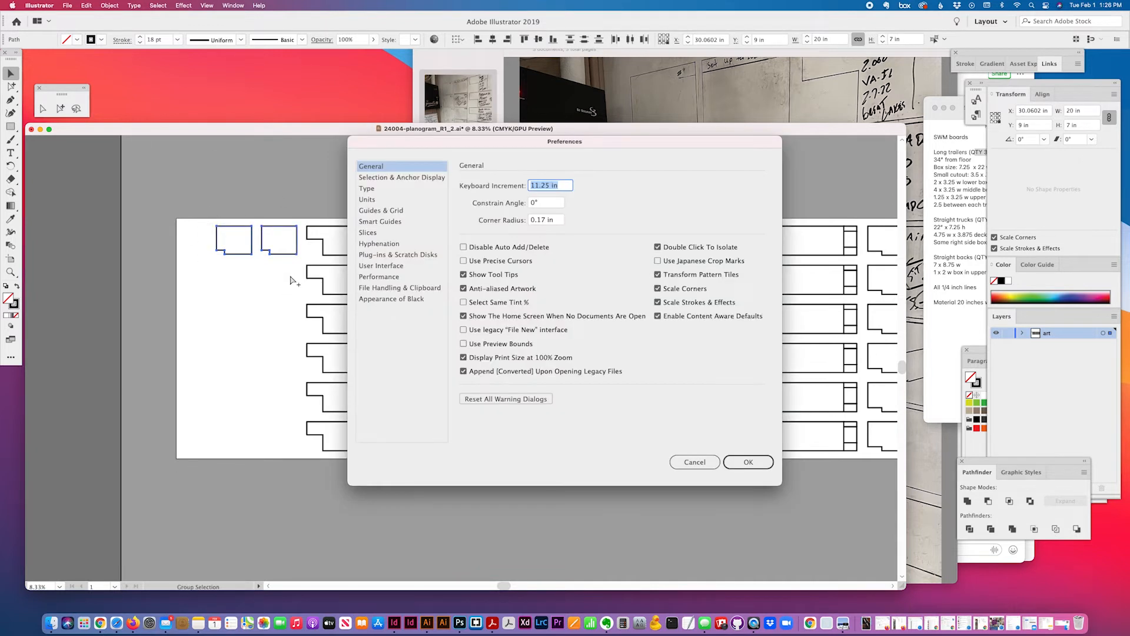
pyautogui.press('Return')
pyautogui.hotkey('alt', 'Down')
pyautogui.hotkey('alt', 'Down')
pyautogui.hotkey('alt', 'Down')
pyautogui.hotkey('alt', 'Down')
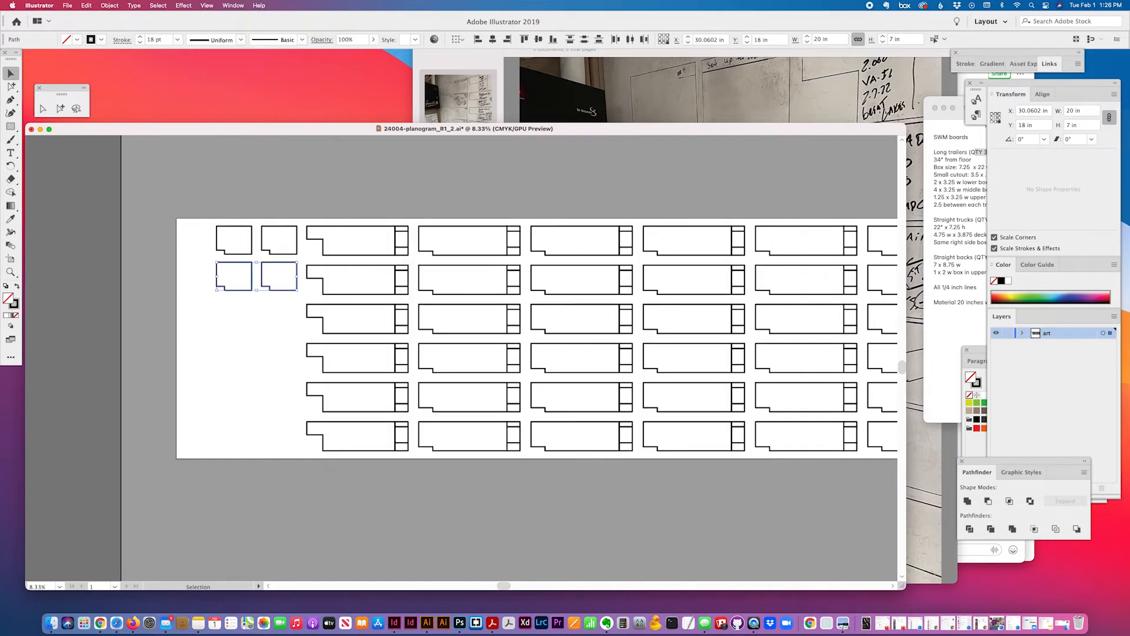
pyautogui.hotkey('alt', 'Down')
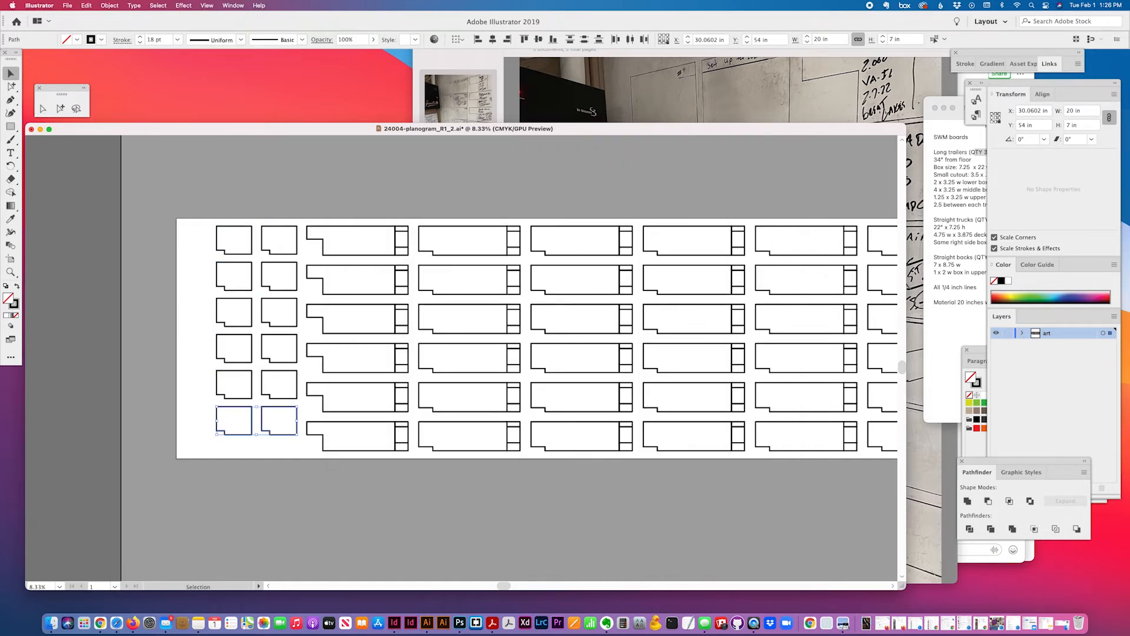
pyautogui.hscroll(5, 207, 422)
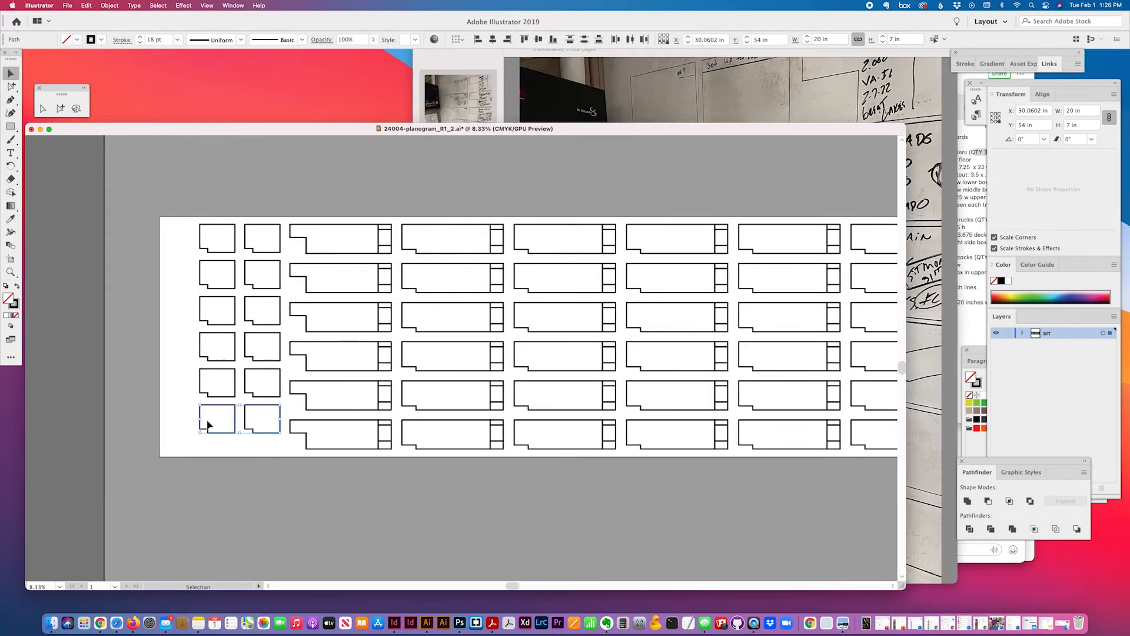
pyautogui.click(93, 399)
pyautogui.click(113, 414)
pyautogui.moveTo(113, 416); pyautogui.dragTo(171, 447)
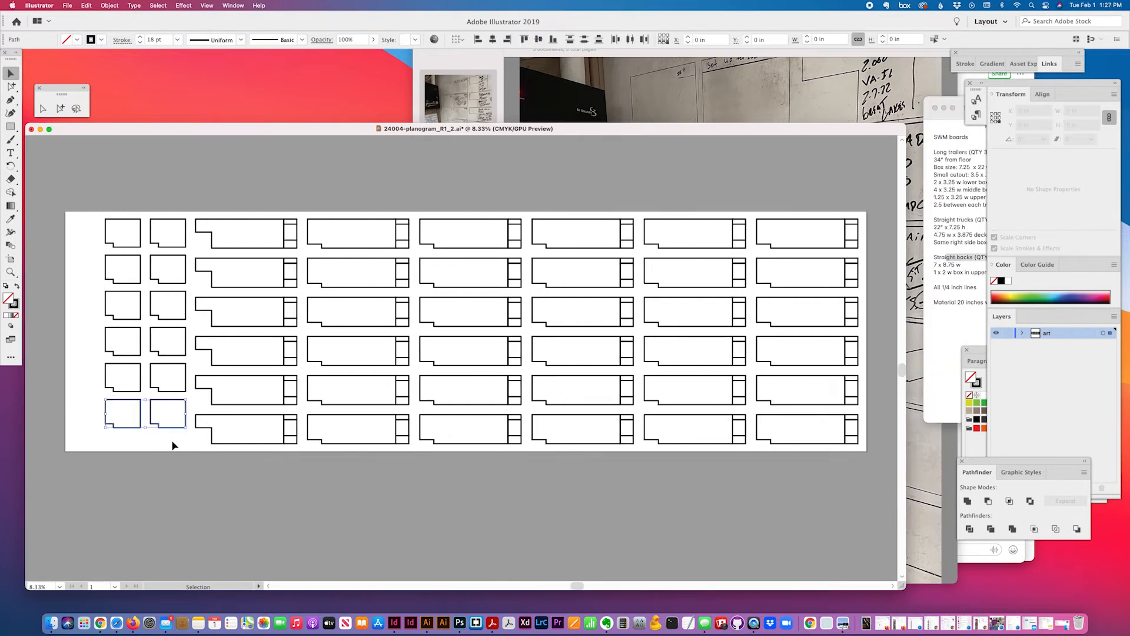
# Delete the bottom pair of book boards, leaving five rows, and select all the artwork
pyautogui.press('Delete')
pyautogui.hscroll(-2, 210, 436)
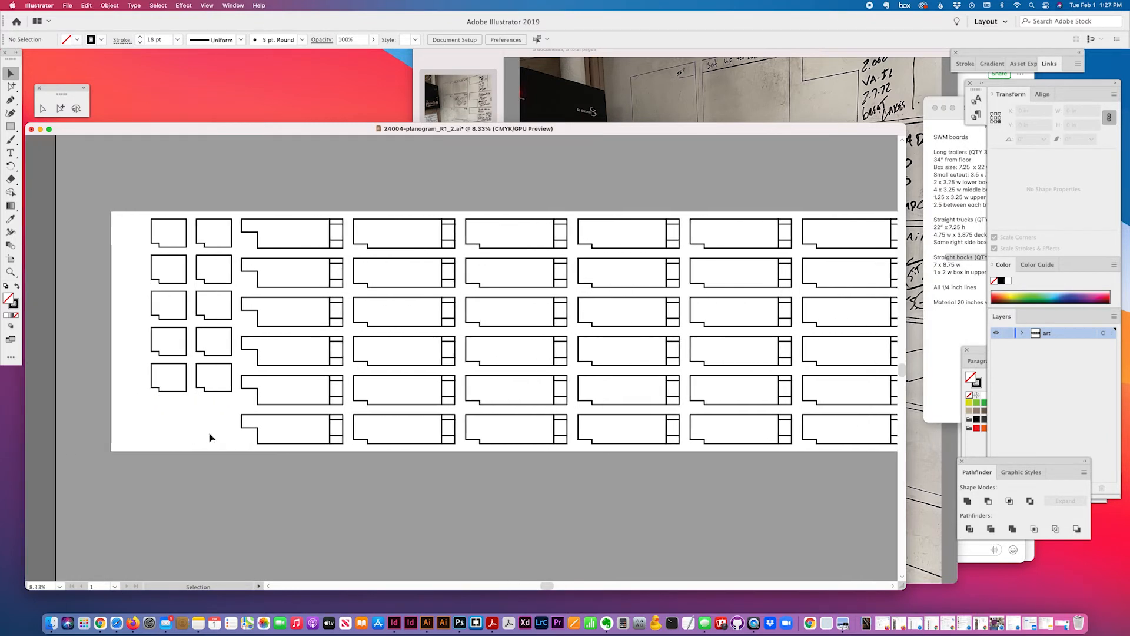
pyautogui.hscroll(4, 212, 298)
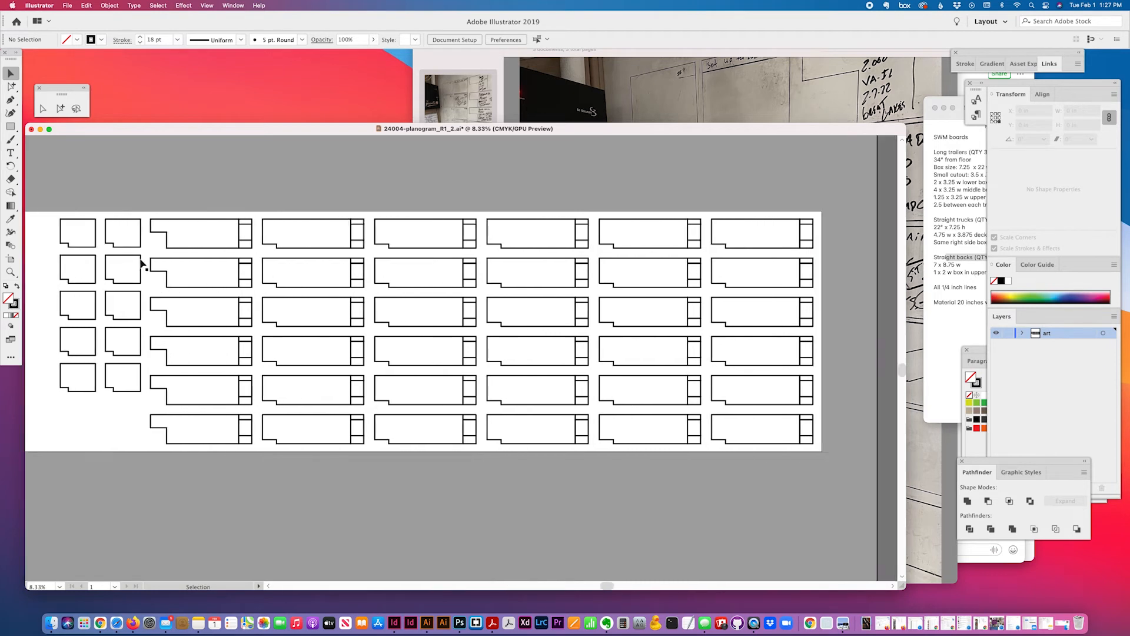
pyautogui.moveTo(57, 207); pyautogui.dragTo(809, 501)
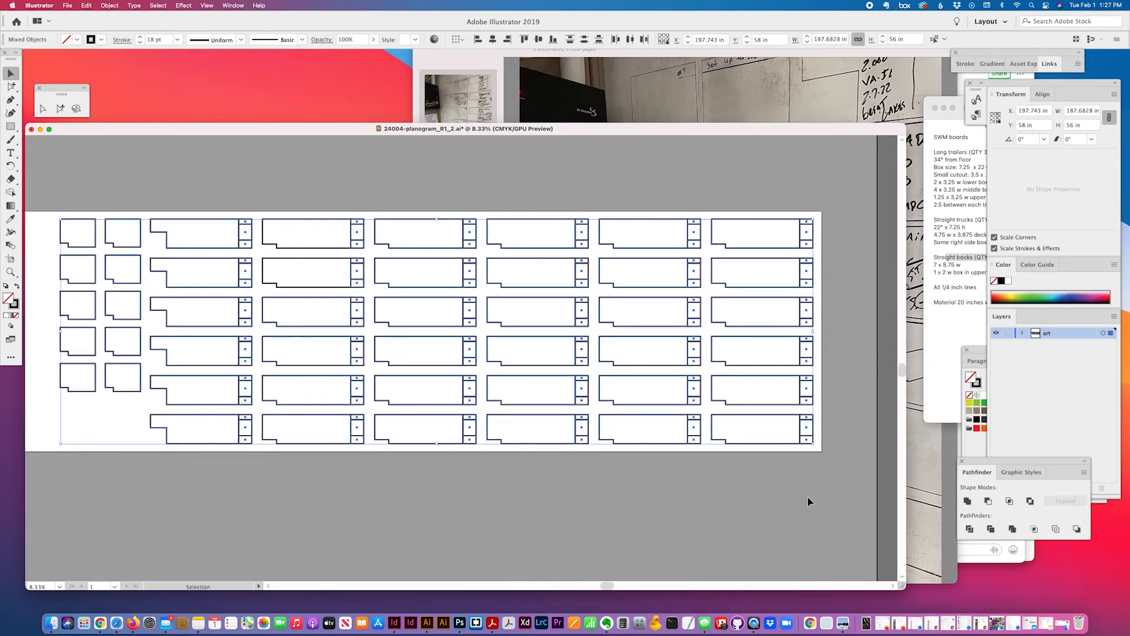
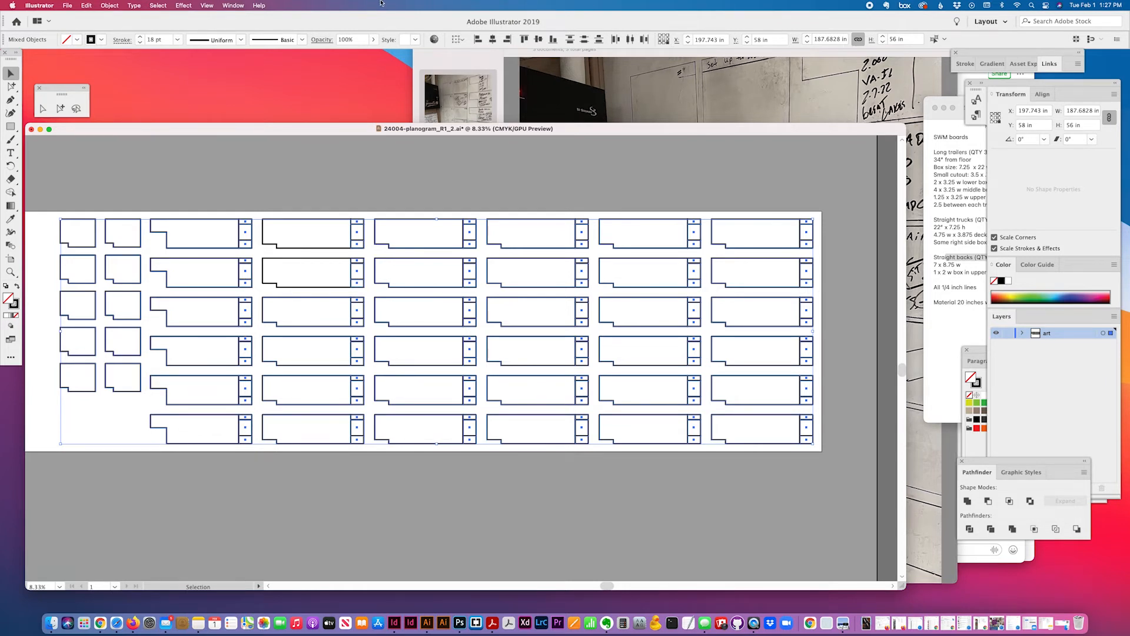
# Set the artboard width to 192 in
pyautogui.click(11, 259)
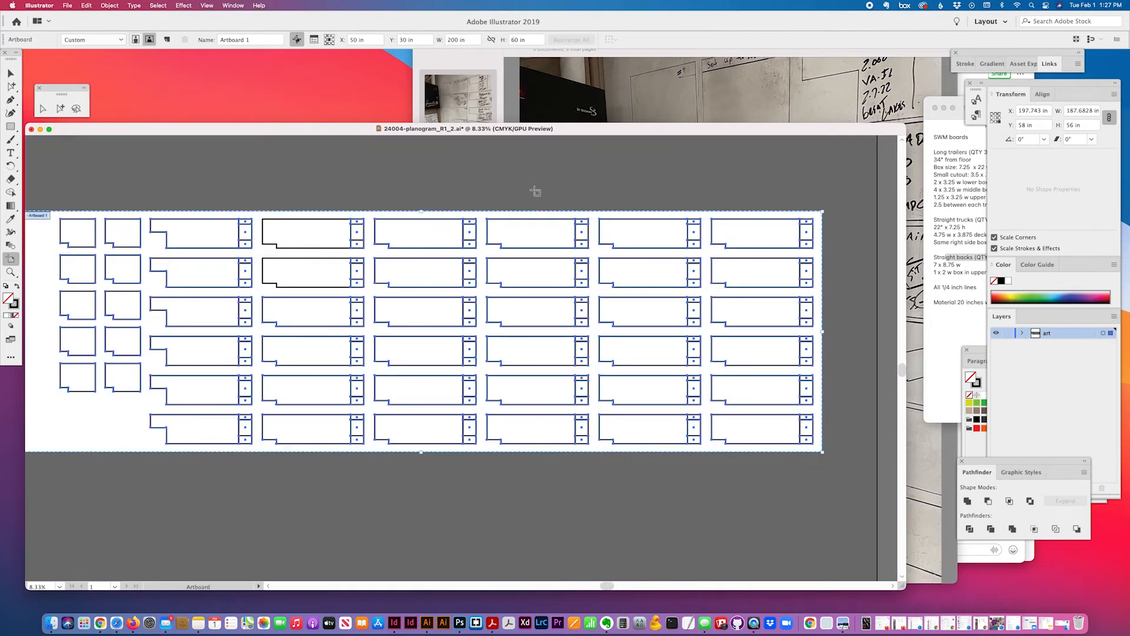
pyautogui.click(464, 40)
pyautogui.write('192')
pyautogui.click(11, 73)
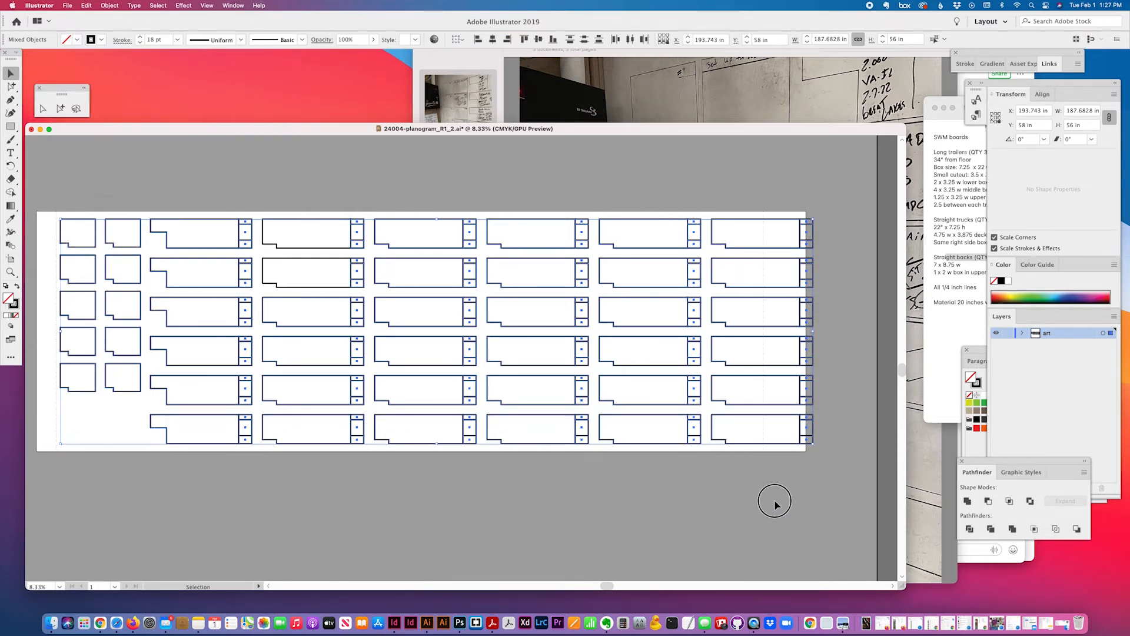
# Group all the board outlines and centre the group horizontally on the artboard
pyautogui.moveTo(845, 482); pyautogui.dragTo(43, 212)
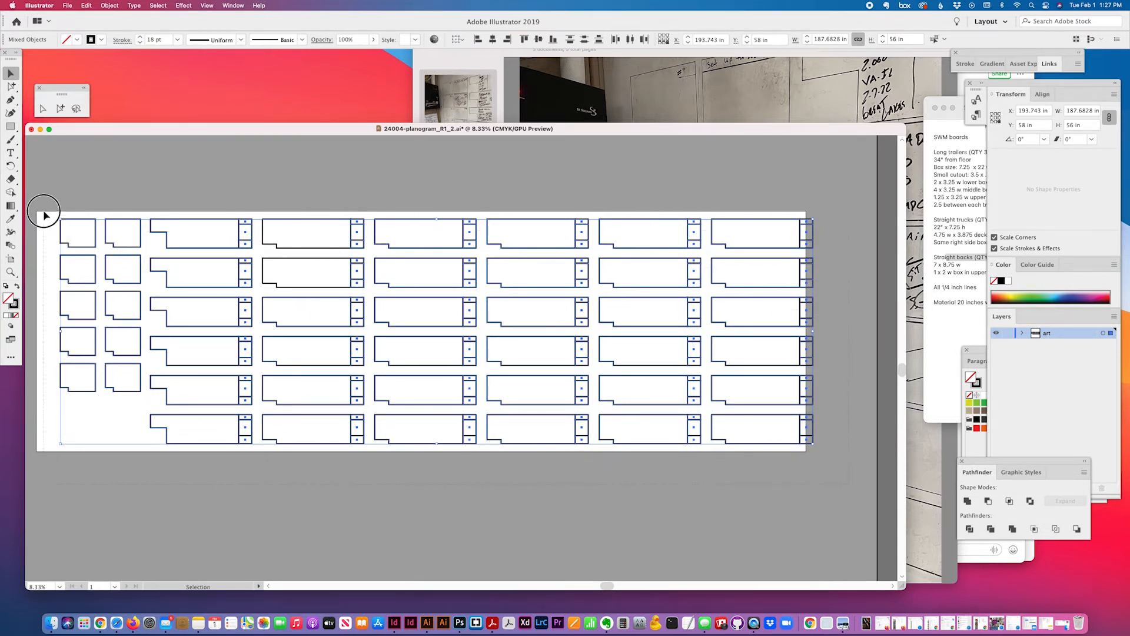
pyautogui.press('super+g')
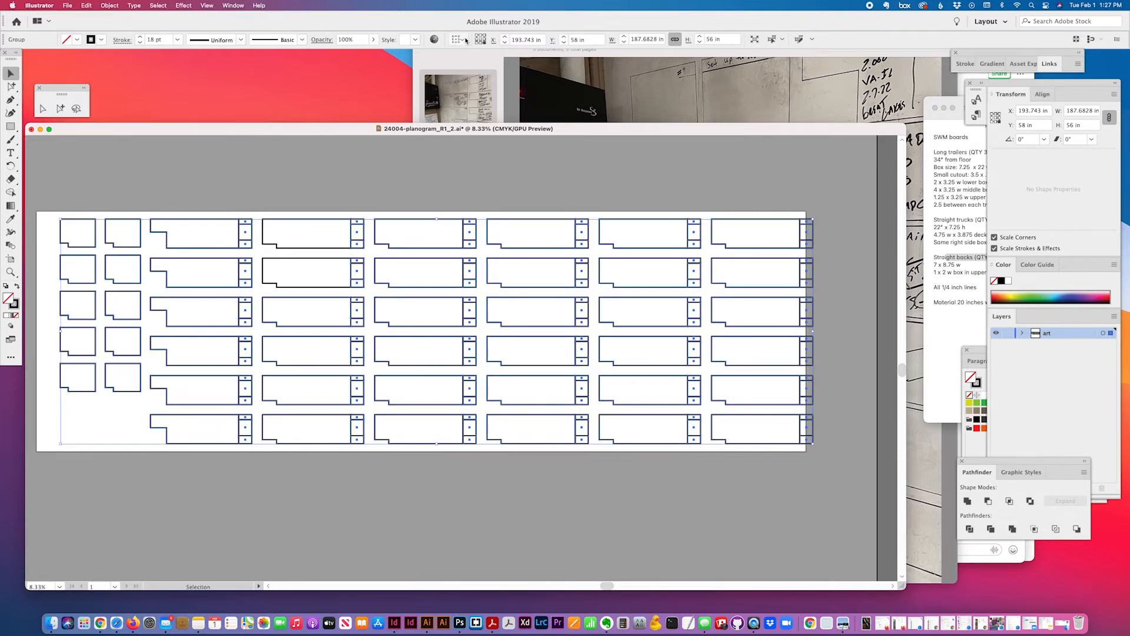
pyautogui.click(493, 39)
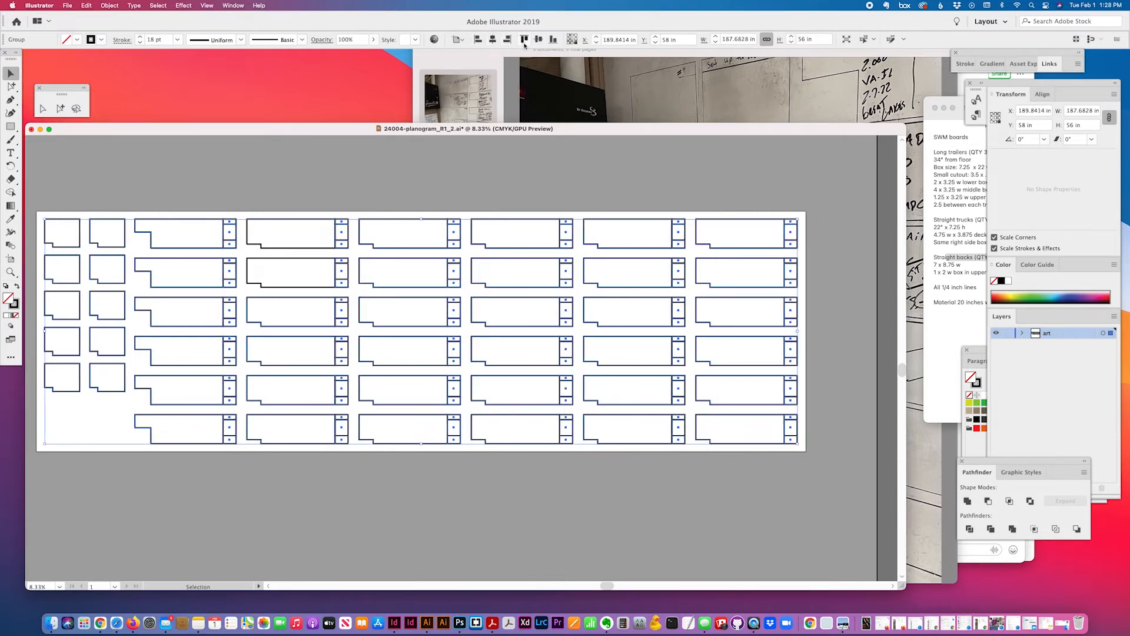
pyautogui.click(632, 523)
pyautogui.hscroll(-2, 631, 523)
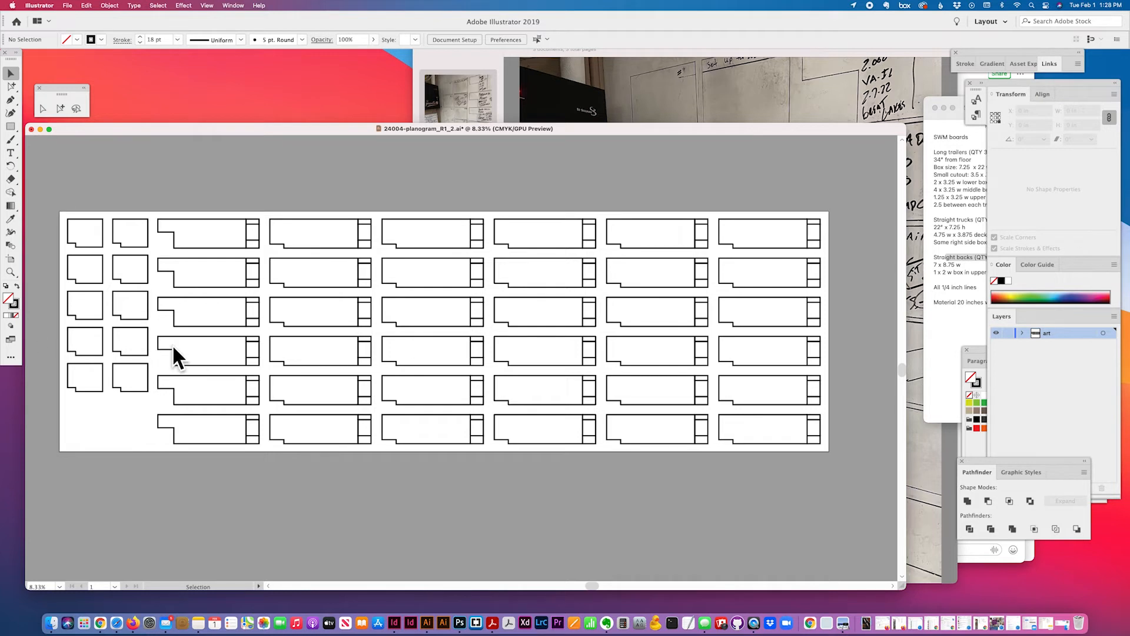
# Zoom in on the upper-right boards, then create a DIM layer stacked above the art layer
pyautogui.click(11, 271)
pyautogui.click(762, 255)
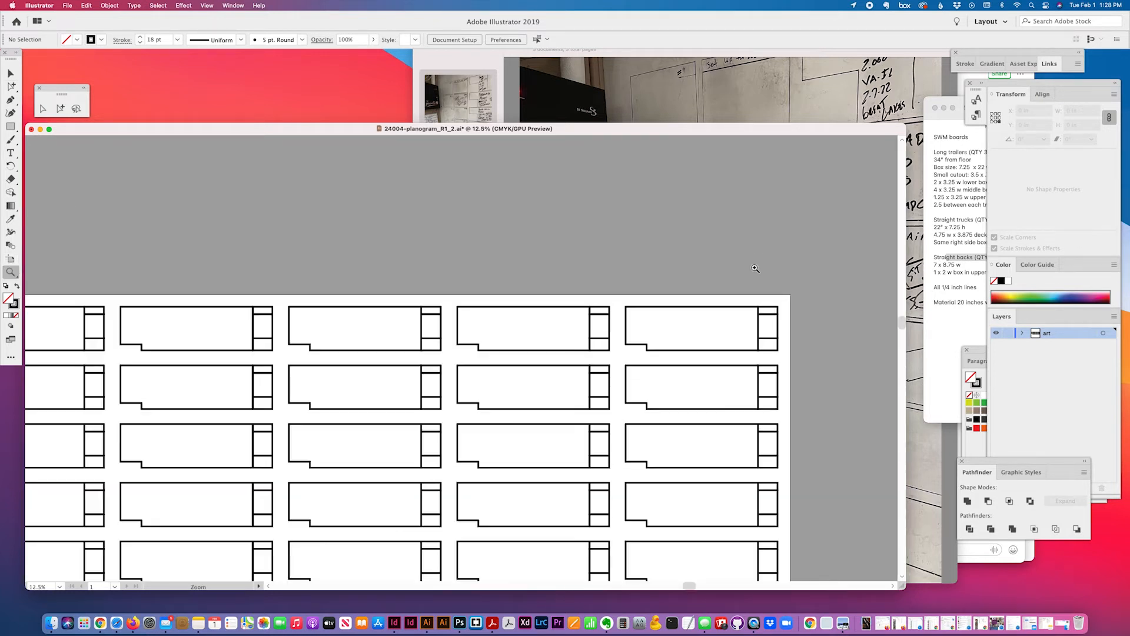
pyautogui.click(702, 349)
pyautogui.click(657, 332)
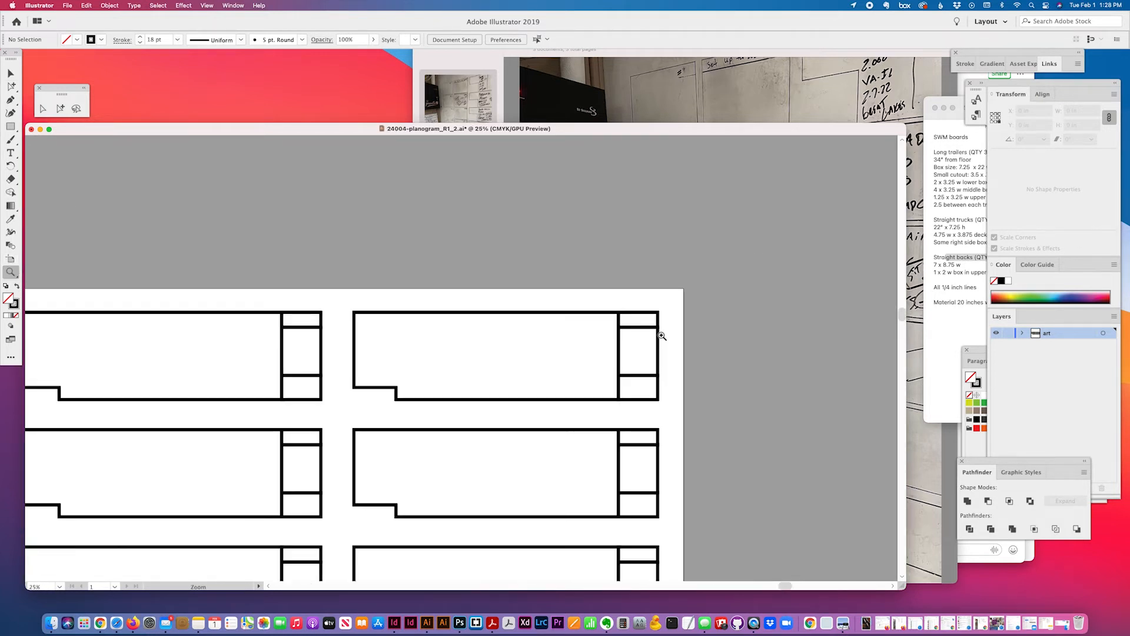
pyautogui.click(42, 108)
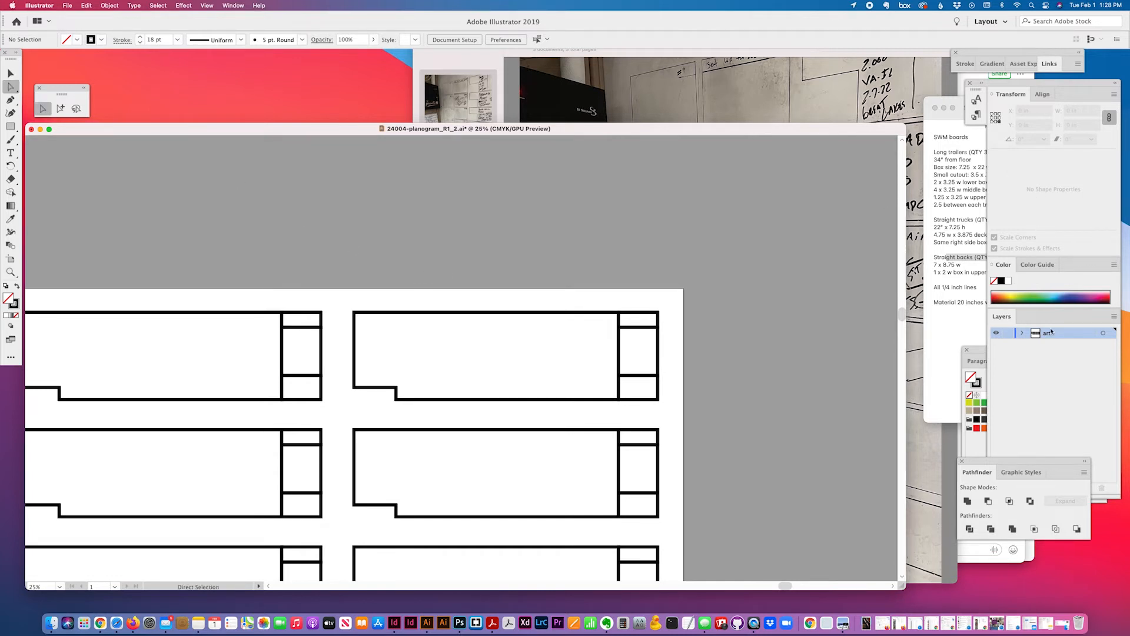
pyautogui.click(1112, 316)
pyautogui.click(1098, 318)
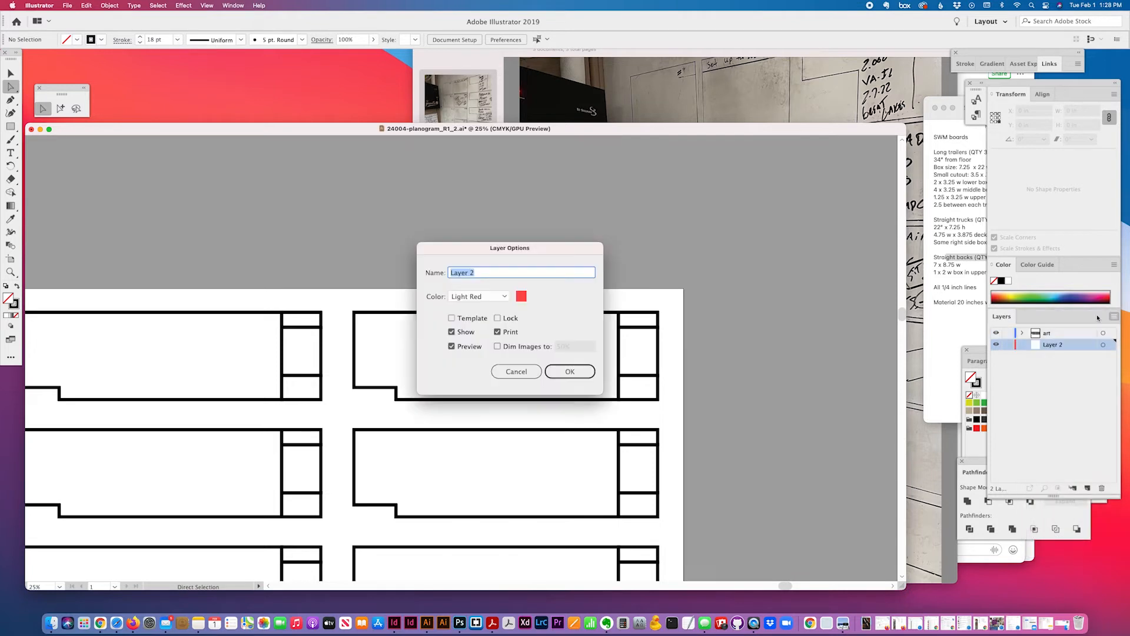
pyautogui.write('DIM')
pyautogui.click(561, 369)
pyautogui.moveTo(1054, 333); pyautogui.dragTo(1055, 346)
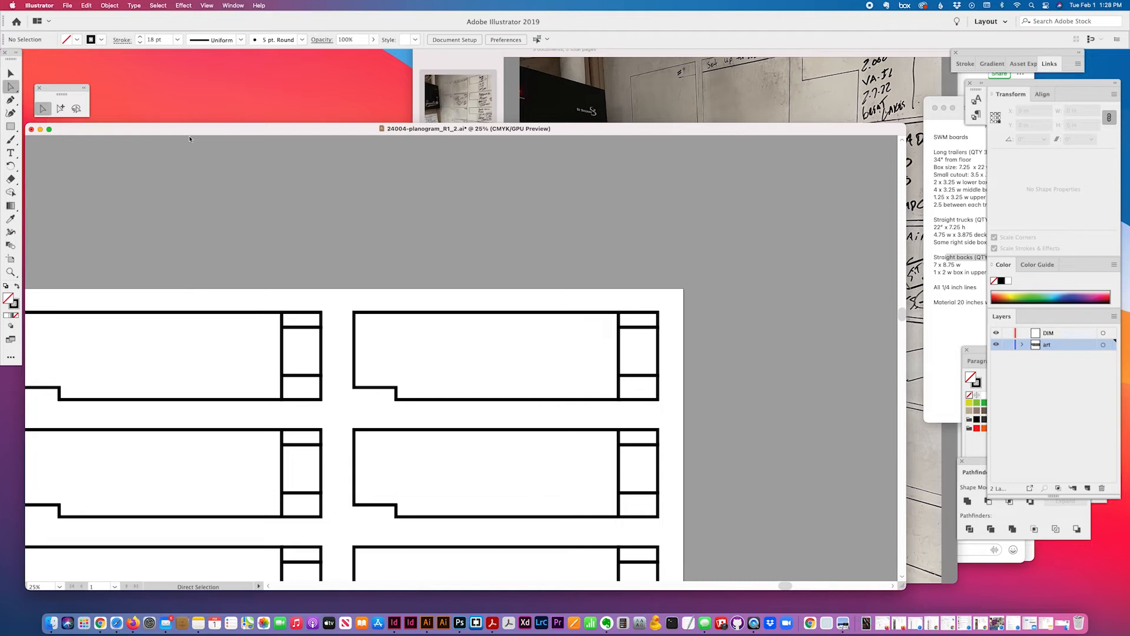
# Select the board's top edge and set the keyboard increment to 0.225 in, undoing a misplaced duplicate
pyautogui.click(494, 313)
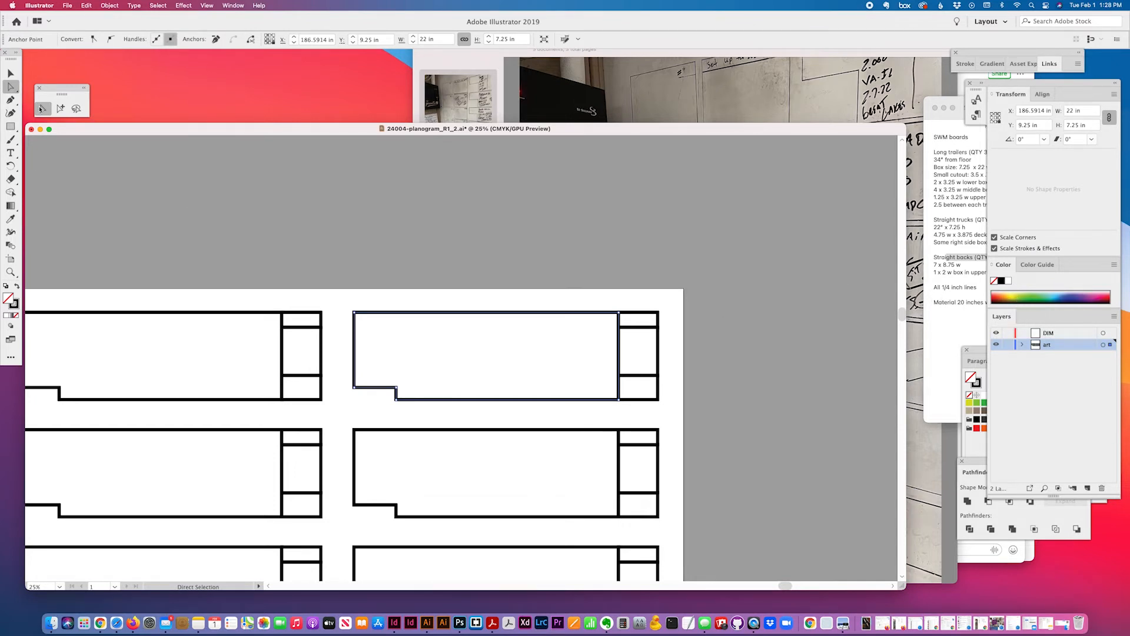
pyautogui.click(489, 315)
pyautogui.press('super+k')
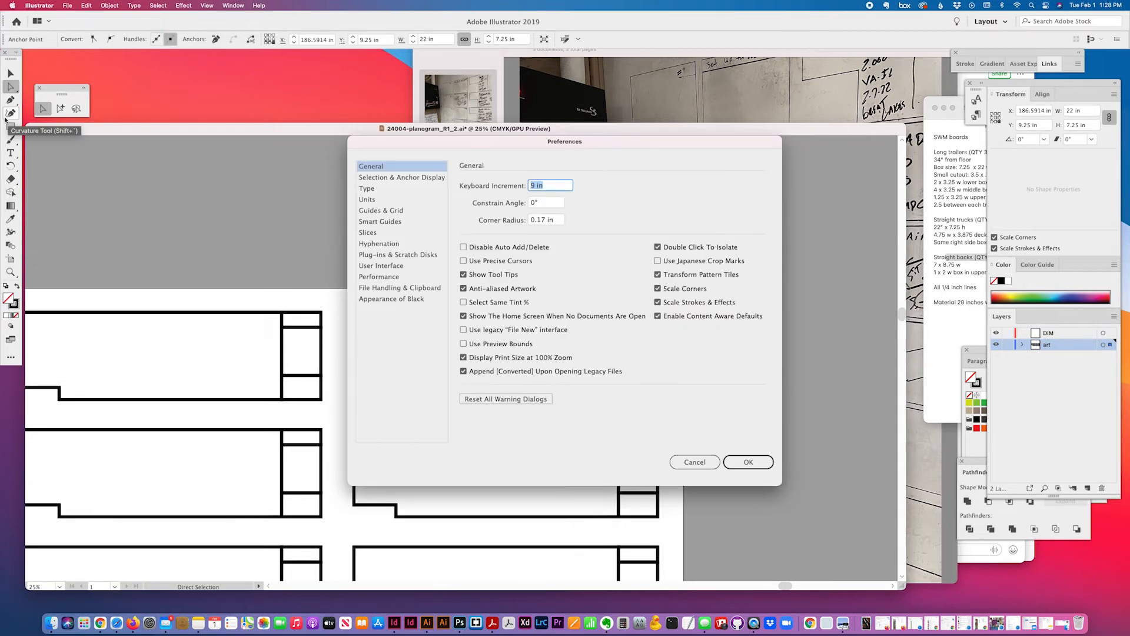
pyautogui.write('.2')
pyautogui.write('25')
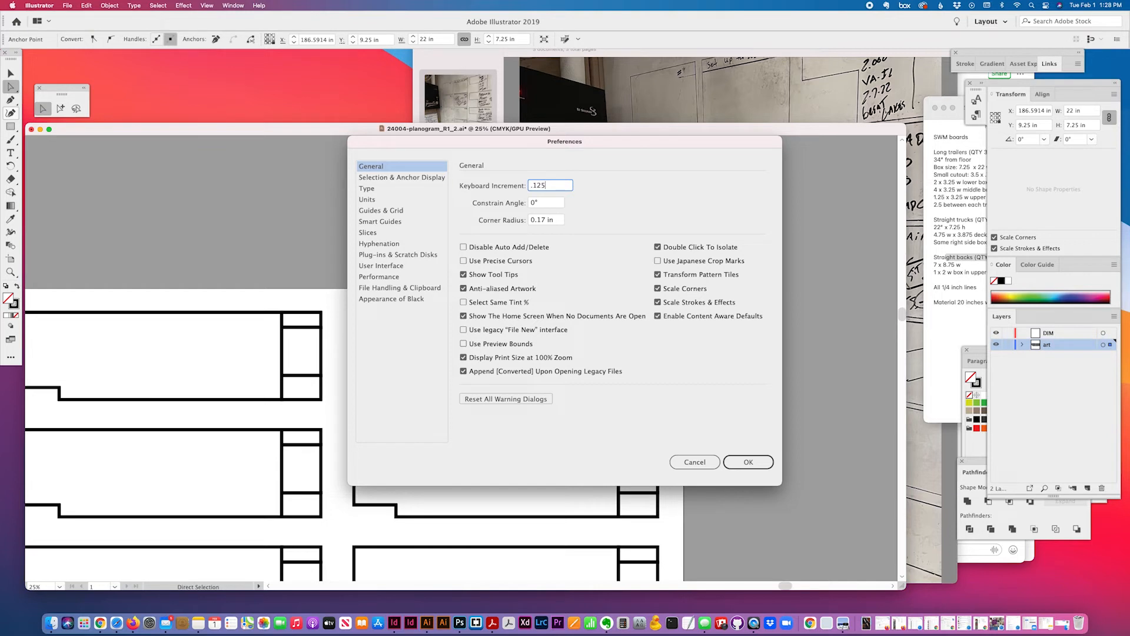
pyautogui.click(733, 468)
pyautogui.hotkey('alt', 'Up')
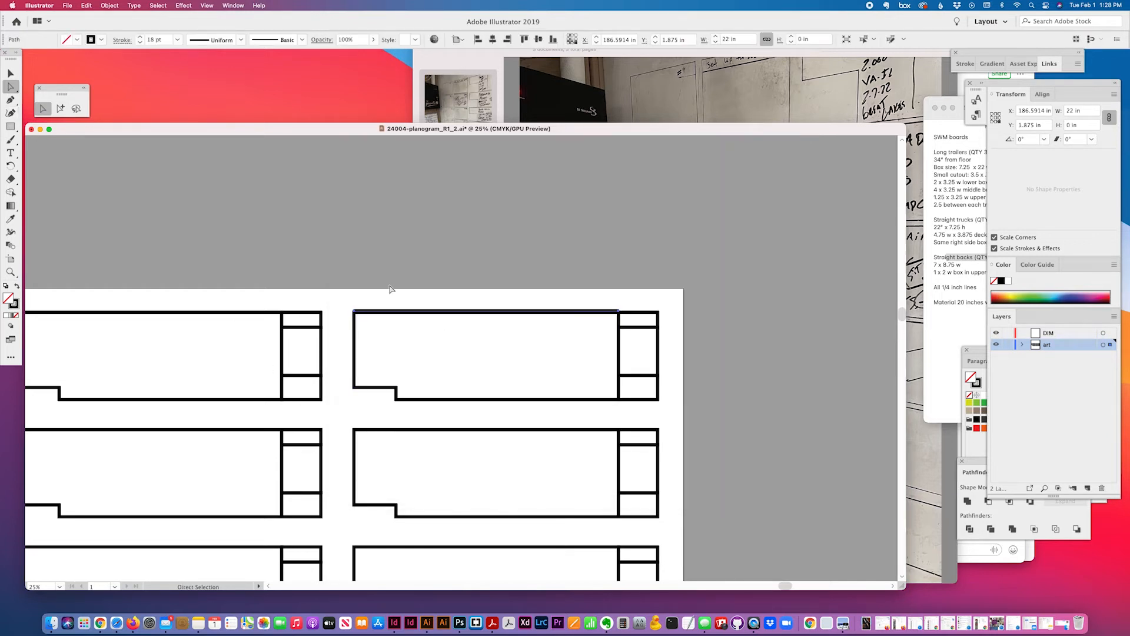
pyautogui.press('super+z')
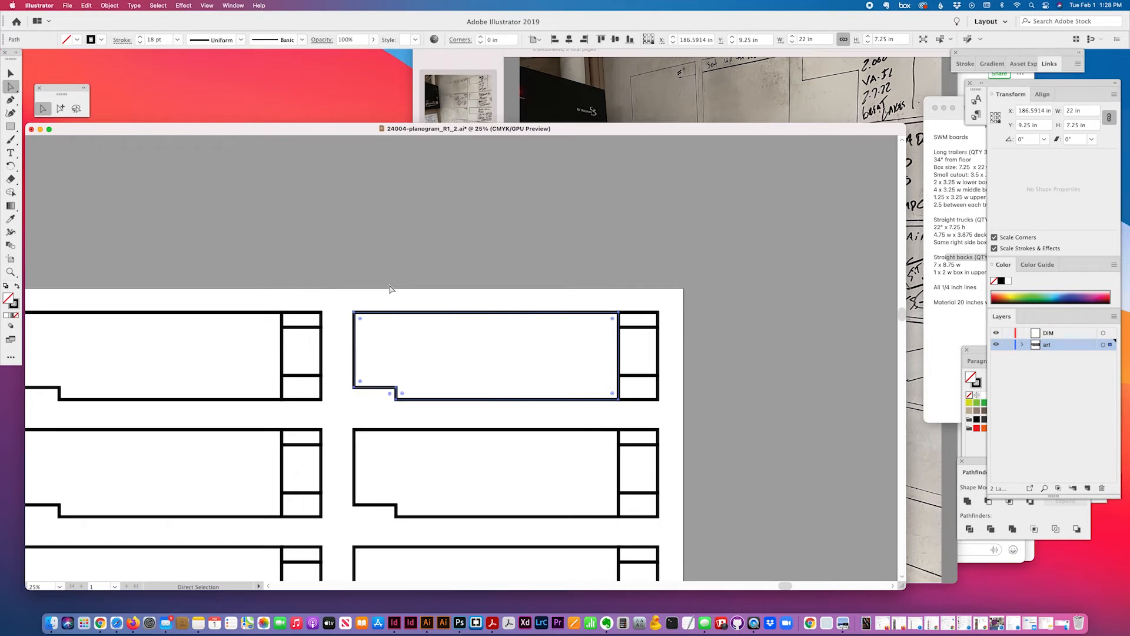
# Duplicate the board's top edge and nudge the copy just above the board
pyautogui.scroll(1, 390, 289)
pyautogui.click(393, 292)
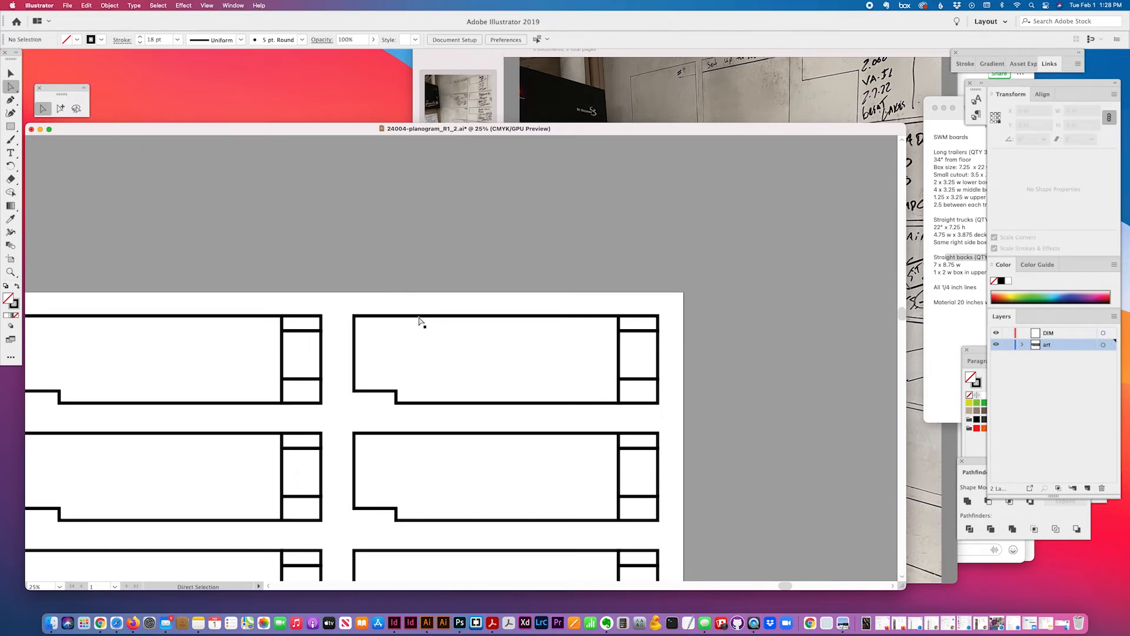
pyautogui.click(420, 319)
pyautogui.press('super+k')
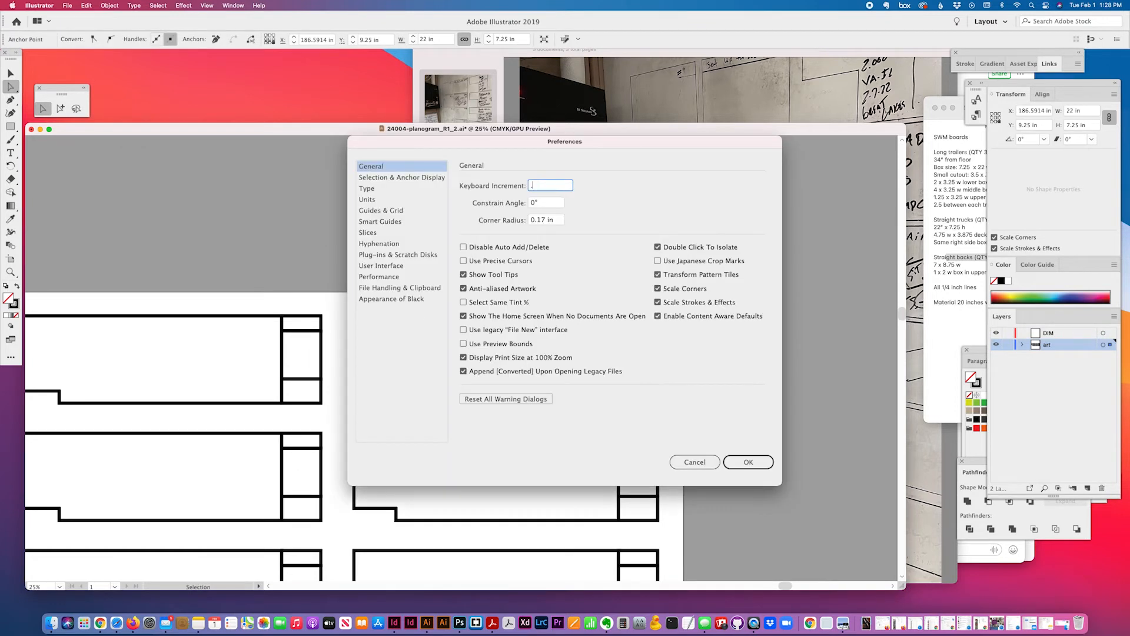
pyautogui.press('Return')
pyautogui.hotkey('alt', 'Up')
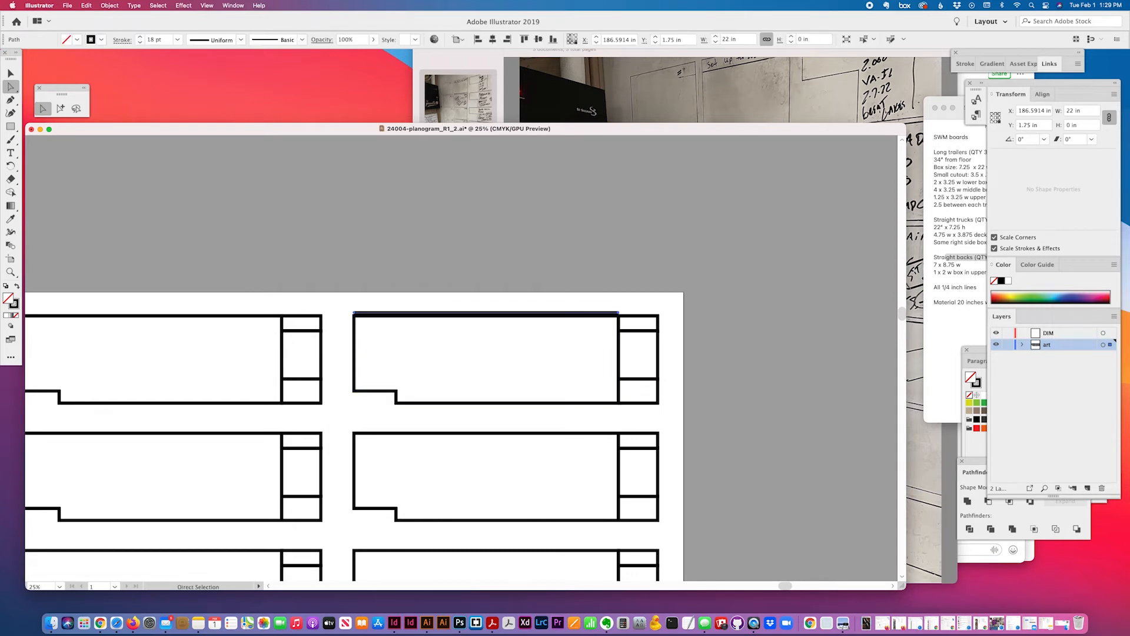
pyautogui.press('Up')
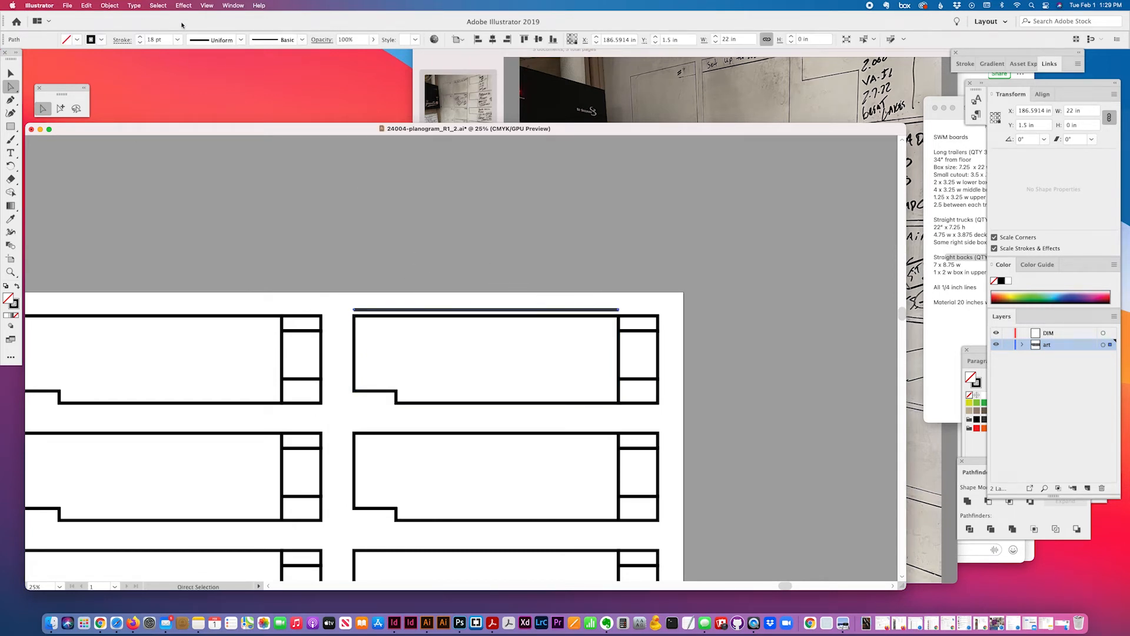
# Give the duplicated top line a 9 pt stroke
pyautogui.click(178, 40)
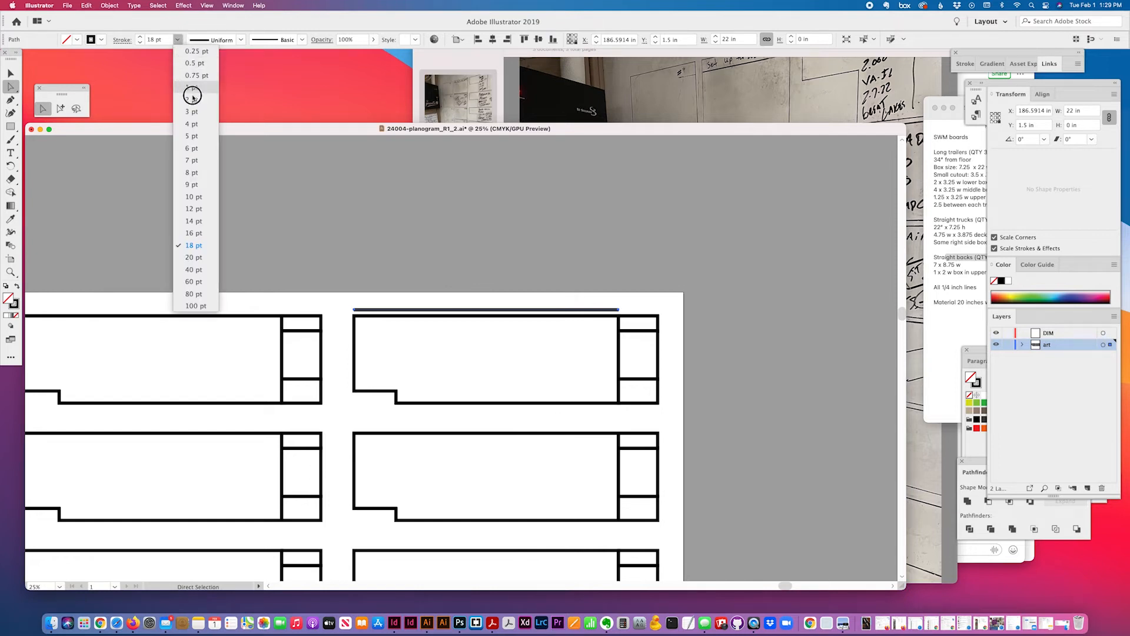
pyautogui.click(210, 191)
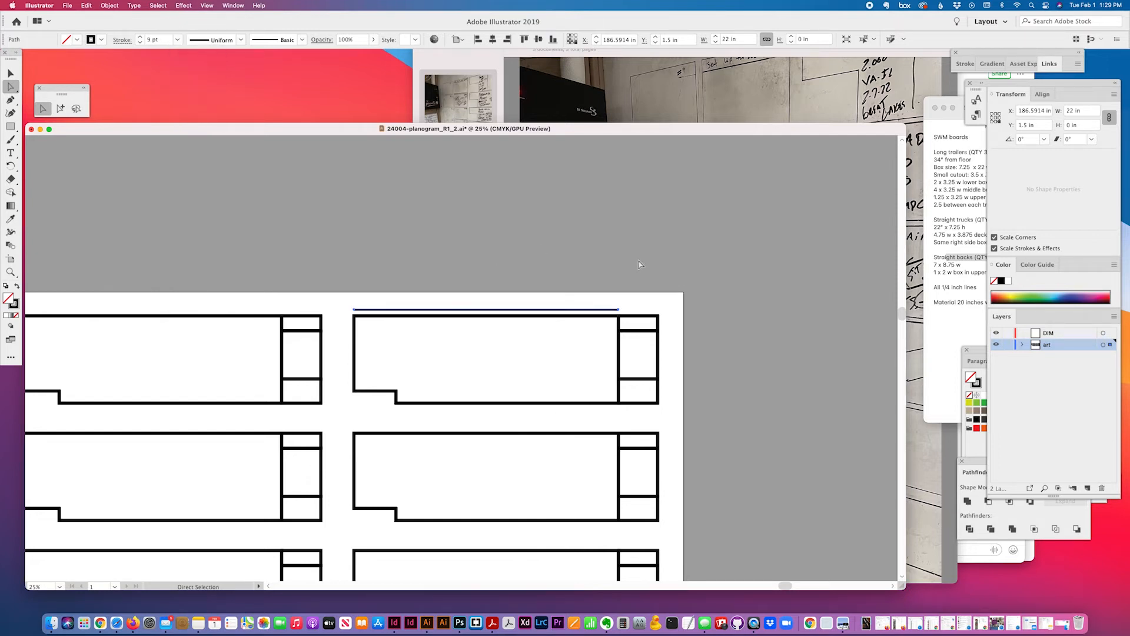
pyautogui.click(555, 278)
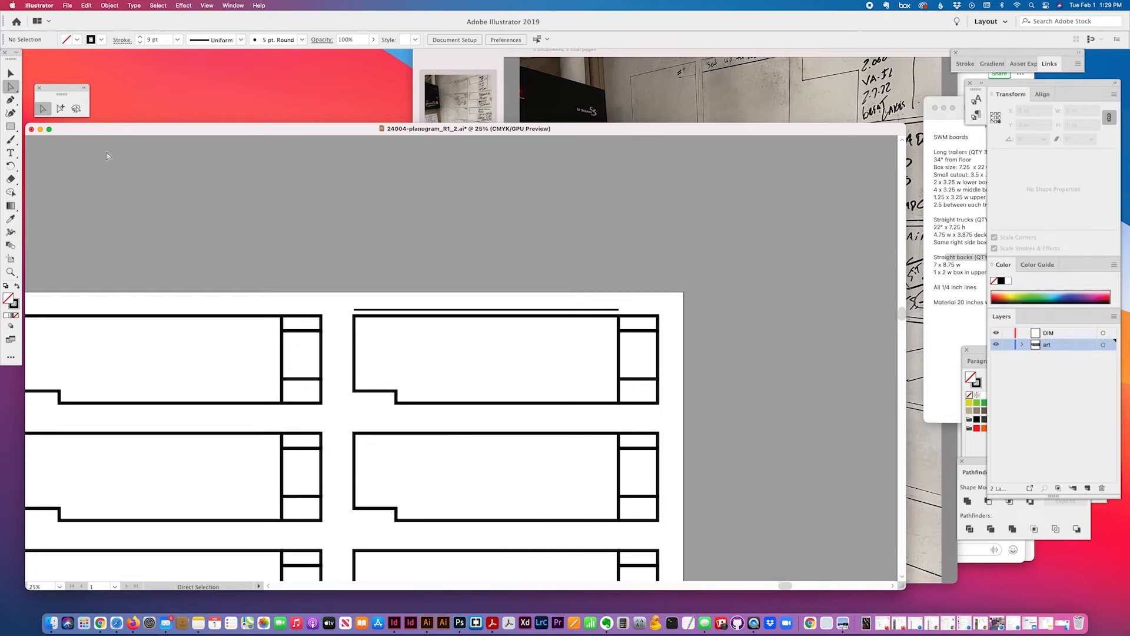
pyautogui.click(361, 338)
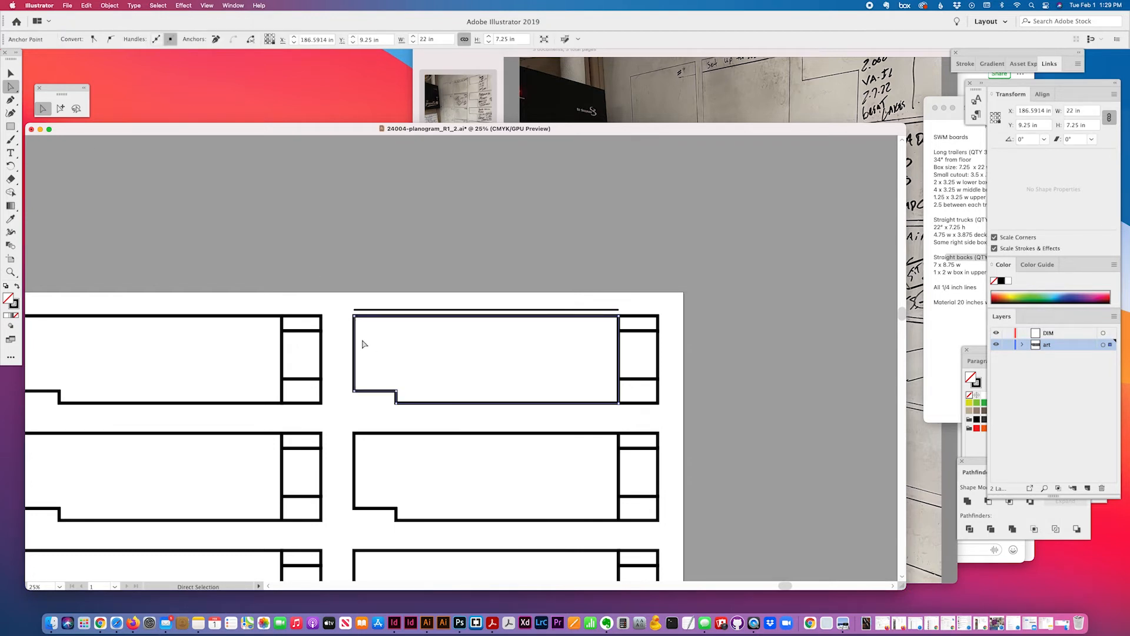
# Set a 0.5 in keyboard increment and offset copies of the left edge and the small box's top edge
pyautogui.press('super+k')
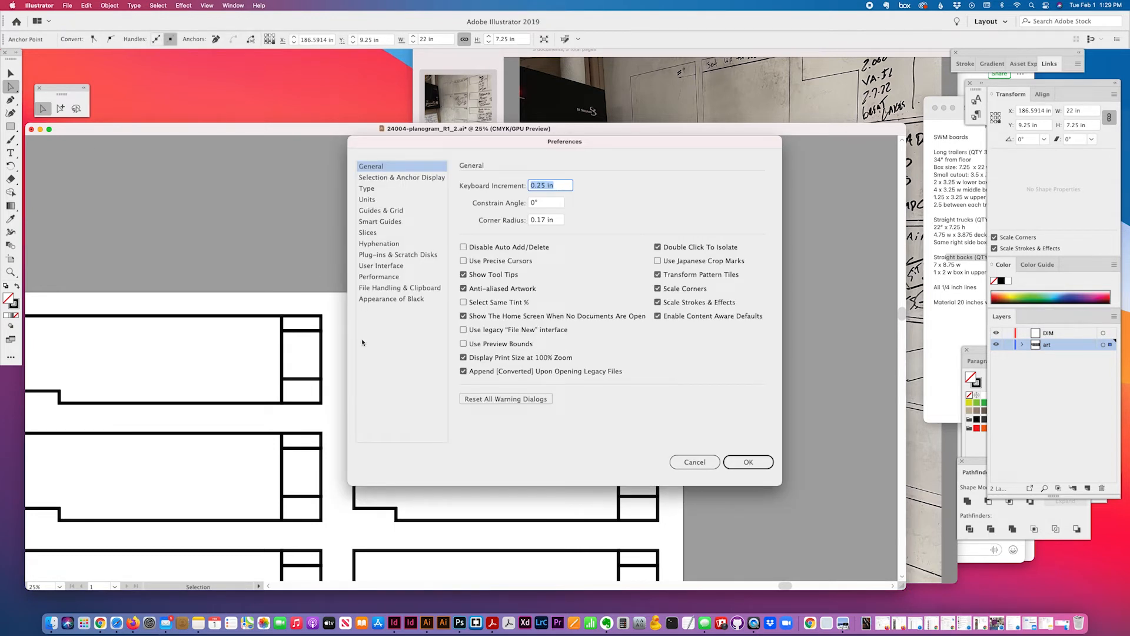
pyautogui.write('.5')
pyautogui.press('Return')
pyautogui.press('super+f')
pyautogui.press('Left')
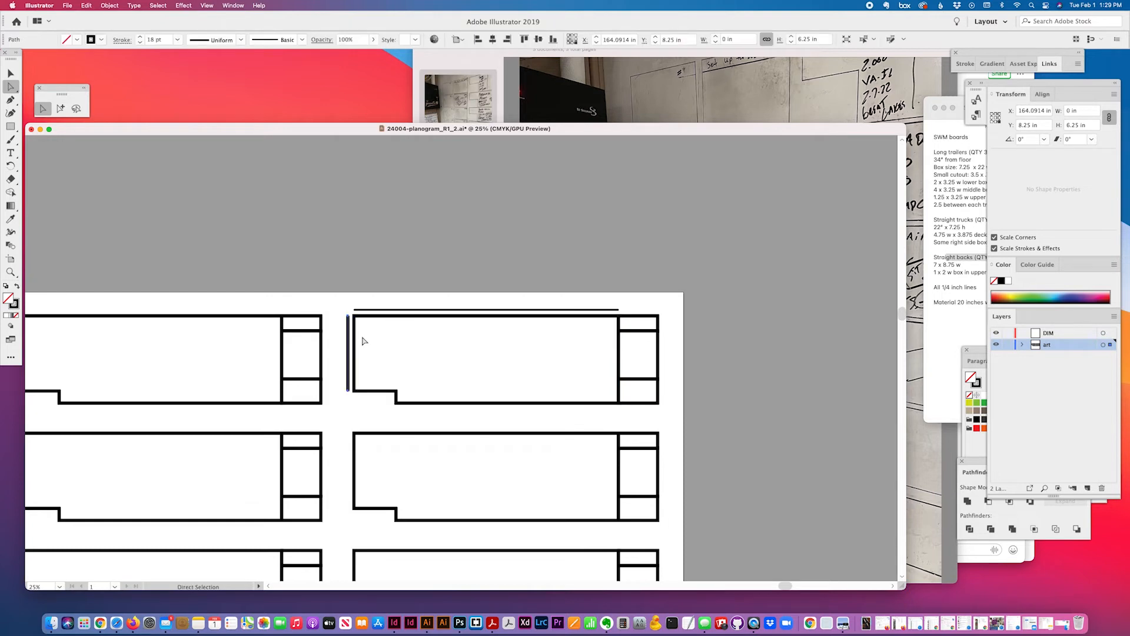
pyautogui.click(645, 319)
pyautogui.click(643, 319)
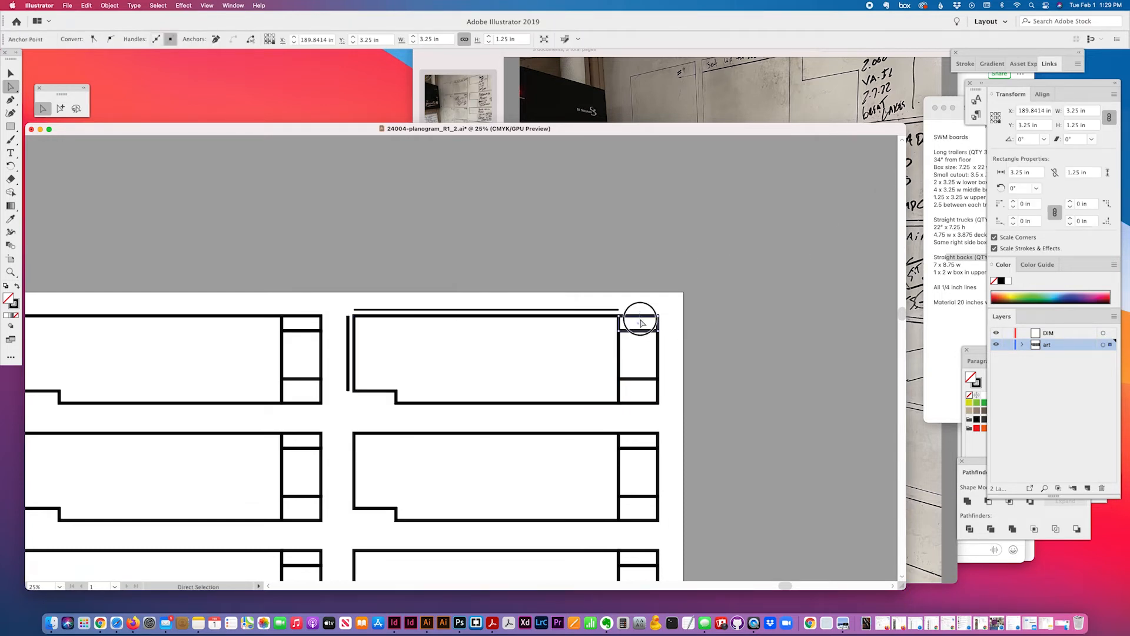
pyautogui.press('Up')
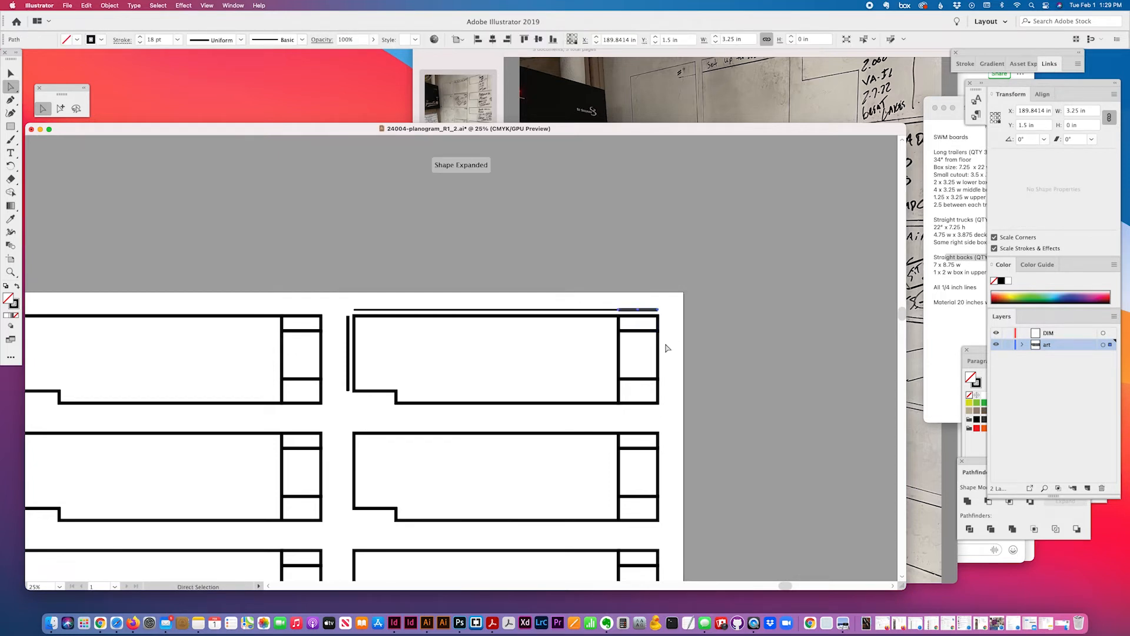
# Duplicate the right-side edges and the bottom edges just outside the board
pyautogui.click(660, 327)
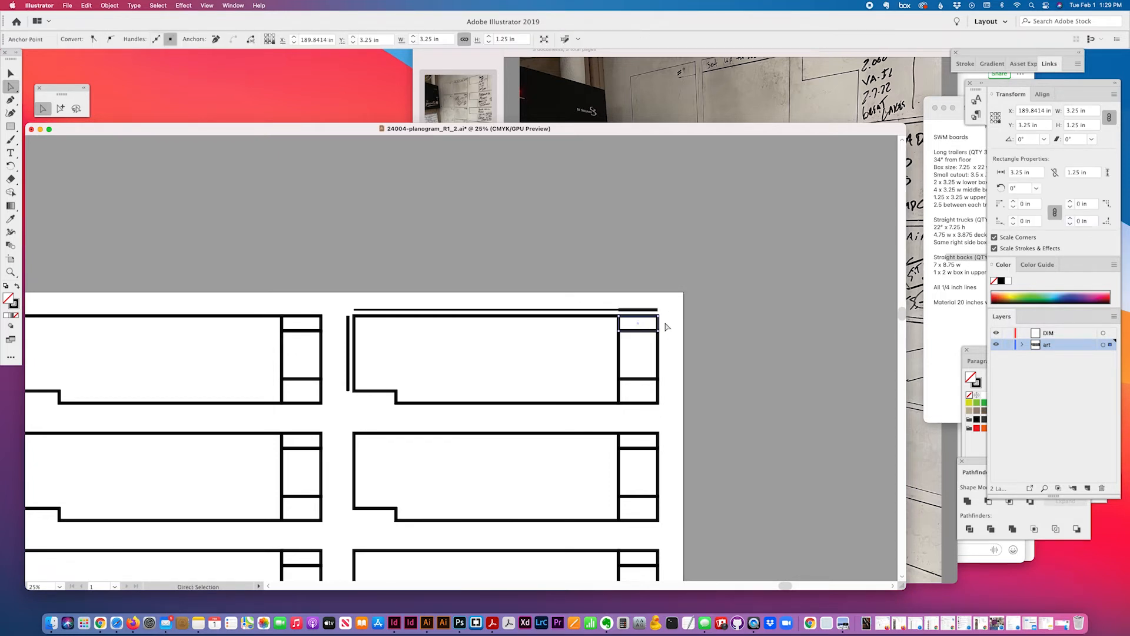
pyautogui.keyDown('shift'); pyautogui.click(657, 353); pyautogui.keyUp('shift')
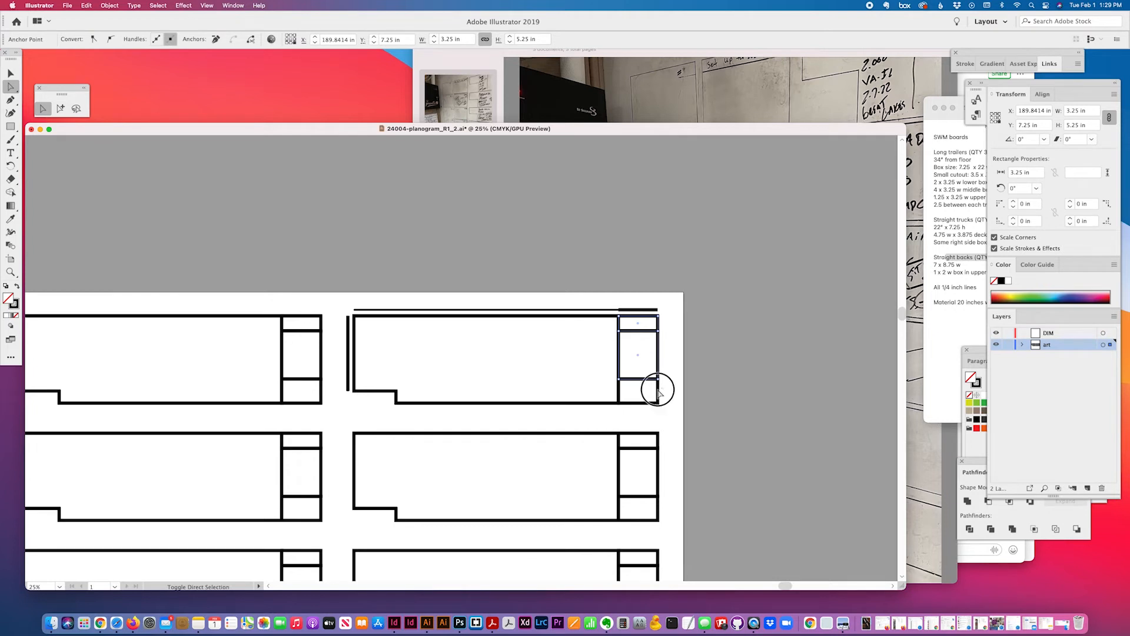
pyautogui.keyDown('shift'); pyautogui.click(658, 390); pyautogui.keyUp('shift')
pyautogui.hotkey('alt', 'Right')
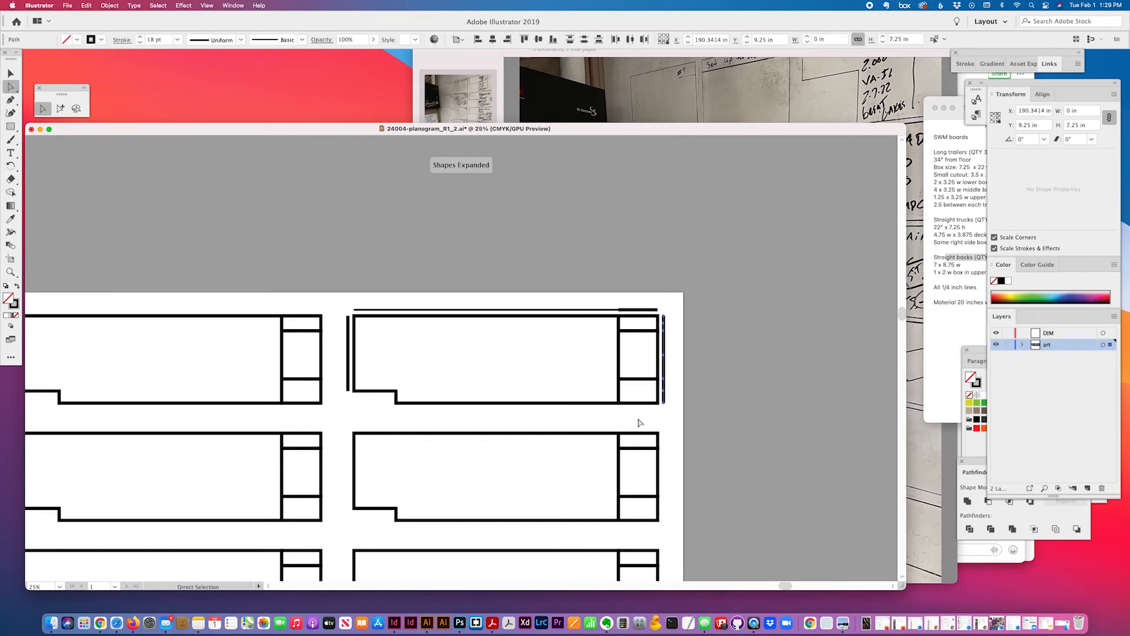
pyautogui.click(638, 402)
pyautogui.click(637, 402)
pyautogui.hotkey('alt', 'Down')
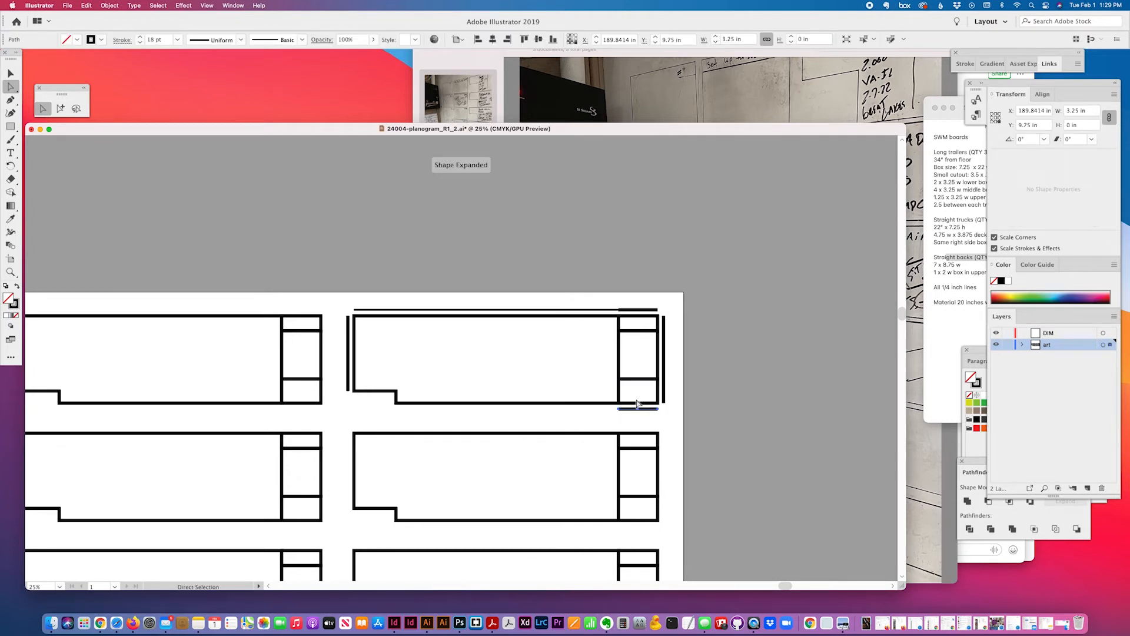
pyautogui.click(541, 401)
pyautogui.hotkey('alt', 'Down')
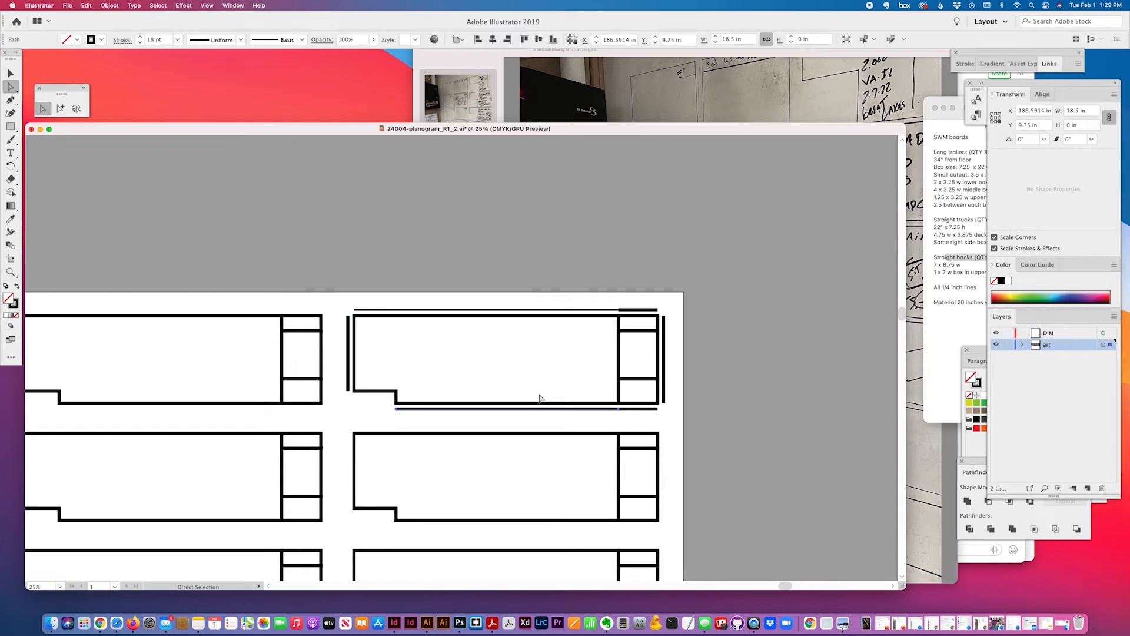
# Duplicate the notch's vertical and horizontal edges outward, then clear the selection
pyautogui.moveTo(385, 398); pyautogui.dragTo(412, 399)
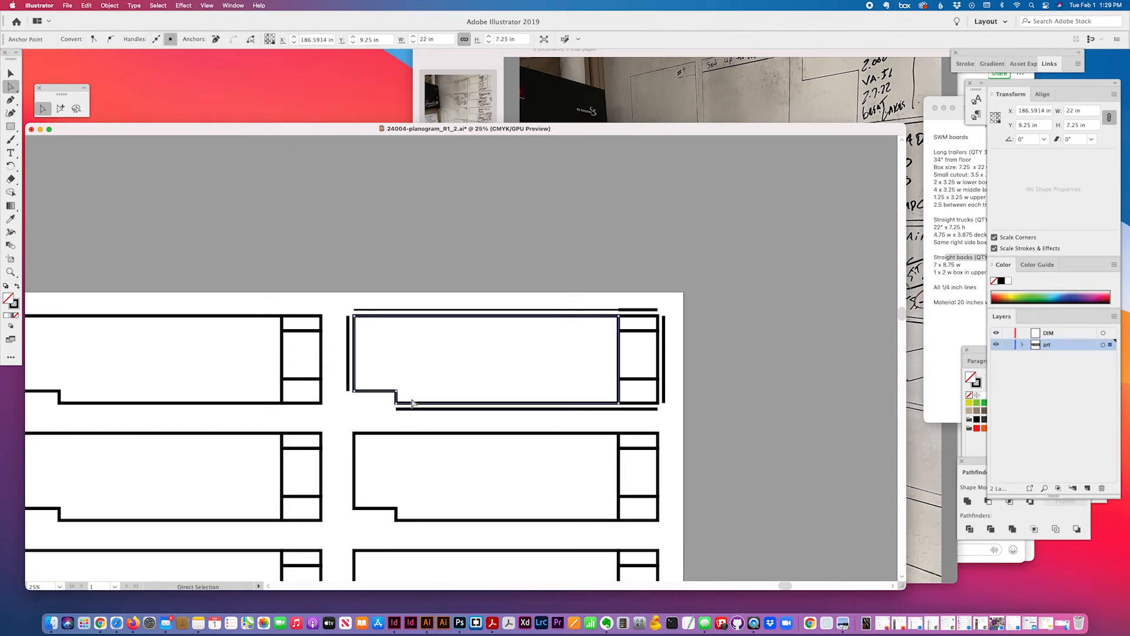
pyautogui.hotkey('alt', 'Left')
pyautogui.hscroll(-1, 412, 400)
pyautogui.hscroll(-1, 412, 400)
pyautogui.click(394, 406)
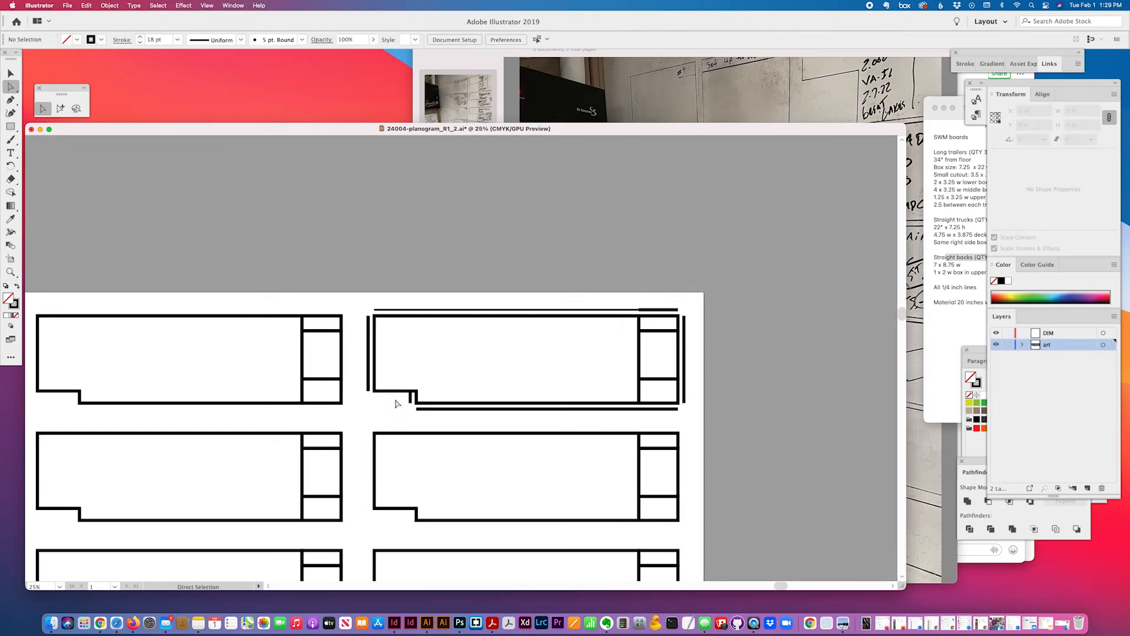
pyautogui.click(391, 389)
pyautogui.hotkey('alt', 'Down')
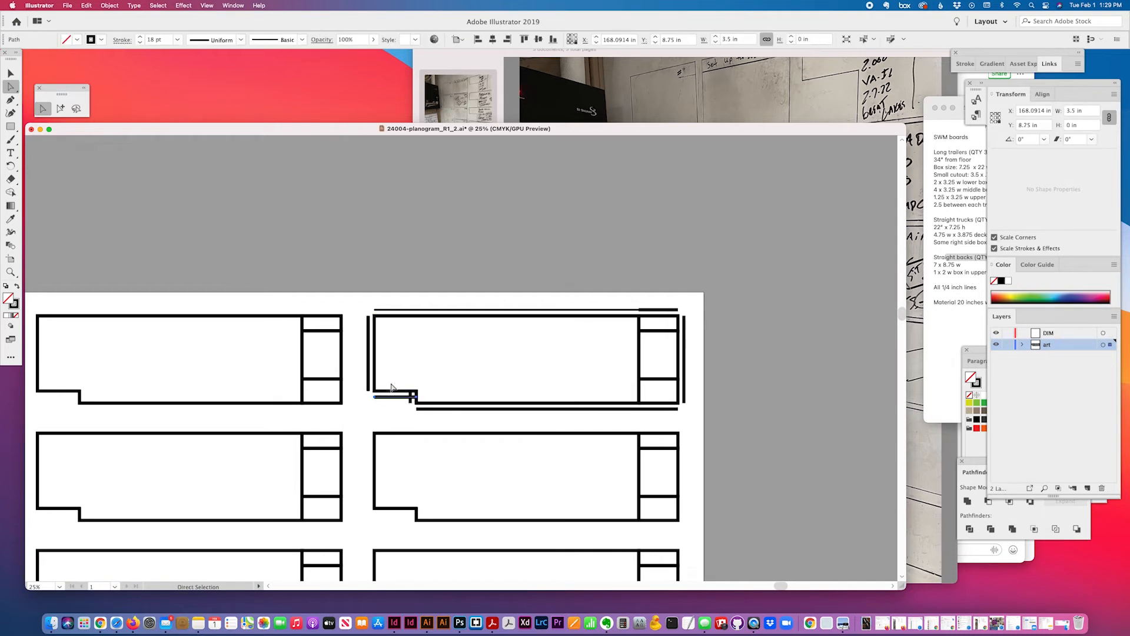
pyautogui.click(496, 334)
pyautogui.click(60, 108)
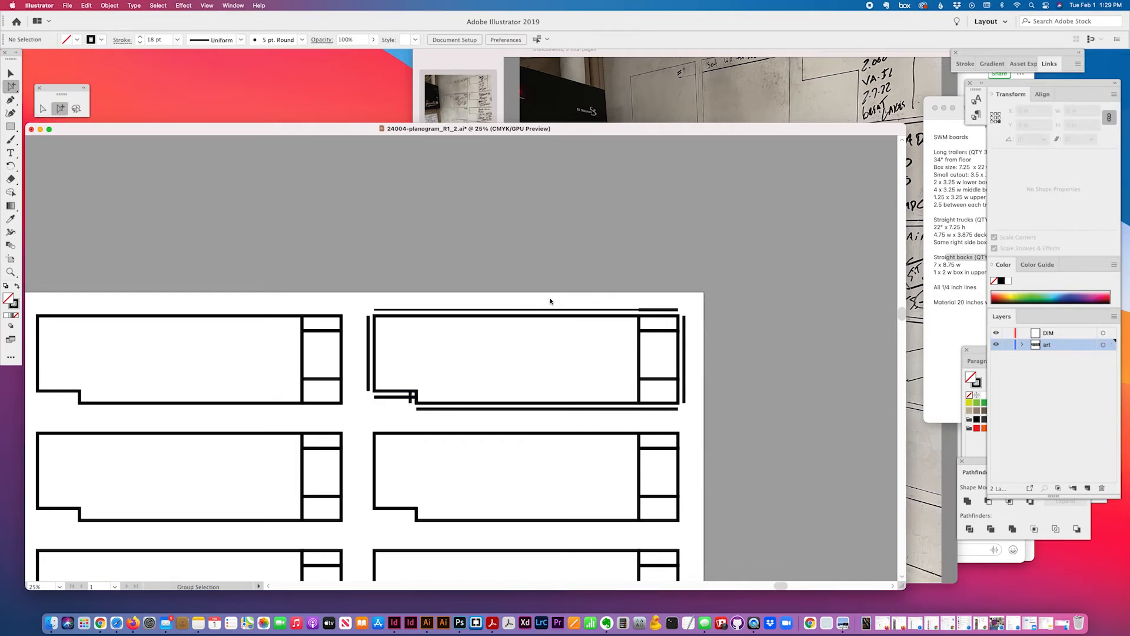
# Select all the offset edge lines around the top-right board with Group Selection
pyautogui.press('v')
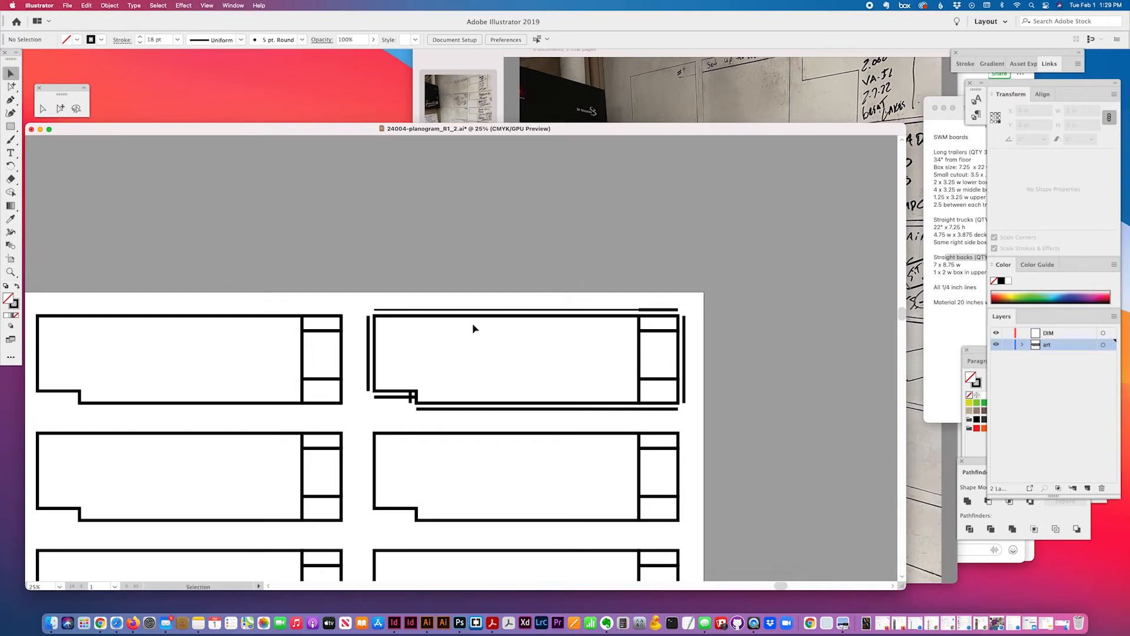
pyautogui.click(444, 317)
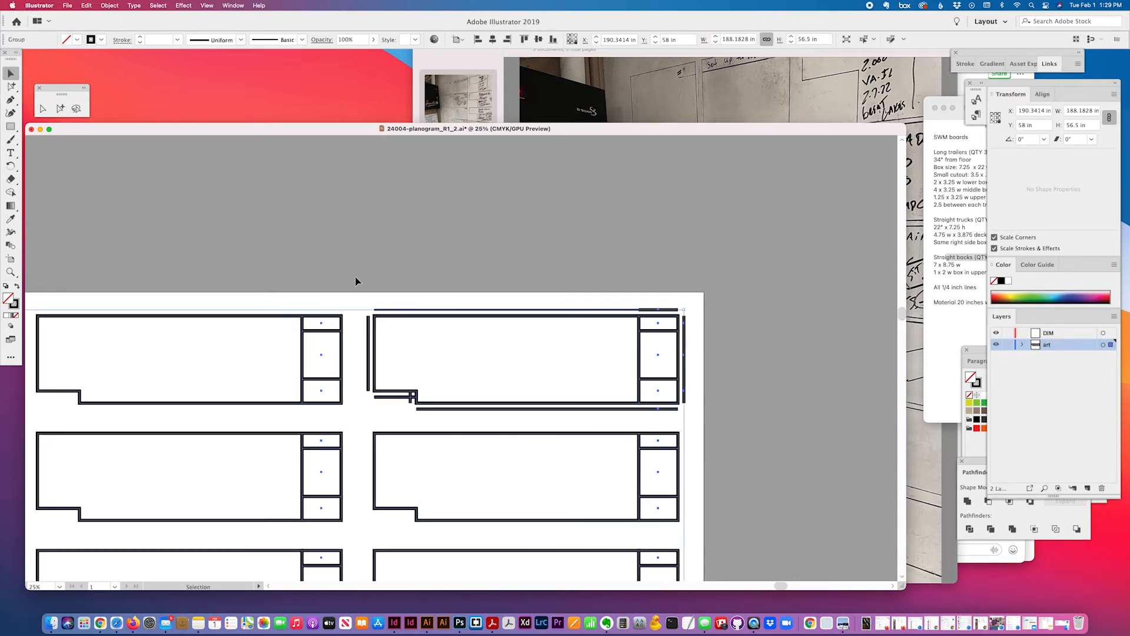
pyautogui.click(706, 417)
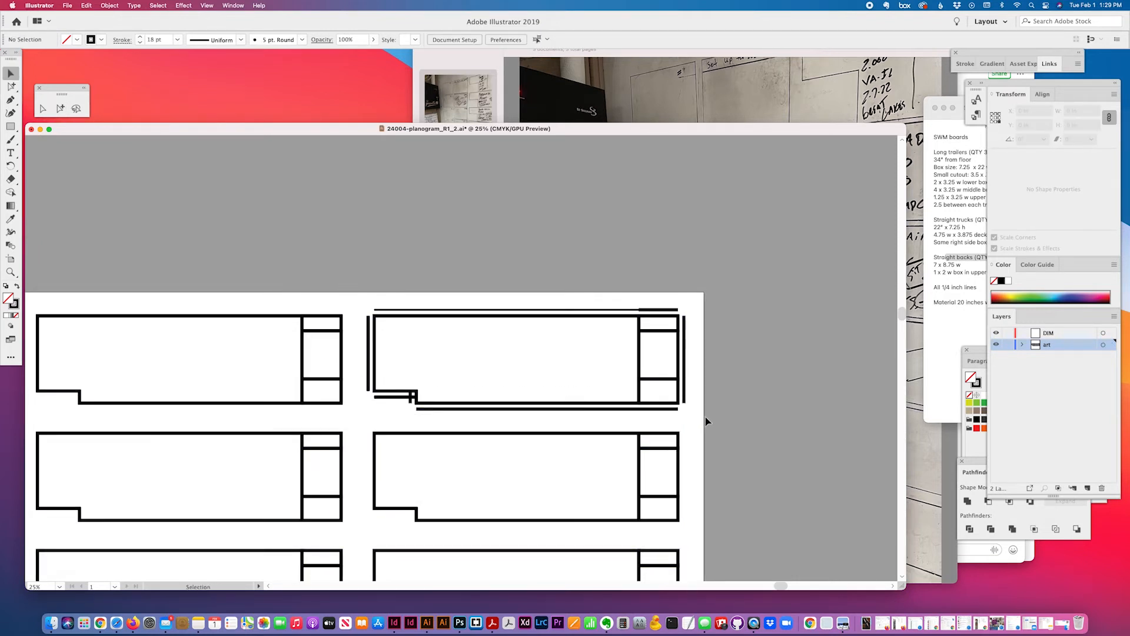
pyautogui.click(385, 310)
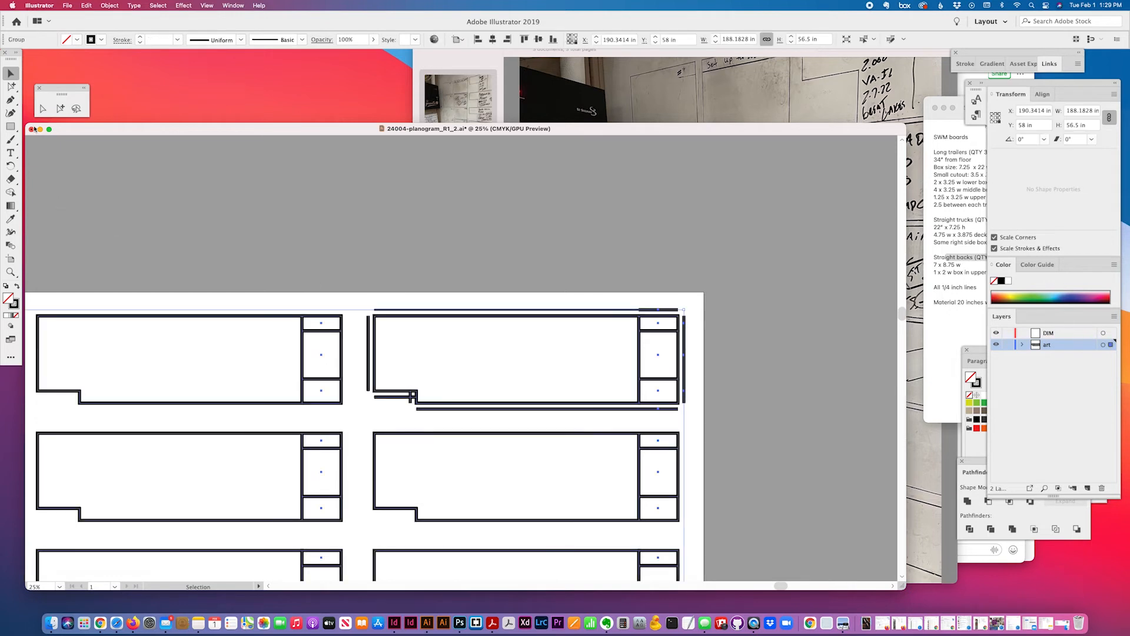
pyautogui.click(60, 108)
pyautogui.moveTo(577, 304); pyautogui.dragTo(650, 331)
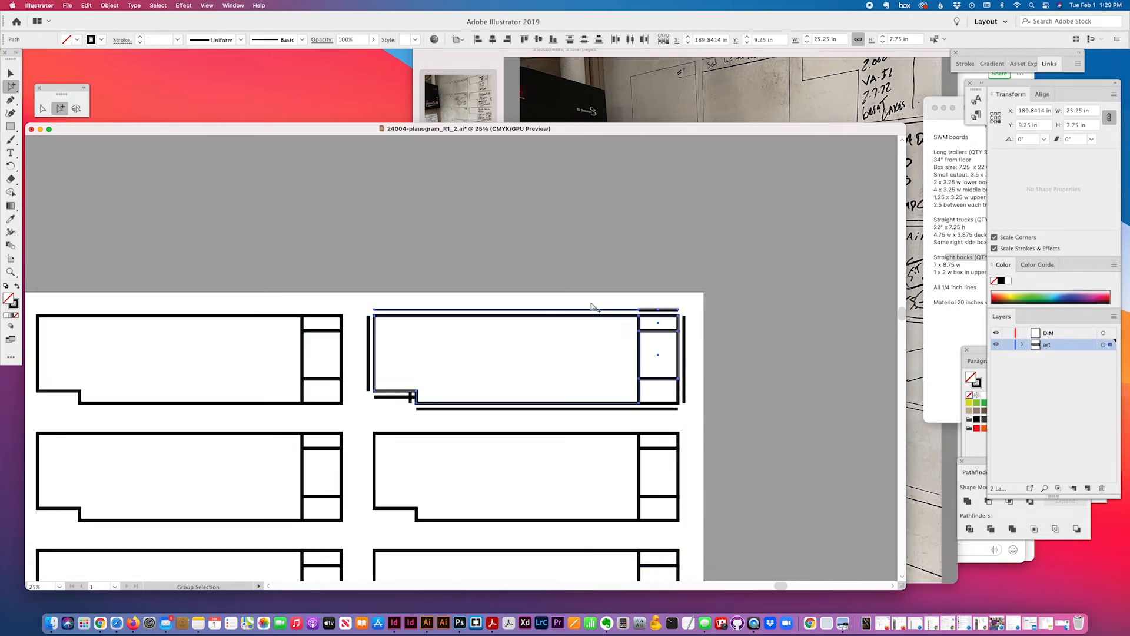
pyautogui.moveTo(591, 302); pyautogui.dragTo(685, 408)
pyautogui.moveTo(655, 298); pyautogui.dragTo(370, 342)
pyautogui.moveTo(384, 399); pyautogui.dragTo(415, 401)
pyautogui.keyDown('shift'); pyautogui.click(442, 409); pyautogui.keyUp('shift')
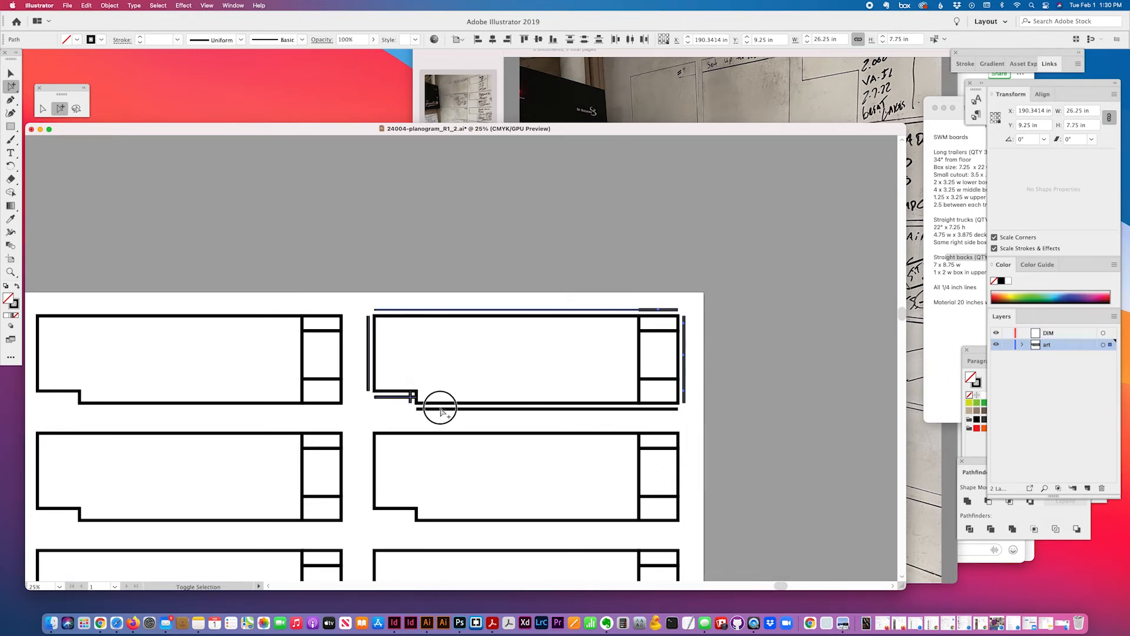
pyautogui.keyDown('shift'); pyautogui.click(660, 409); pyautogui.keyUp('shift')
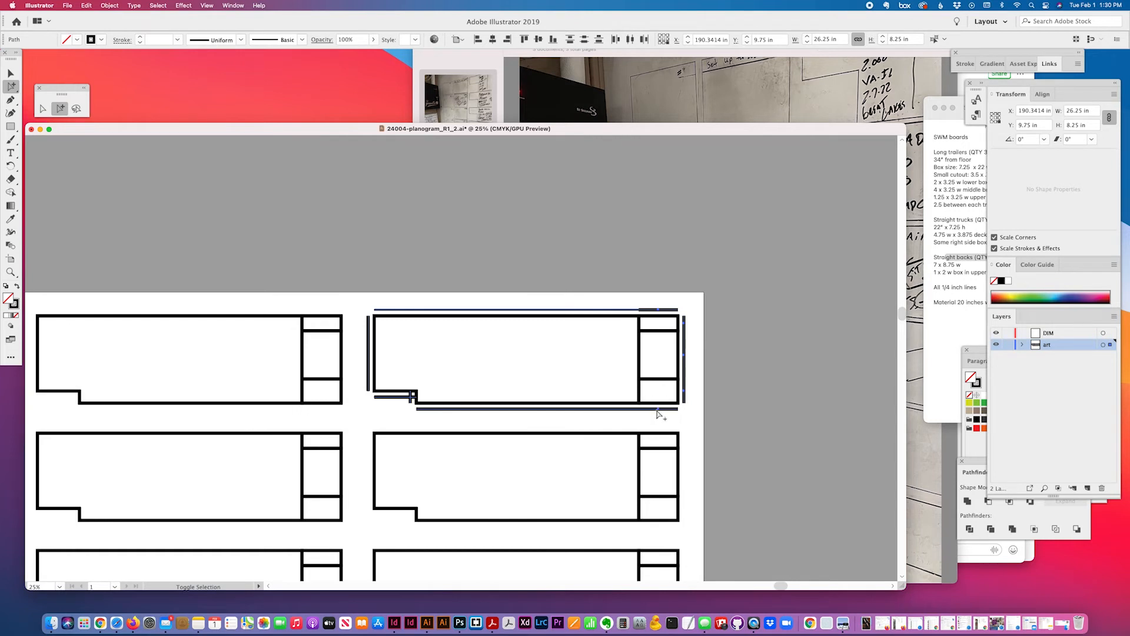
# Move the selected lines onto the DIM layer, lock the art layer, and adjust their stroke weight
pyautogui.moveTo(1106, 348); pyautogui.dragTo(1111, 334)
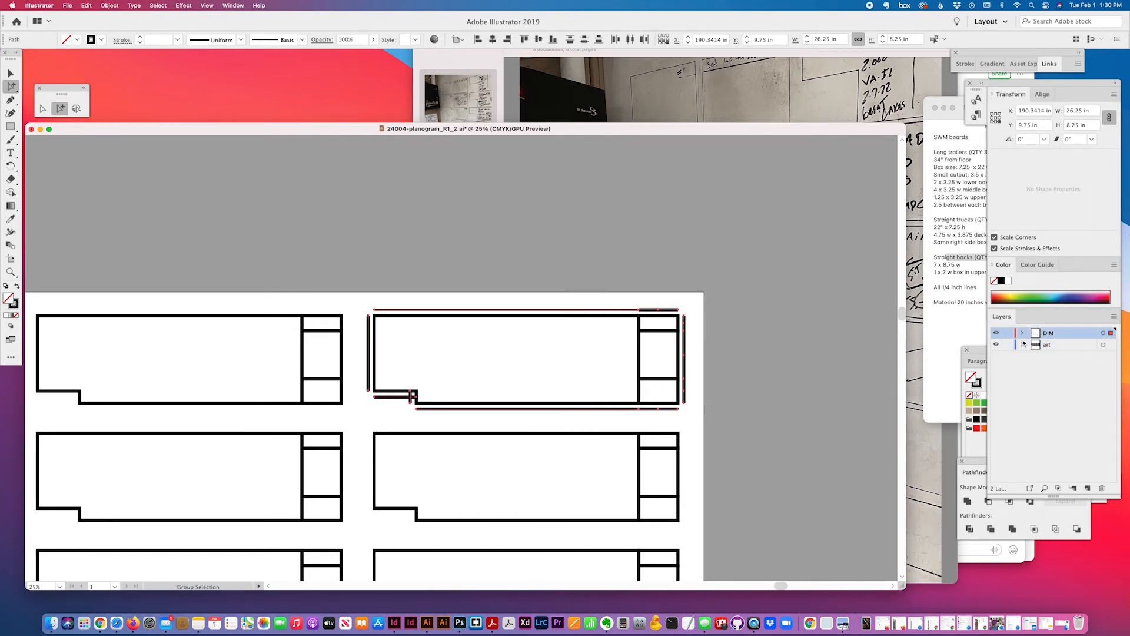
pyautogui.click(1008, 346)
pyautogui.click(179, 41)
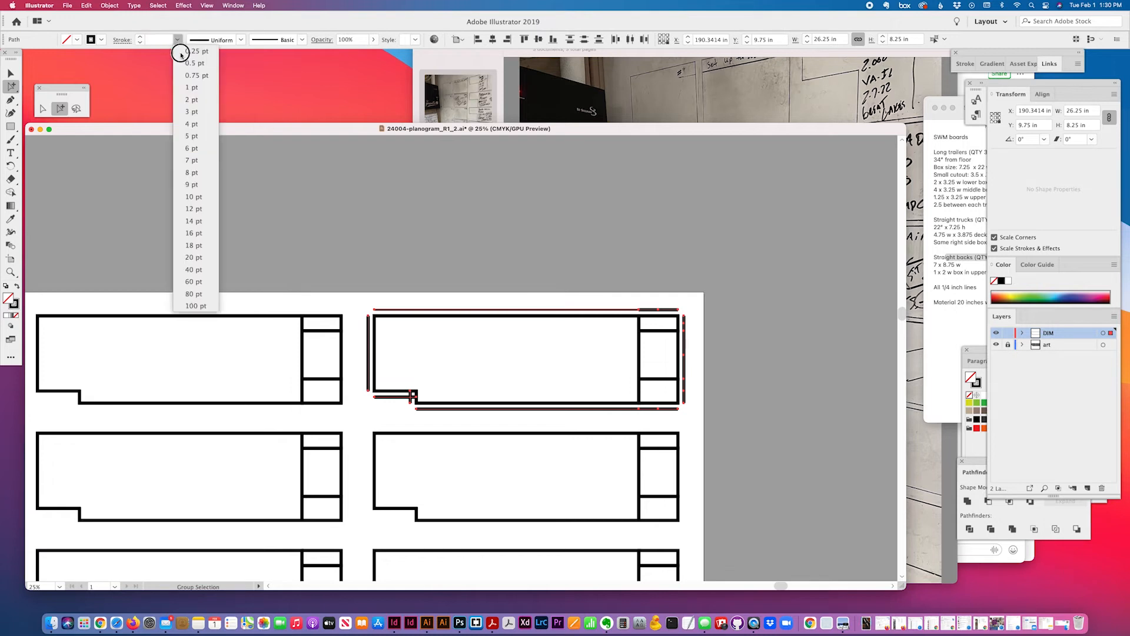
pyautogui.click(186, 96)
pyautogui.click(177, 40)
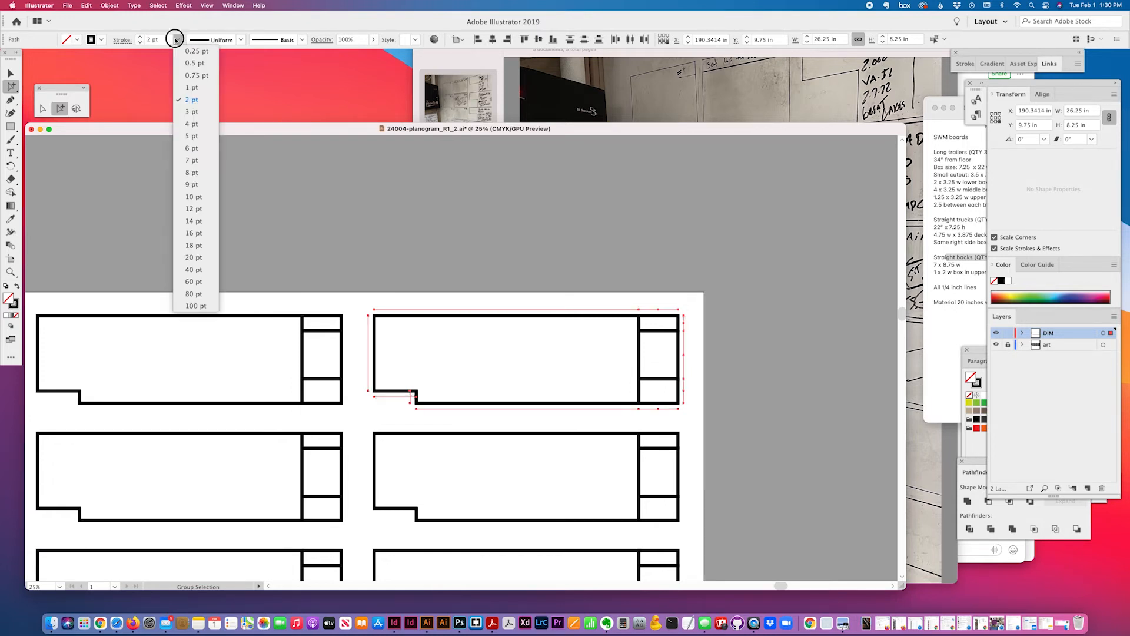
pyautogui.click(184, 137)
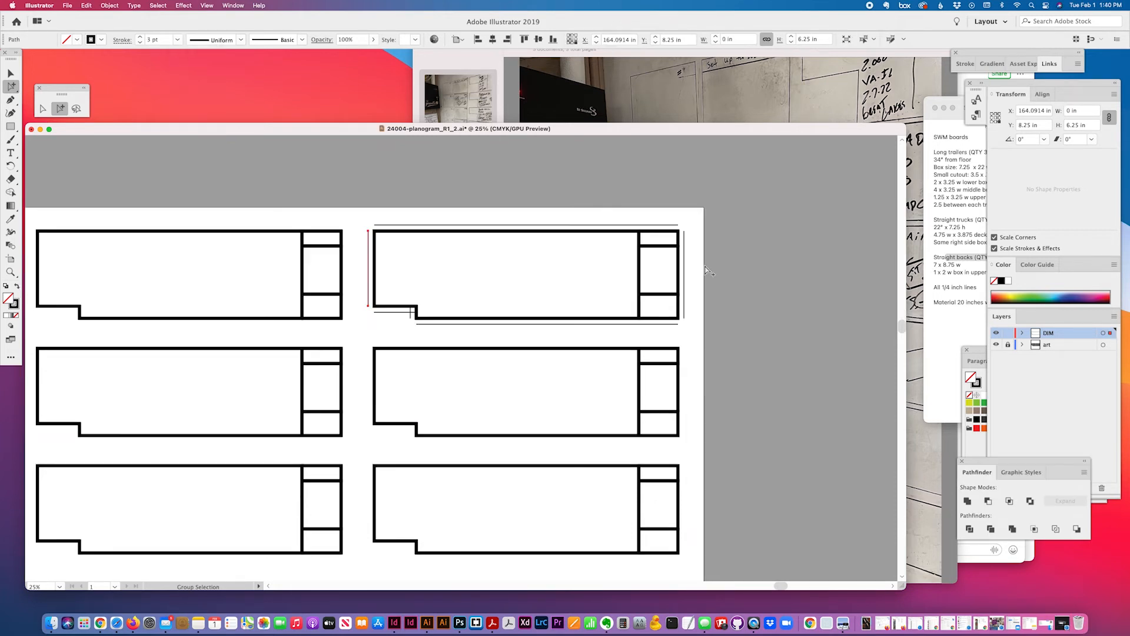
# Reselect all the dimension lines: right, top, bottom, notch and left
pyautogui.click(706, 271)
pyautogui.hscroll(1, 699, 236)
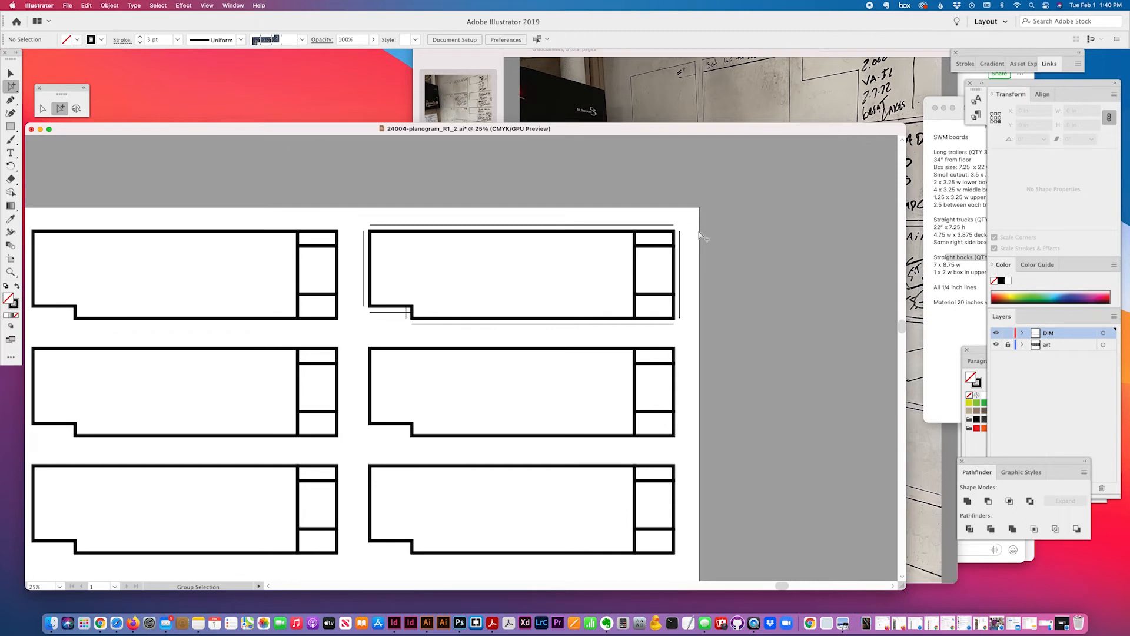
pyautogui.keyDown('shift'); pyautogui.click(679, 312); pyautogui.keyUp('shift')
pyautogui.keyDown('shift'); pyautogui.click(479, 225); pyautogui.keyUp('shift')
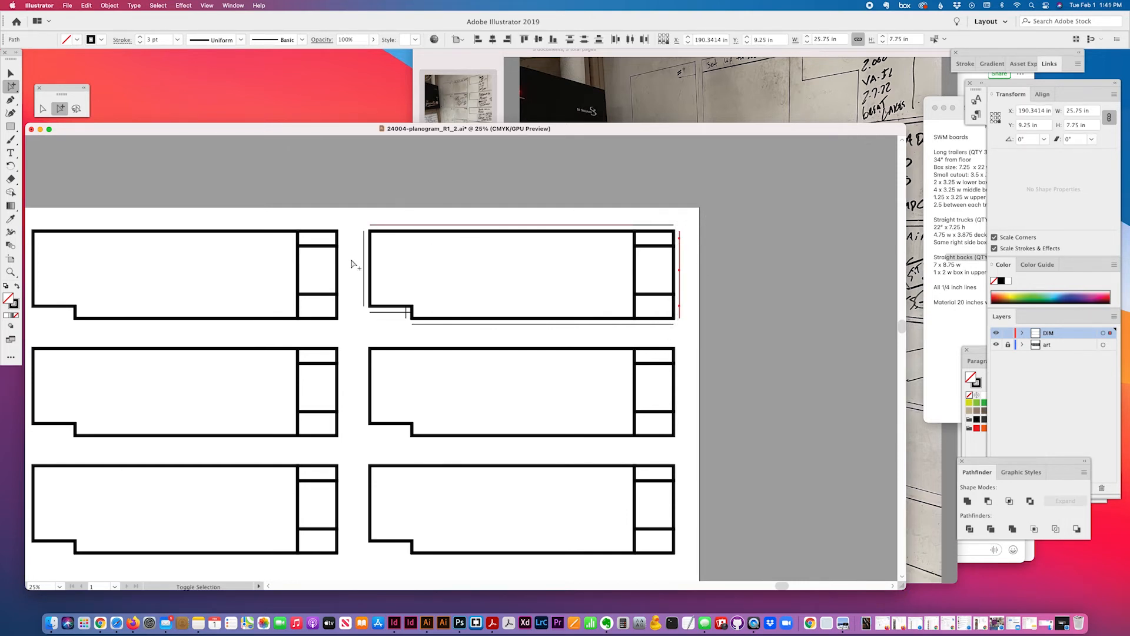
pyautogui.moveTo(657, 332); pyautogui.dragTo(407, 313)
pyautogui.moveTo(351, 253); pyautogui.dragTo(367, 270)
# Load the Arrows_Special brush library and apply the Arrow 2.21 brush to the dimension lines
pyautogui.click(303, 39)
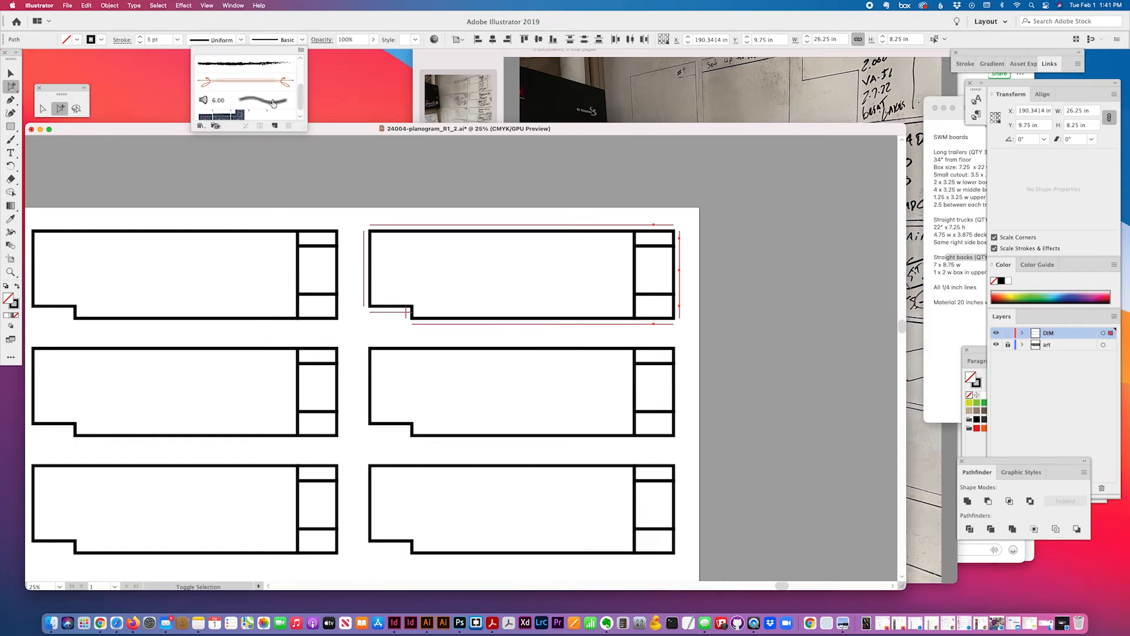
pyautogui.click(201, 126)
pyautogui.moveTo(208, 154)
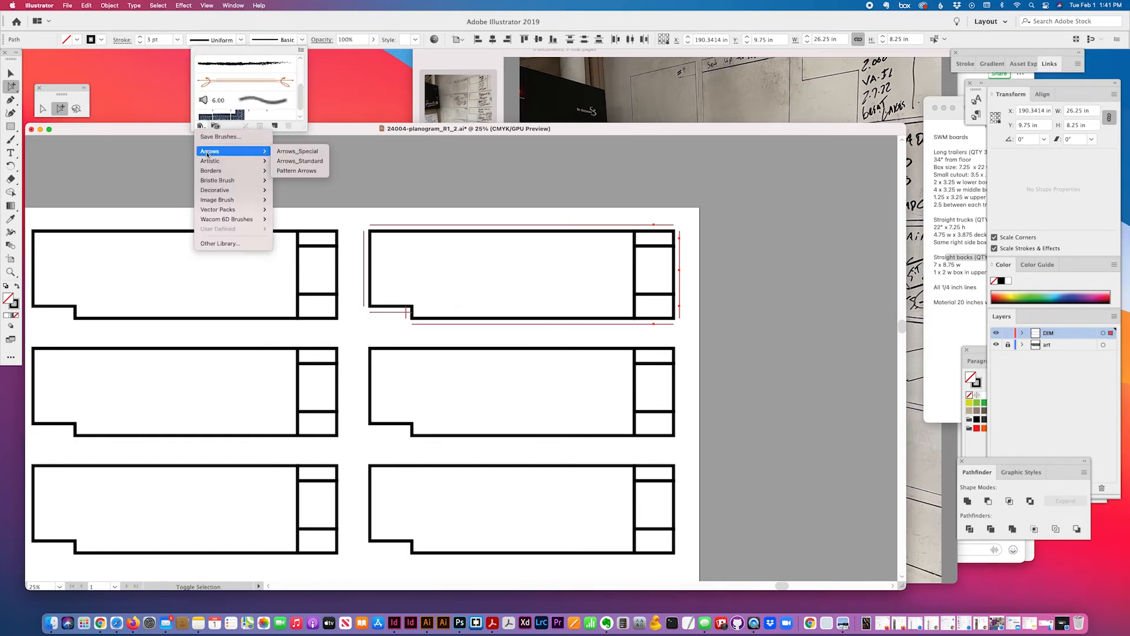
pyautogui.click(297, 151)
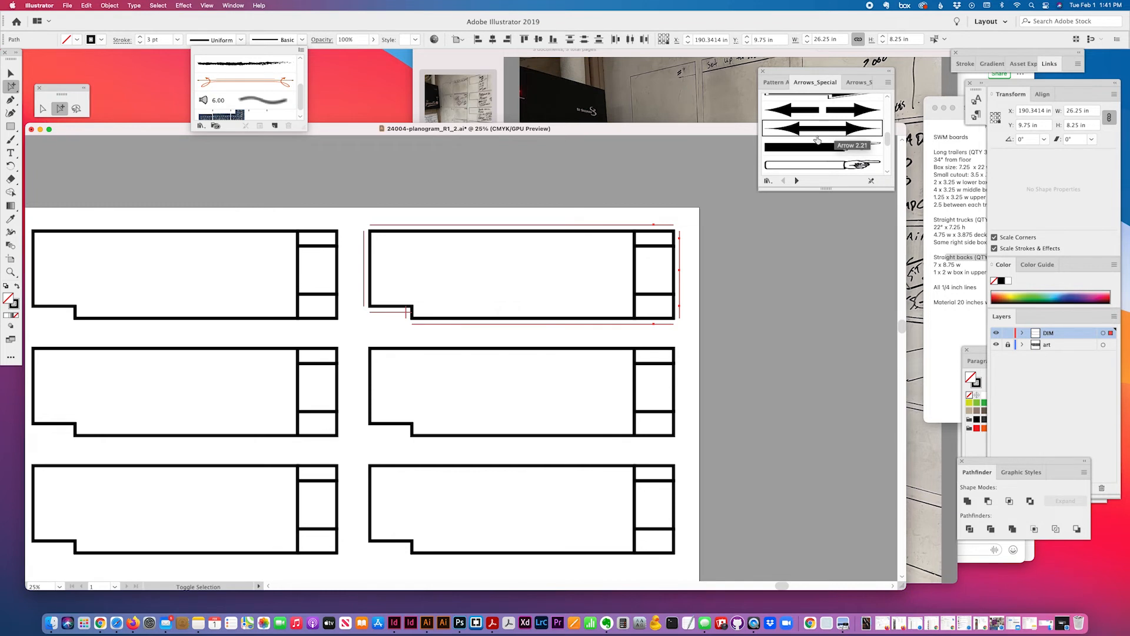
pyautogui.click(857, 132)
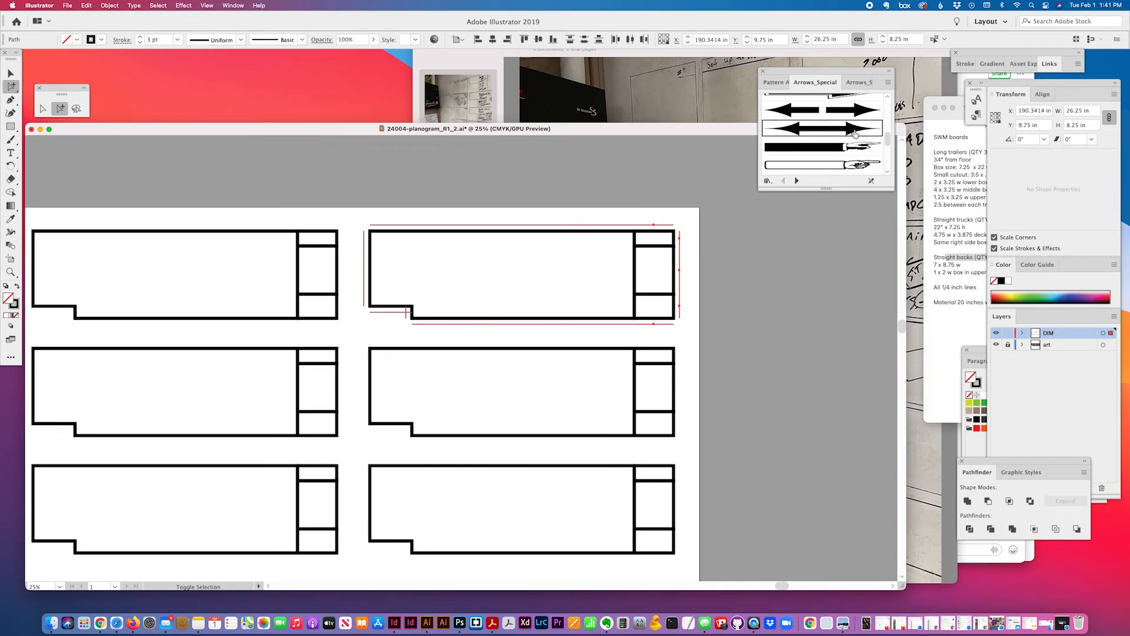
pyautogui.click(855, 133)
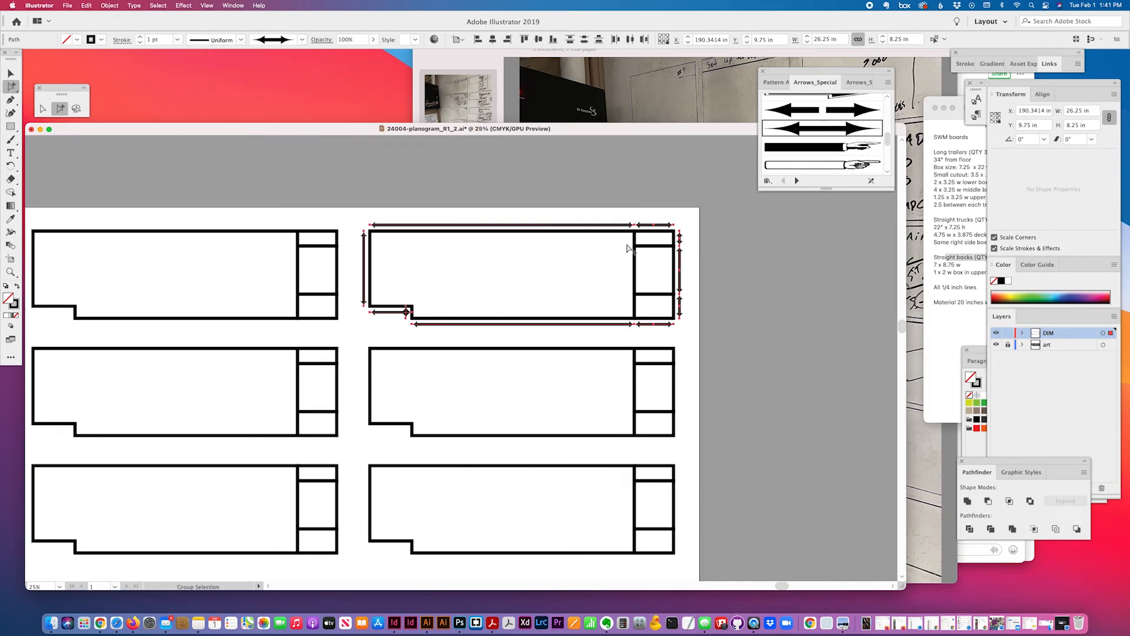
pyautogui.click(346, 225)
# Try a 0.25 pt stroke on the short bottom-left line, then undo back to 1 pt
pyautogui.click(407, 316)
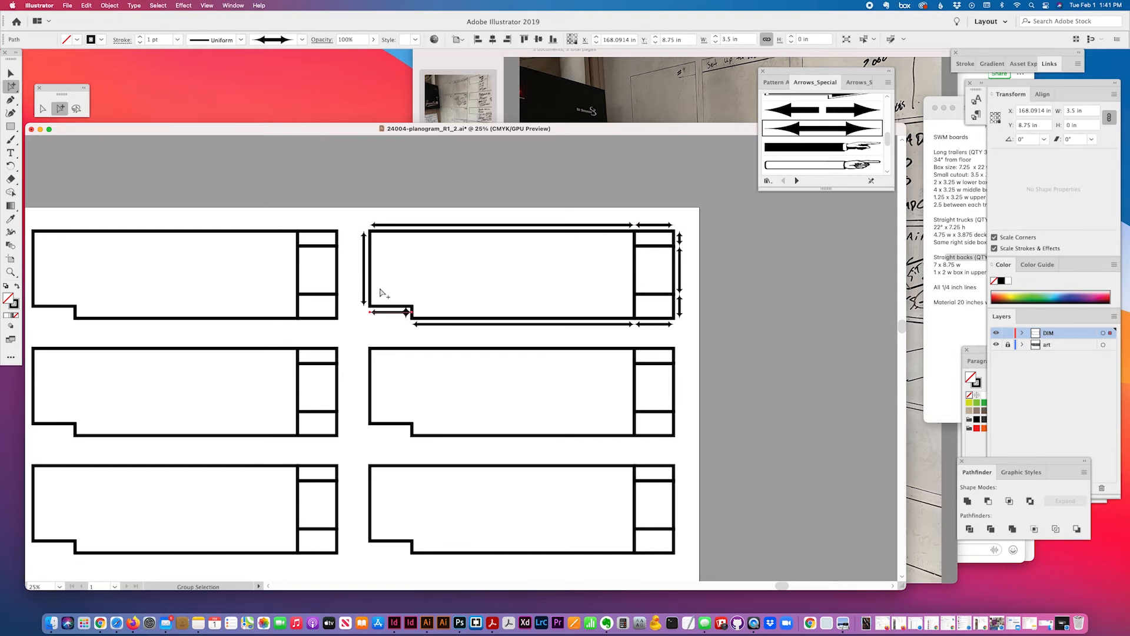
pyautogui.click(176, 40)
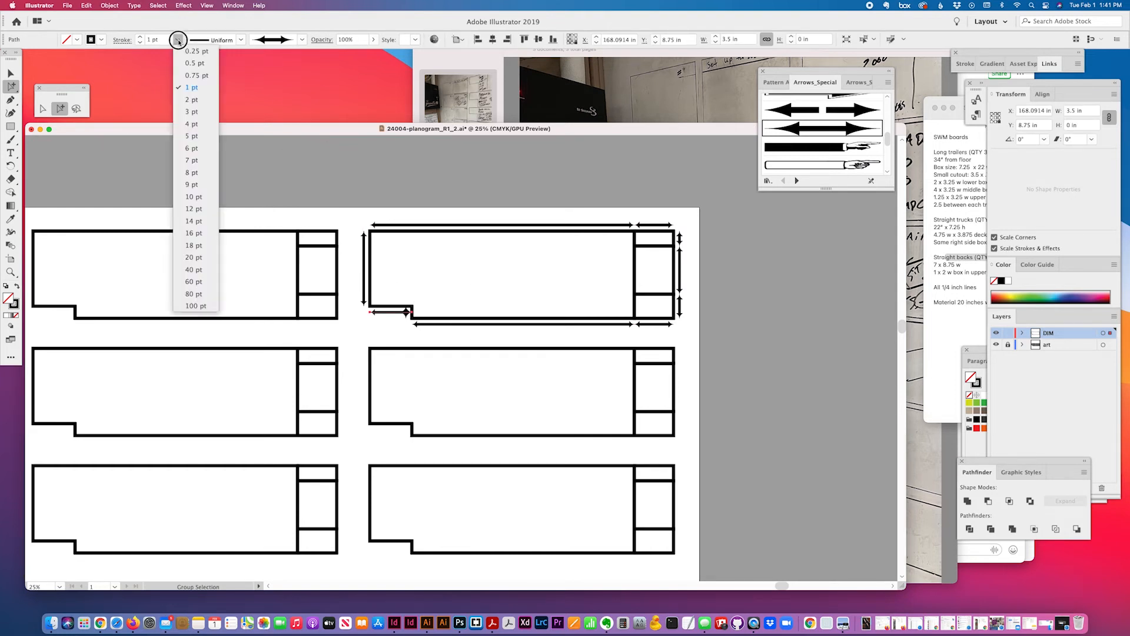
pyautogui.click(183, 52)
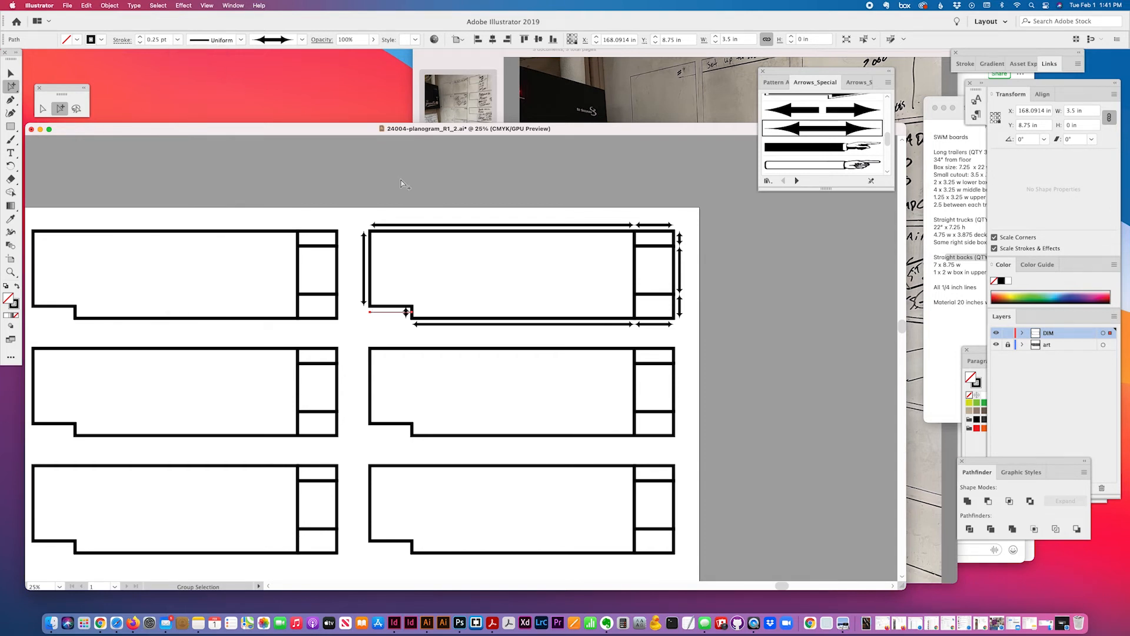
pyautogui.click(415, 199)
pyautogui.press('super+z')
pyautogui.click(707, 326)
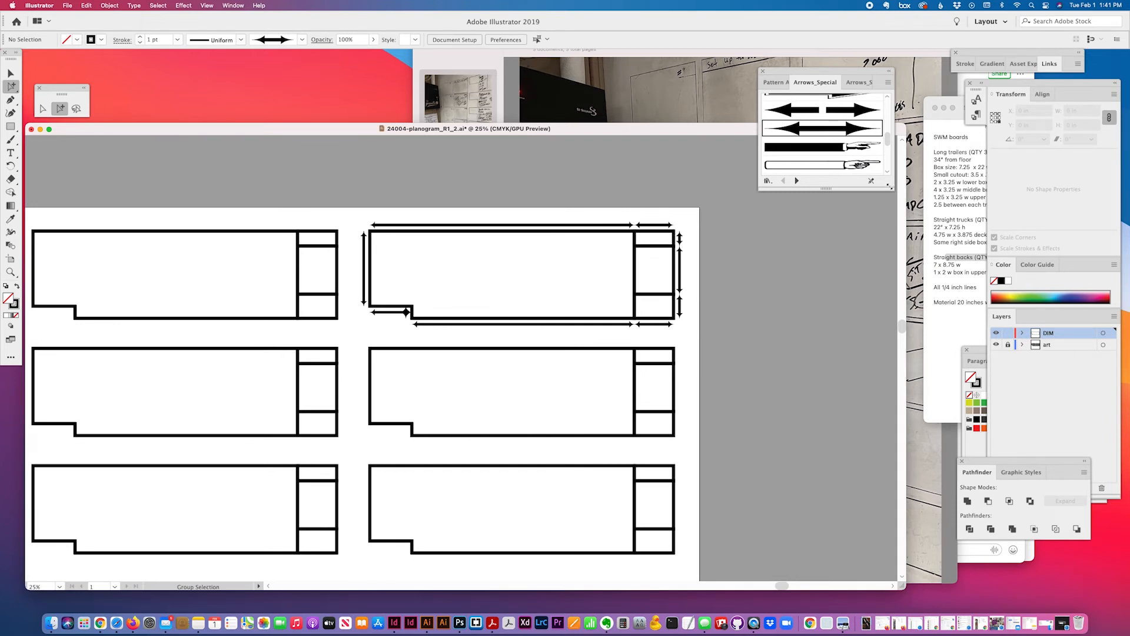
# Resize the arrow brush library panel and switch to the Arrows_Standard library
pyautogui.moveTo(889, 188)
pyautogui.mouseDown()
pyautogui.moveTo(885, 414)
pyautogui.moveTo(840, 522)
pyautogui.moveTo(850, 570)
pyautogui.moveTo(849, 513)
pyautogui.mouseUp()
pyautogui.scroll(5, 789, 125)
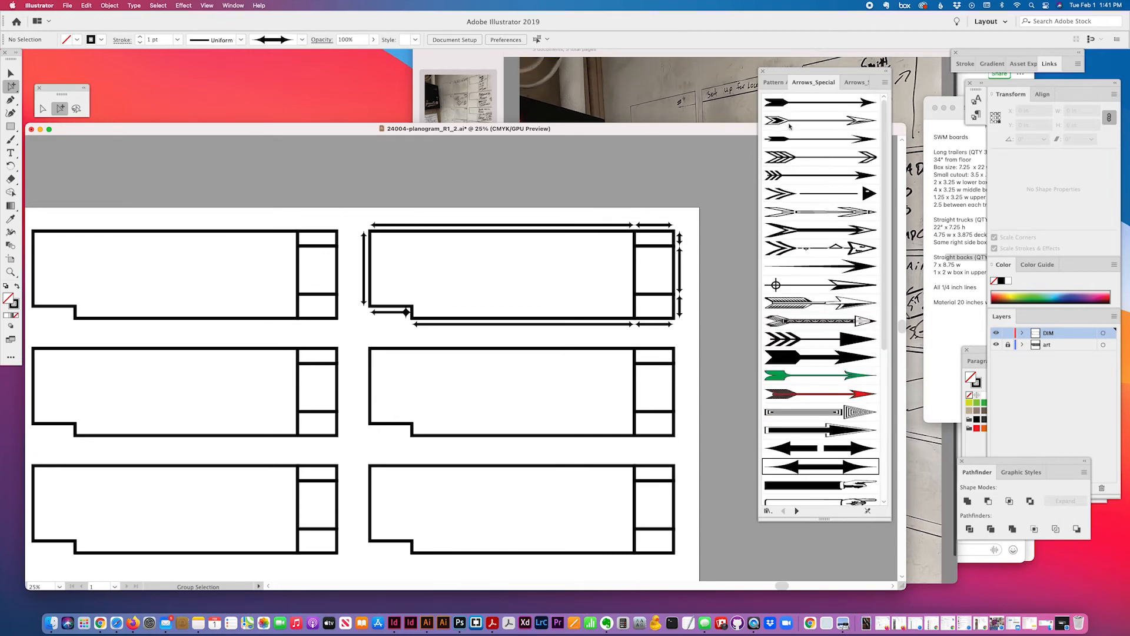
pyautogui.scroll(-5, 789, 125)
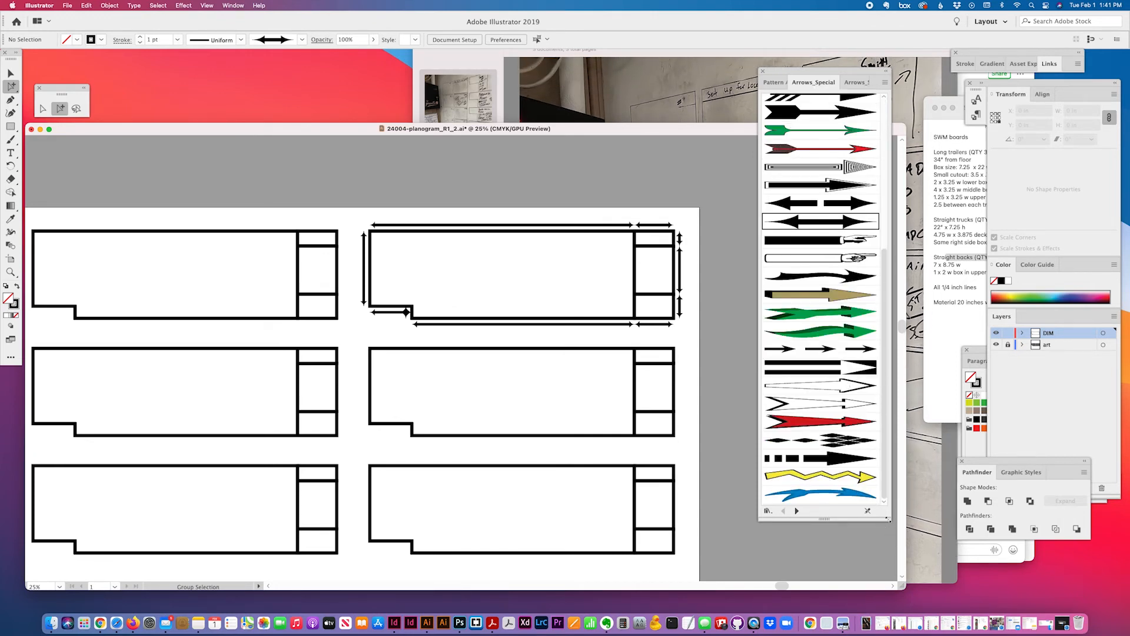
pyautogui.moveTo(889, 519); pyautogui.dragTo(886, 322)
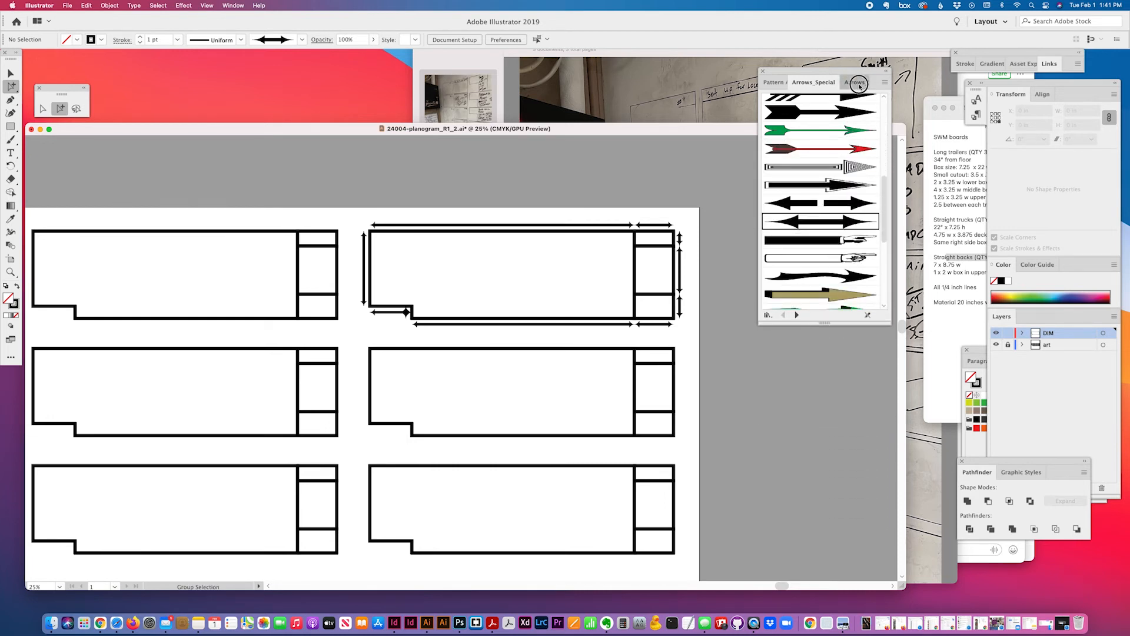
pyautogui.click(860, 84)
pyautogui.scroll(-3, 859, 138)
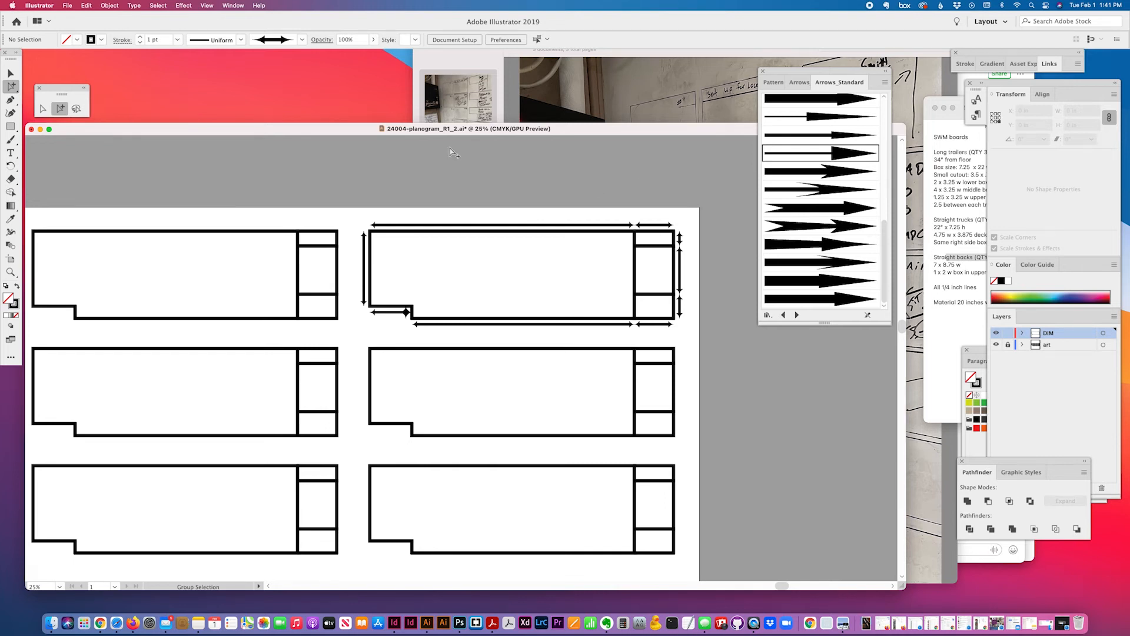
pyautogui.hscroll(3, 91, 291)
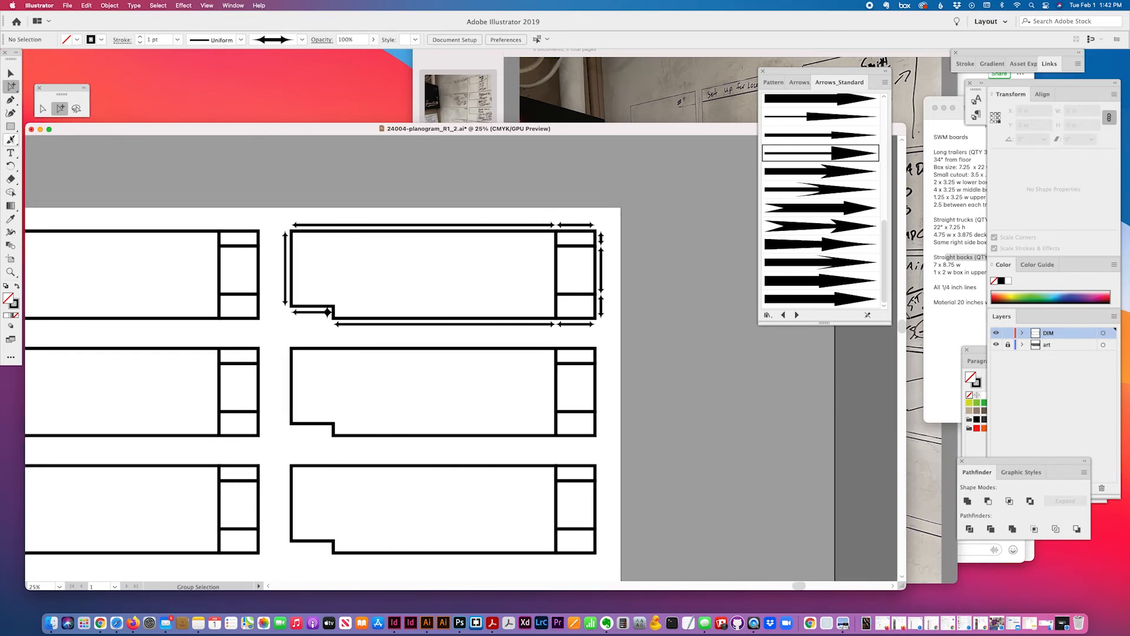
# Check the long top dimension line's length and type a '22' label above it
pyautogui.click(11, 152)
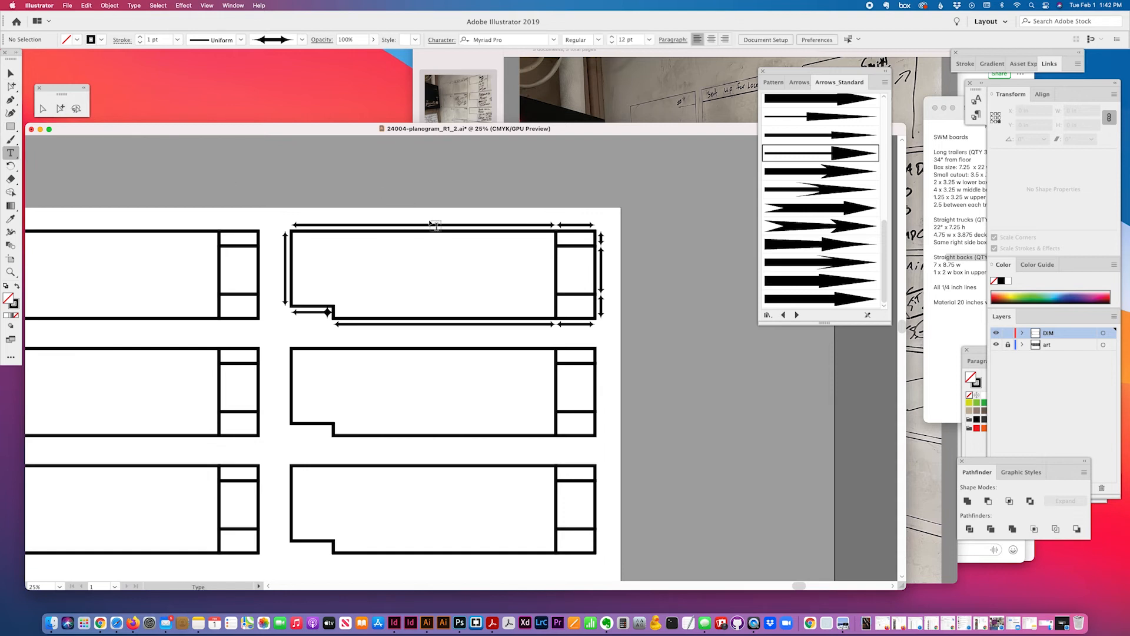
pyautogui.click(60, 108)
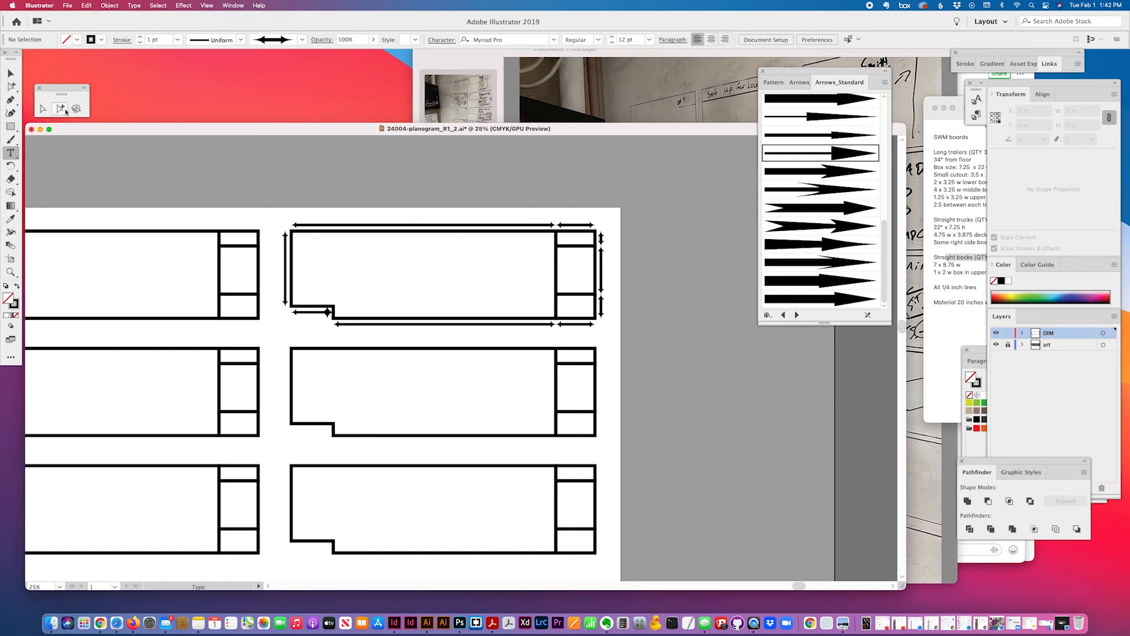
pyautogui.click(452, 225)
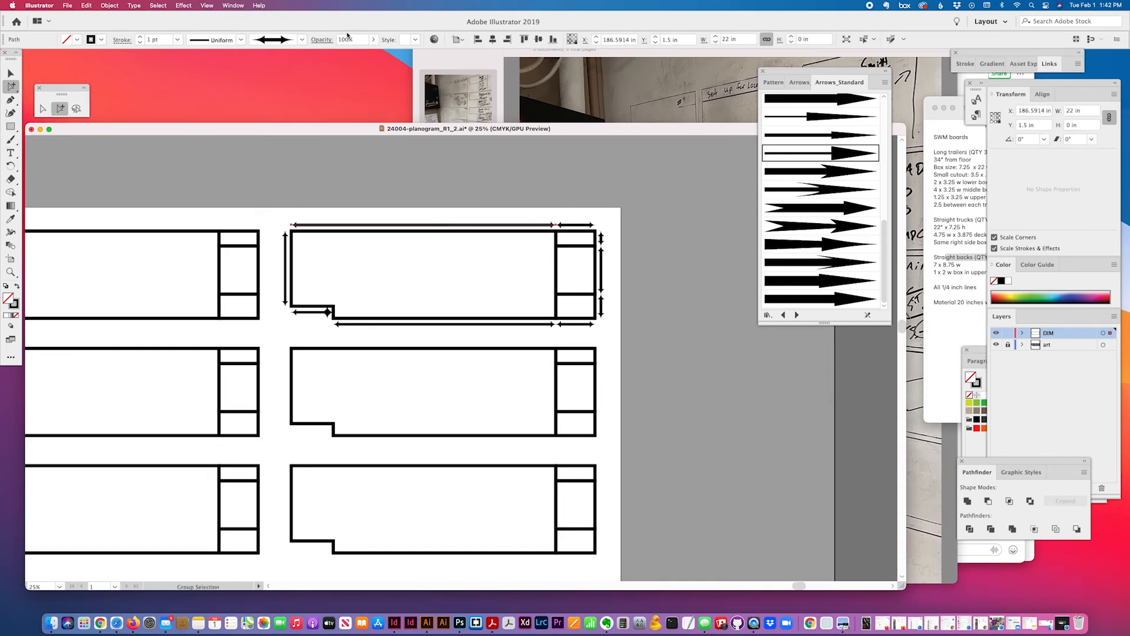
pyautogui.click(11, 152)
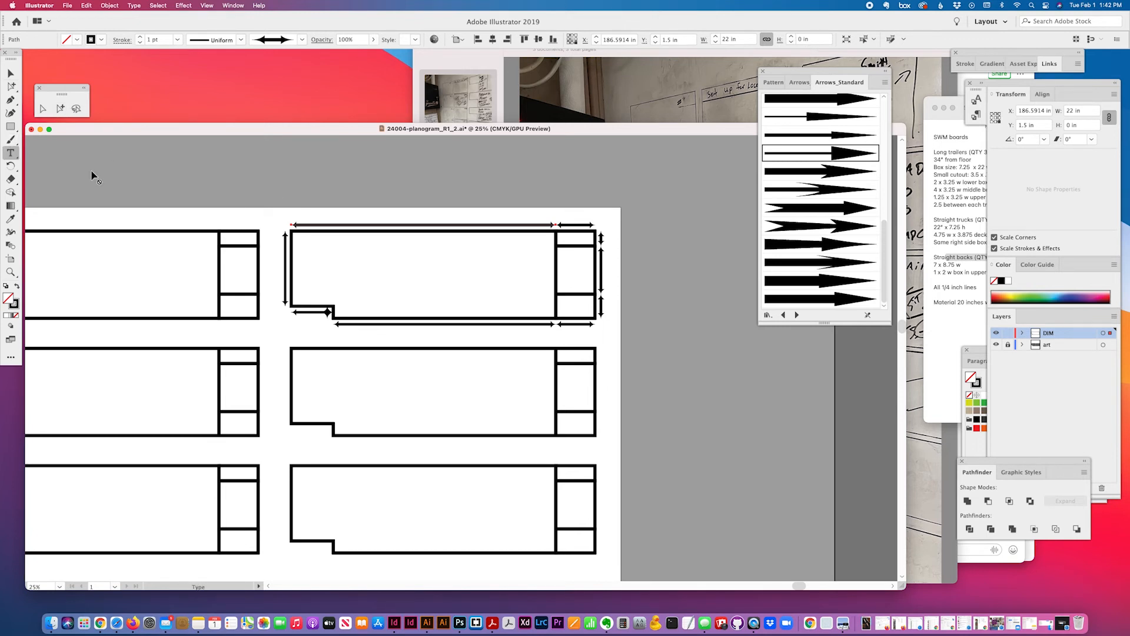
pyautogui.click(398, 214)
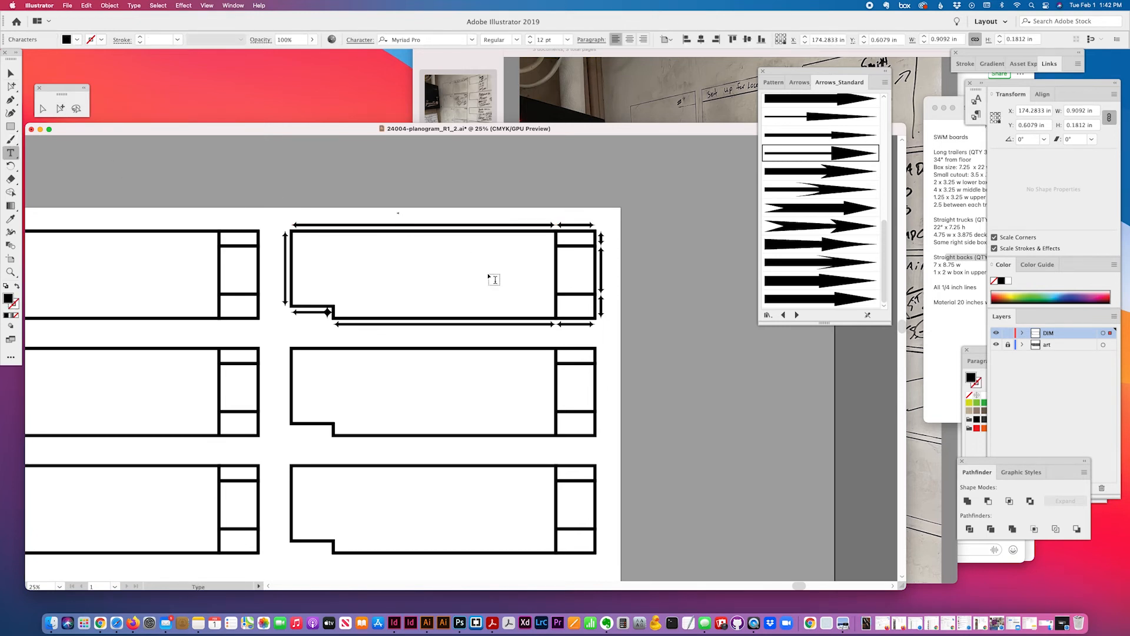
pyautogui.write('22')
pyautogui.click(60, 108)
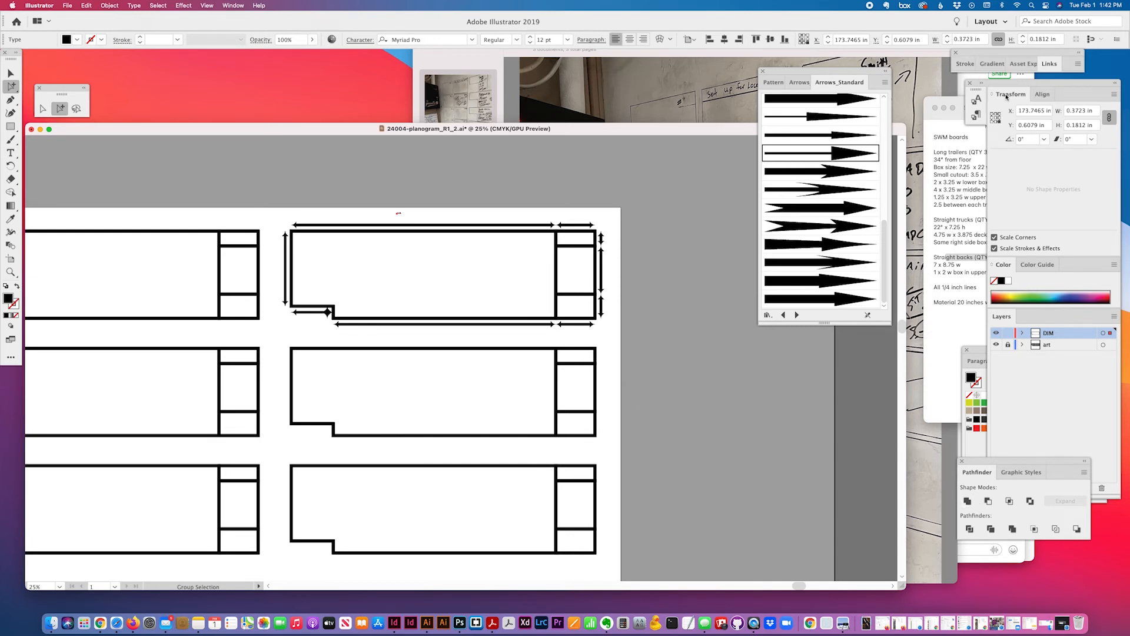
# Make the label 60 pt and centre-aligned, and position it above the top dimension line
pyautogui.moveTo(1010, 90); pyautogui.dragTo(991, 94)
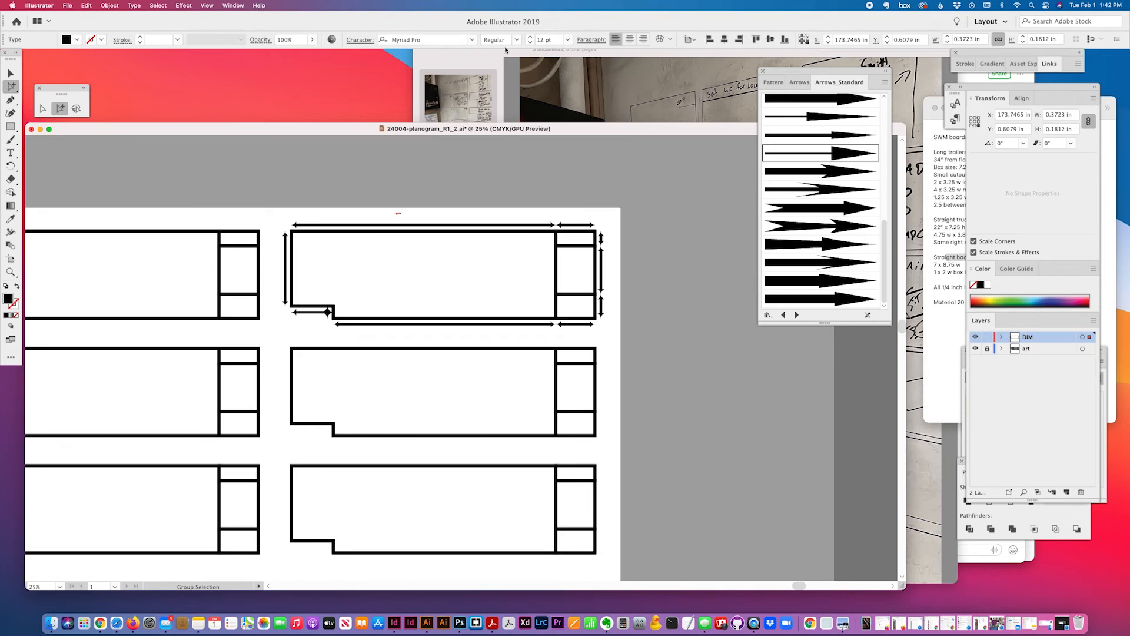
pyautogui.doubleClick(556, 41)
pyautogui.write('24')
pyautogui.press('Return')
pyautogui.click(631, 40)
pyautogui.click(567, 39)
pyautogui.click(580, 224)
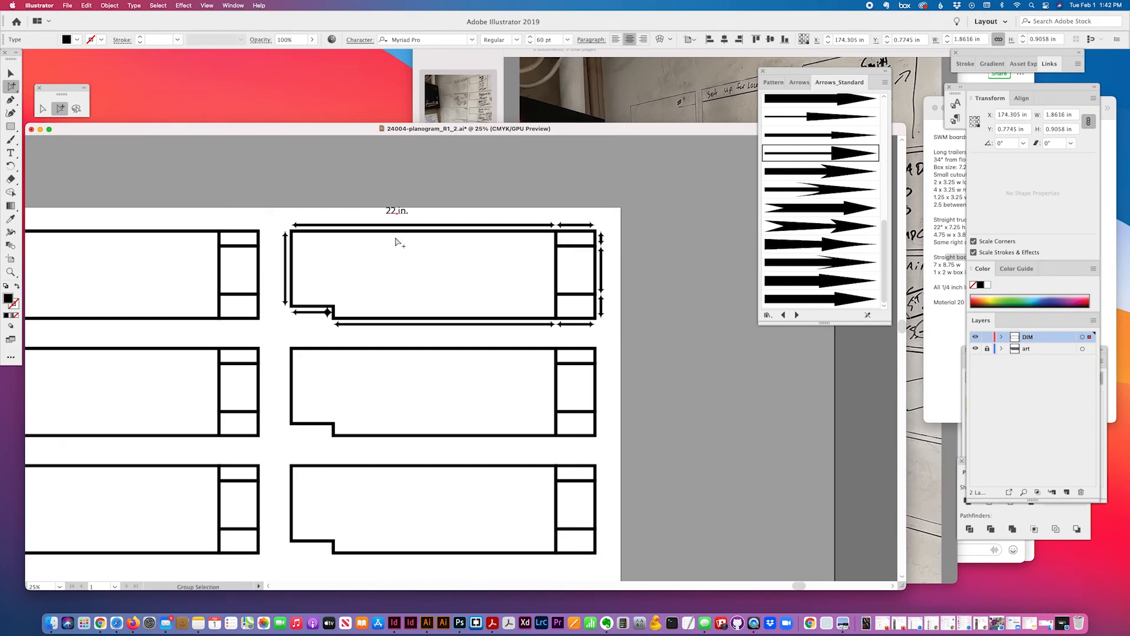
pyautogui.moveTo(403, 213); pyautogui.dragTo(431, 219)
# Alt-drag a copy of the label over the short right dimension and change it to 3.25
pyautogui.click(592, 224)
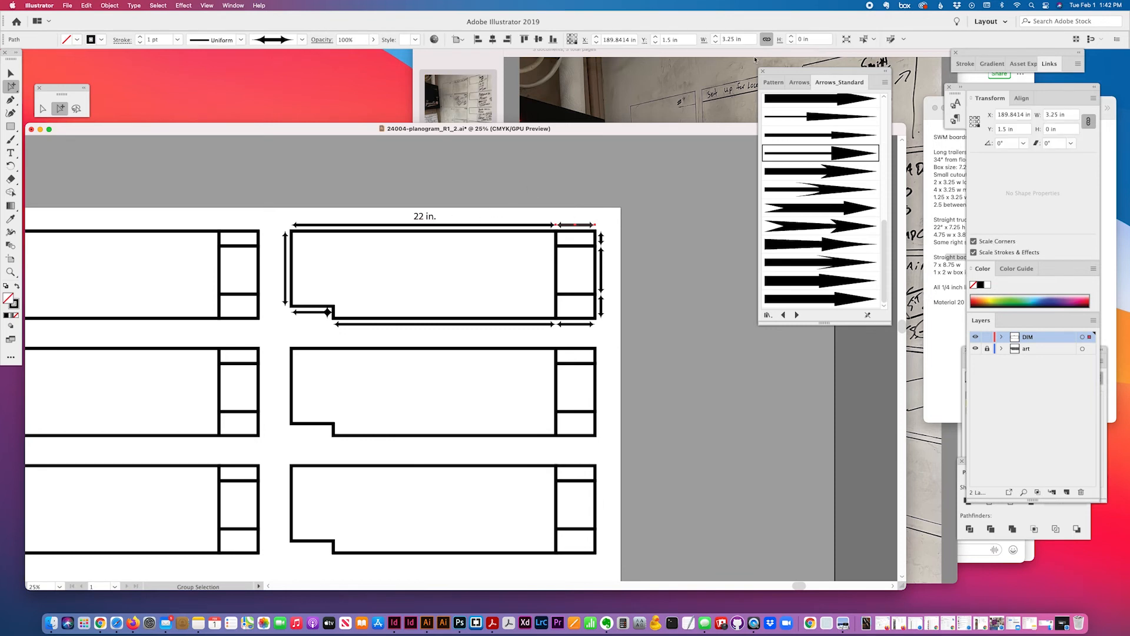
pyautogui.click(465, 213)
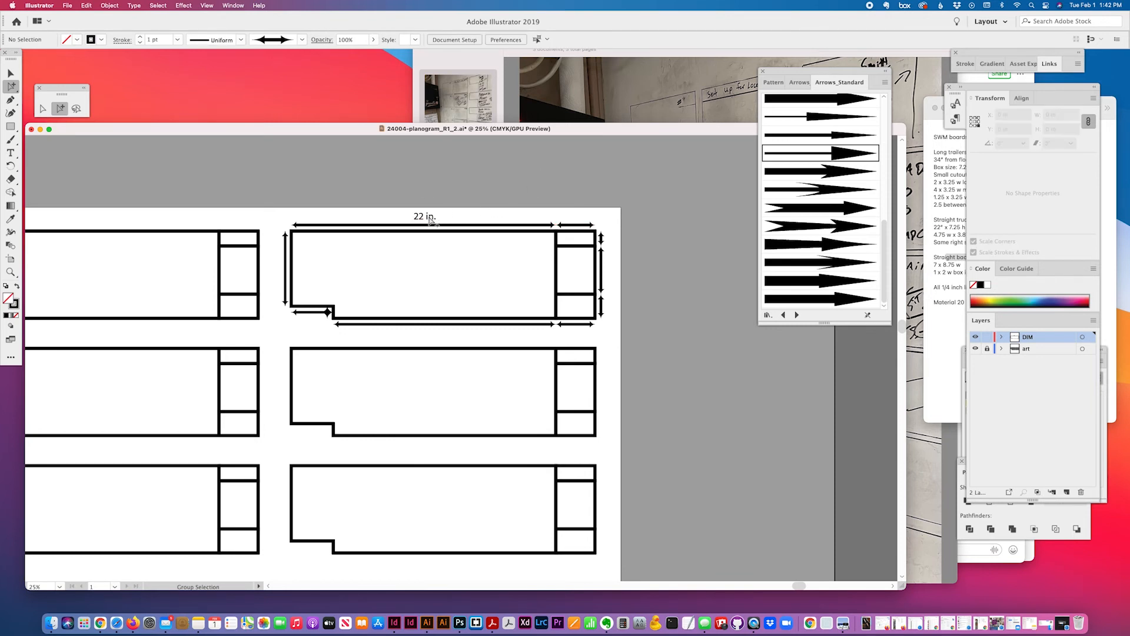
pyautogui.moveTo(429, 215); pyautogui.dragTo(556, 214)
pyautogui.press('t')
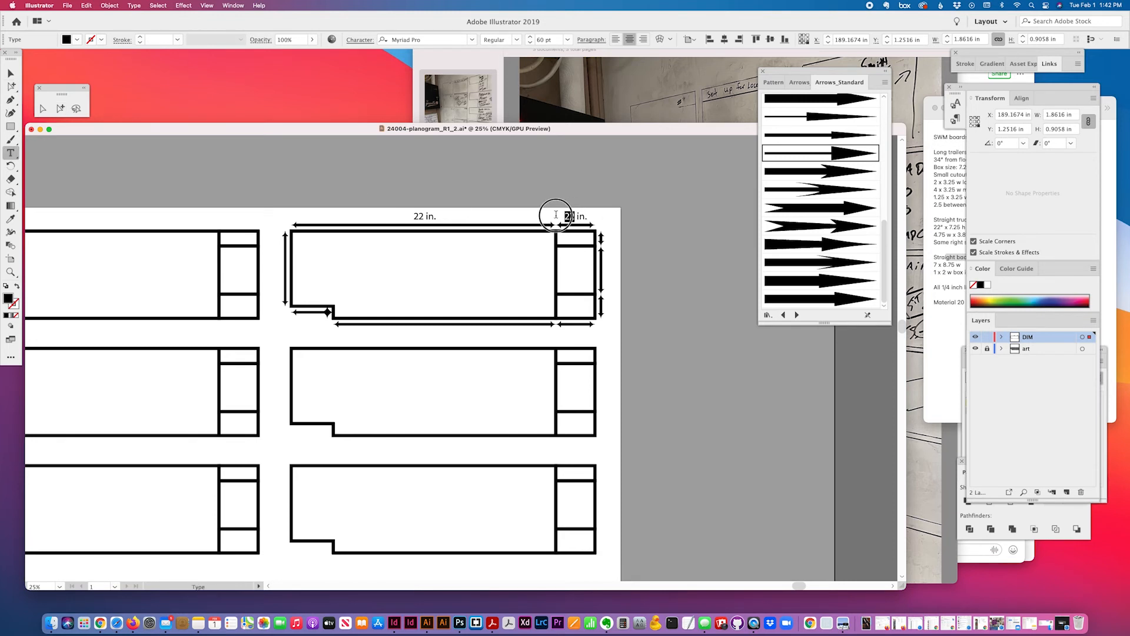
pyautogui.write('3.25')
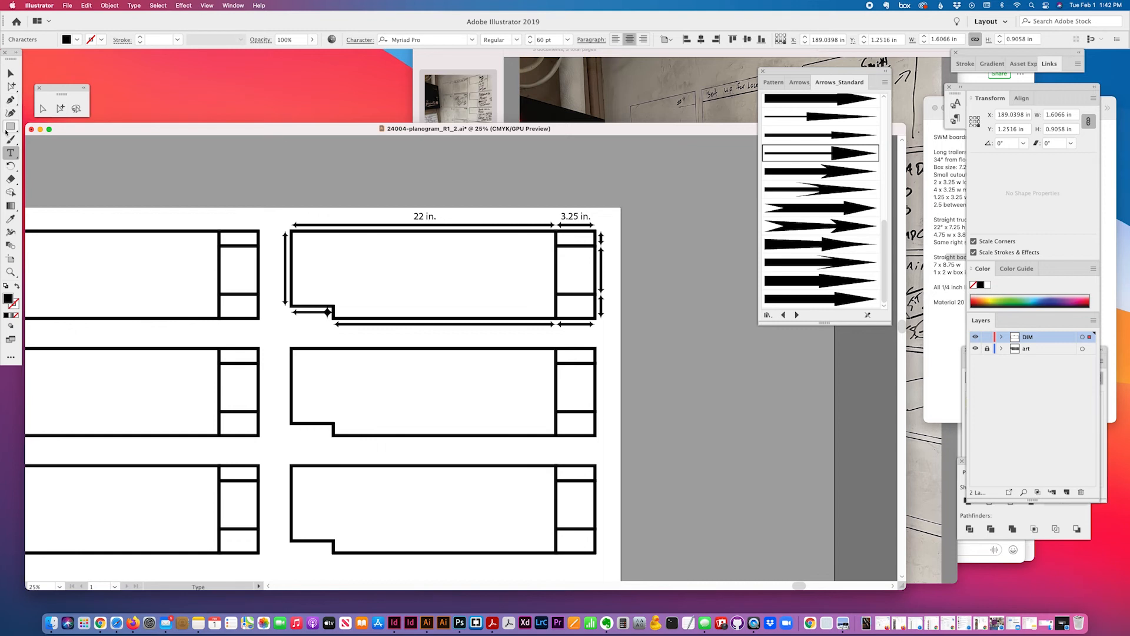
pyautogui.moveTo(589, 216); pyautogui.dragTo(594, 216)
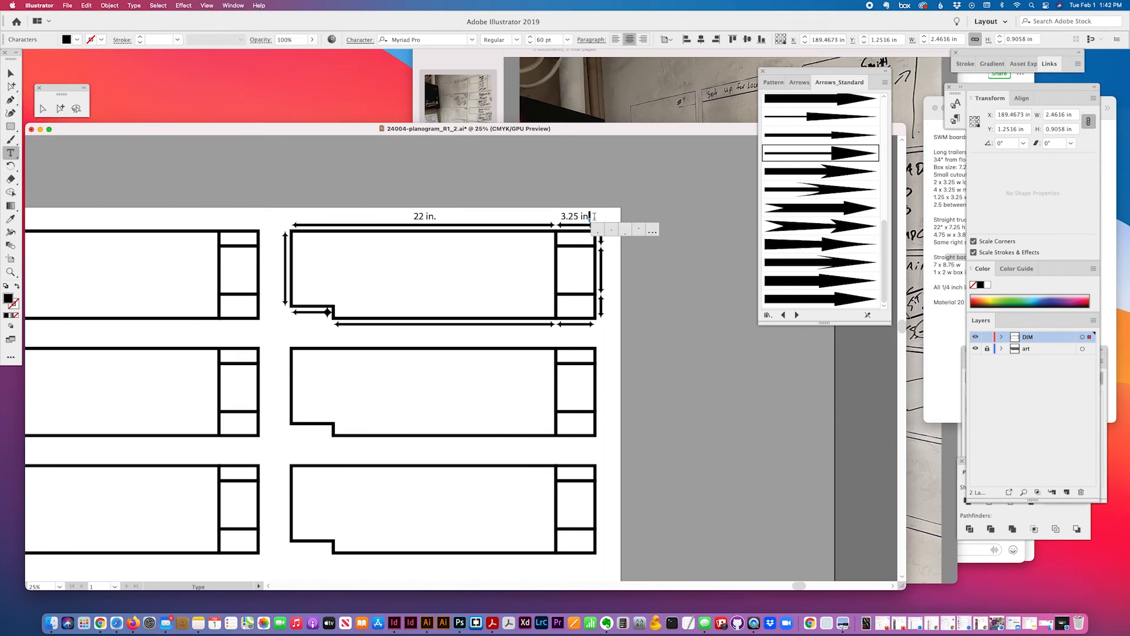
pyautogui.press('BackSpace')
pyautogui.press('BackSpace')
pyautogui.press('BackSpace')
pyautogui.press('BackSpace')
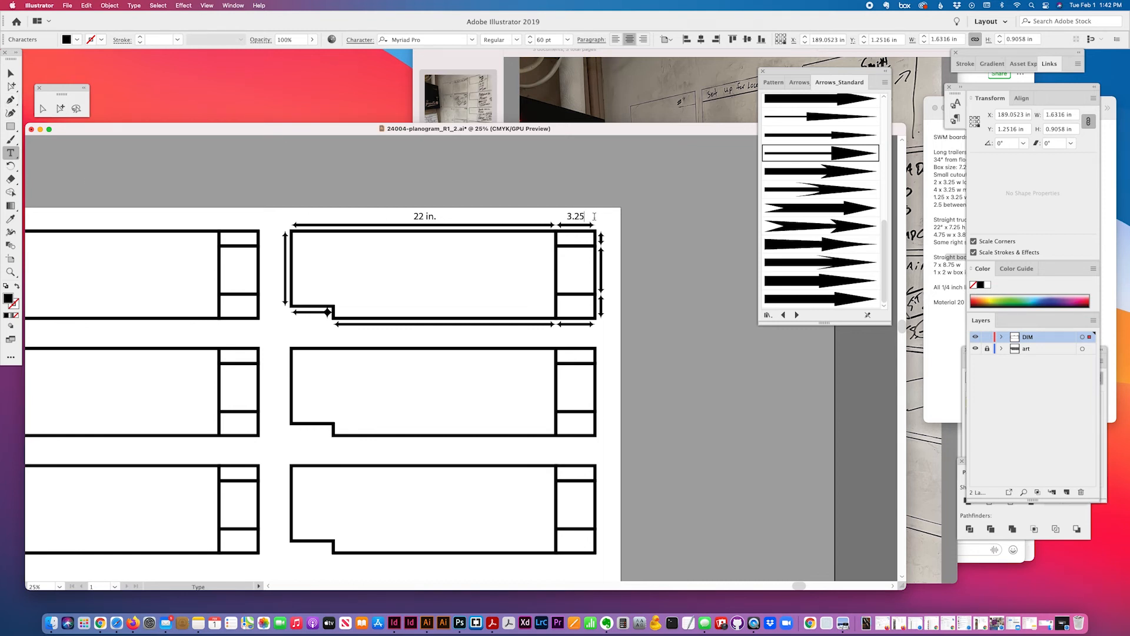
pyautogui.write('"')
# Reopen the 3.25 label for editing at its end to add an inch mark
pyautogui.click(60, 109)
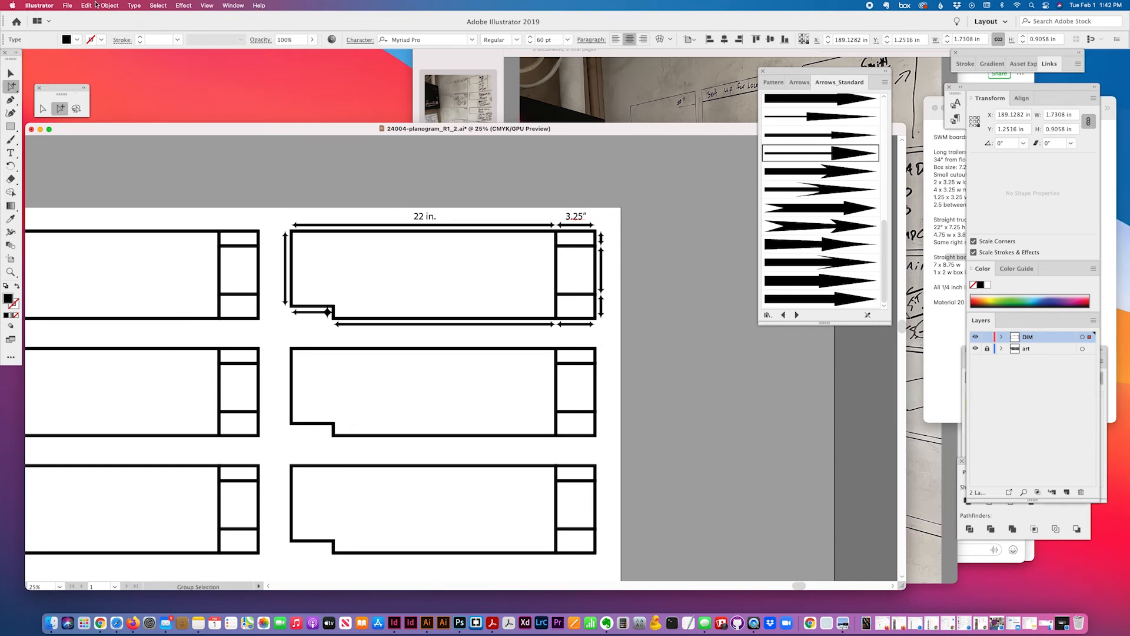
pyautogui.click(10, 153)
pyautogui.click(582, 216)
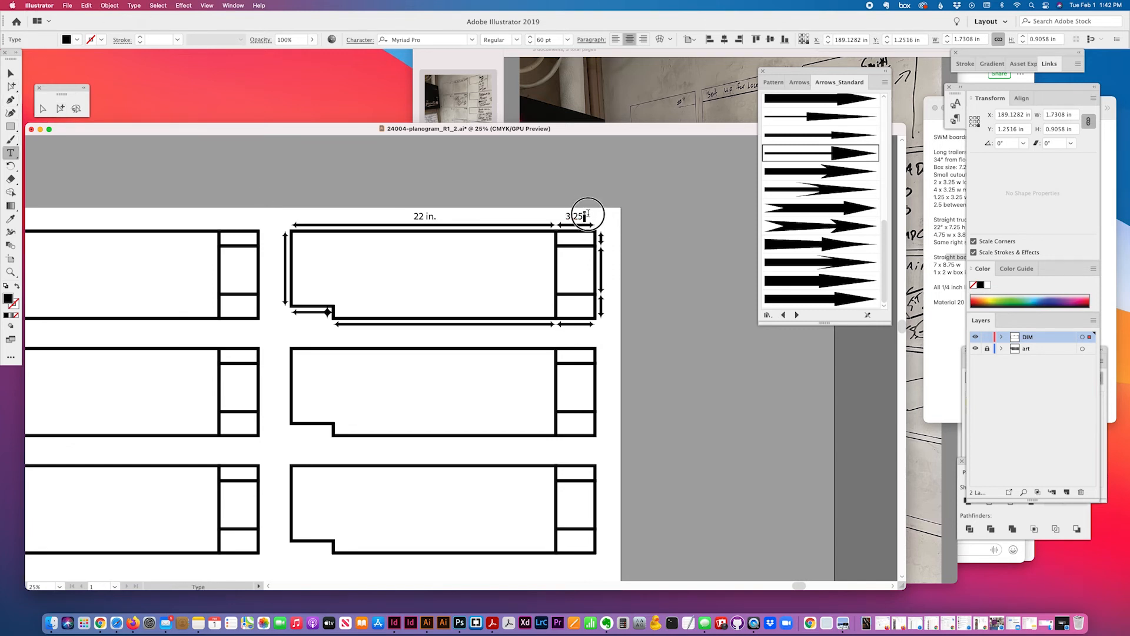
pyautogui.click(134, 6)
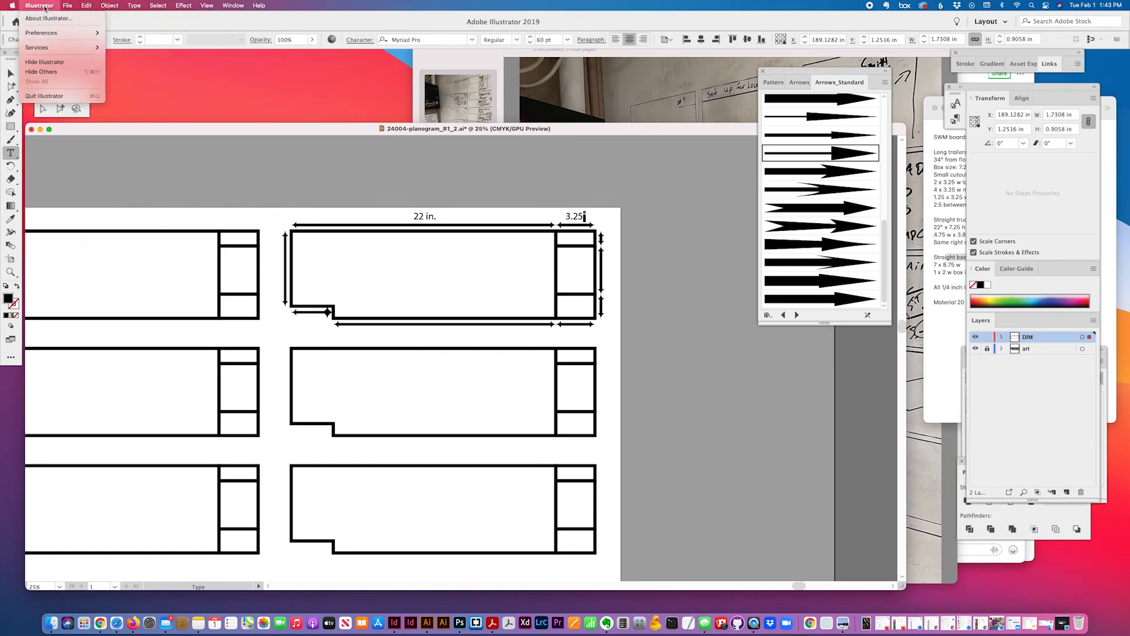
# Turn off Use Typographer's Quotes in Document Setup and finish the label as 3.25"
pyautogui.moveTo(68, 7)
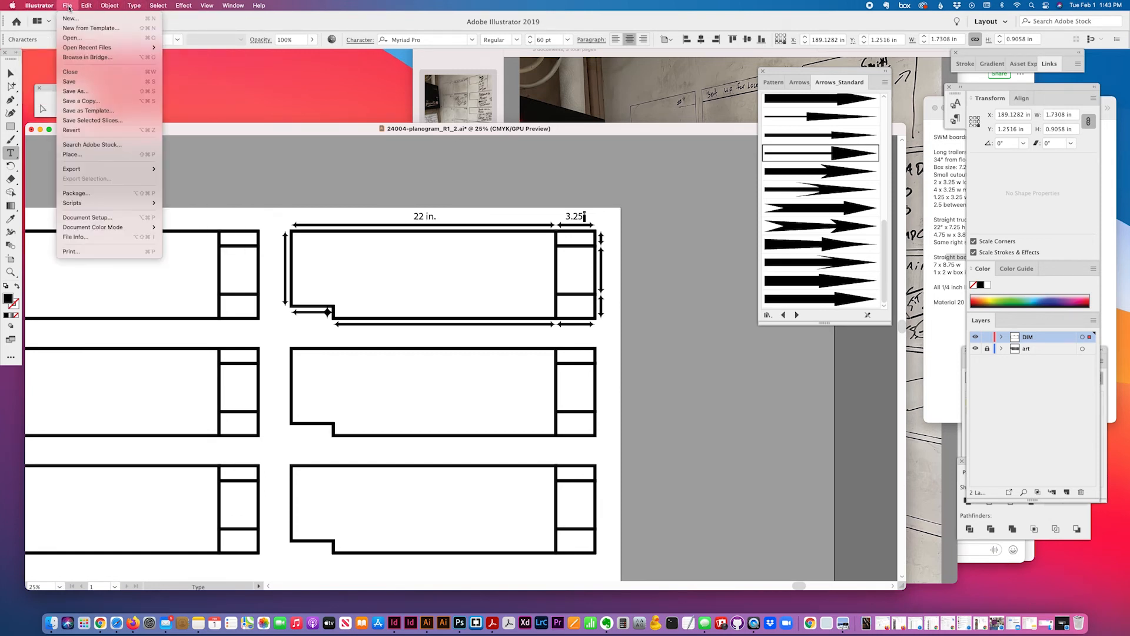
pyautogui.click(87, 218)
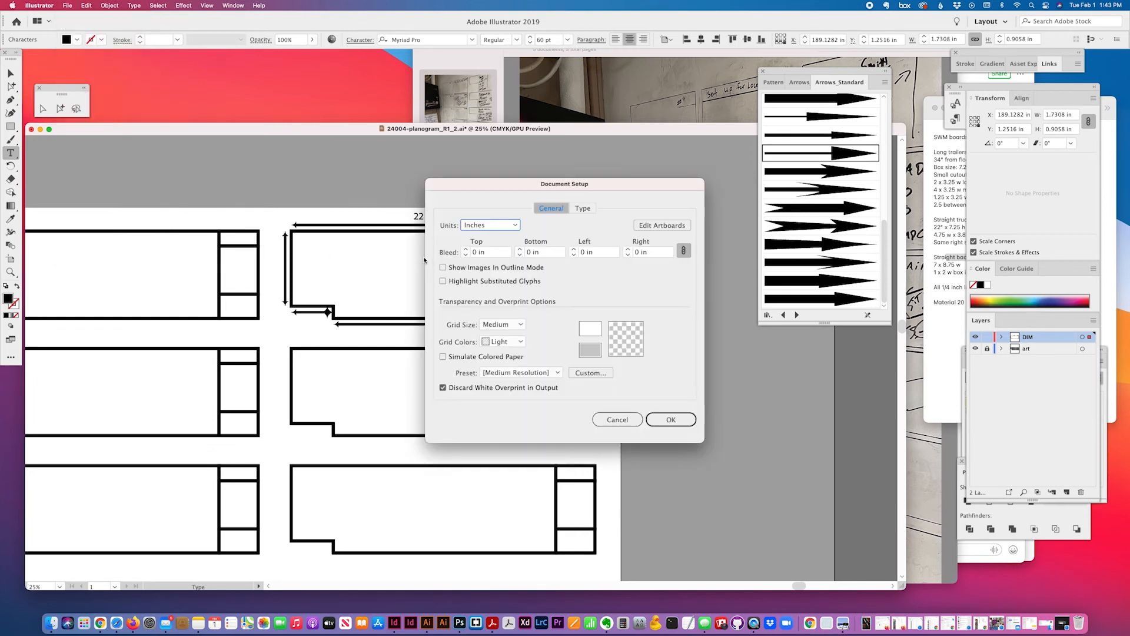
pyautogui.click(583, 208)
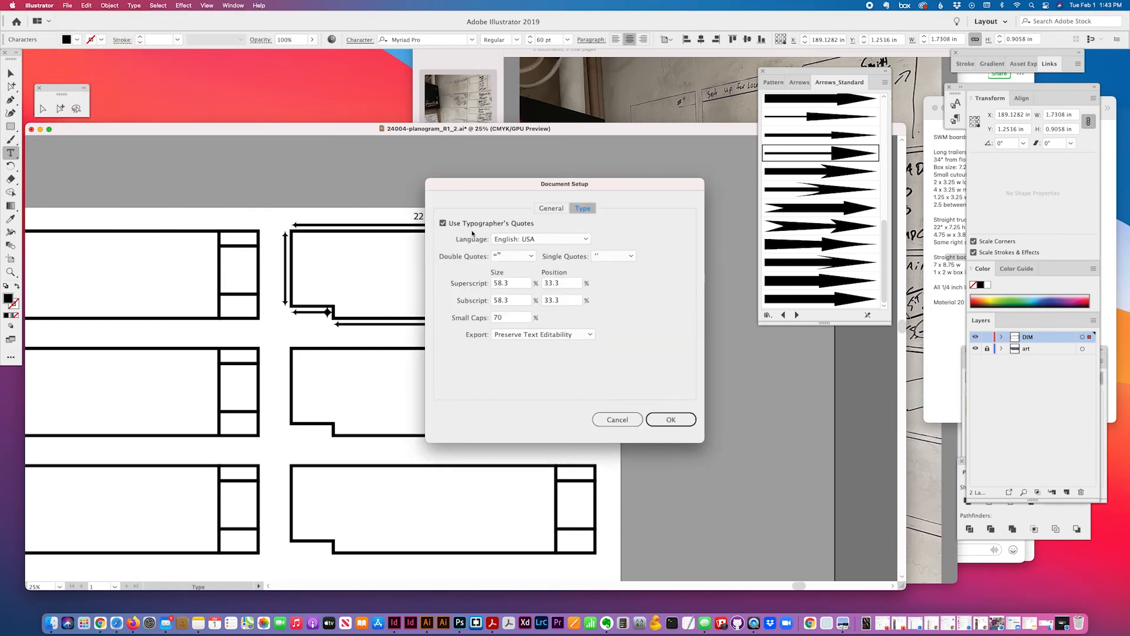
pyautogui.click(443, 223)
pyautogui.click(670, 419)
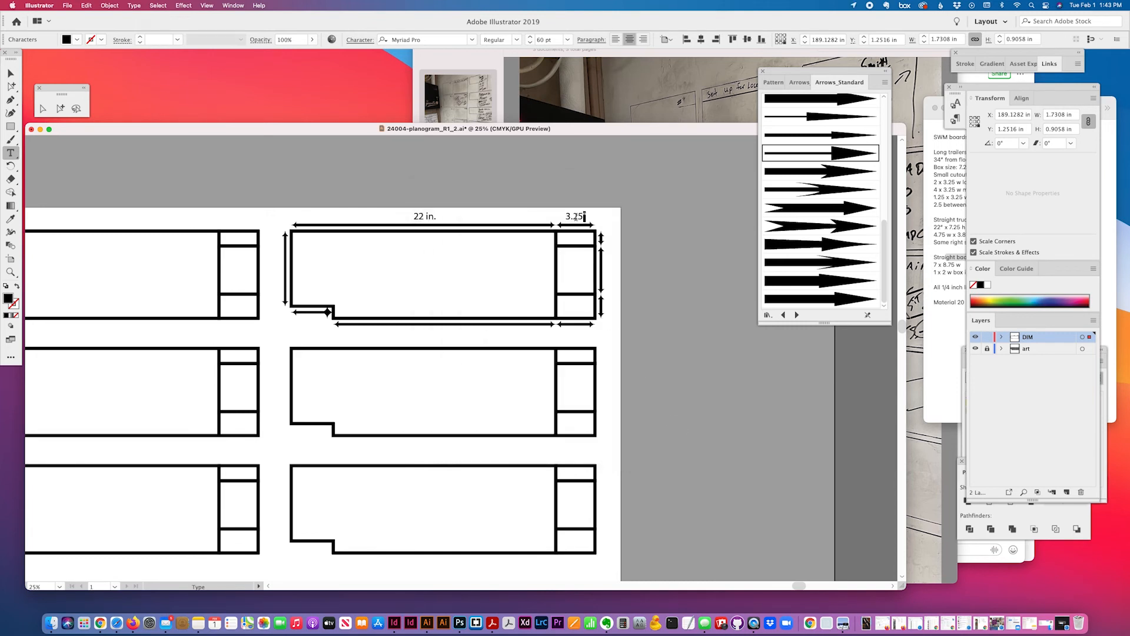
pyautogui.write('"')
pyautogui.press('Escape')
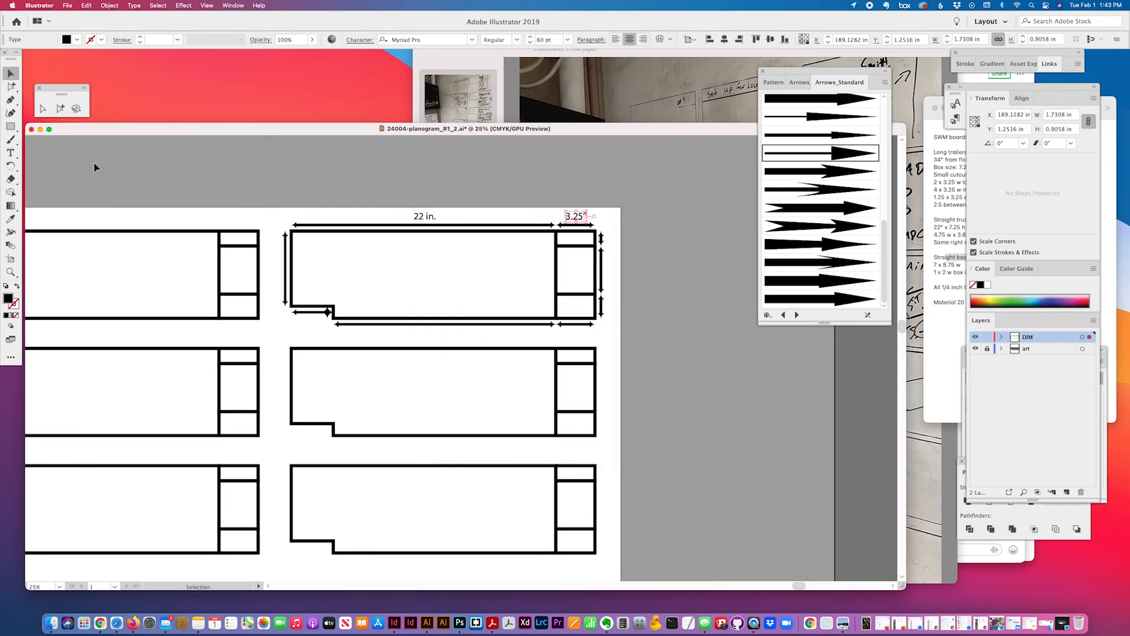
# Fix the doubled inch mark in the 3.25" label
pyautogui.click(10, 153)
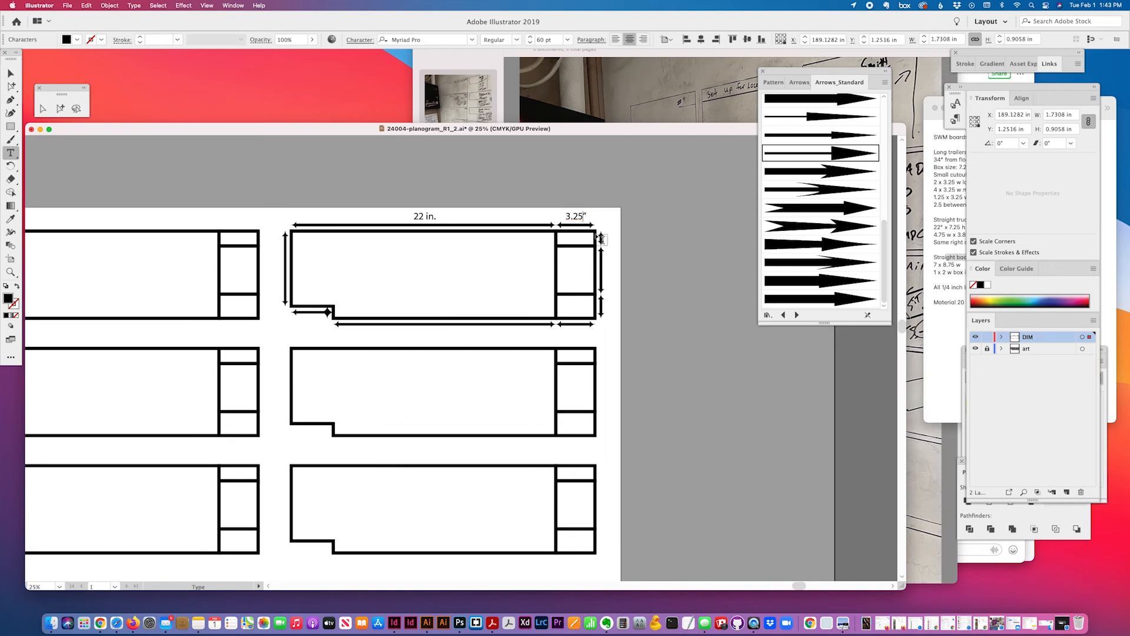
pyautogui.write('"')
pyautogui.press('BackSpace')
pyautogui.press('Escape')
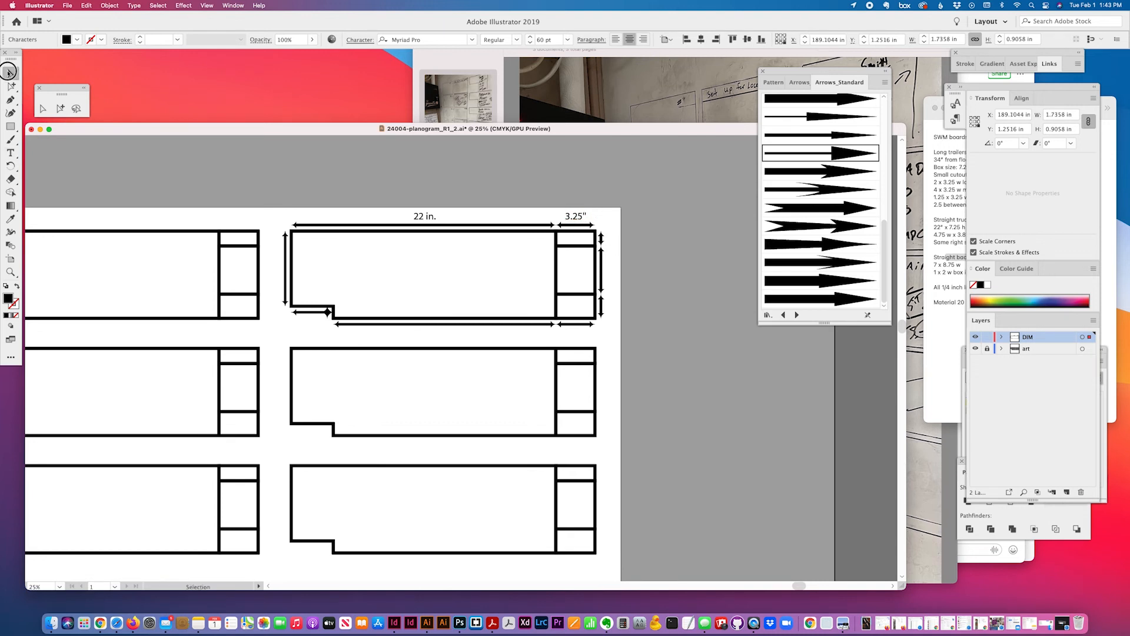
# Replace the old 22 in. label with a copy of the 3.25" label retyped as 22"
pyautogui.click(424, 216)
pyautogui.press('Delete')
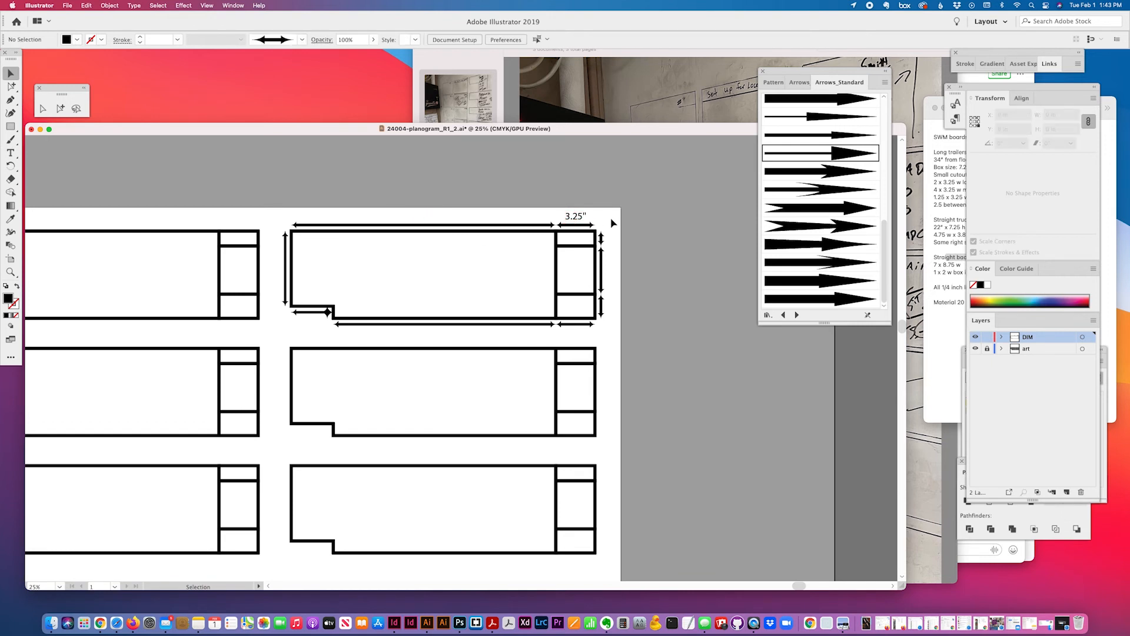
pyautogui.moveTo(575, 219); pyautogui.dragTo(406, 210)
pyautogui.click(10, 152)
pyautogui.write('22')
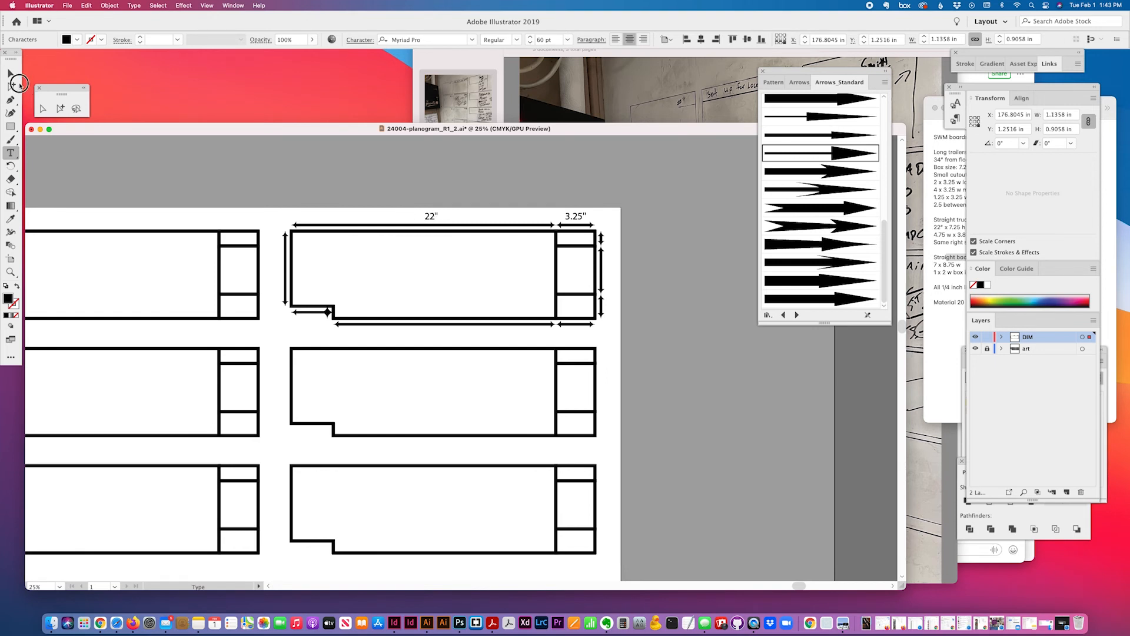
# Copy the 22" label beside the left height line and start retyping its value
pyautogui.click(61, 109)
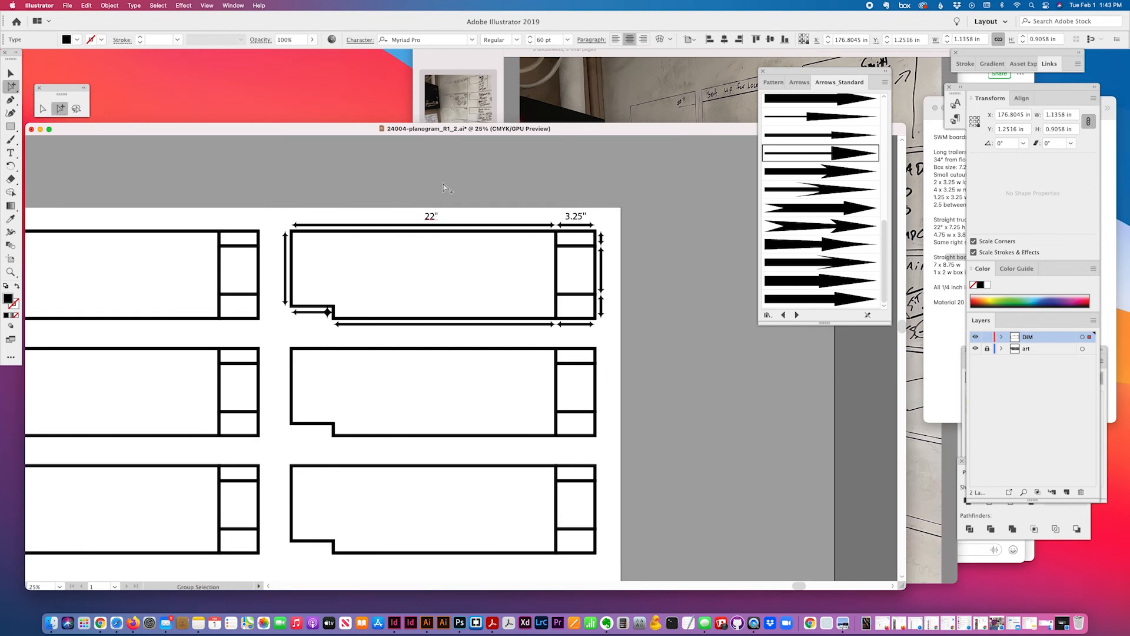
pyautogui.click(434, 217)
pyautogui.moveTo(434, 218); pyautogui.dragTo(277, 267)
pyautogui.click(285, 256)
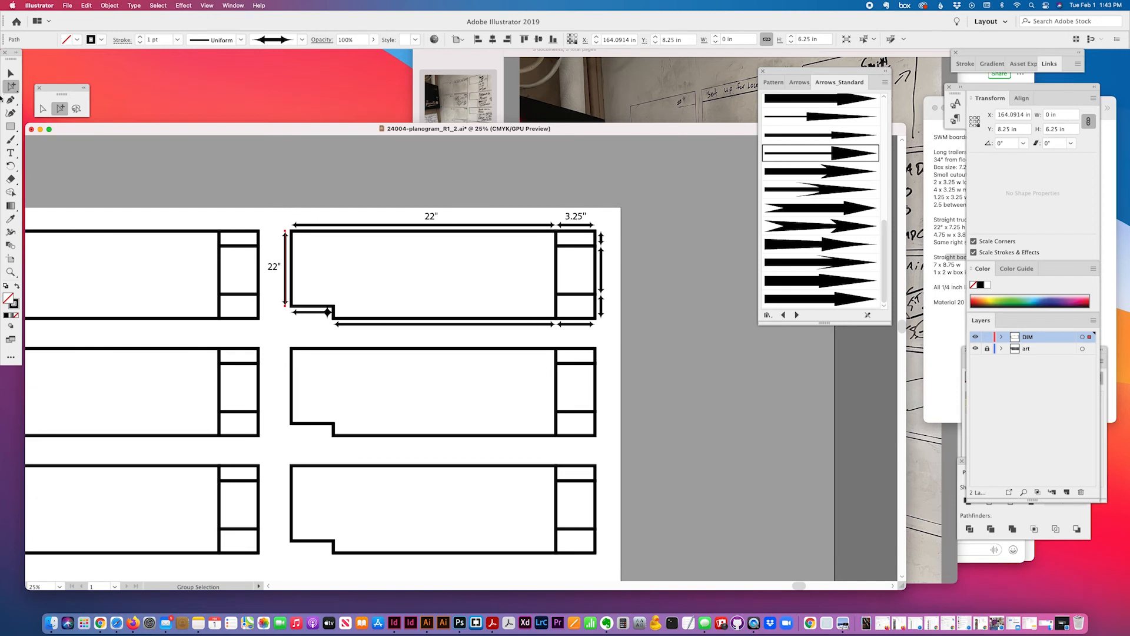
pyautogui.click(11, 153)
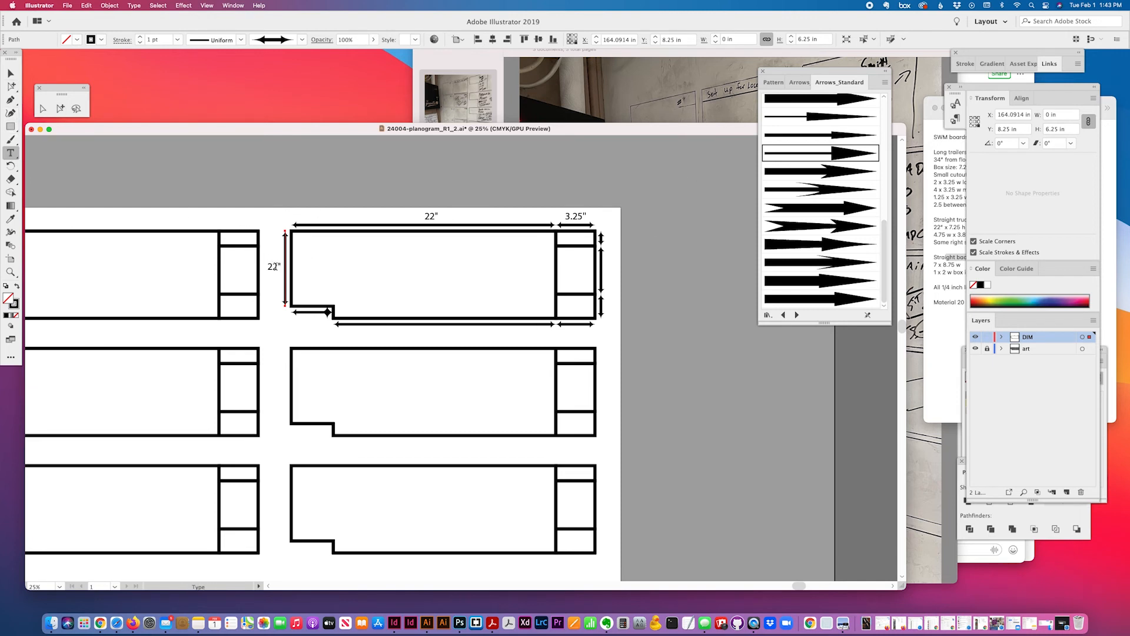
pyautogui.doubleClick(275, 266)
pyautogui.write('3')
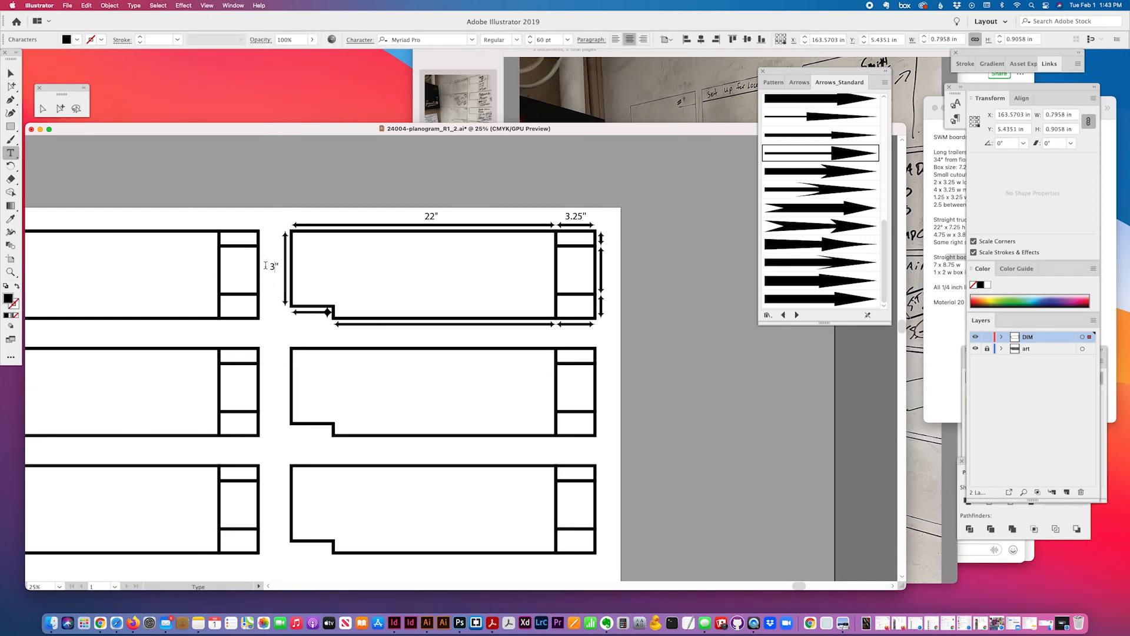
pyautogui.write('.25')
# Set the 22" and 3.25" labels to 48 pt
pyautogui.click(60, 108)
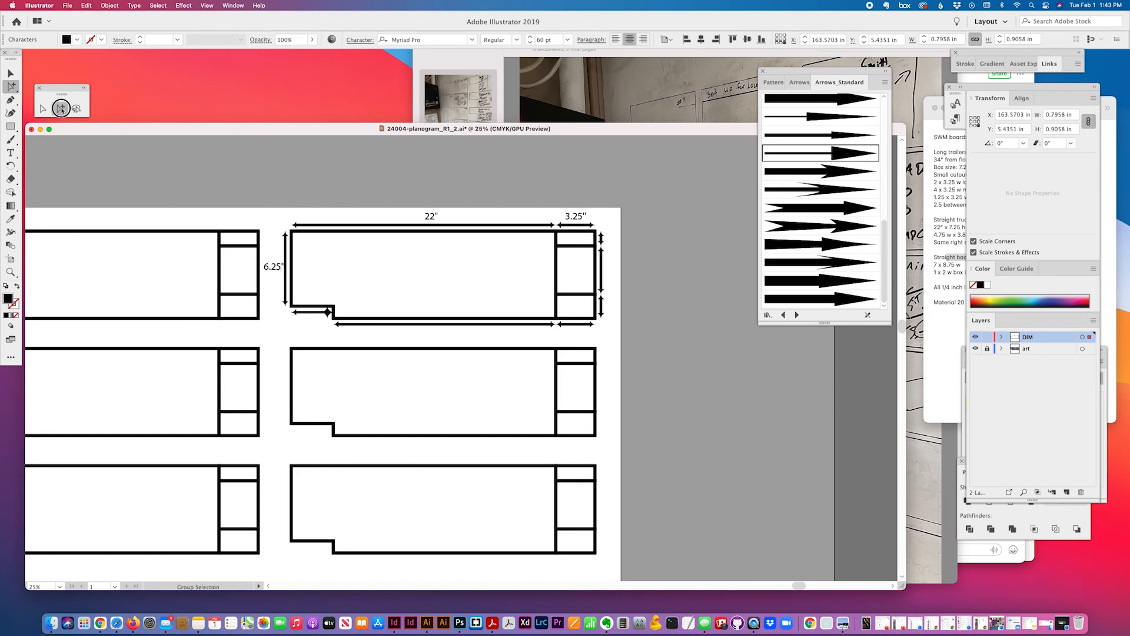
pyautogui.keyDown('shift'); pyautogui.click(445, 217); pyautogui.keyUp('shift')
pyautogui.keyDown('shift'); pyautogui.click(575, 216); pyautogui.keyUp('shift')
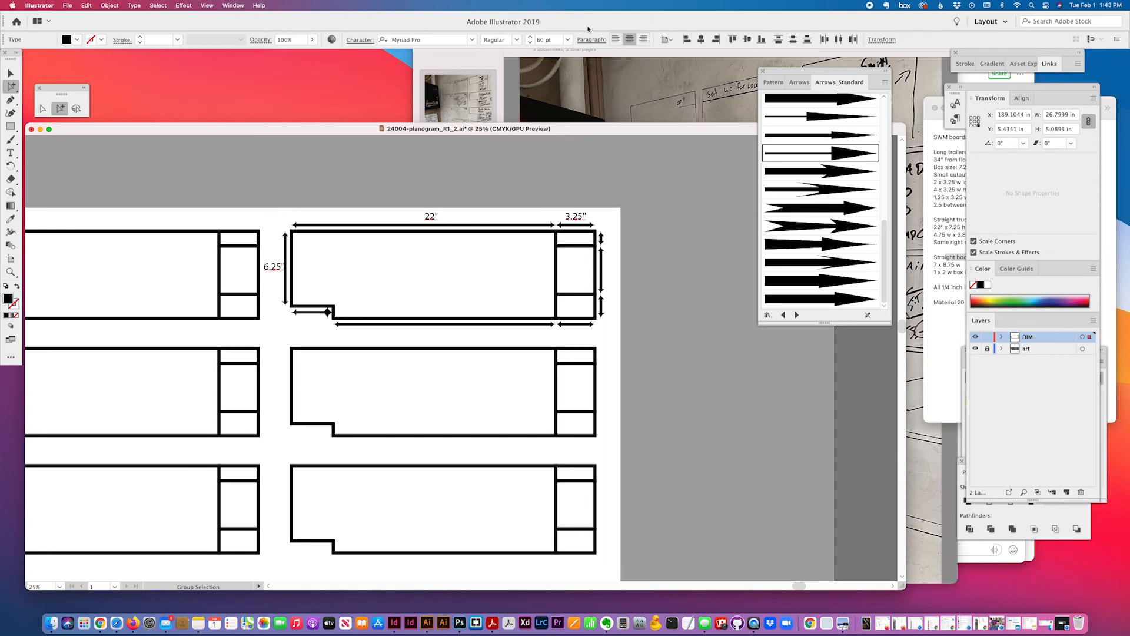
pyautogui.click(564, 41)
pyautogui.click(589, 222)
pyautogui.click(646, 258)
# Copy the 6.25" label below the notch, adjust the notch arrows, and retype it as 3.5"
pyautogui.moveTo(274, 268); pyautogui.dragTo(314, 323)
pyautogui.click(312, 313)
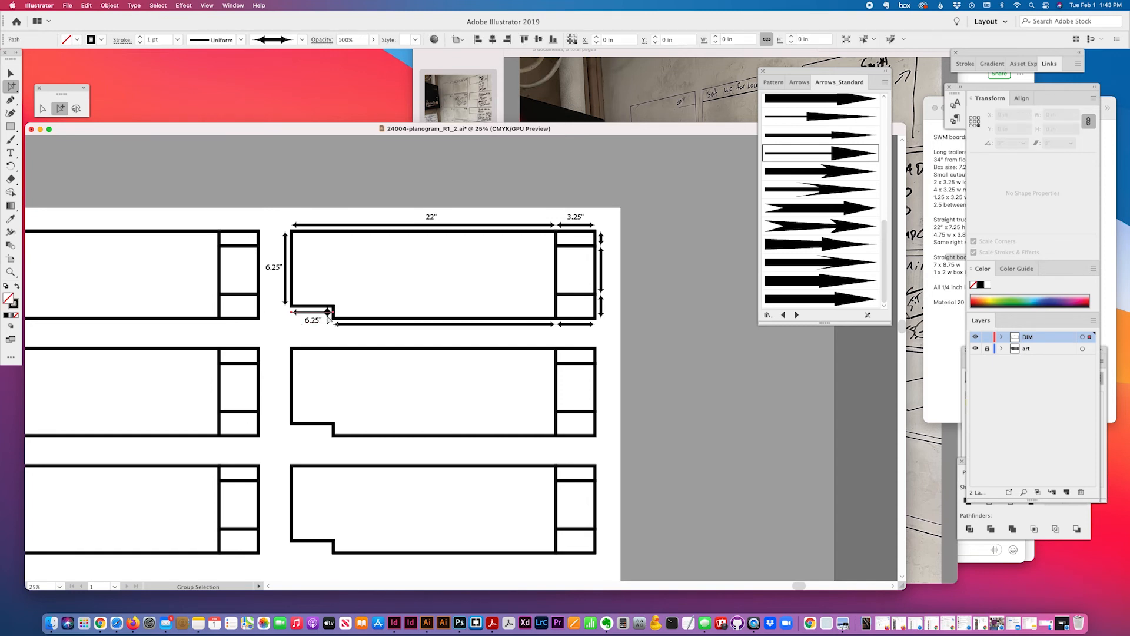
pyautogui.click(328, 317)
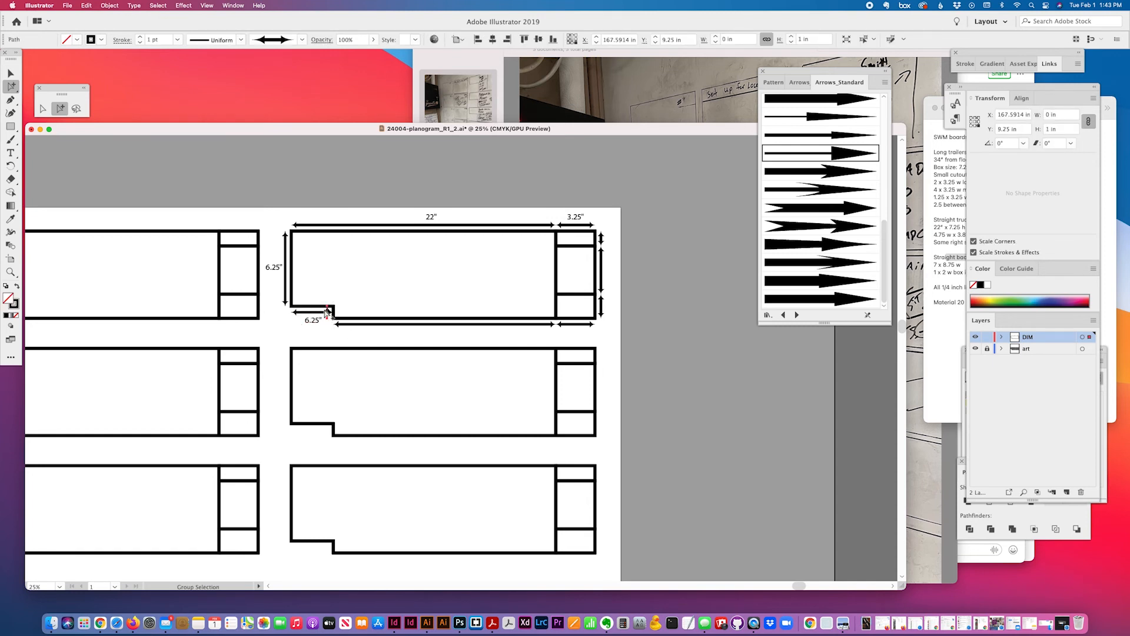
pyautogui.moveTo(330, 312); pyautogui.dragTo(340, 307)
pyautogui.click(315, 322)
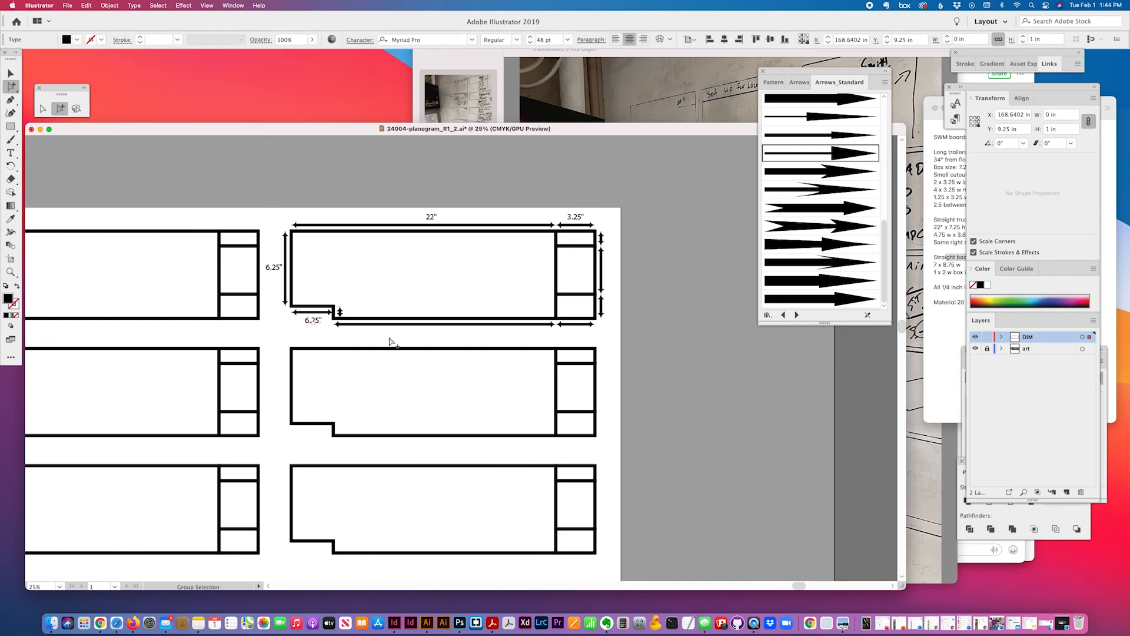
pyautogui.moveTo(316, 322); pyautogui.dragTo(314, 321)
pyautogui.click(323, 313)
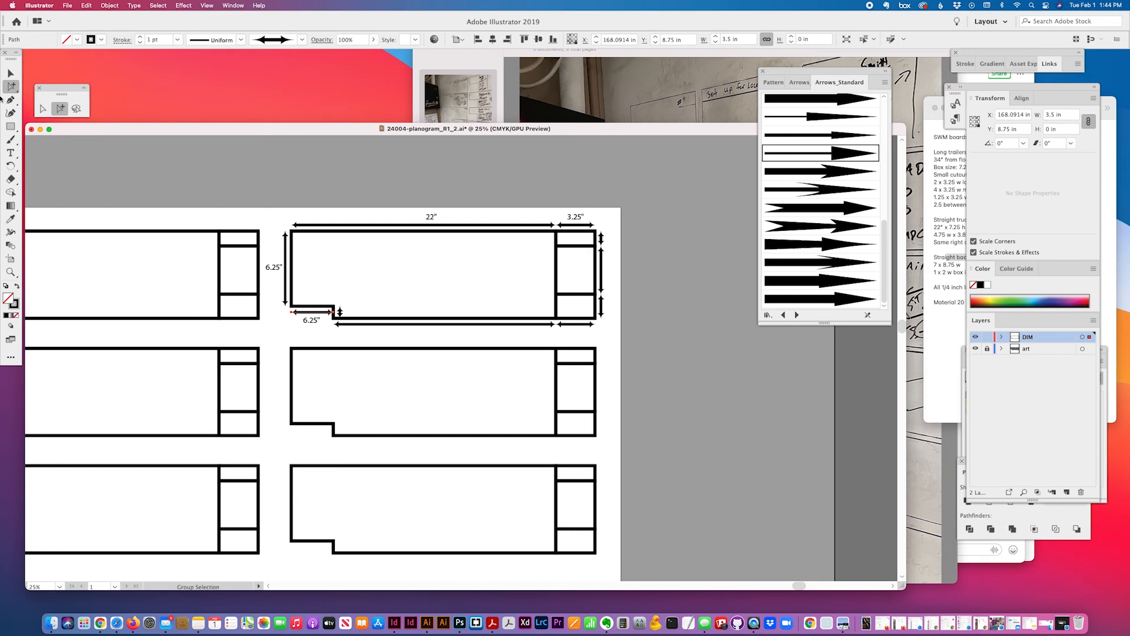
pyautogui.click(11, 152)
pyautogui.click(312, 320)
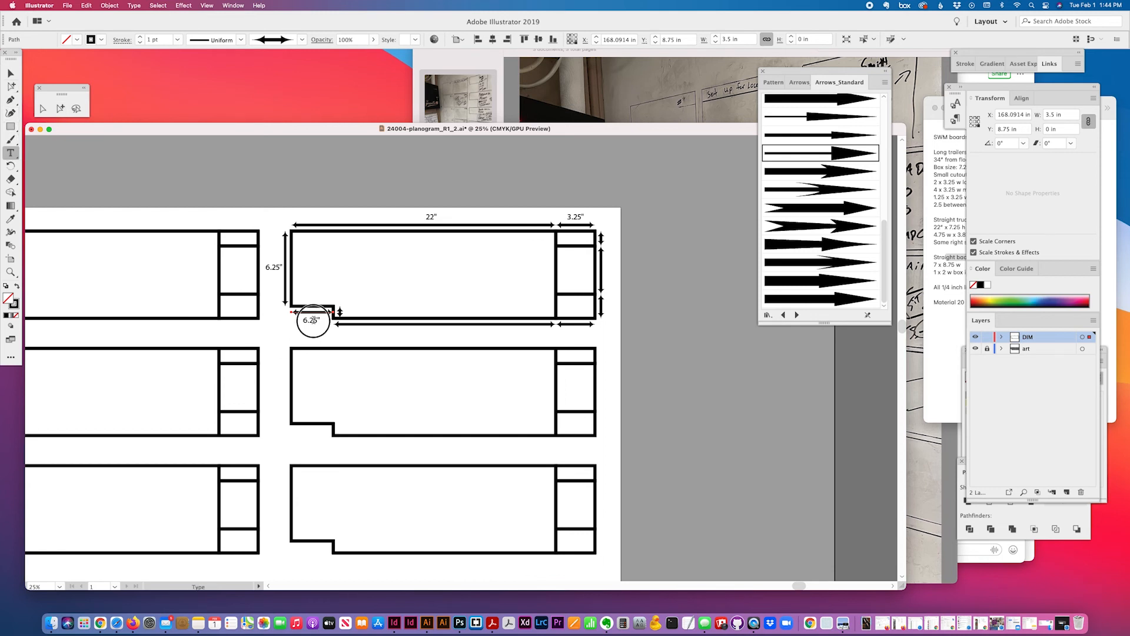
pyautogui.doubleClick(312, 319)
pyautogui.write('3.5')
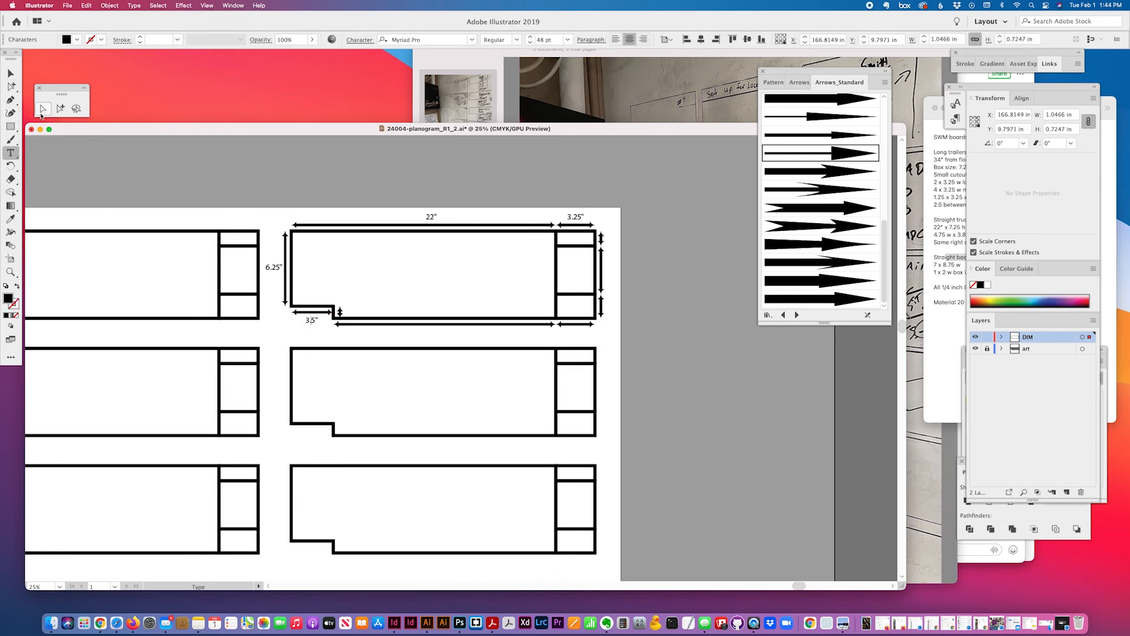
# Add a 1" label beside the notch's small vertical arrow
pyautogui.click(60, 109)
pyautogui.click(340, 312)
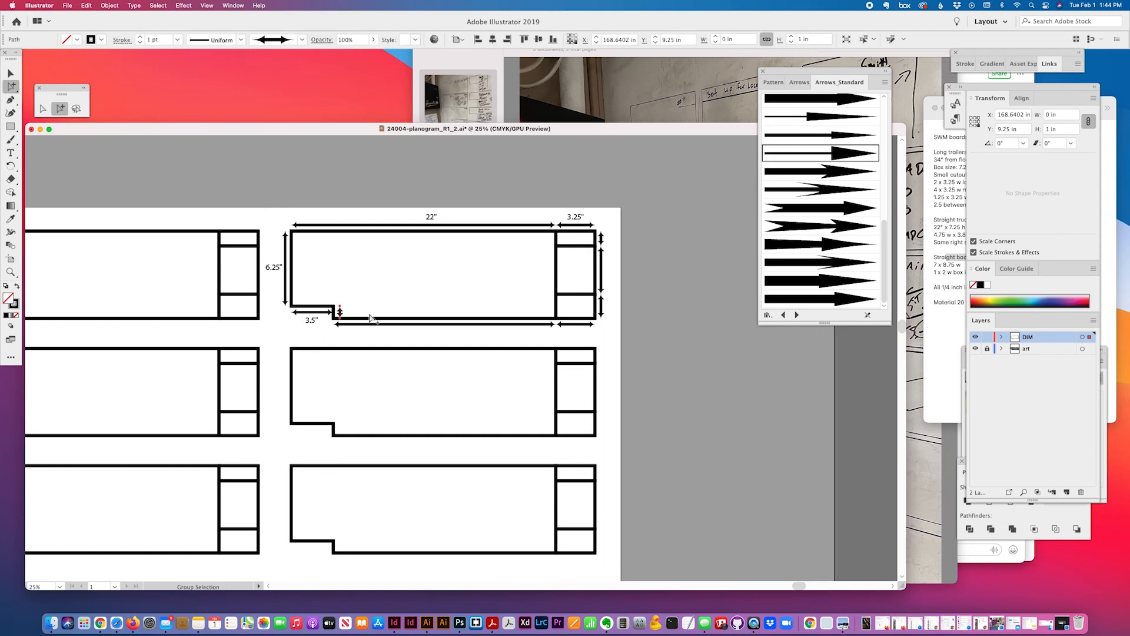
pyautogui.moveTo(313, 319); pyautogui.dragTo(356, 315)
pyautogui.press('t')
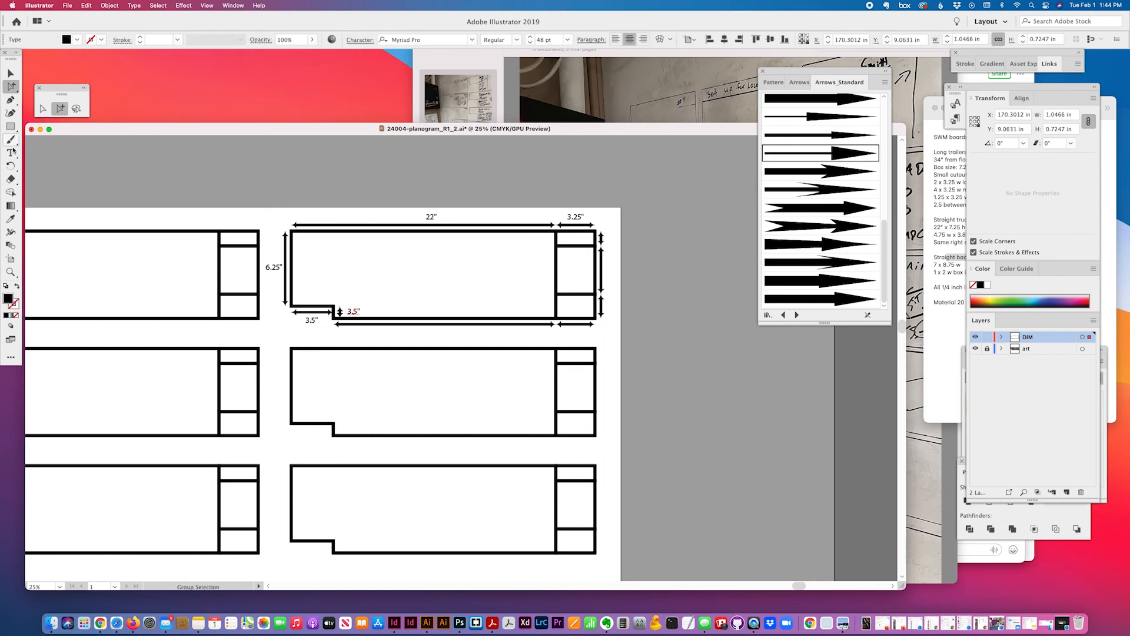
pyautogui.doubleClick(353, 310)
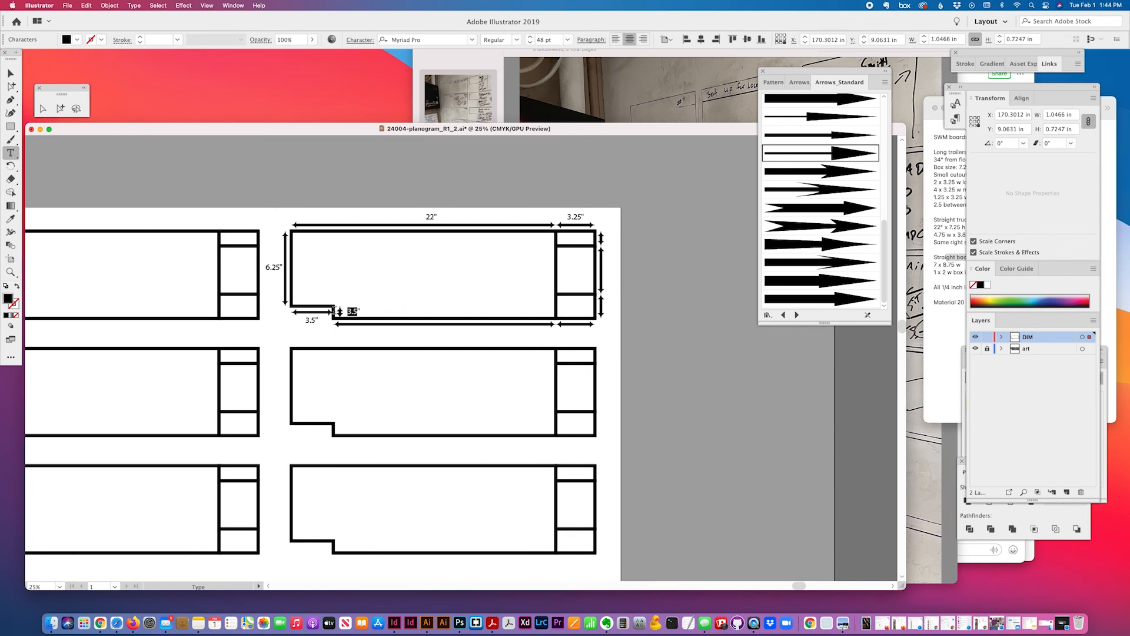
pyautogui.write('1')
# Add an 18.5" label beneath the bottom edge dimension line
pyautogui.click(60, 109)
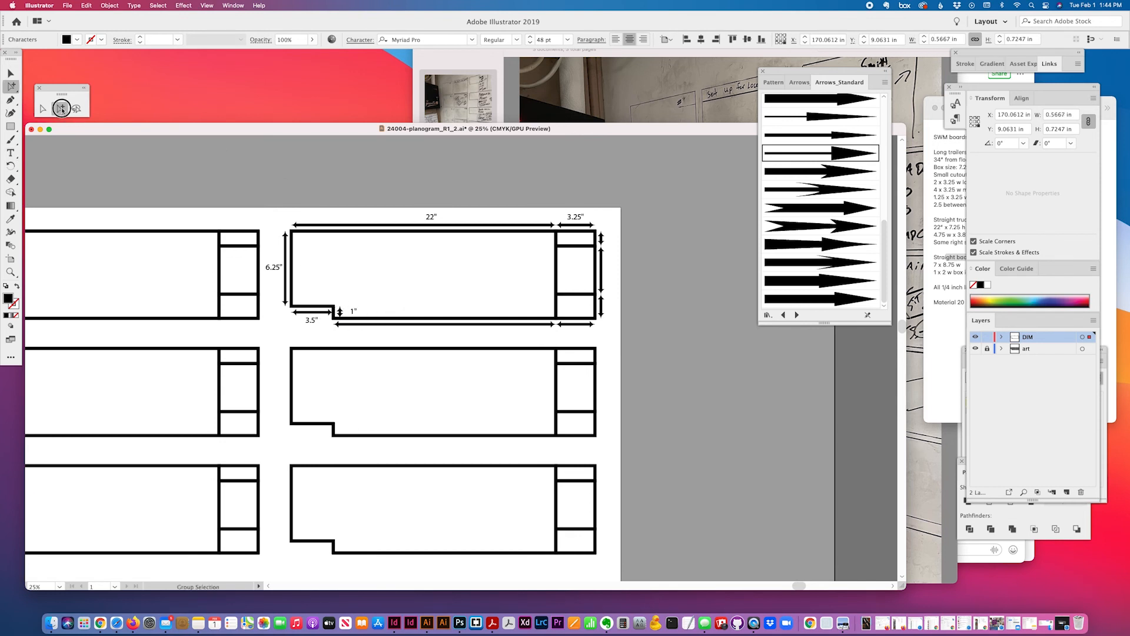
pyautogui.click(356, 311)
pyautogui.moveTo(357, 309); pyautogui.dragTo(431, 333)
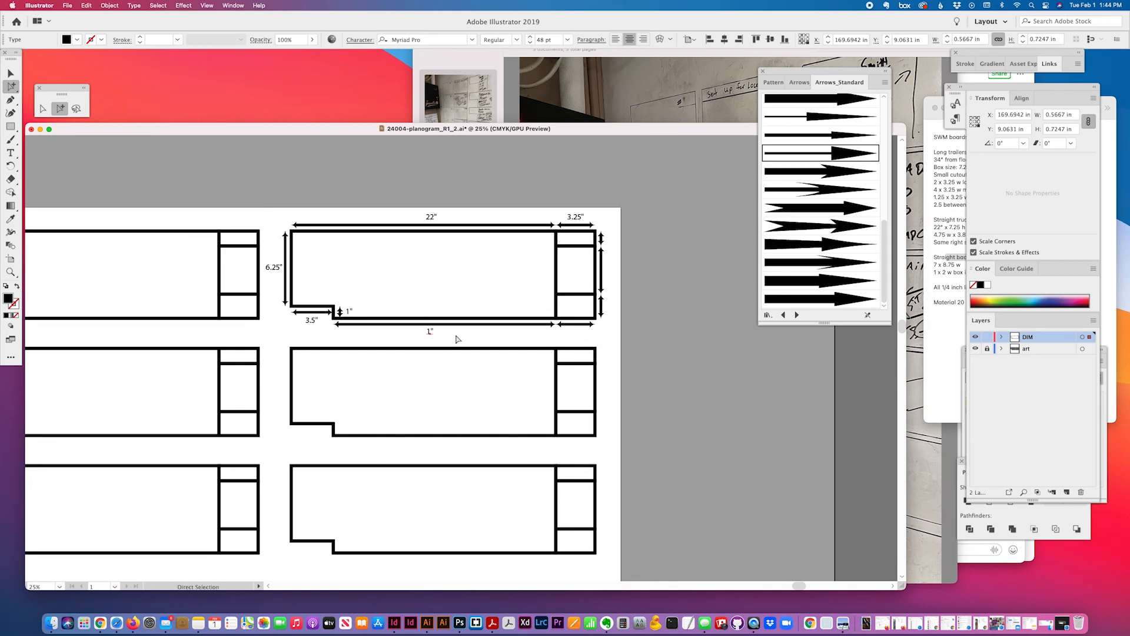
pyautogui.click(481, 330)
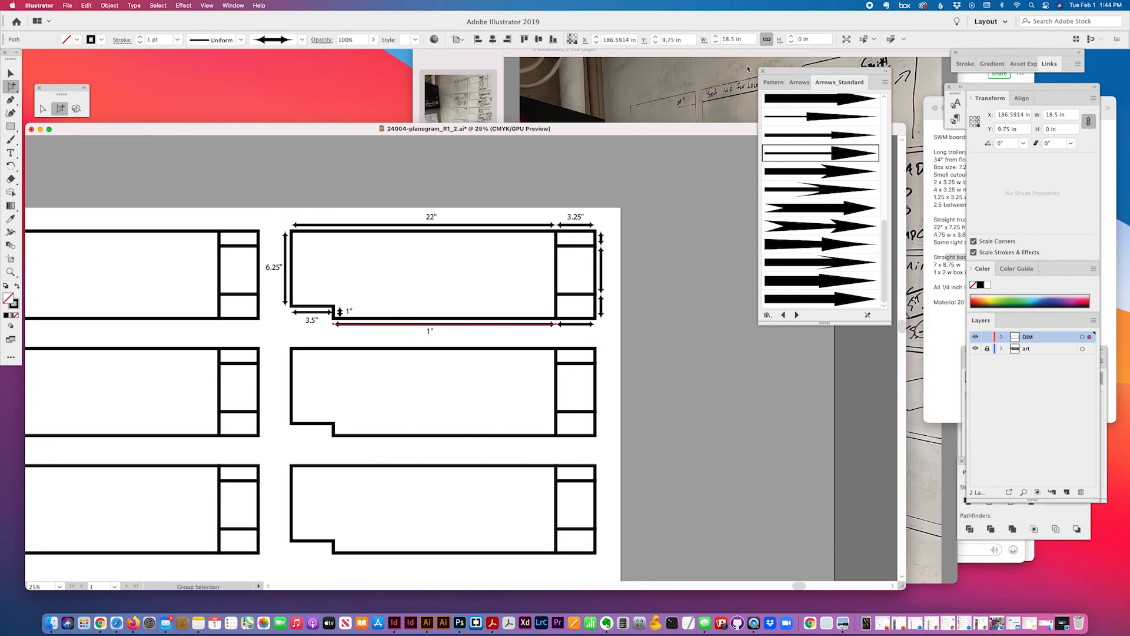
pyautogui.press('t')
pyautogui.click(430, 331)
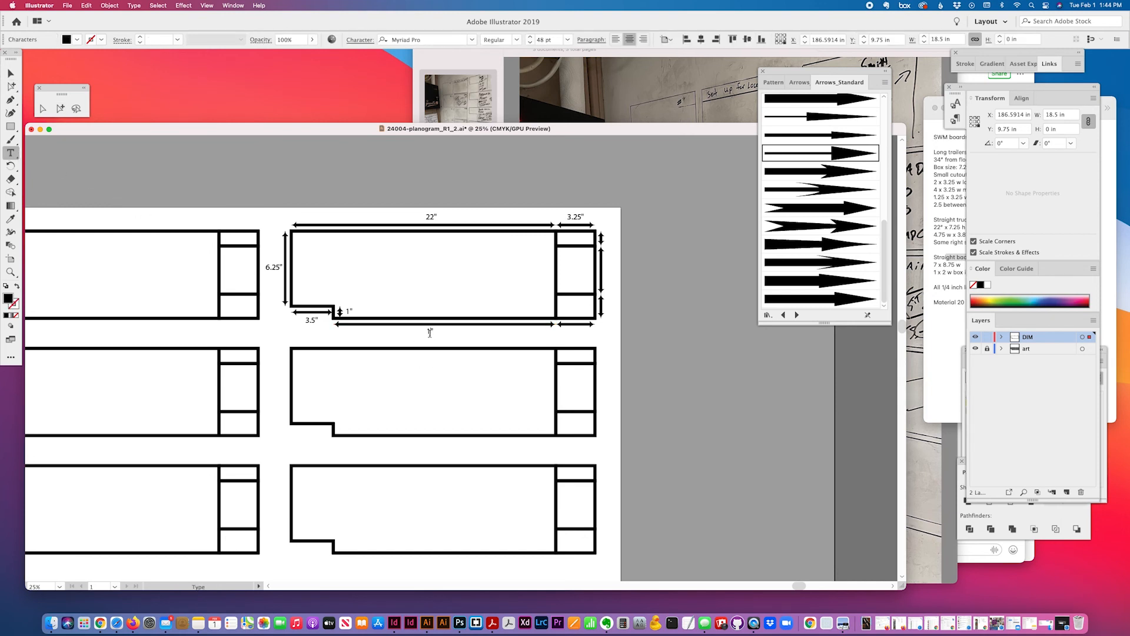
pyautogui.write('8.5"')
pyautogui.press('Escape')
# Delete the bottom-right 3.25-inch dimension line
pyautogui.click(573, 325)
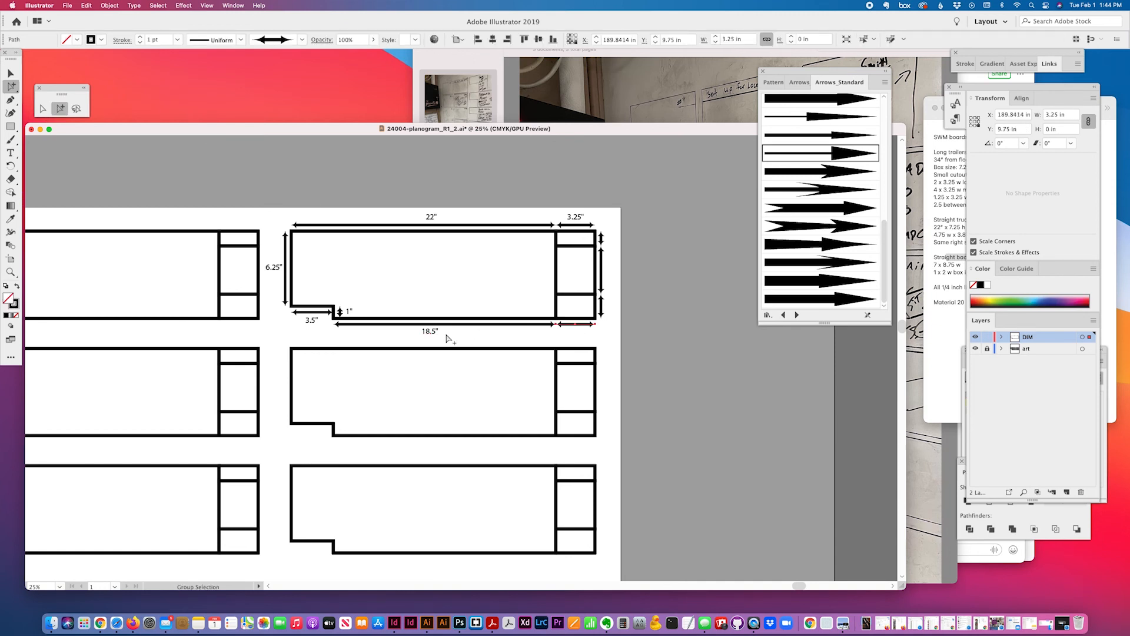
pyautogui.click(471, 339)
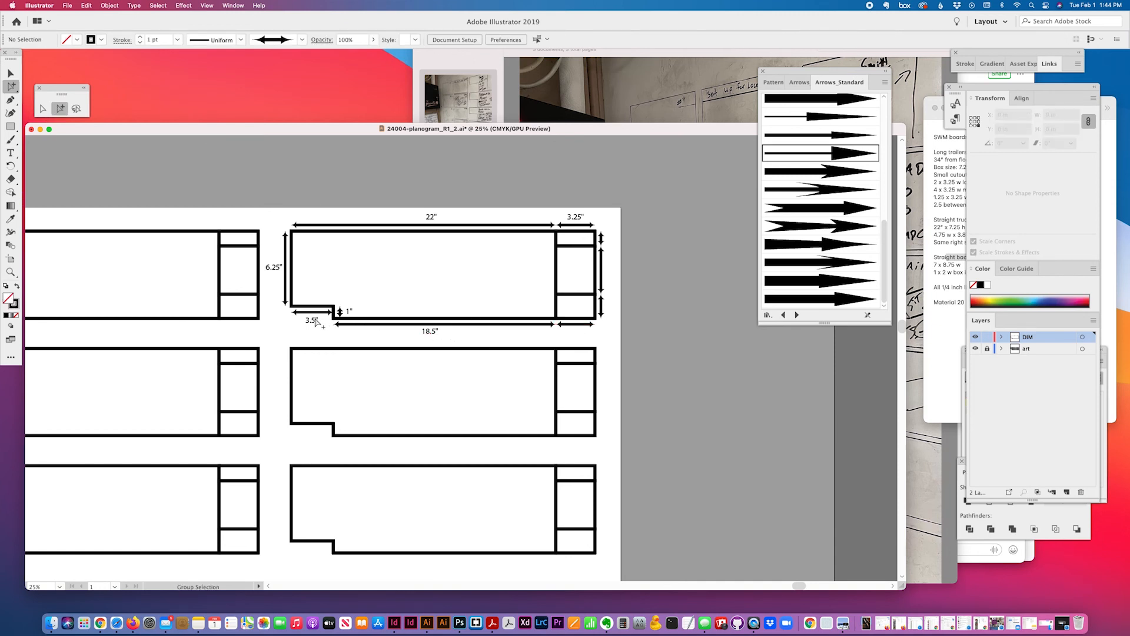
pyautogui.moveTo(315, 323); pyautogui.dragTo(555, 329)
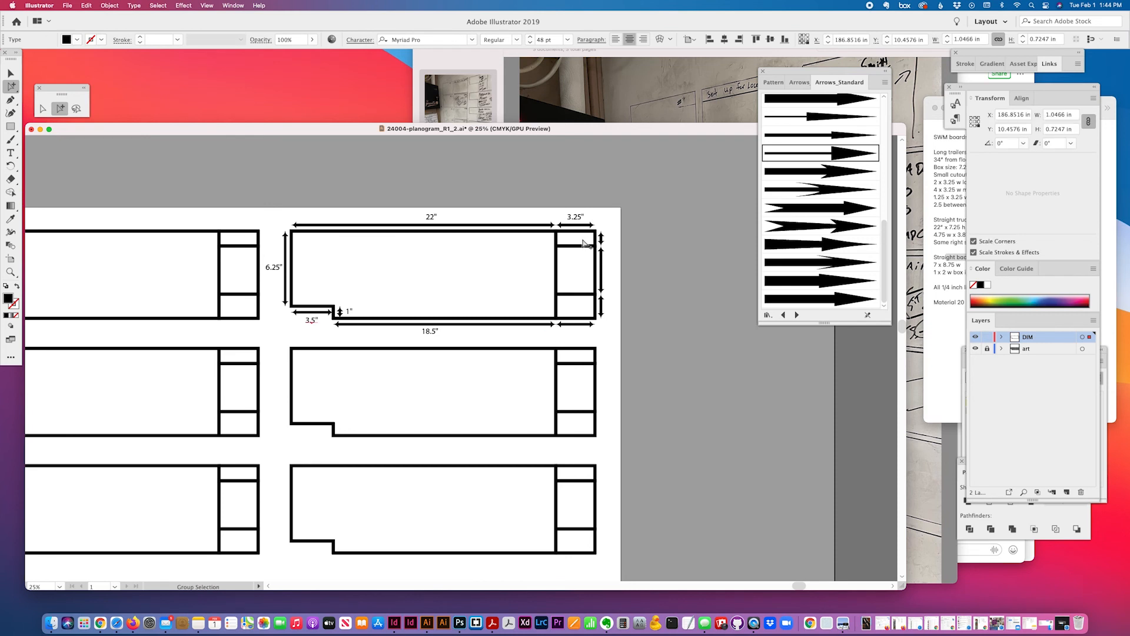
pyautogui.press('super+z')
pyautogui.click(576, 324)
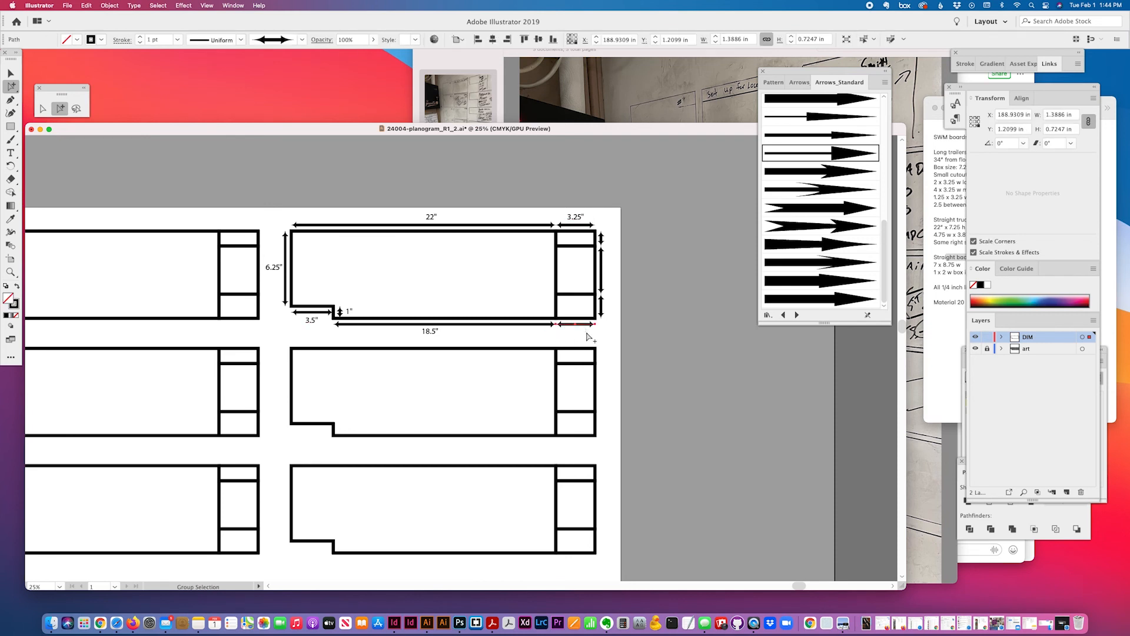
pyautogui.press('Delete')
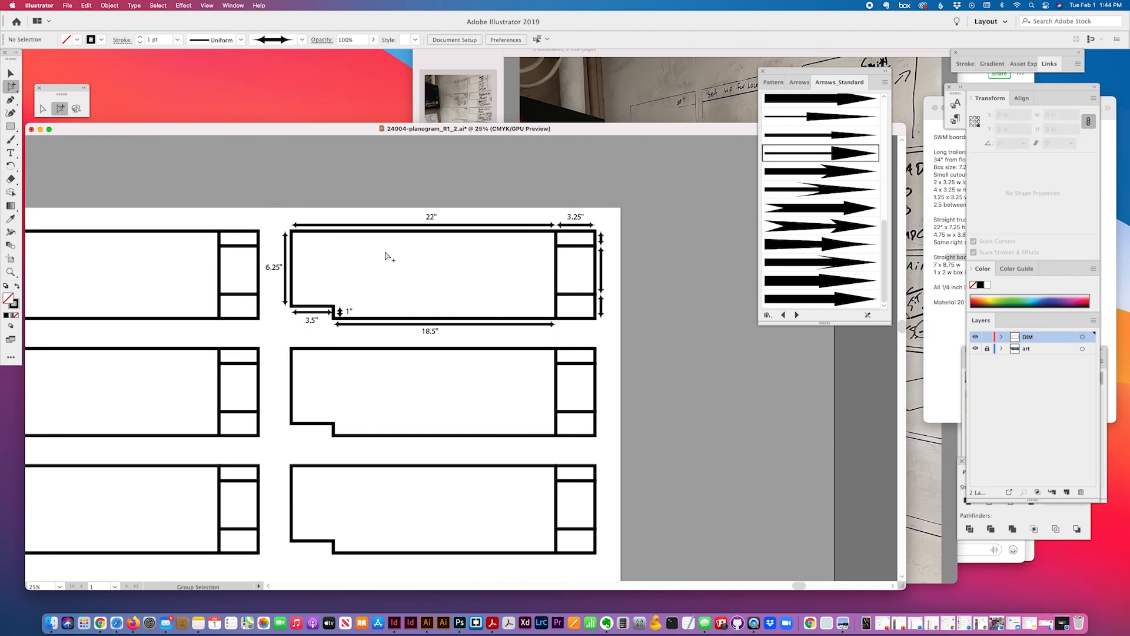
# Add a 1.25" label beside the top right-side vertical arrow
pyautogui.moveTo(576, 219); pyautogui.dragTo(612, 239)
pyautogui.click(601, 238)
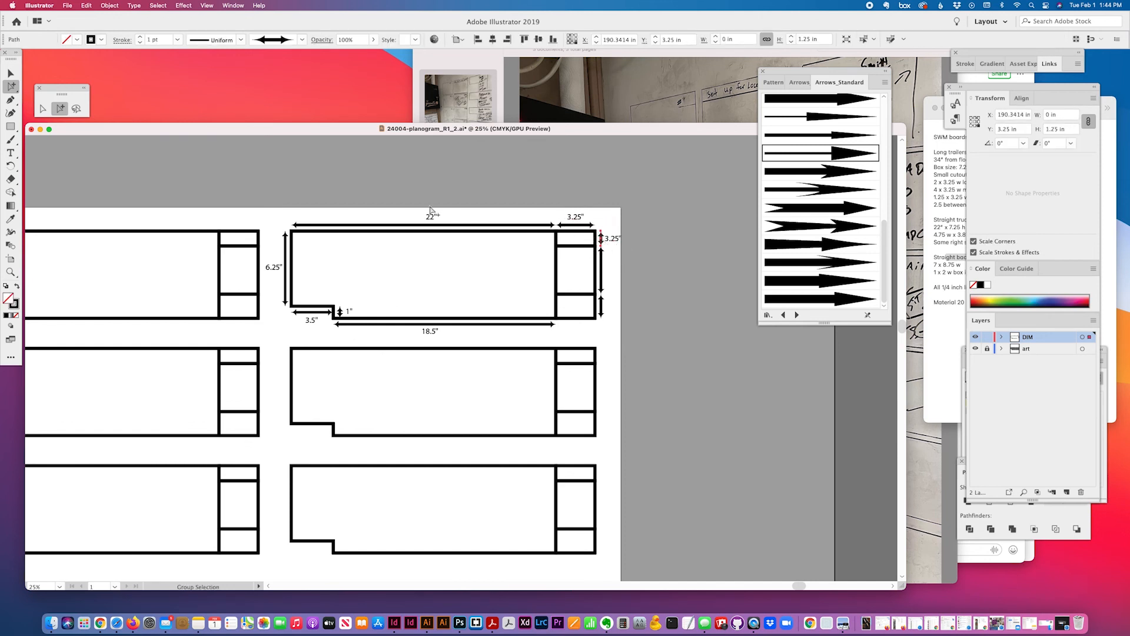
pyautogui.click(10, 153)
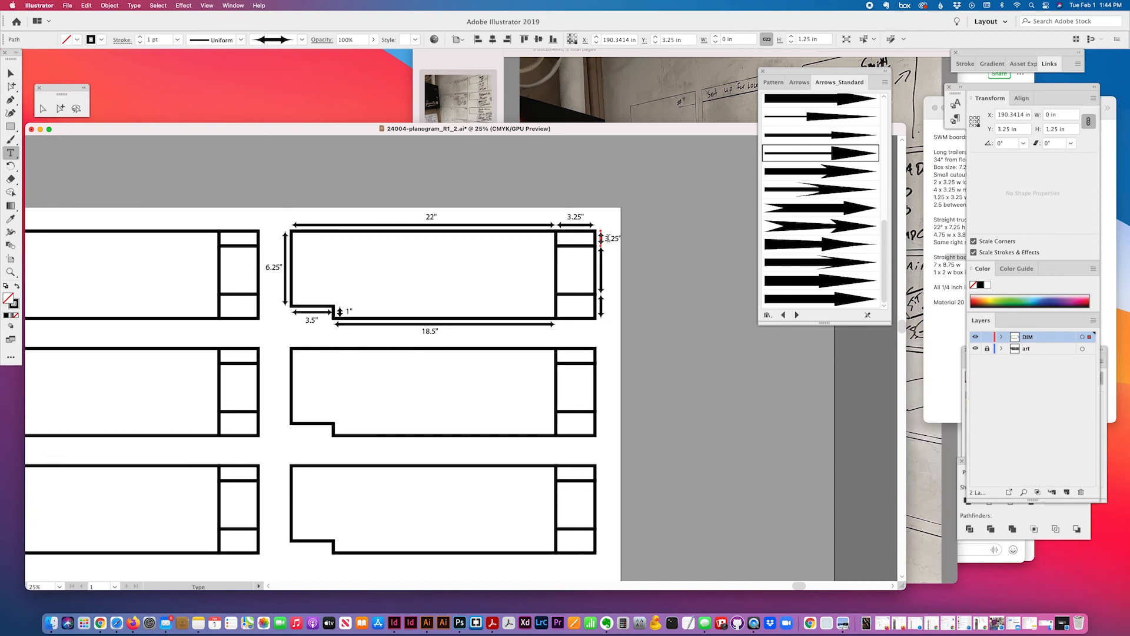
pyautogui.moveTo(604, 238); pyautogui.dragTo(608, 238)
pyautogui.write('1')
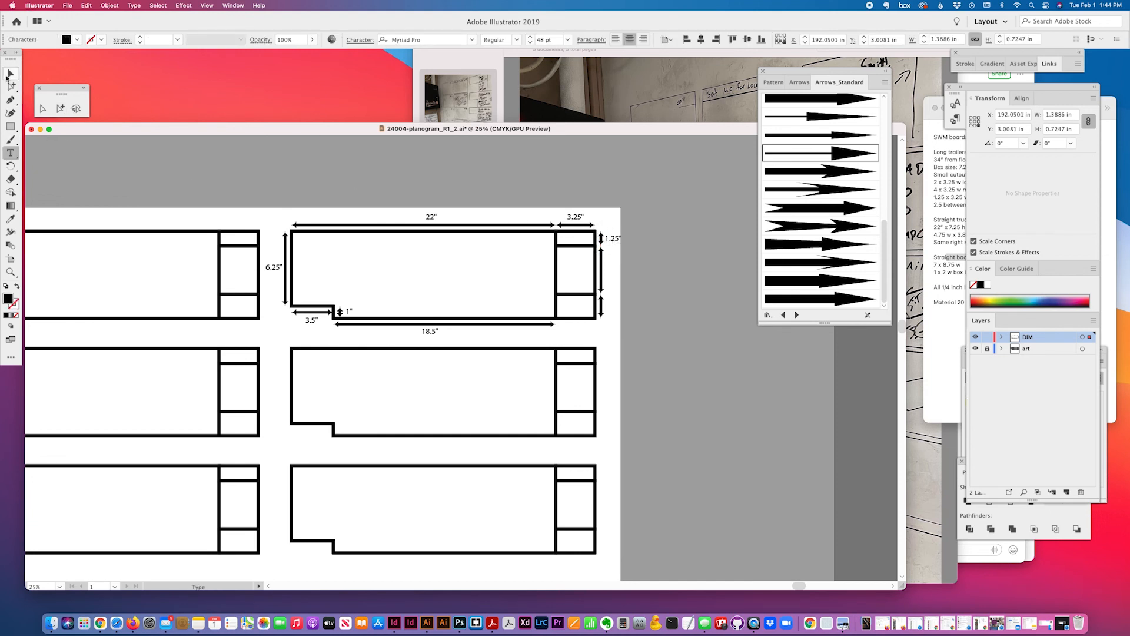
pyautogui.click(62, 109)
pyautogui.click(616, 40)
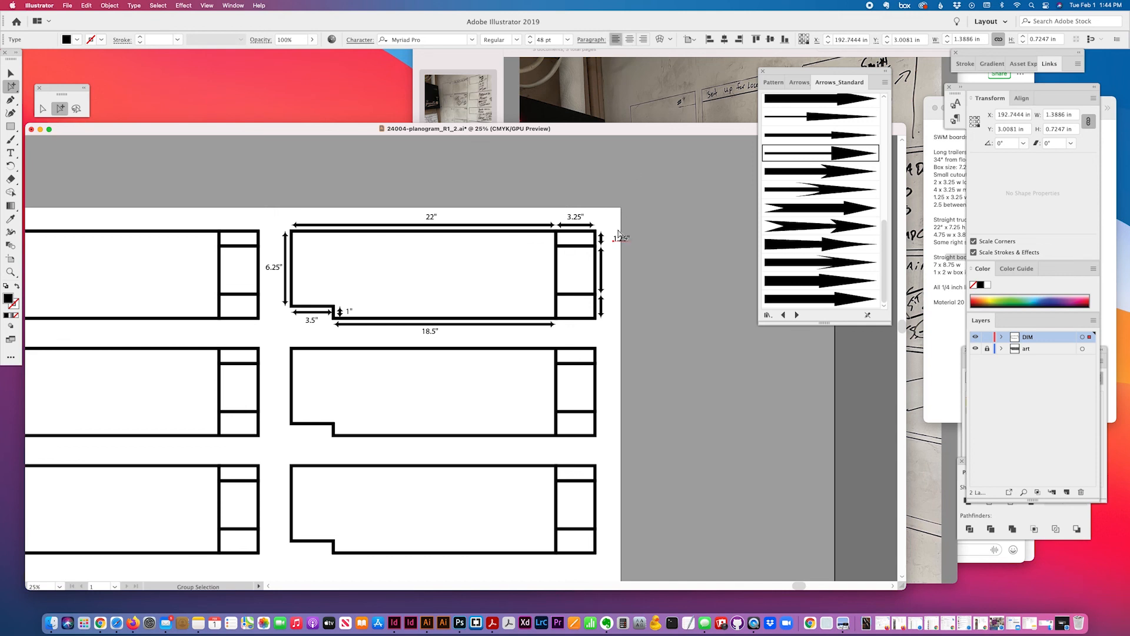
pyautogui.moveTo(626, 241); pyautogui.dragTo(617, 242)
pyautogui.click(605, 264)
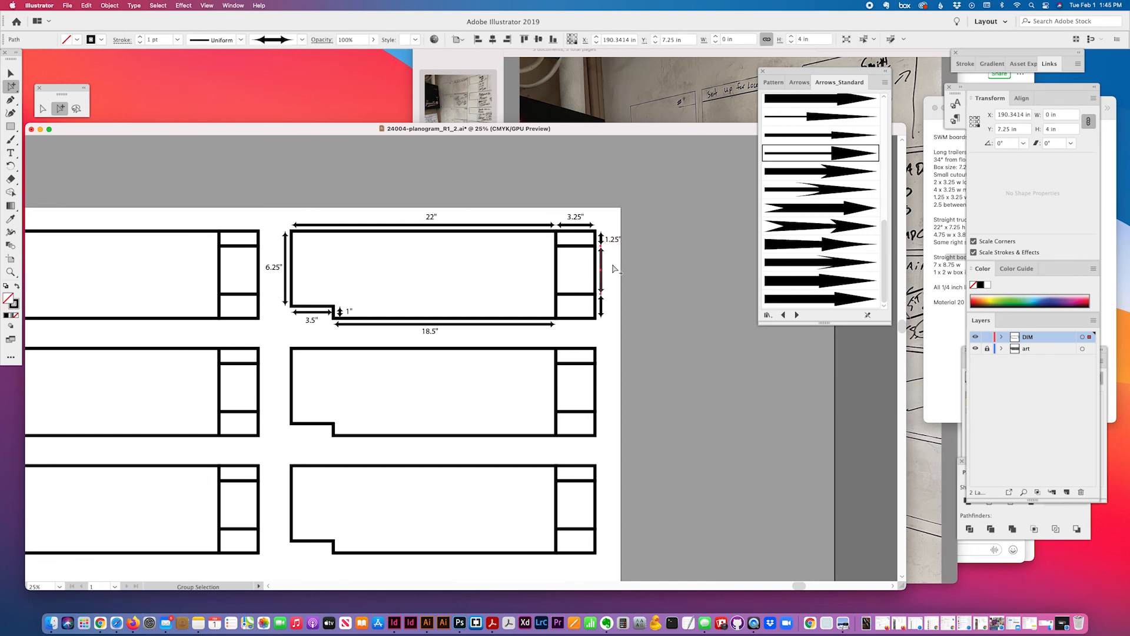
pyautogui.click(615, 269)
# Copy the label down to the middle and lowest arrows, retyped as 4" and 2"
pyautogui.moveTo(613, 242); pyautogui.dragTo(614, 307)
pyautogui.click(602, 304)
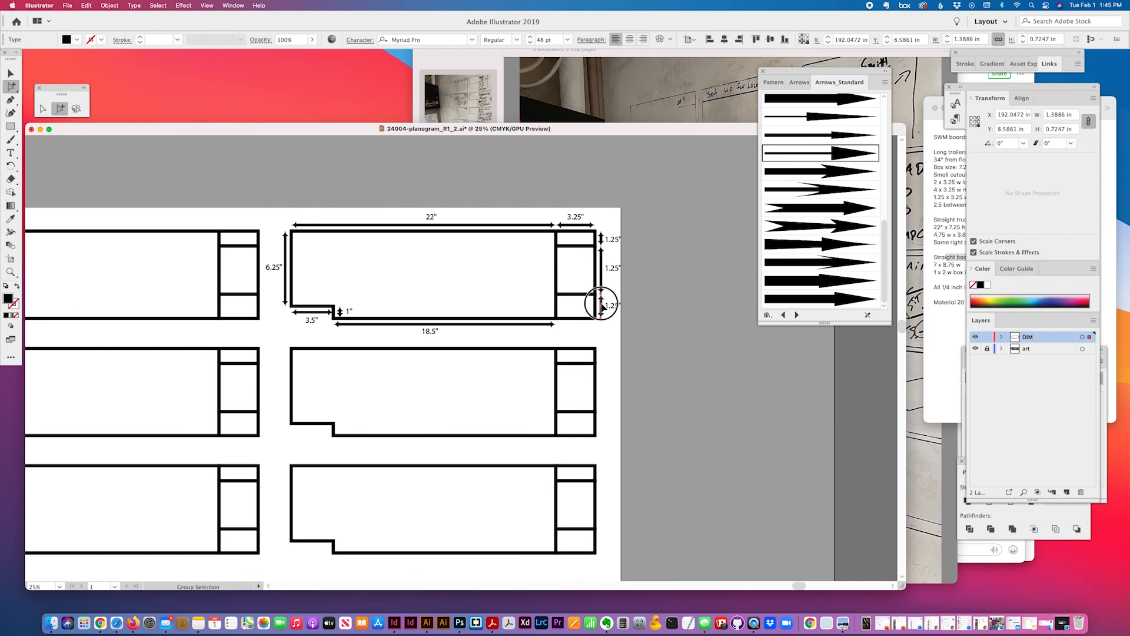
pyautogui.click(11, 152)
pyautogui.doubleClick(618, 303)
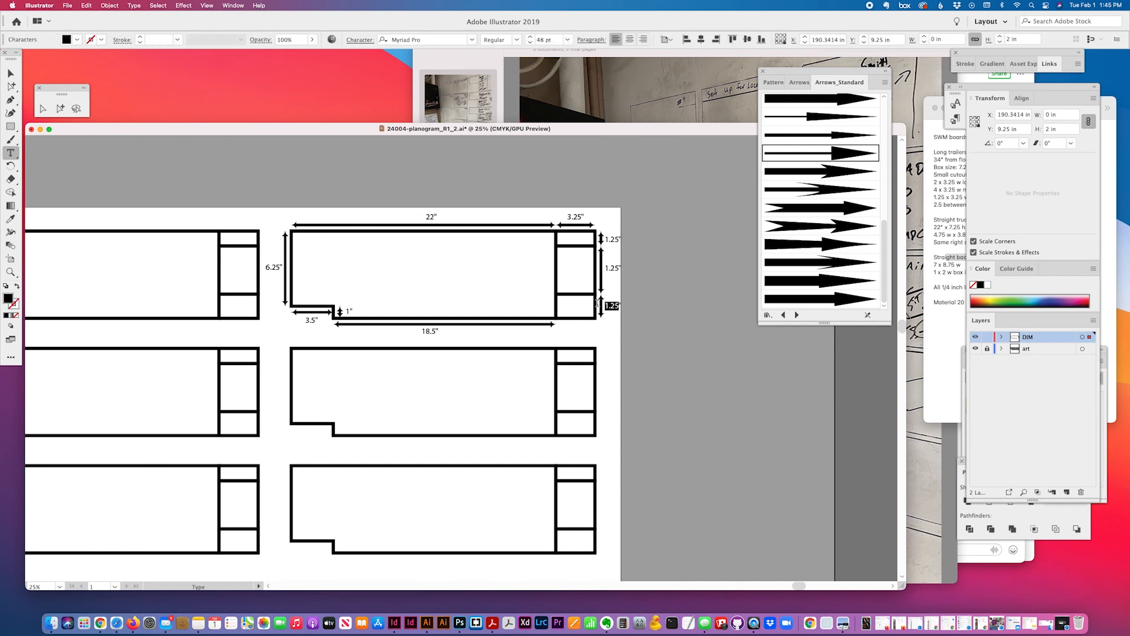
pyautogui.write('2')
pyautogui.doubleClick(612, 268)
pyautogui.write('4')
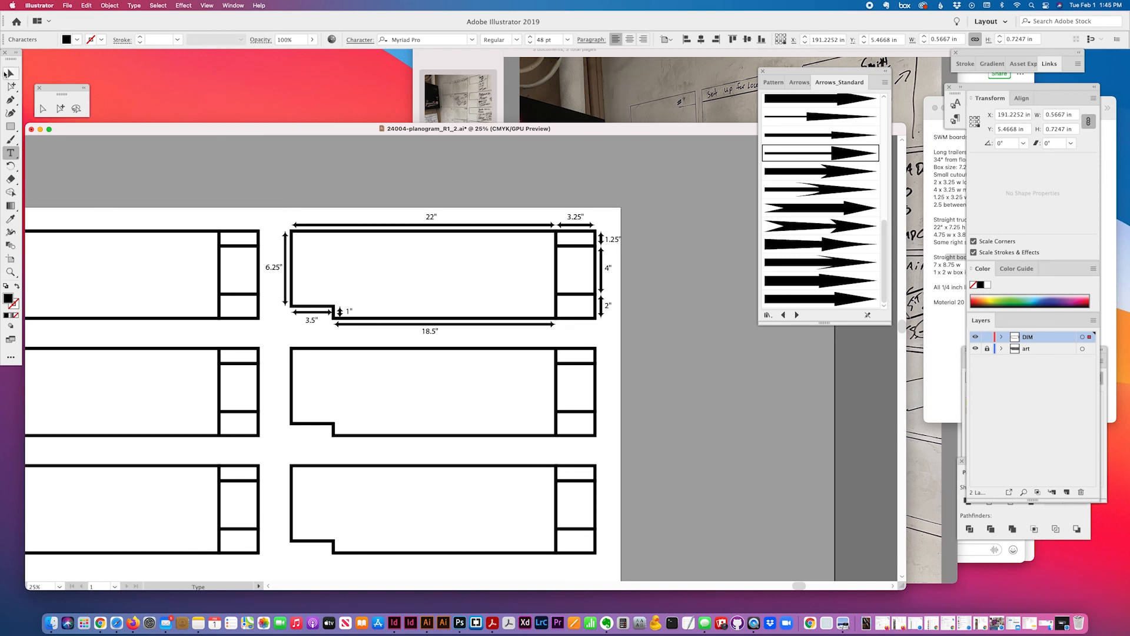
pyautogui.click(4, 73)
pyautogui.click(675, 364)
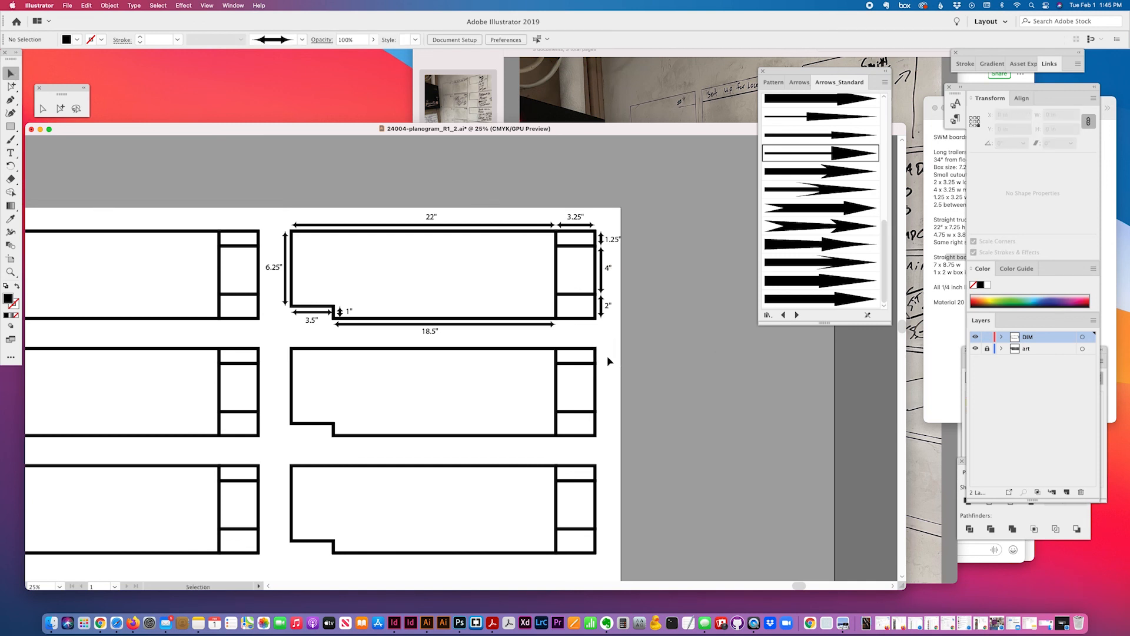
# Hide the DIM layer in the Layers panel and make the art layer active
pyautogui.hscroll(-5, 608, 361)
pyautogui.scroll(-2, 608, 360)
pyautogui.hscroll(-2, 387, 268)
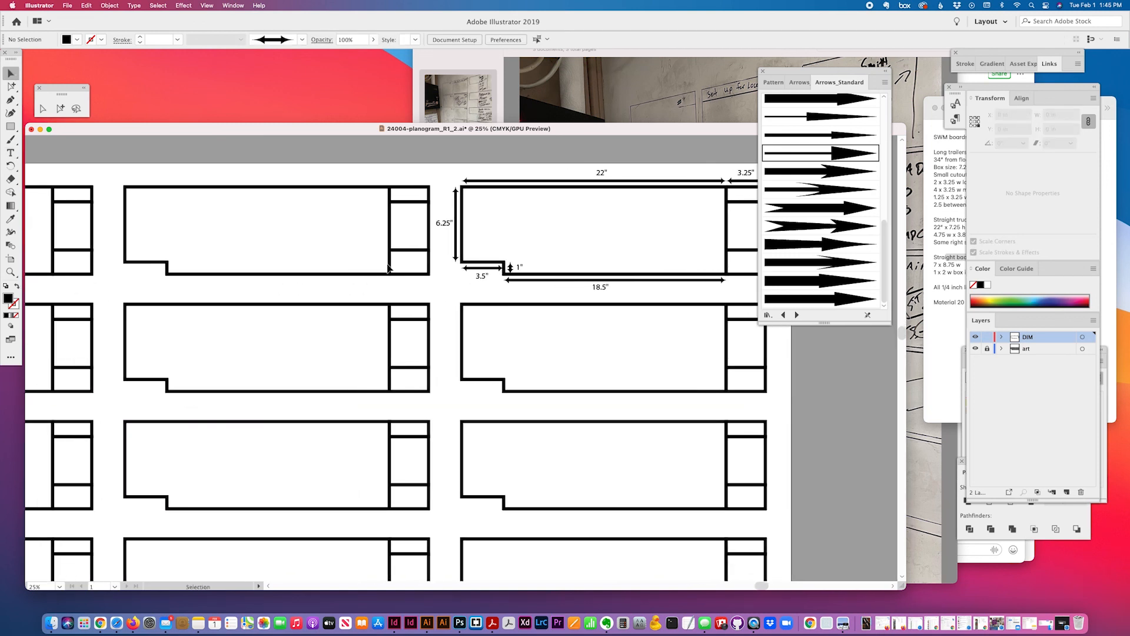
pyautogui.hscroll(-10, 387, 269)
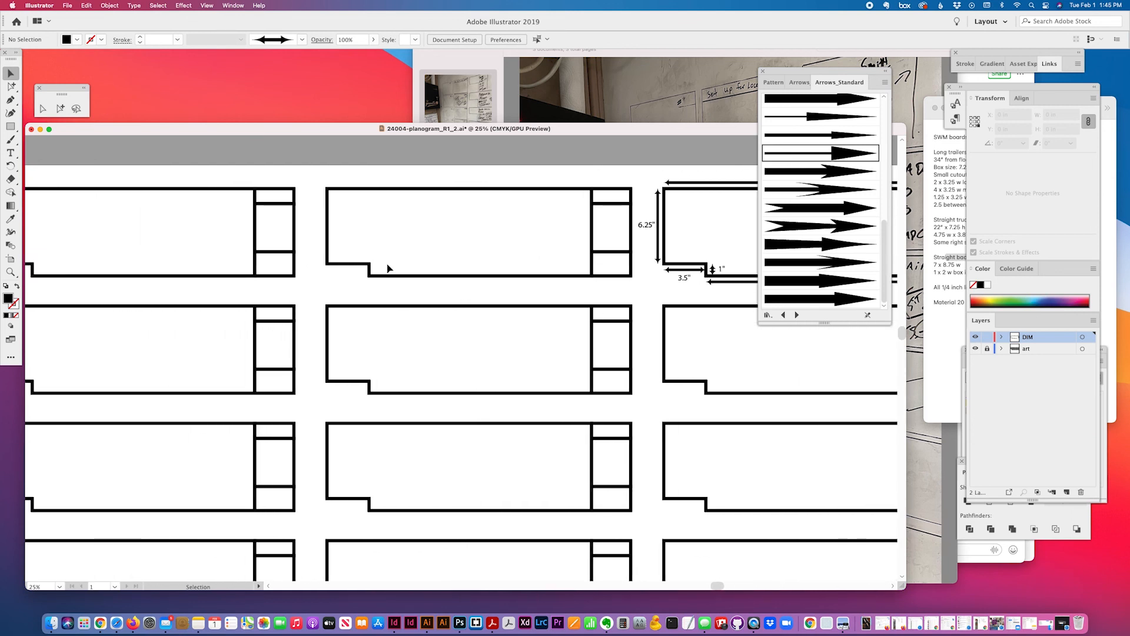
pyautogui.hscroll(-8, 395, 267)
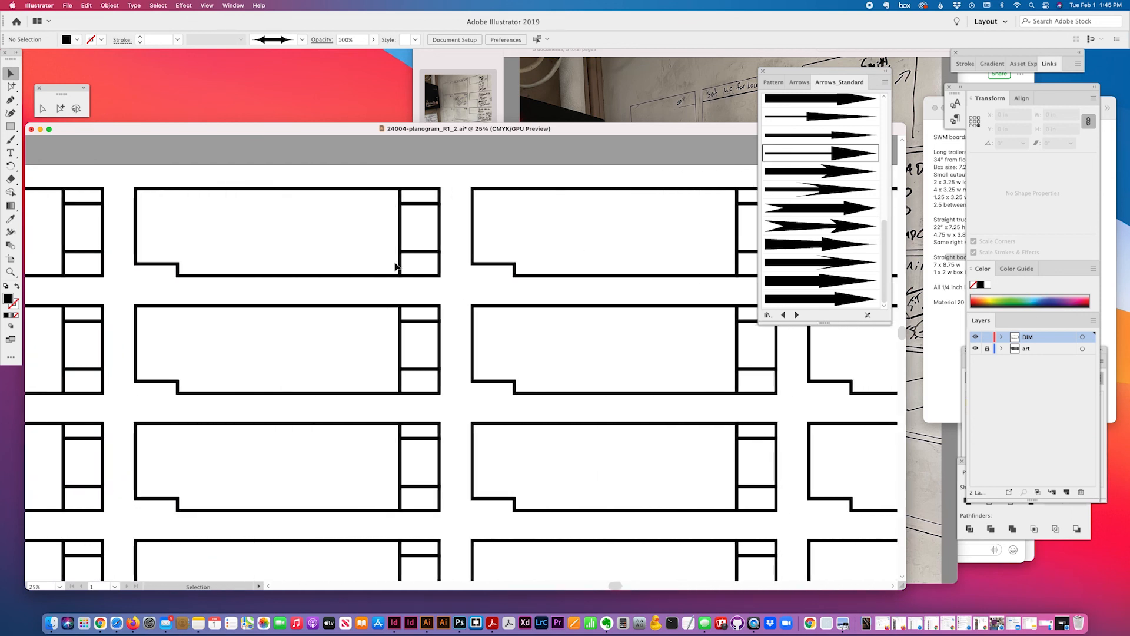
pyautogui.hscroll(-4, 263, 221)
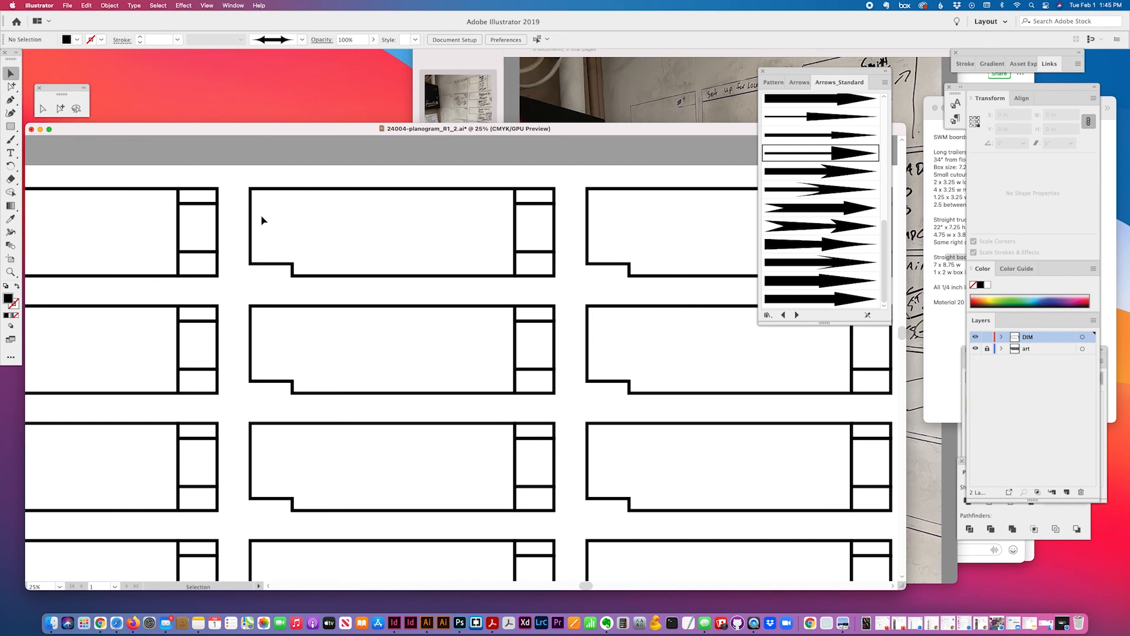
pyautogui.hscroll(-10, 263, 221)
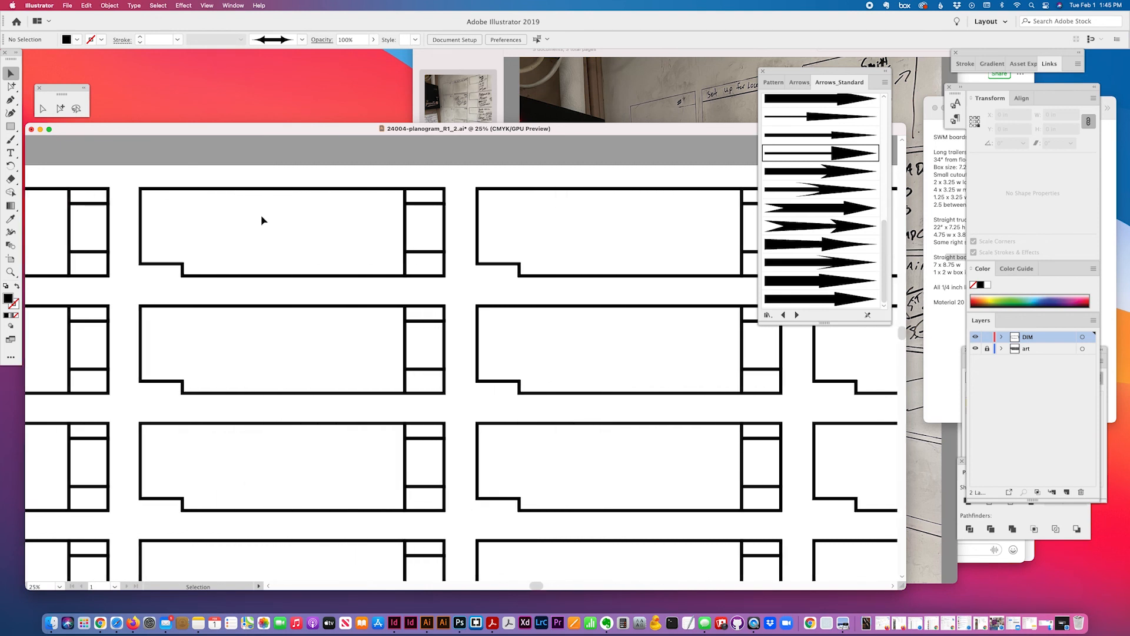
pyautogui.hscroll(-3, 251, 198)
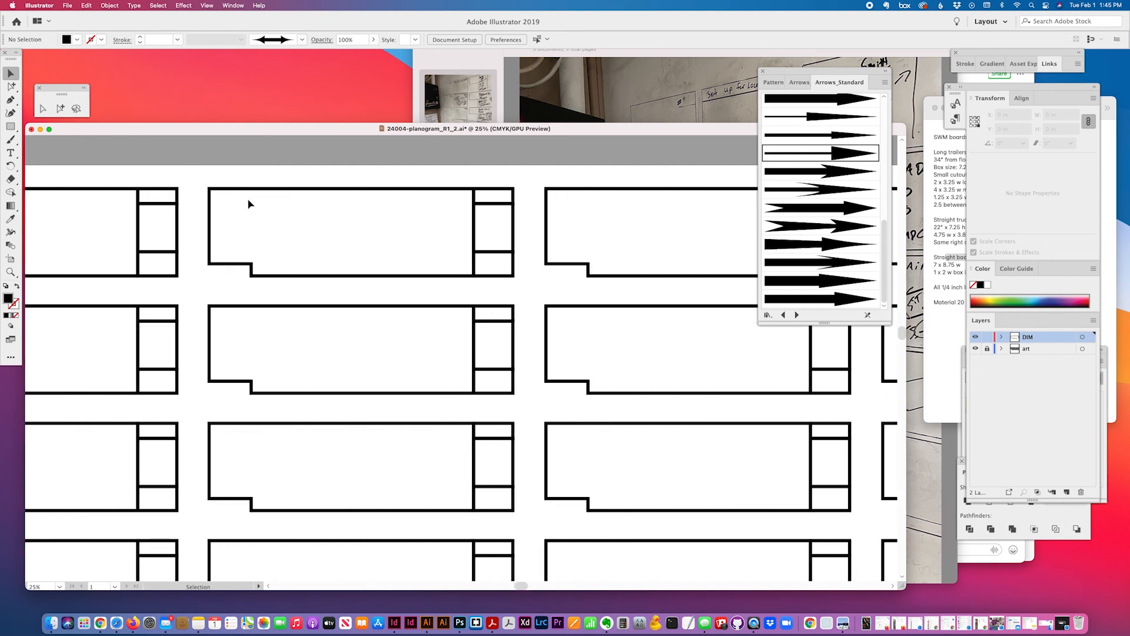
pyautogui.scroll(-5, 248, 203)
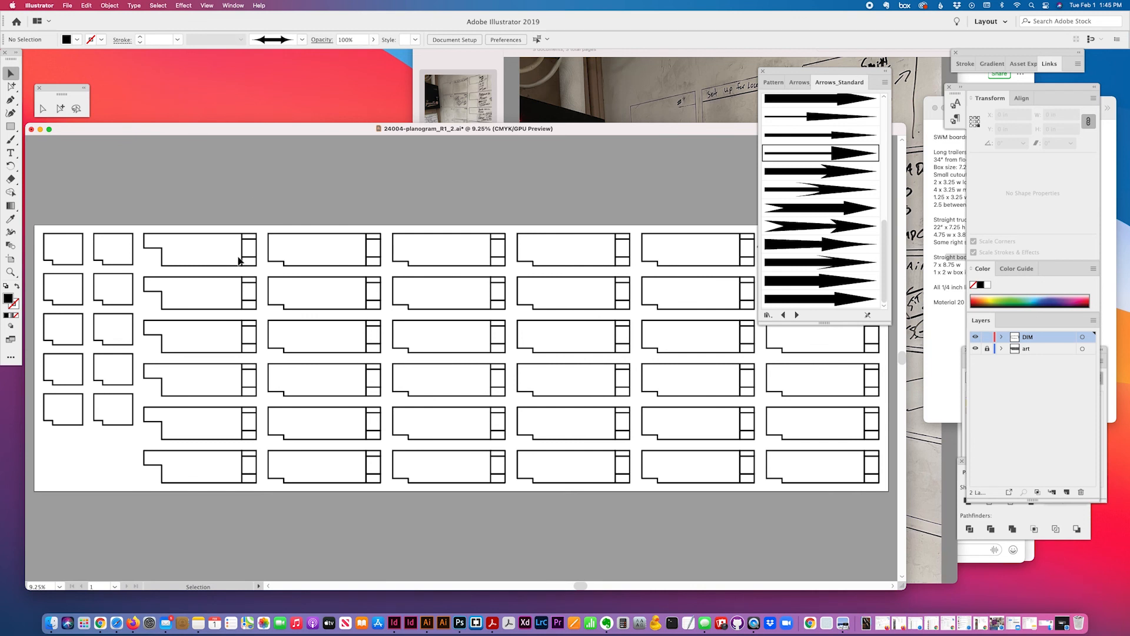
pyautogui.hscroll(10, 328, 277)
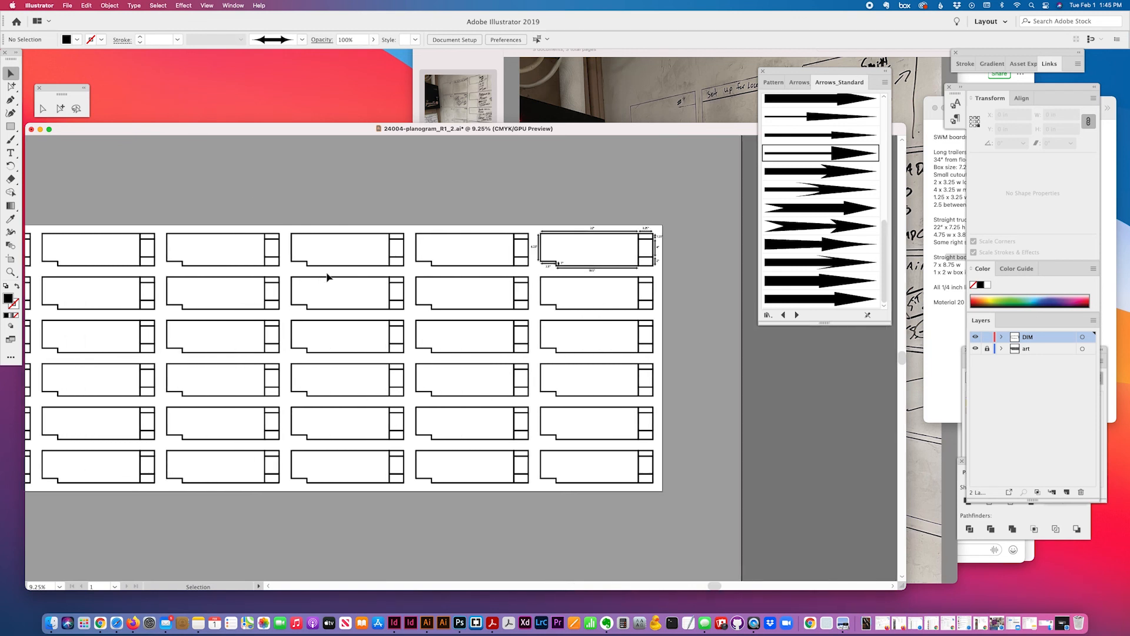
pyautogui.click(977, 340)
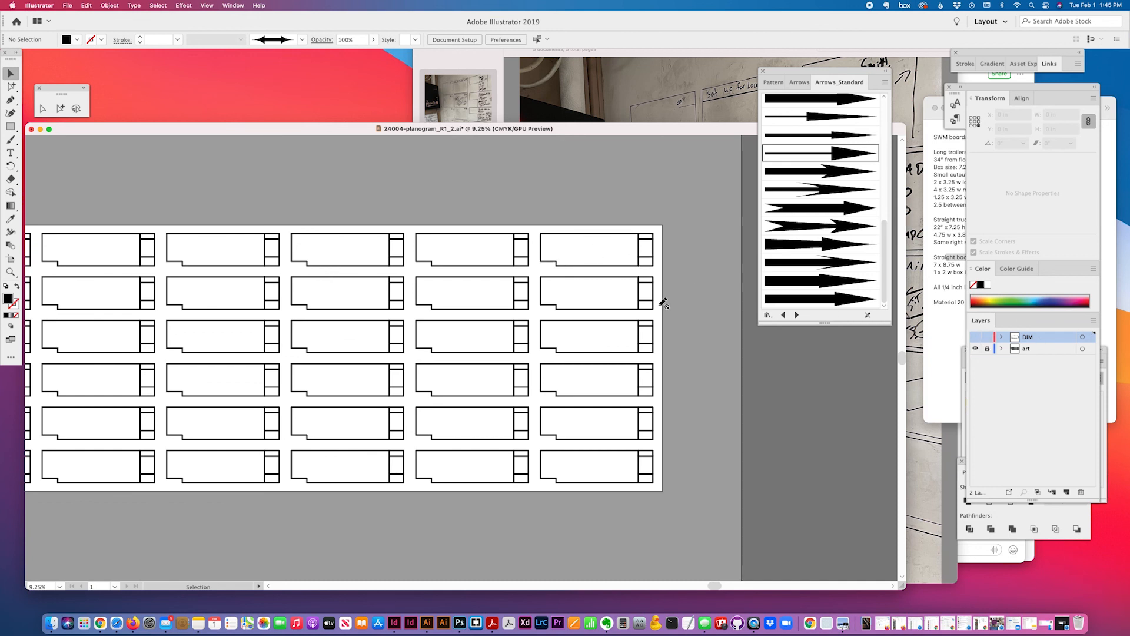
pyautogui.hscroll(-8, 330, 203)
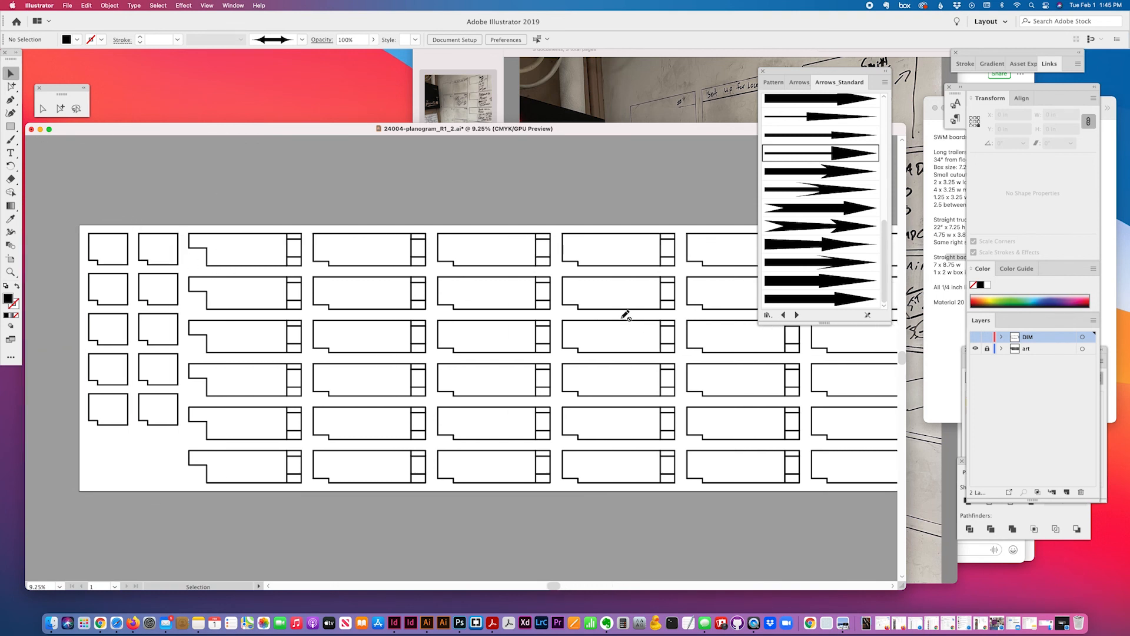
pyautogui.click(1045, 351)
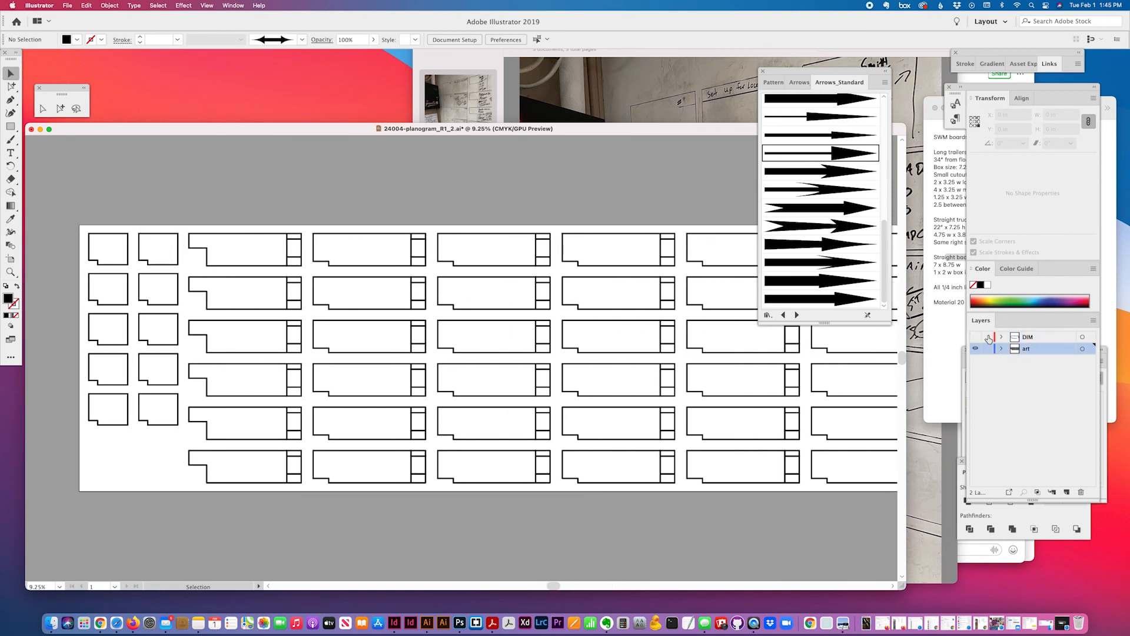
# Apply Object > Path > Outline Stroke to all the planogram board artwork
pyautogui.moveTo(151, 204); pyautogui.dragTo(515, 431)
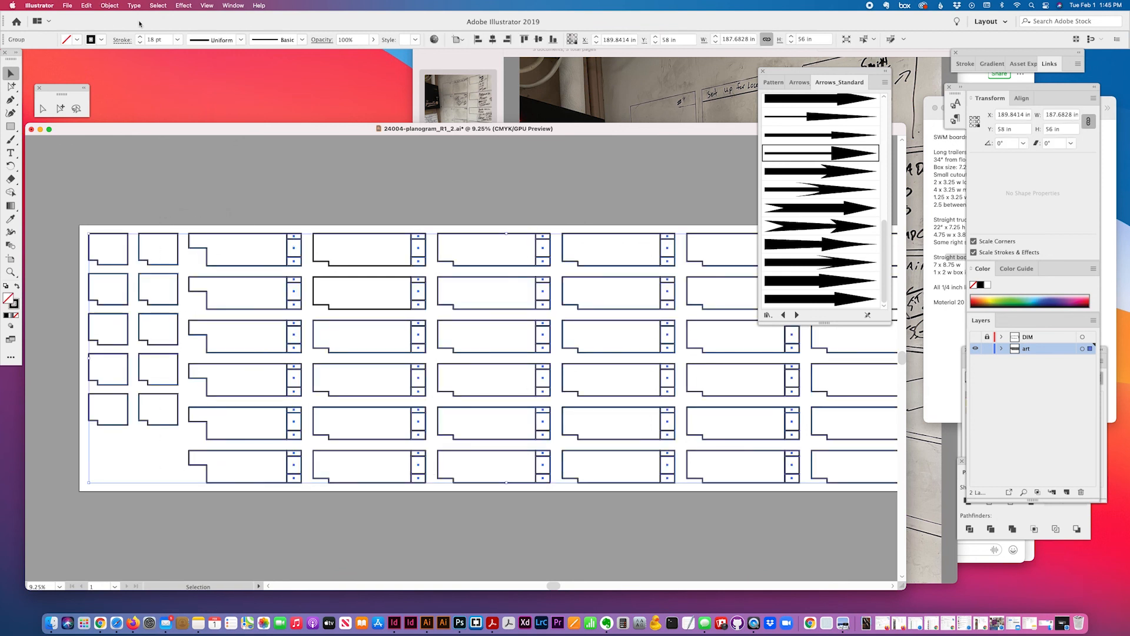
pyautogui.click(109, 5)
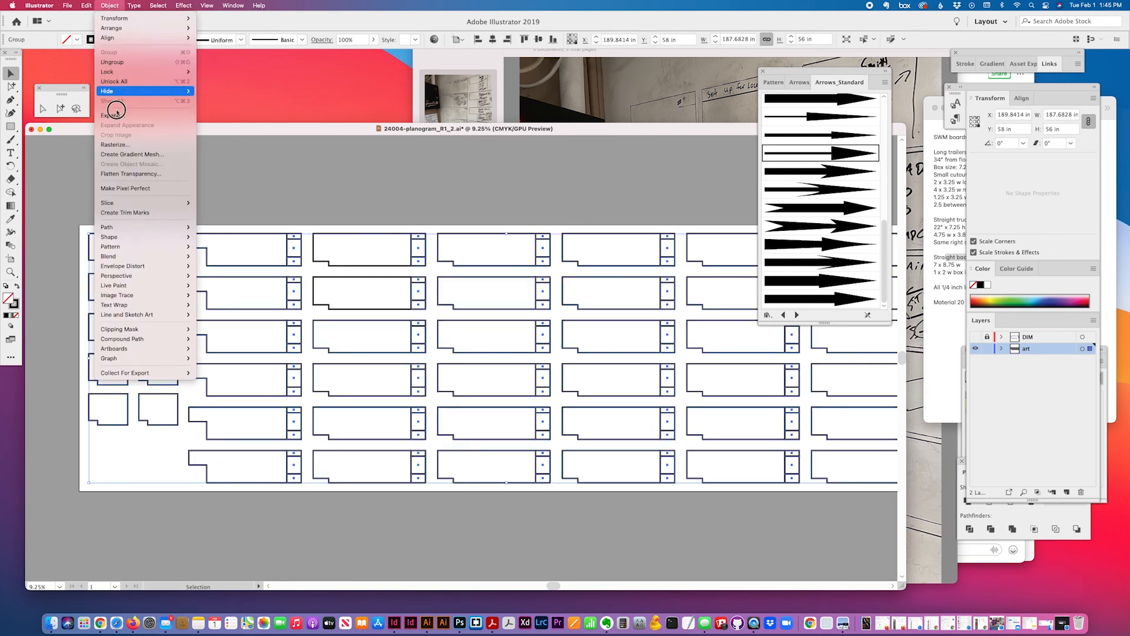
pyautogui.moveTo(114, 226)
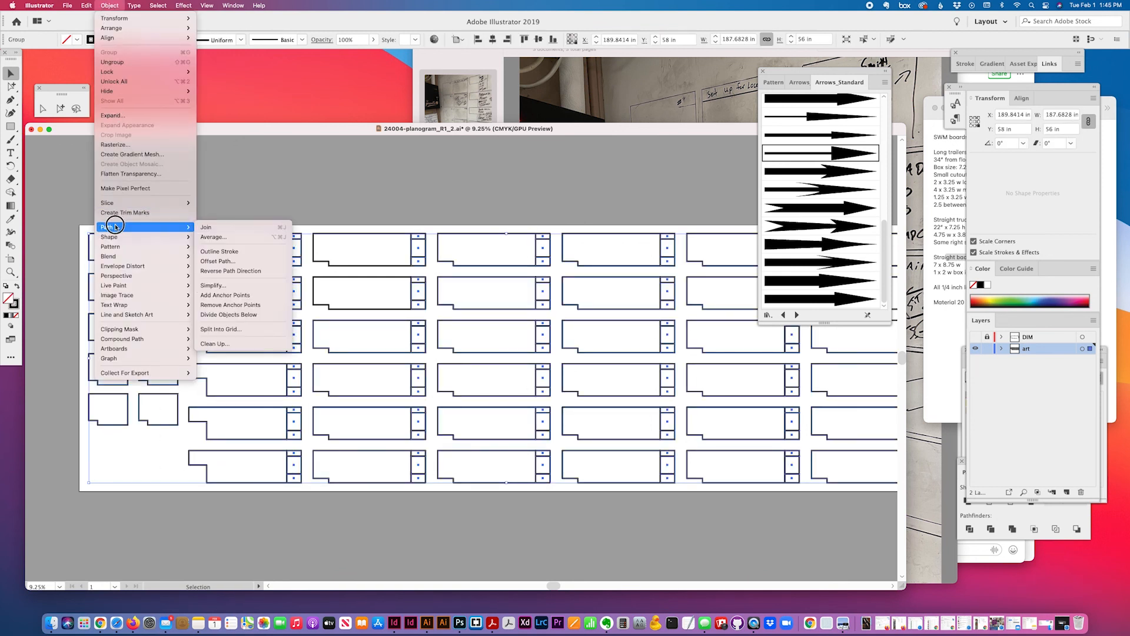
pyautogui.click(229, 254)
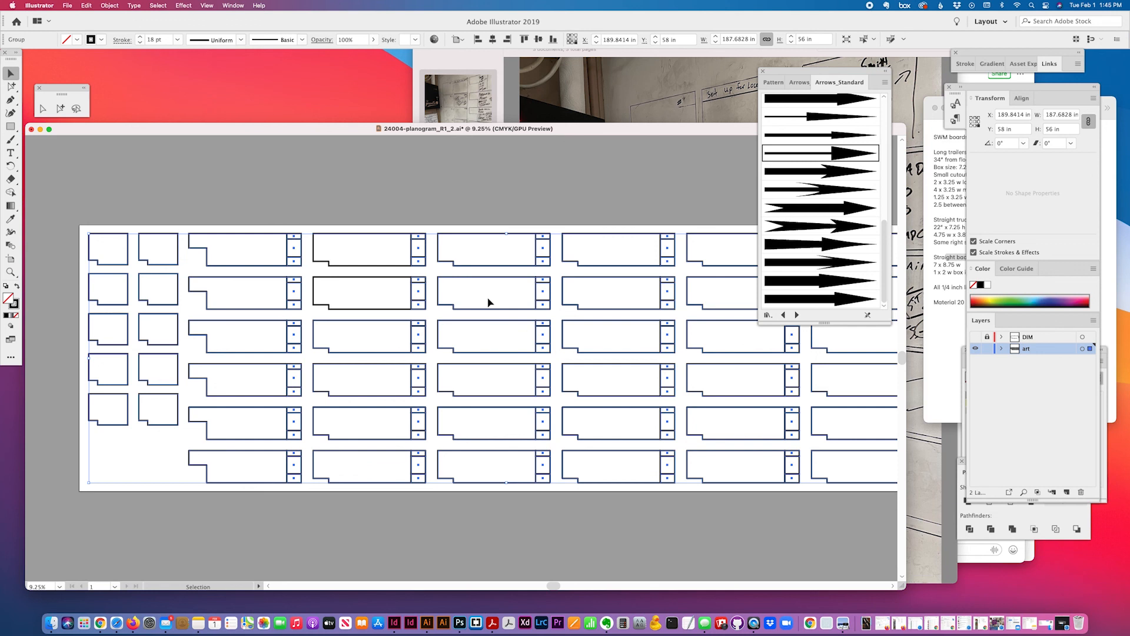
pyautogui.click(551, 534)
pyautogui.hscroll(5, 551, 534)
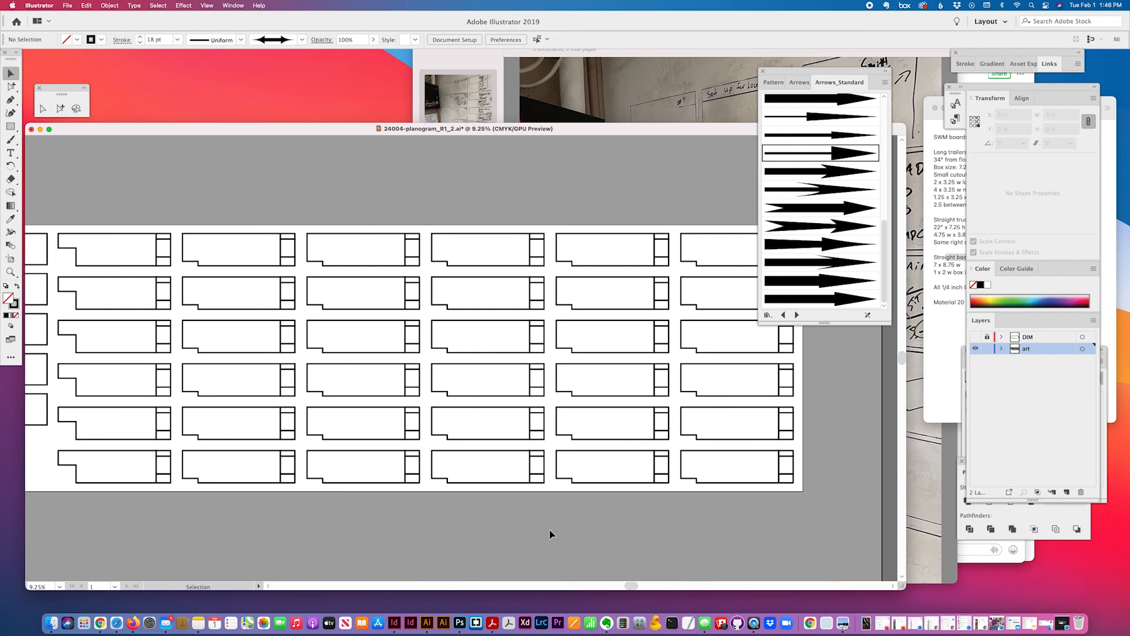
pyautogui.scroll(-3, 551, 534)
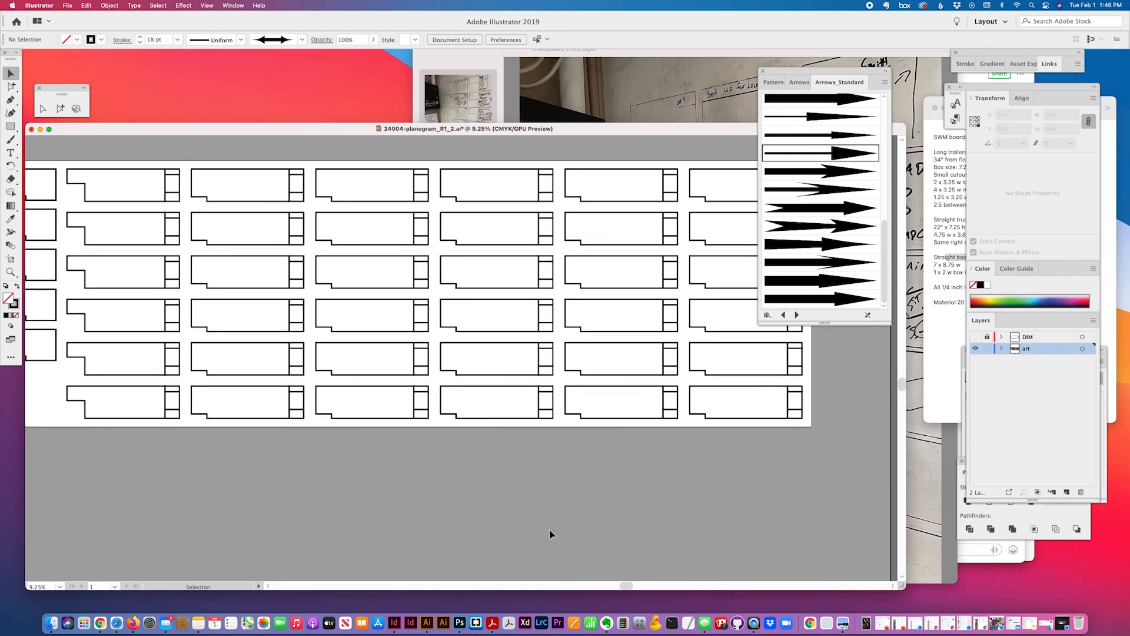
pyautogui.hscroll(-5, 551, 534)
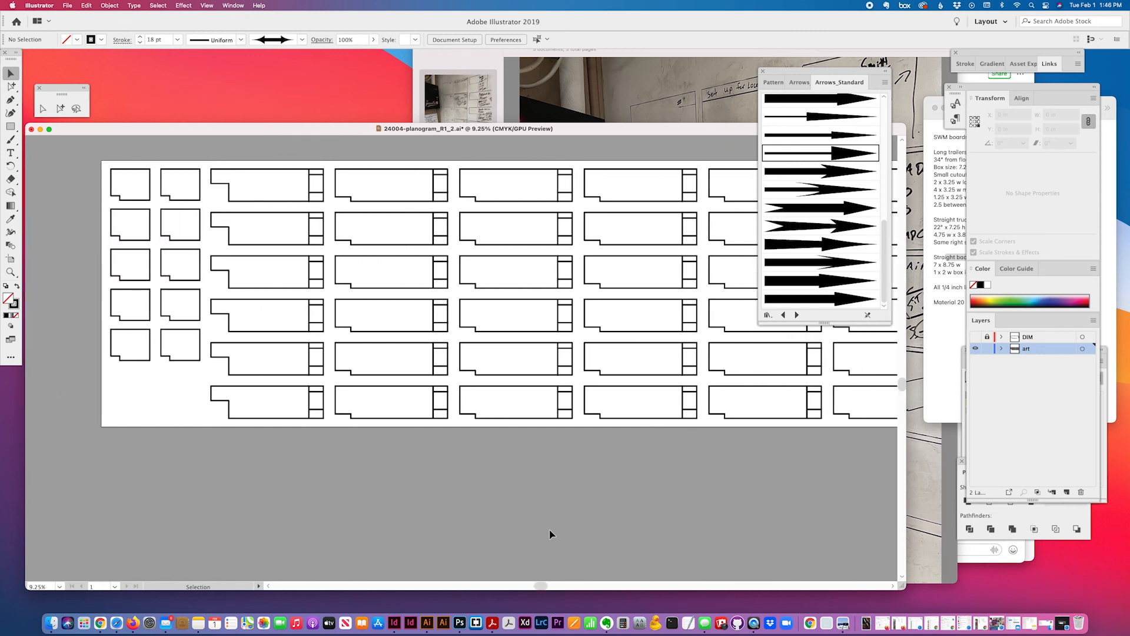